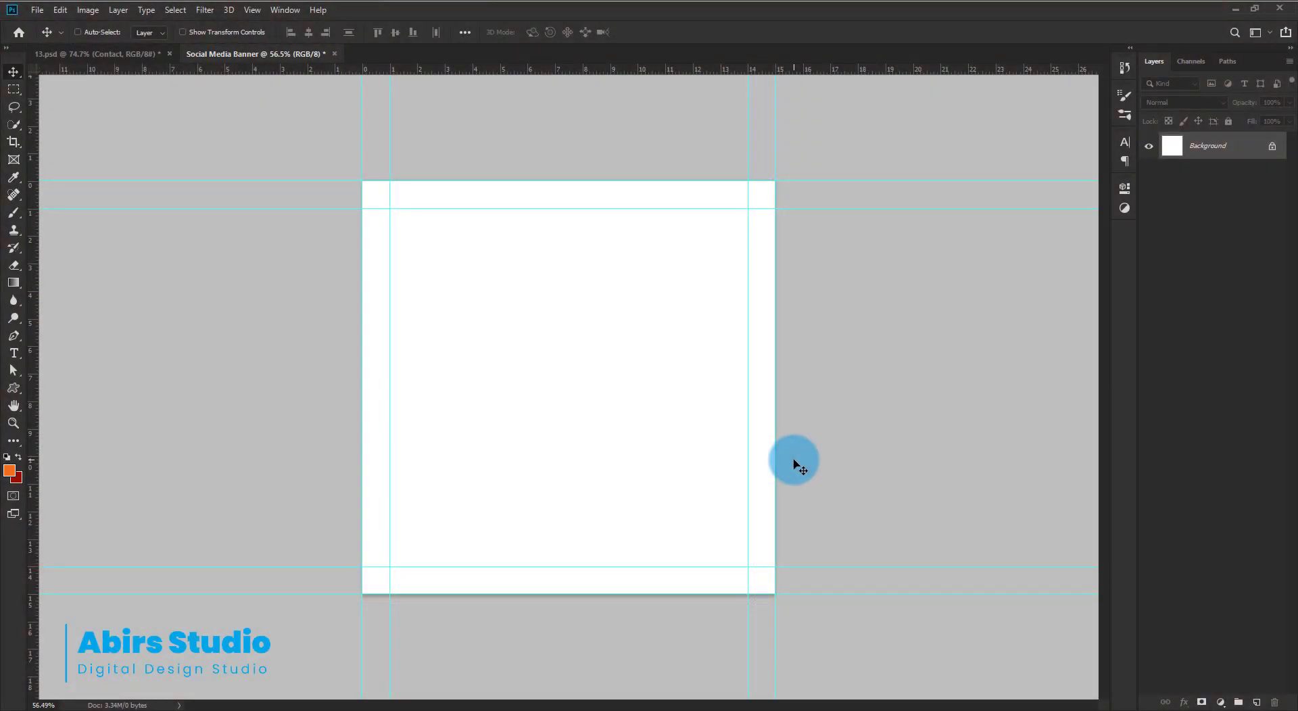
Check the banner's pixel dimensions and resolution in the Image Size settings
key(ctrl+alt+i)
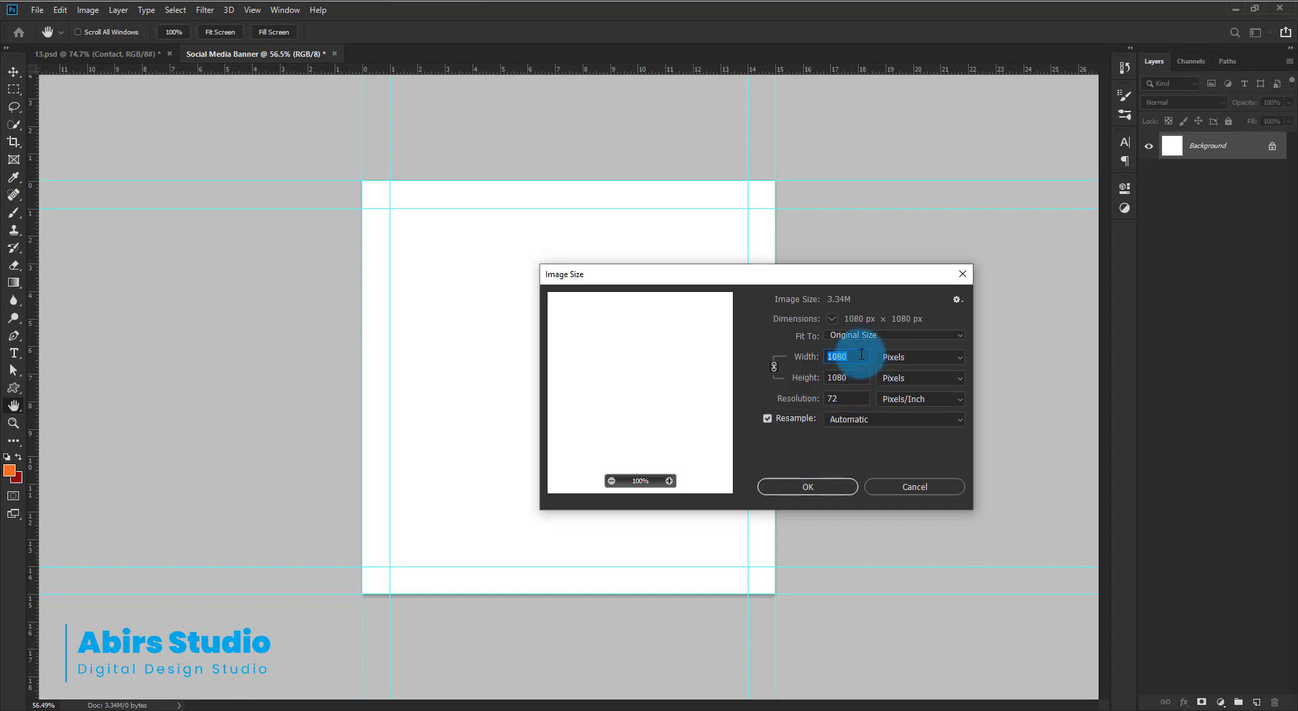
key(Tab)
key(Tab)
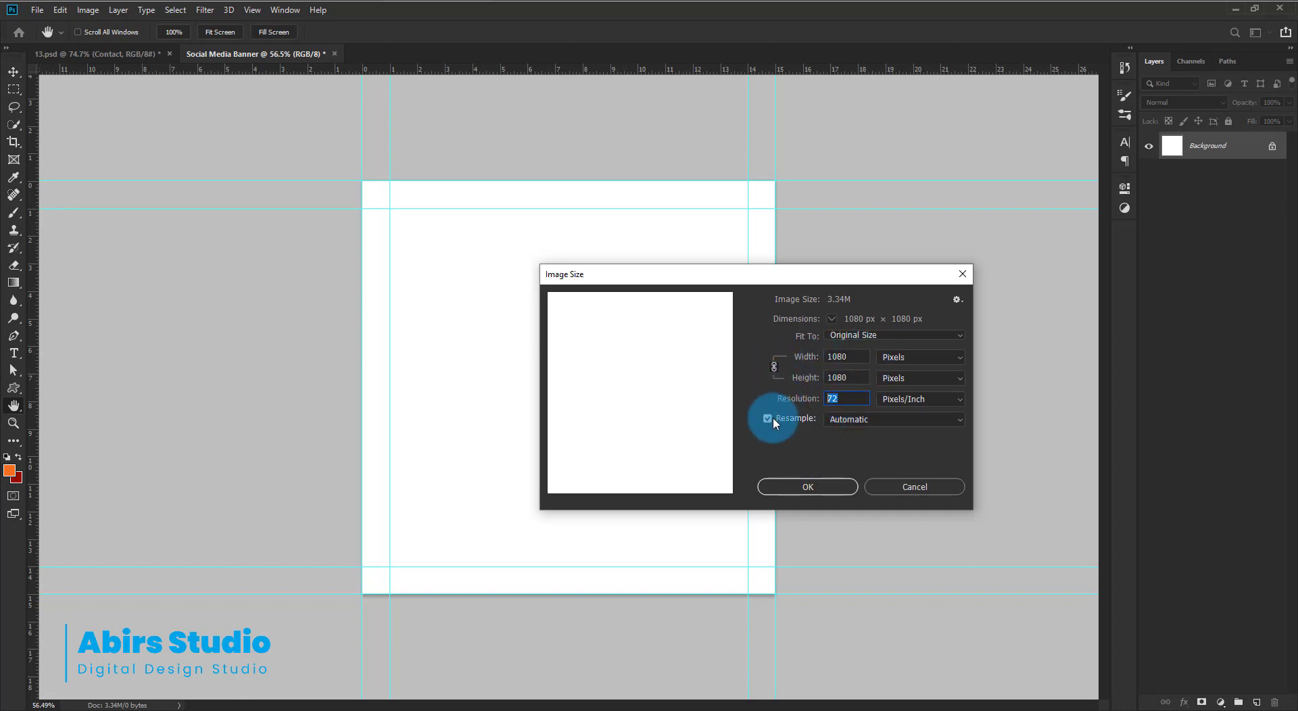
click(825, 487)
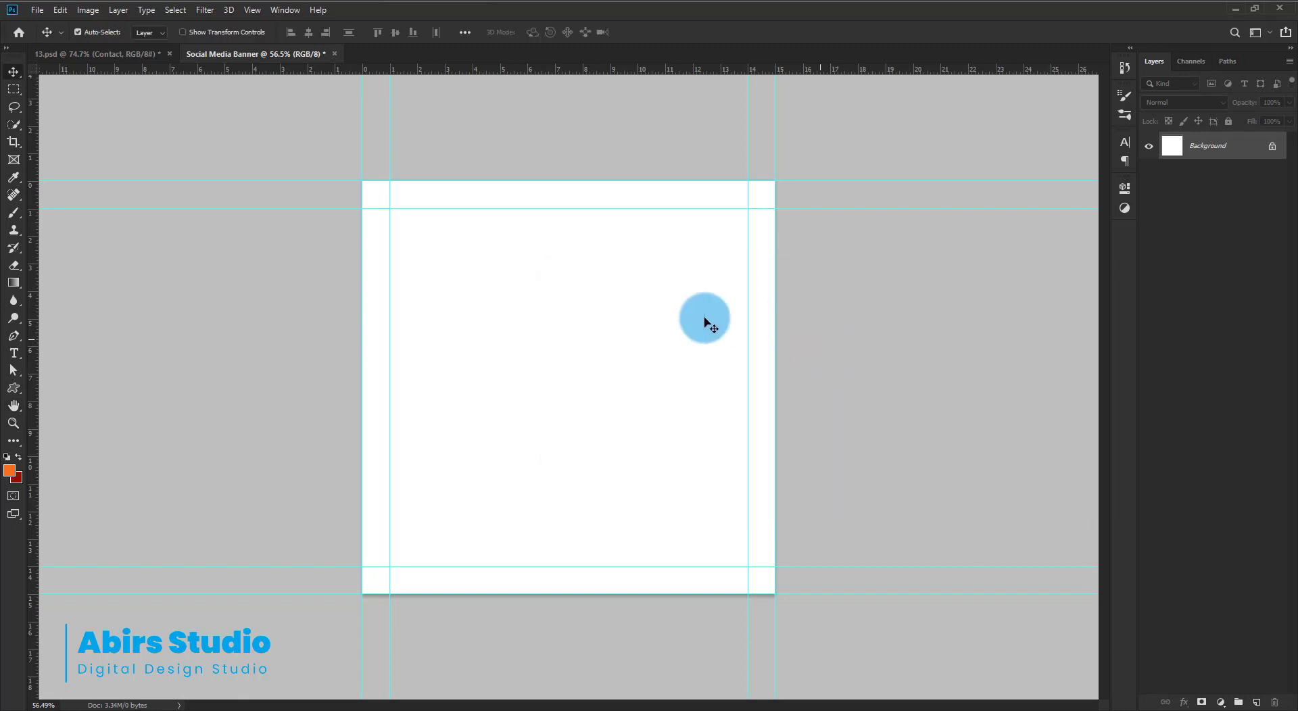
Draw an orange 1080 × 1080 px rectangle covering the whole canvas and delete the white Background layer
click(13, 388)
click(70, 390)
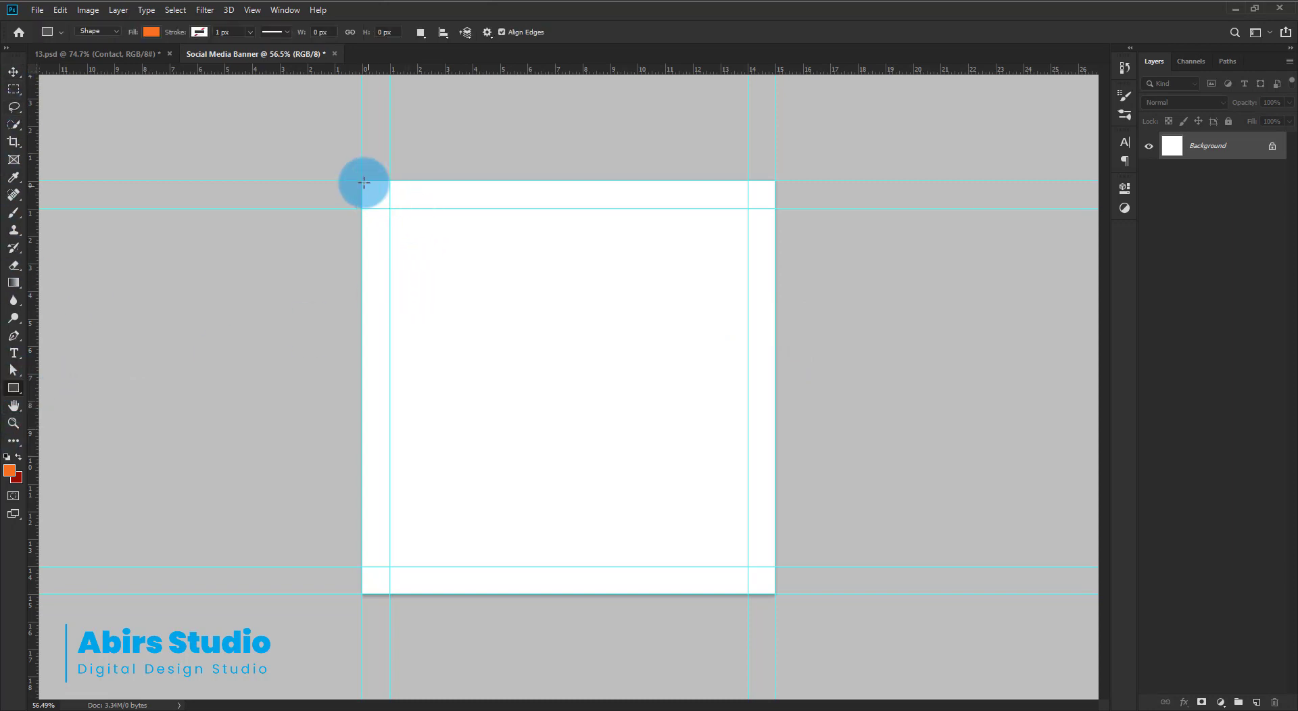
drag(359, 179, 777, 593)
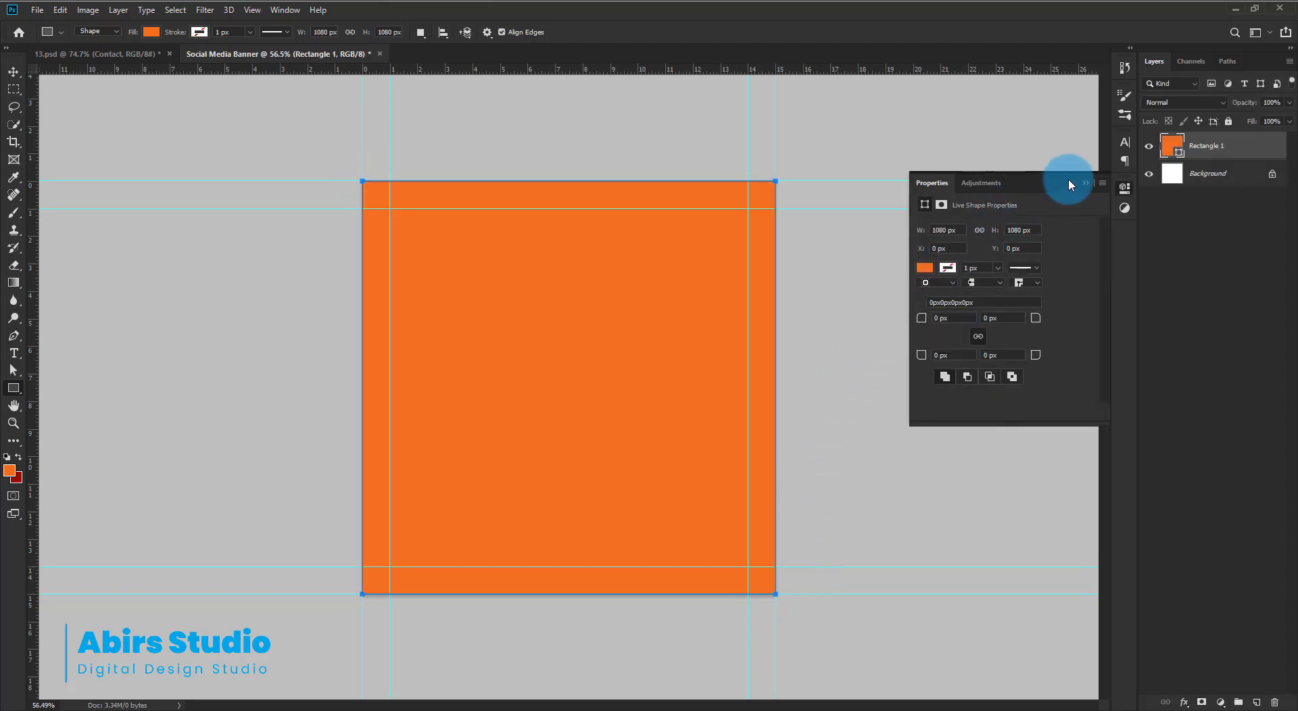
click(1086, 183)
scroll(615, 287, up, 2)
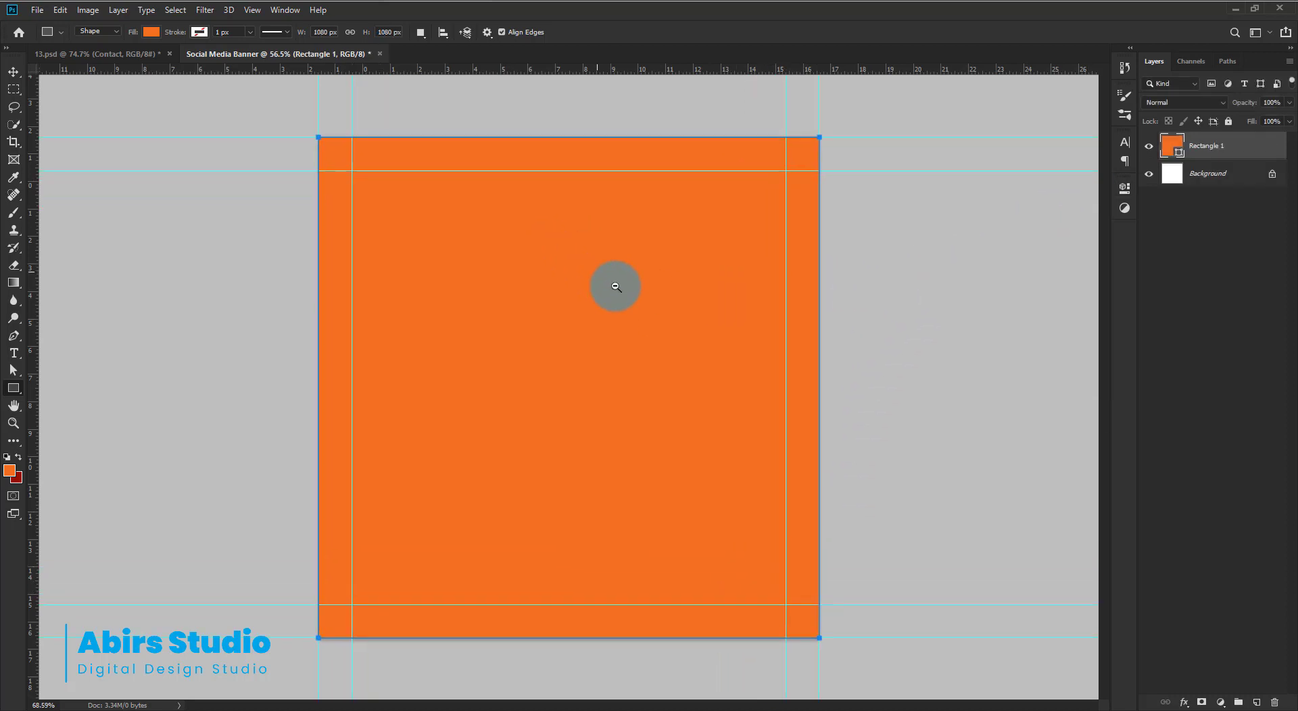
click(1211, 177)
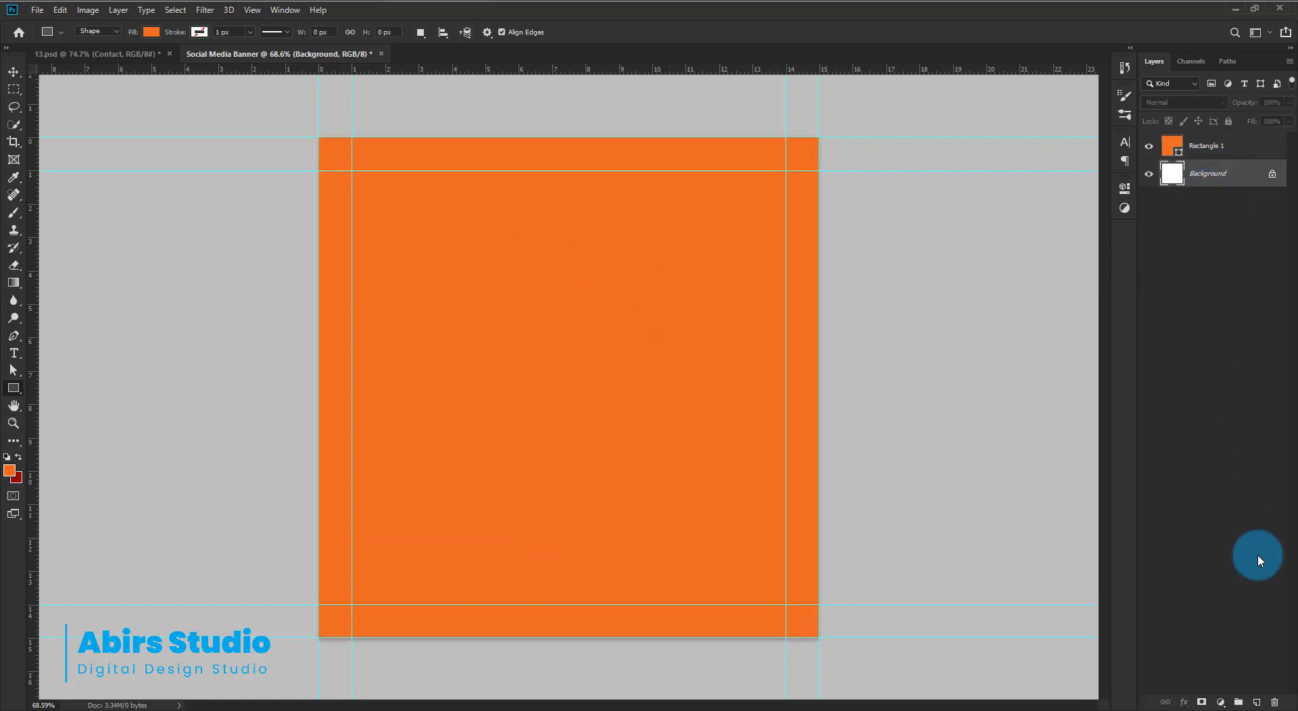
click(1275, 701)
Replace the rectangle's solid fill with the pale-yellow-to-orange gradient preset
click(1204, 146)
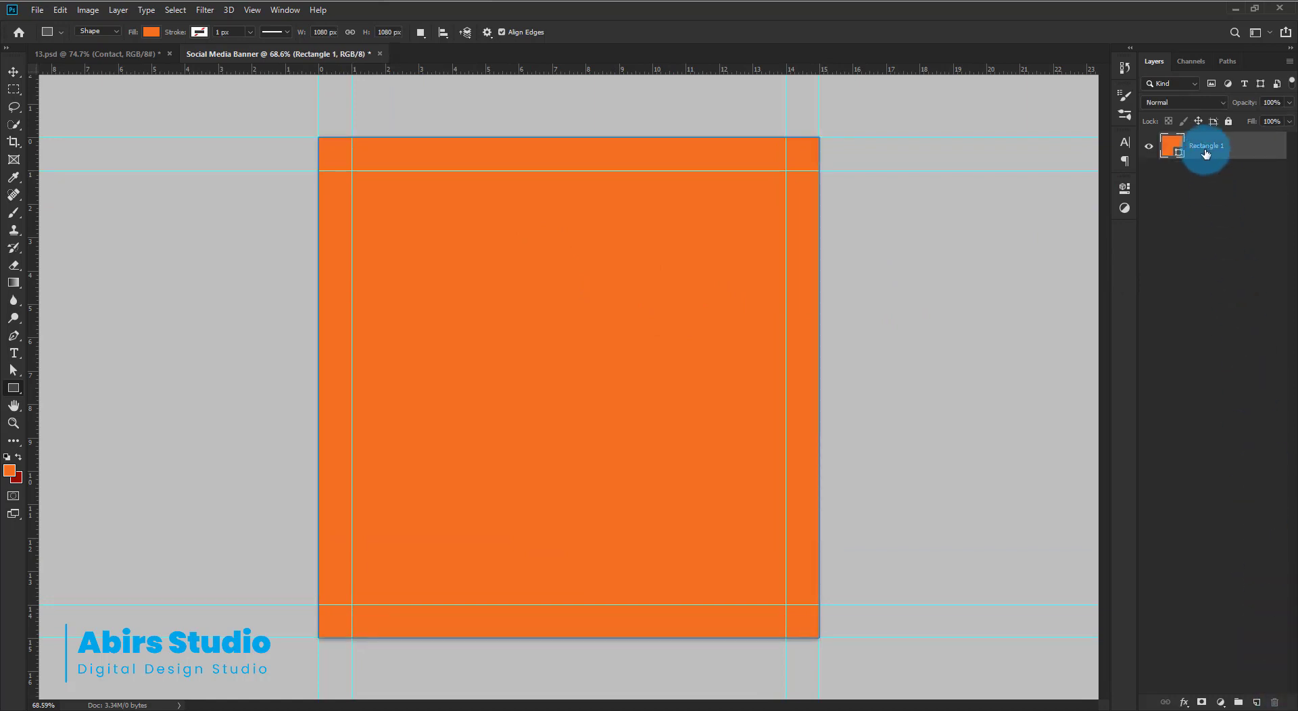
click(142, 28)
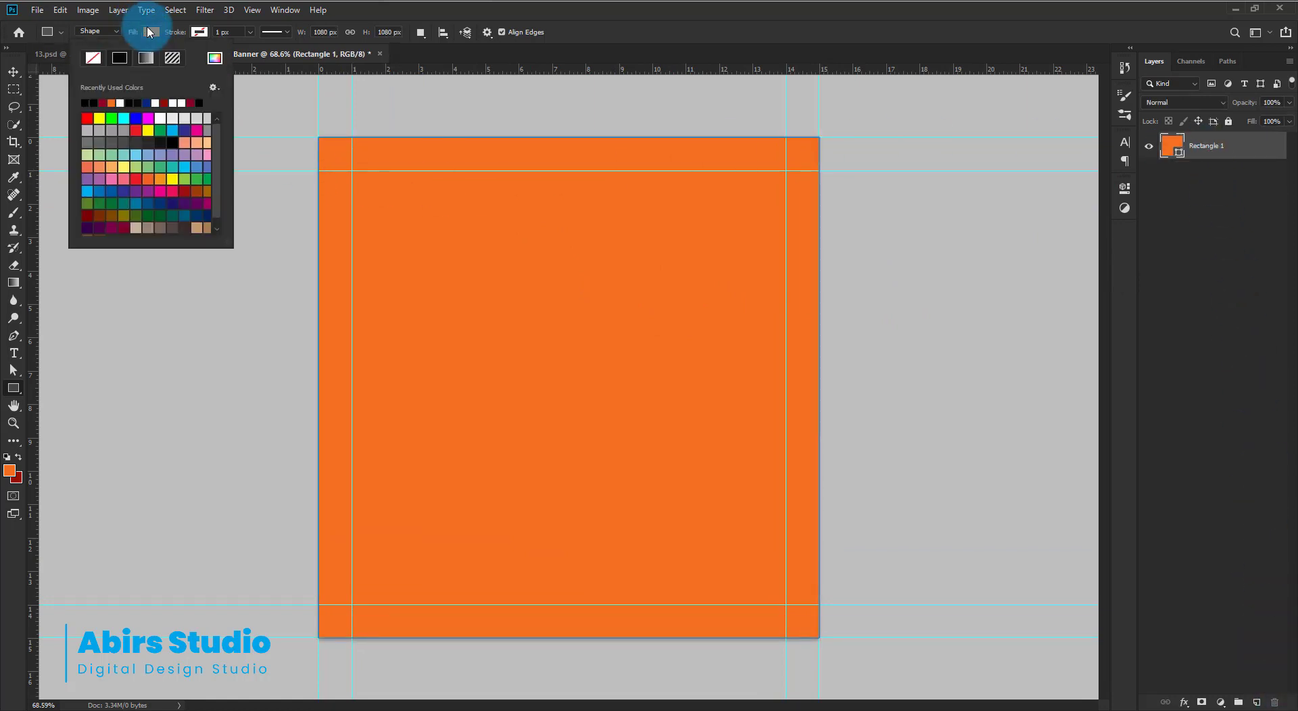
click(146, 59)
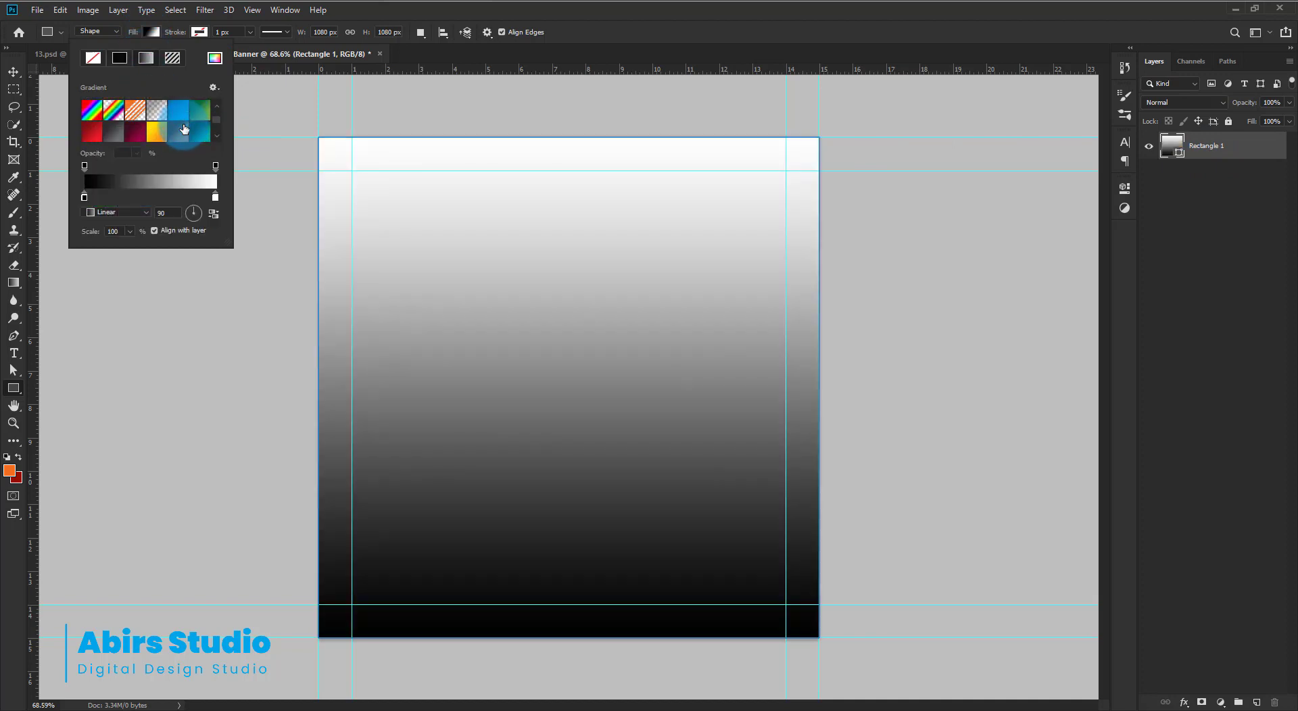
scroll(183, 129, down, 2)
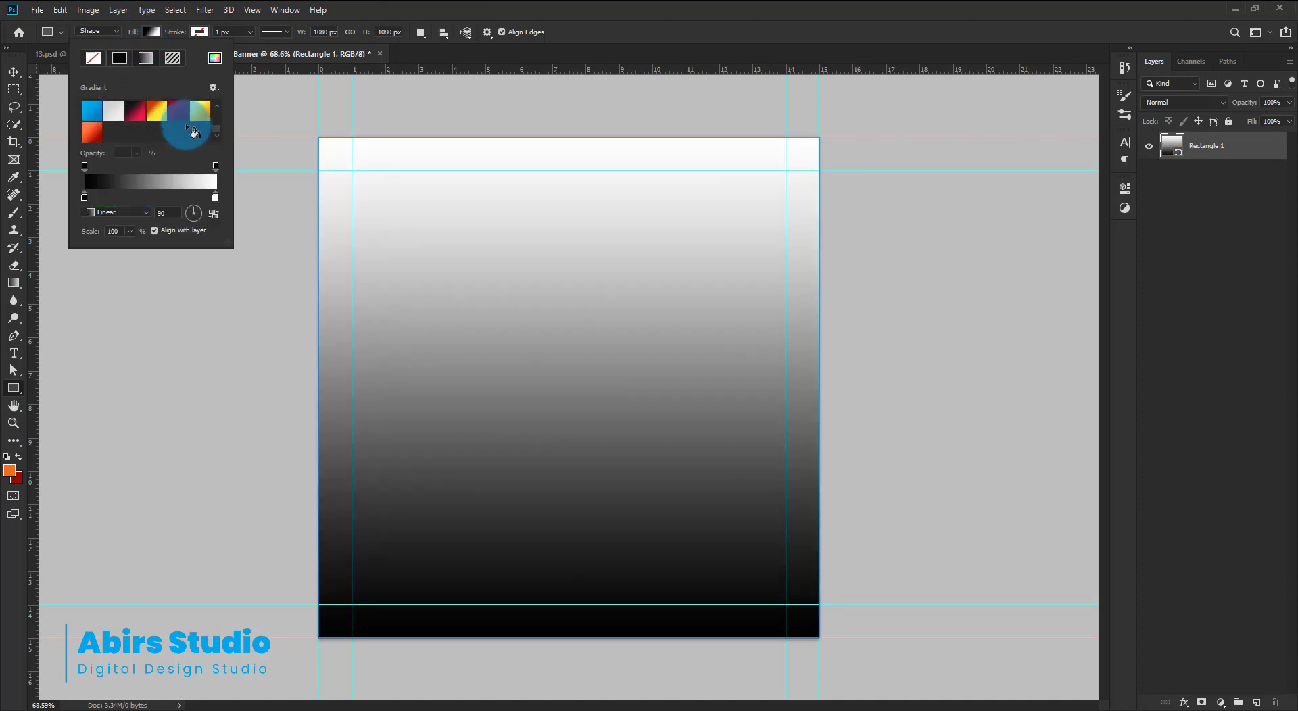
click(192, 127)
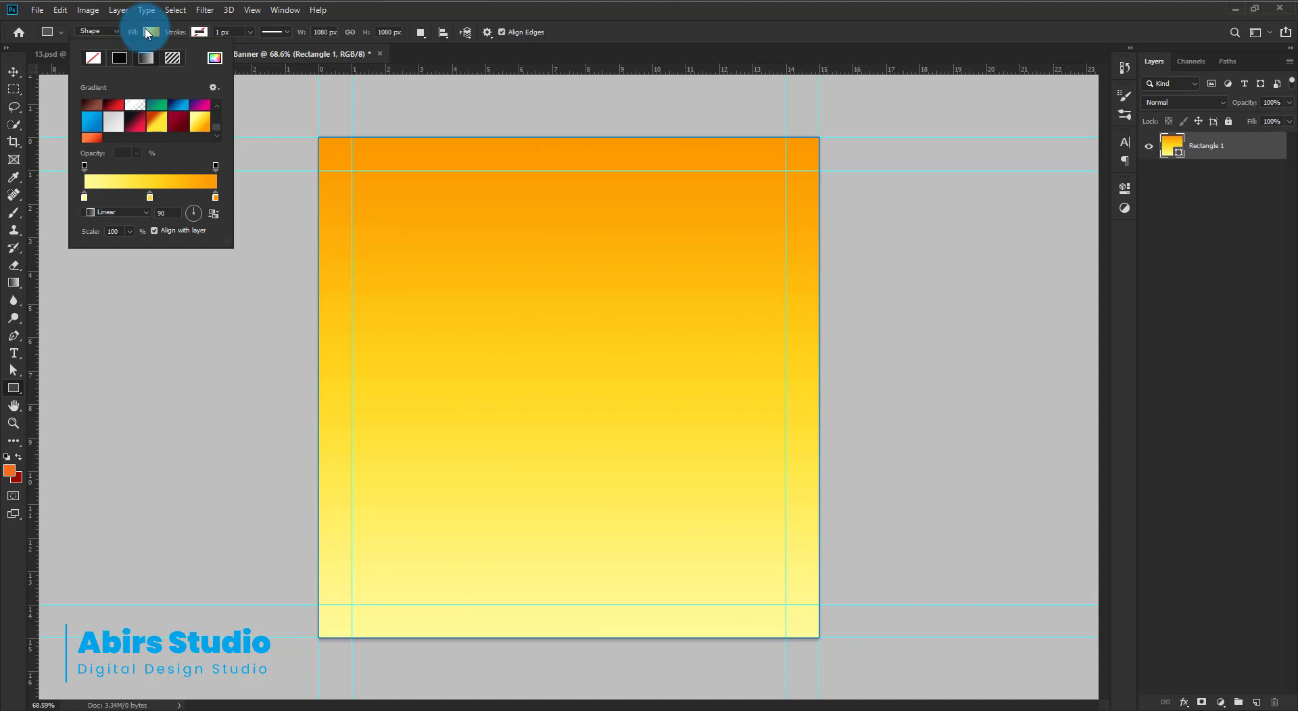
Change the rectangle's gradient style to Radial, with the pale yellow at the centre, and set its scale to 150%
click(116, 211)
click(115, 217)
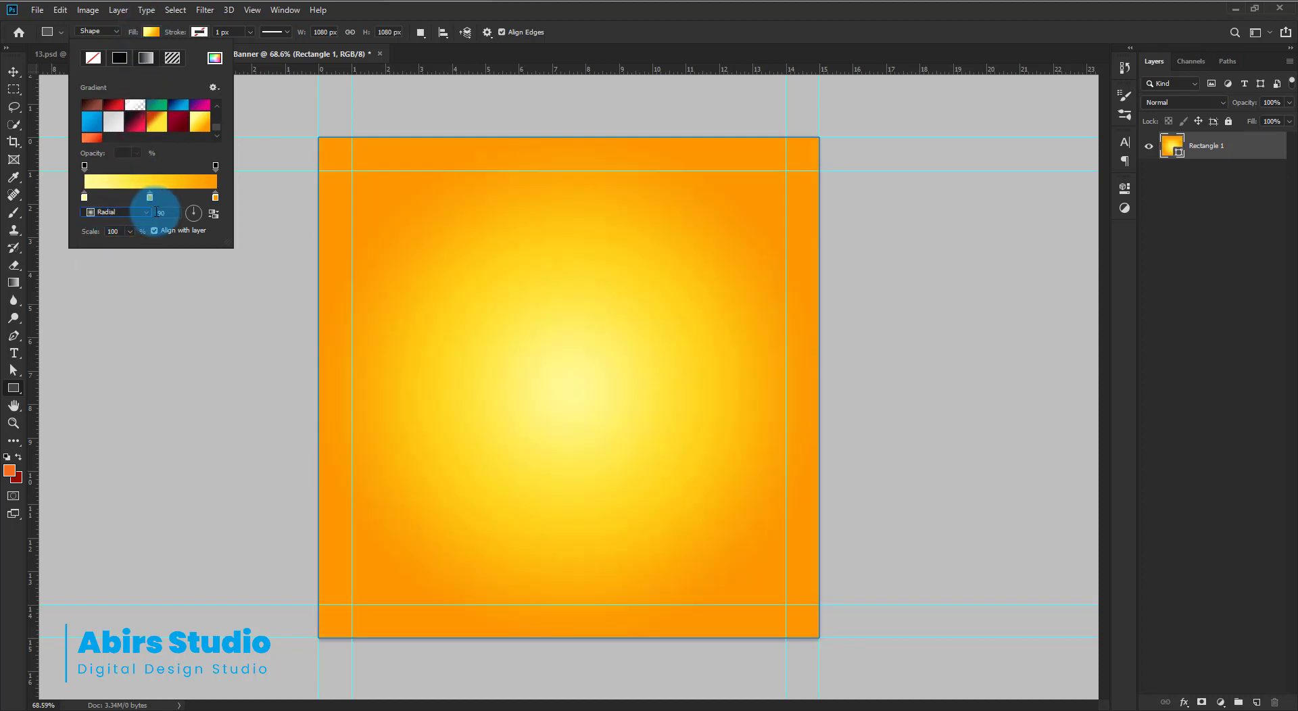
click(217, 213)
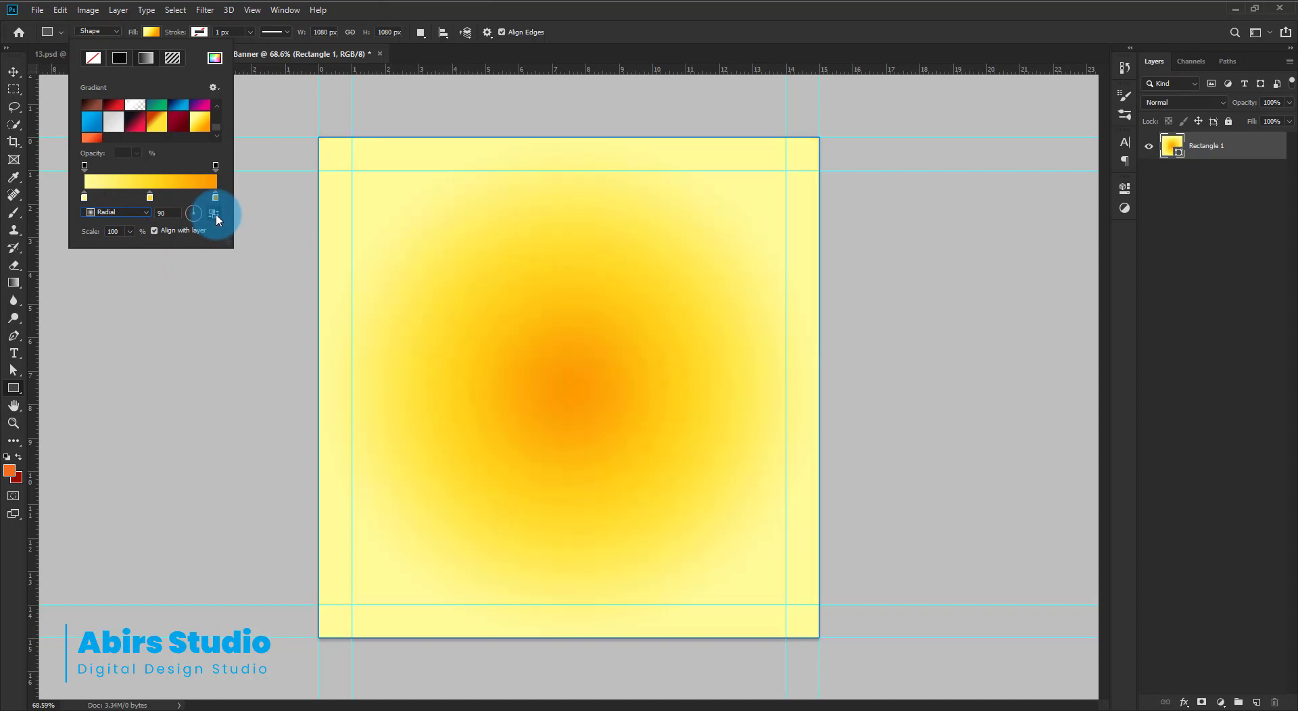
click(217, 213)
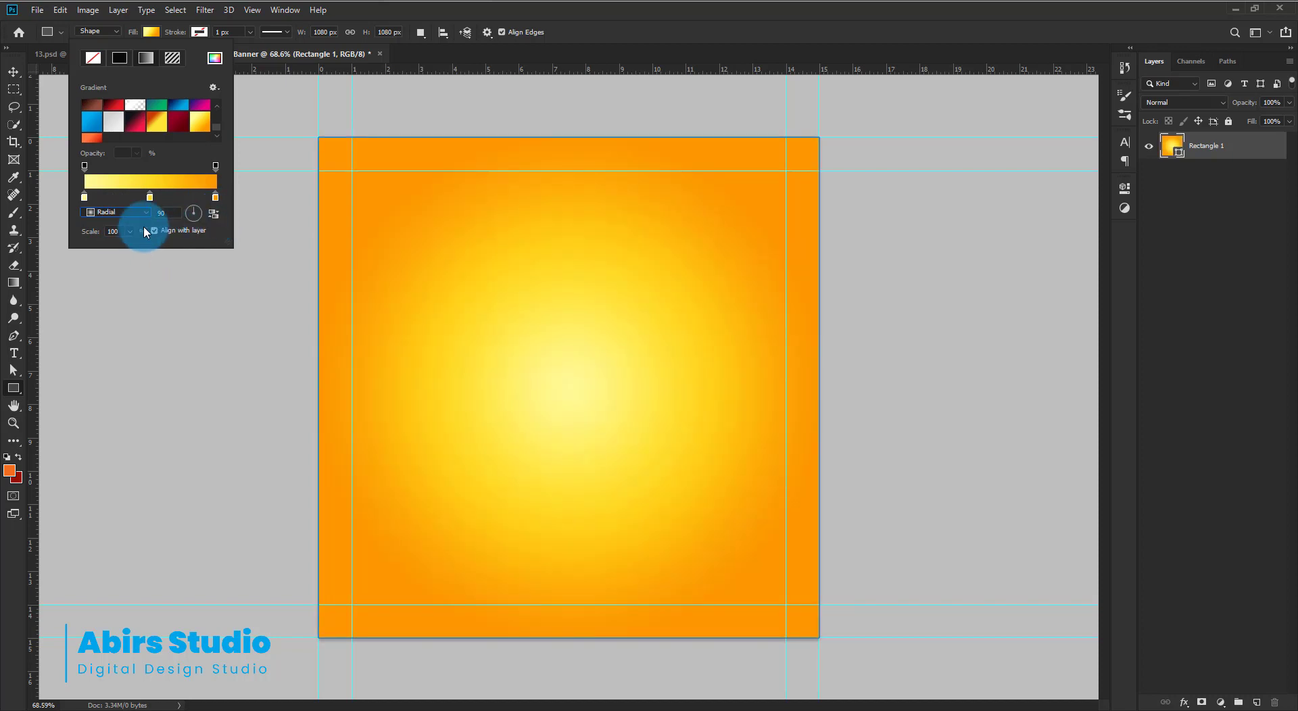
double_click(112, 231)
text(150)
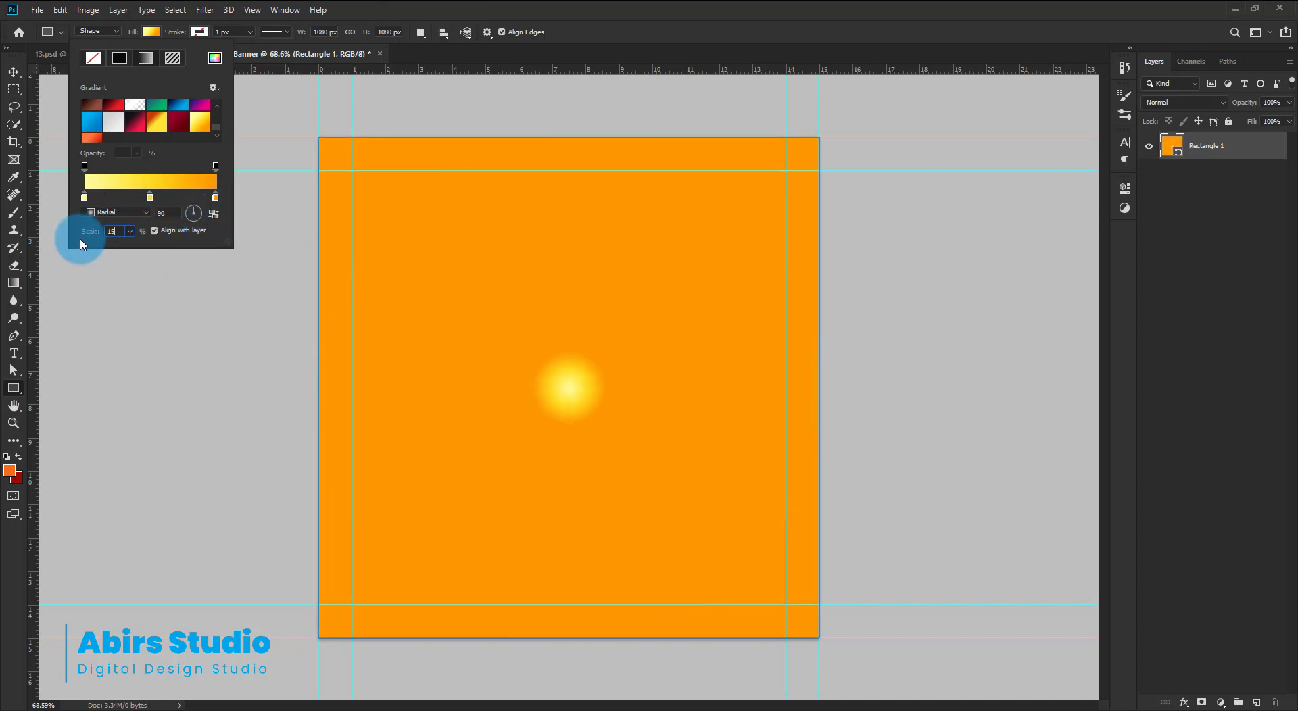
click(145, 32)
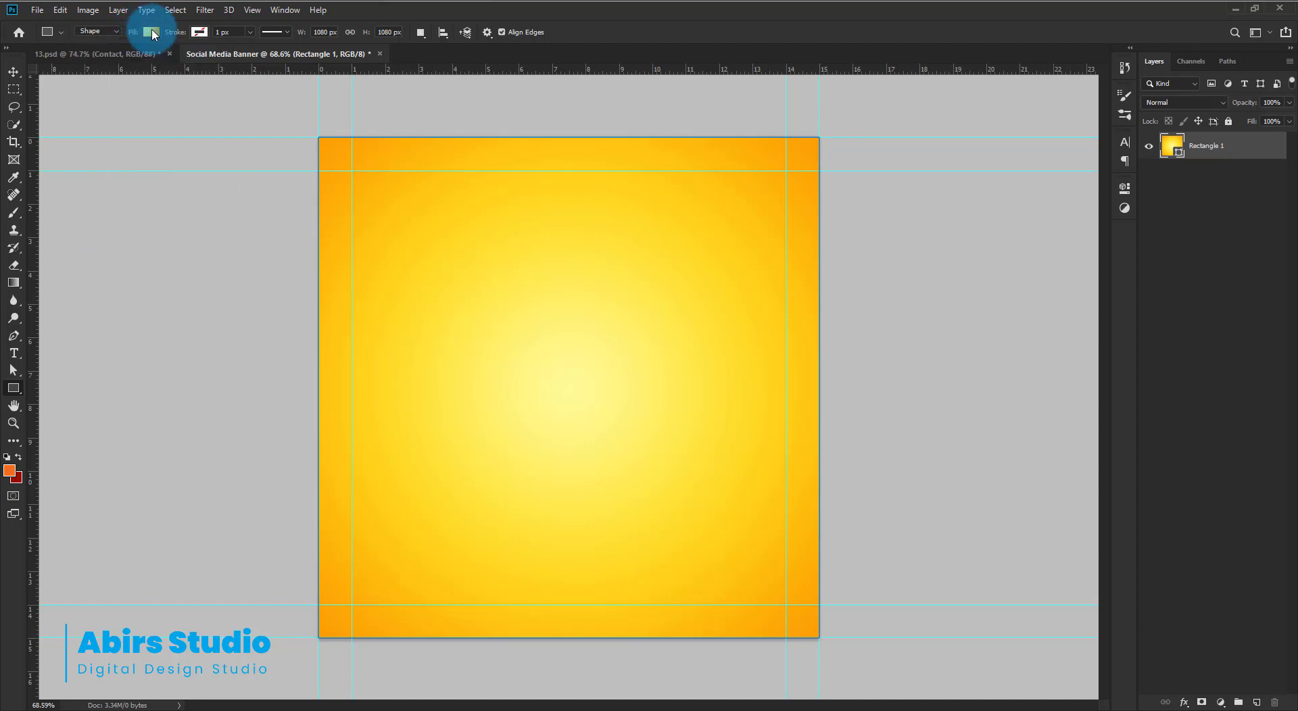
key(v)
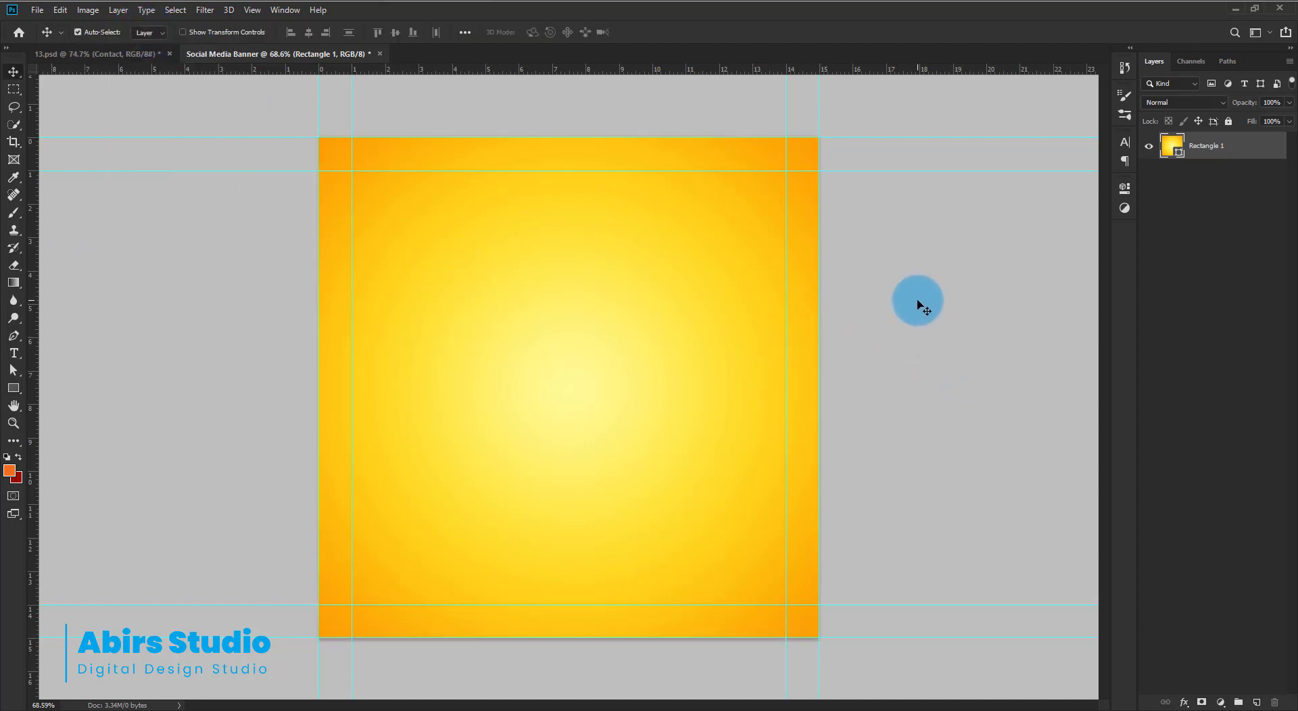
Group the rectangle layer and name the group "Background"
click(1285, 233)
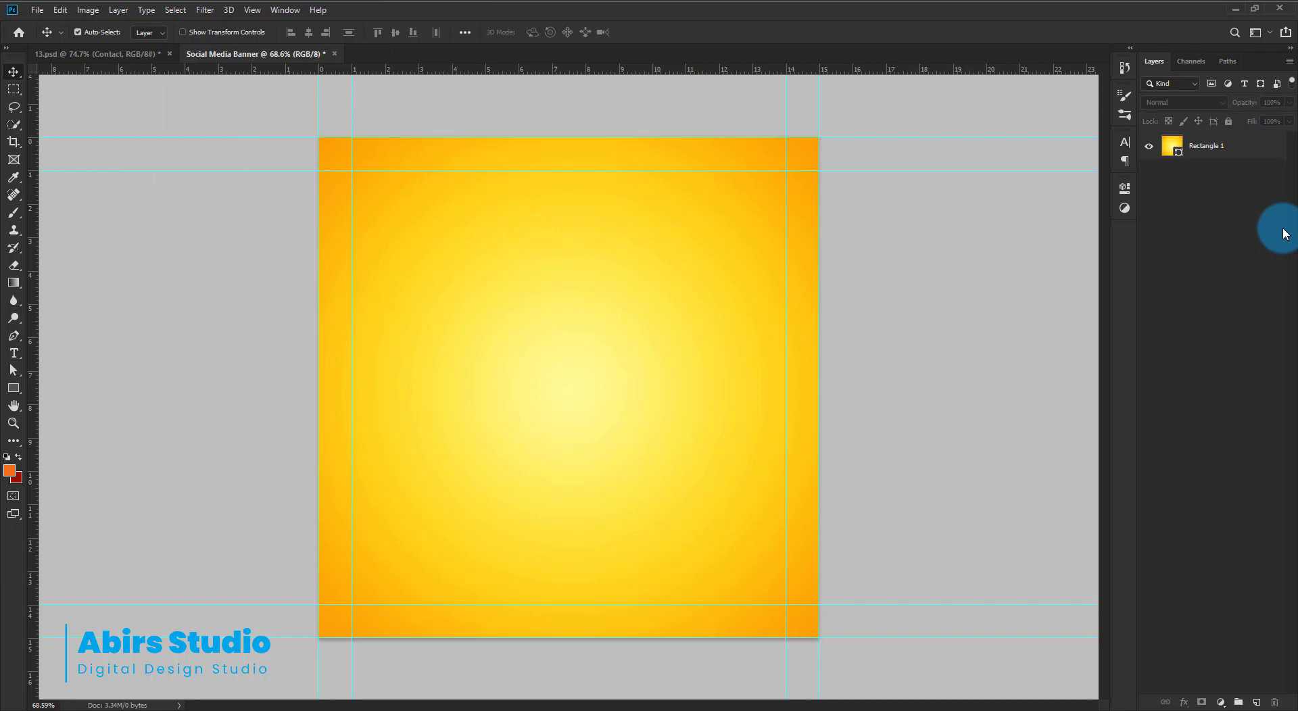
click(1222, 147)
key(ctrl+g)
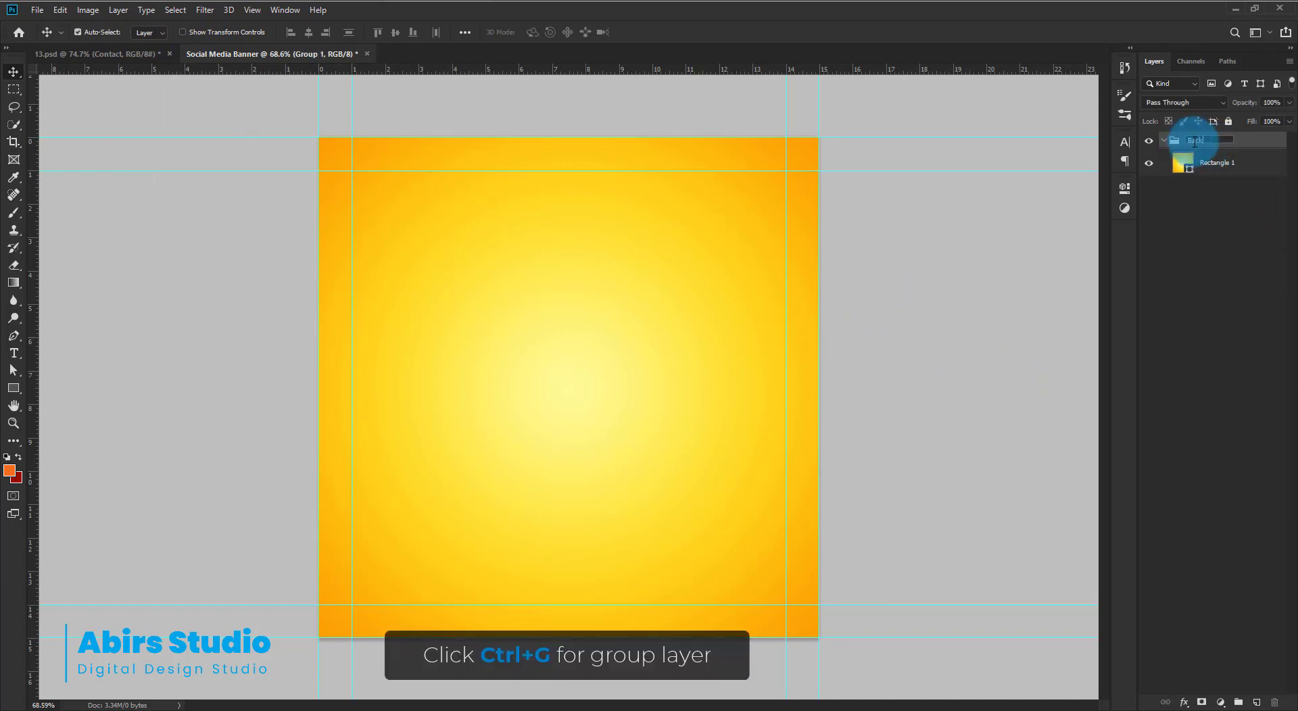
click(1195, 142)
text(Backgro)
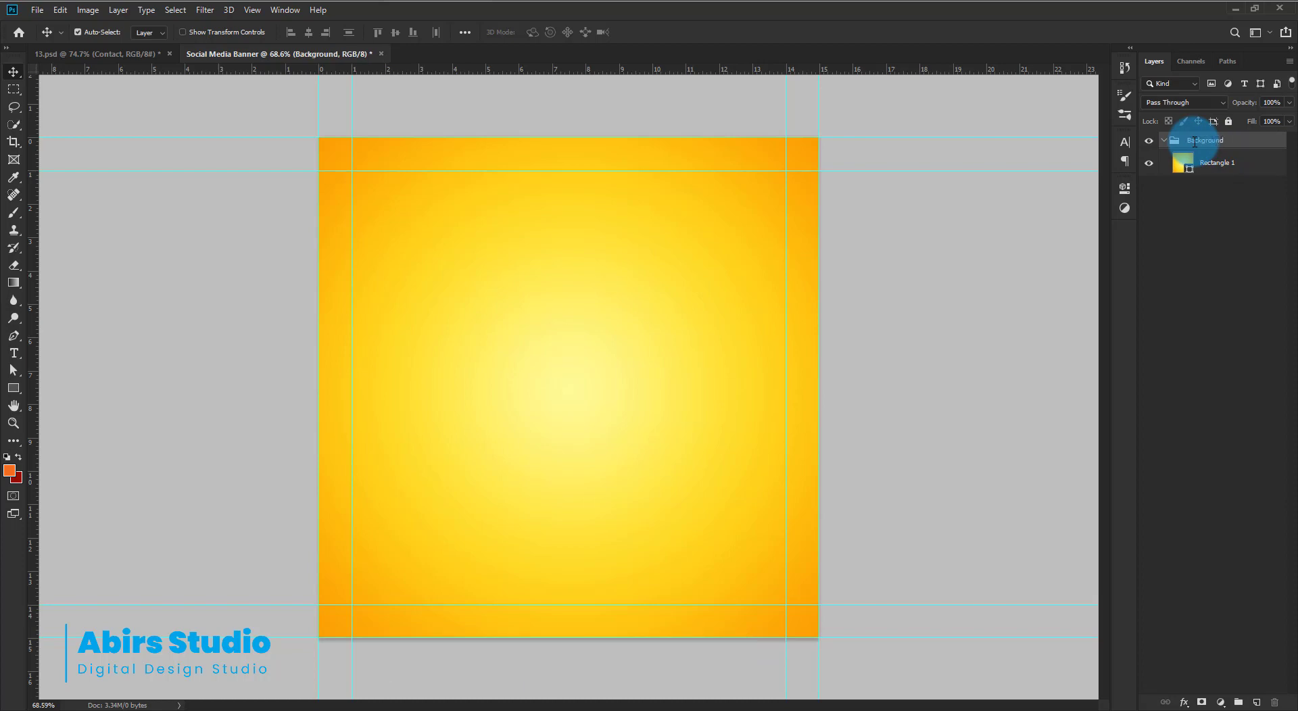
text(und)
Switch to the browser, copy the Dark Black And Grunge Wall texture image from freestocktextures.com, and paste it above the rectangle in the Photoshop banner
click(1224, 165)
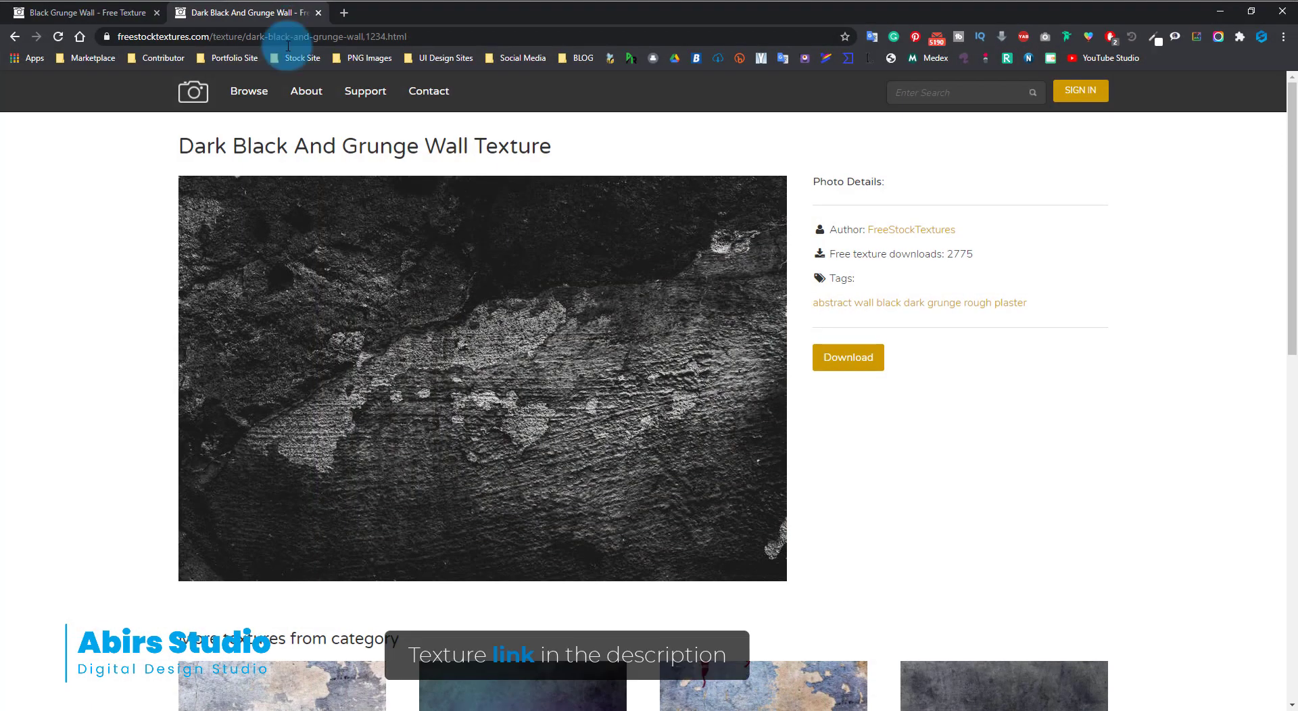
click(465, 36)
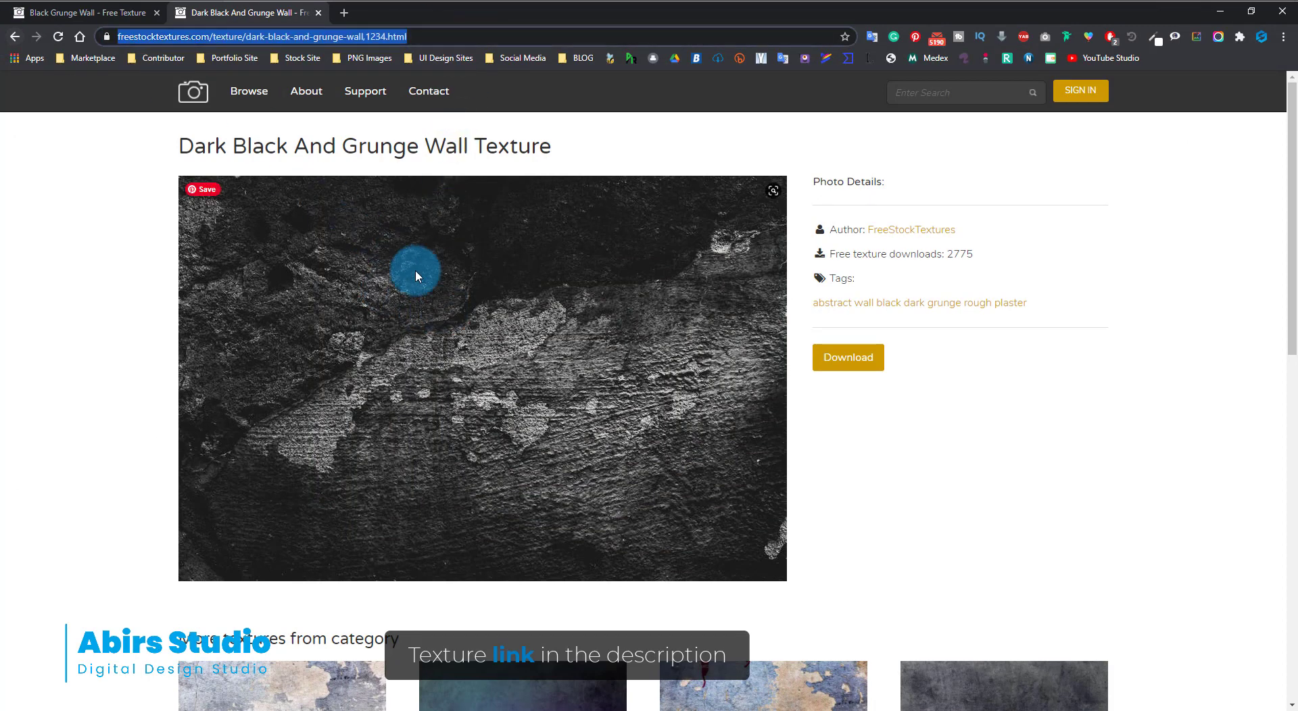
right_click(471, 319)
click(535, 361)
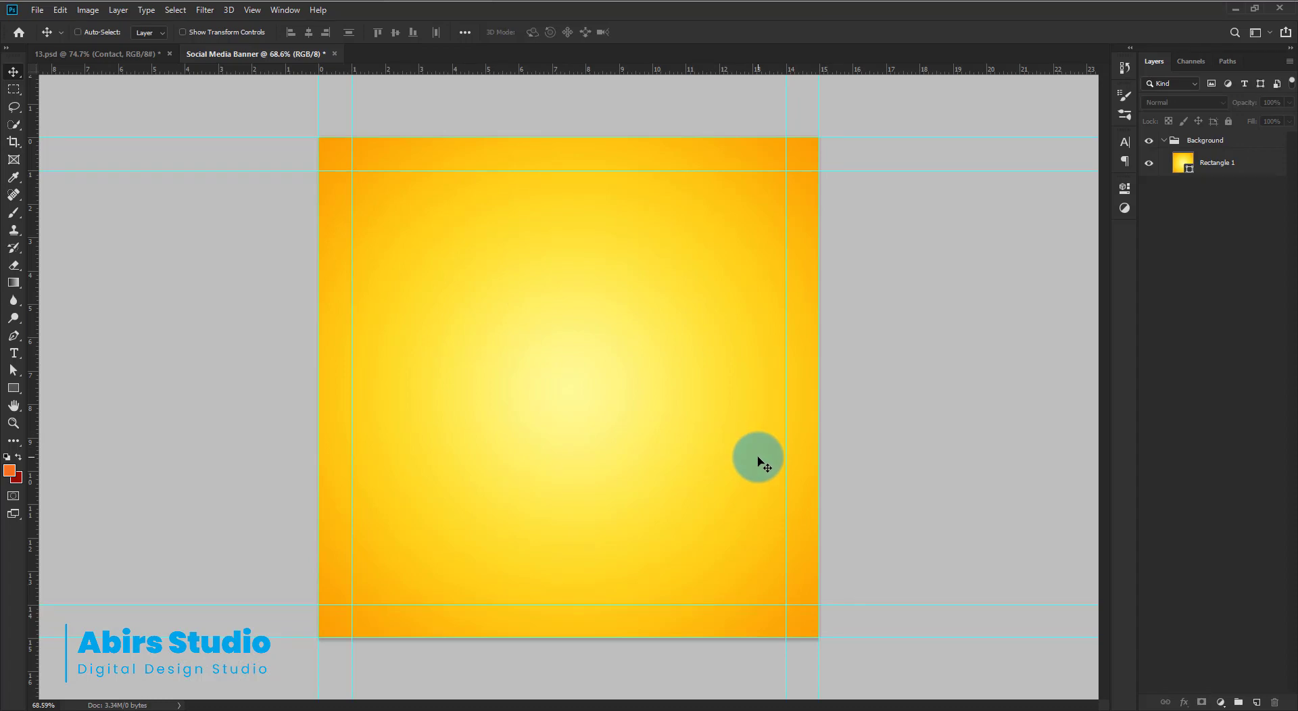
key(ctrl+v)
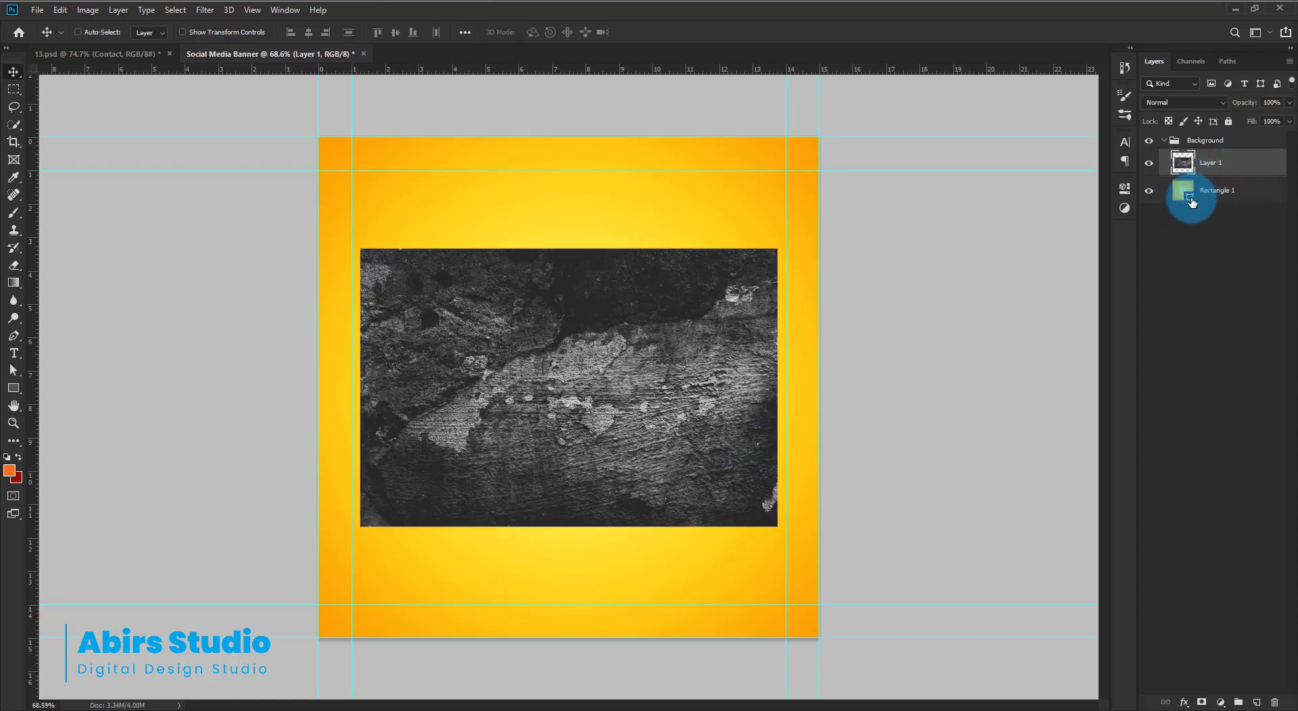
Stretch the pasted grunge texture to cover the entire canvas and rotate it 180 degrees
key(ctrl+t)
drag(569, 249, 566, 137)
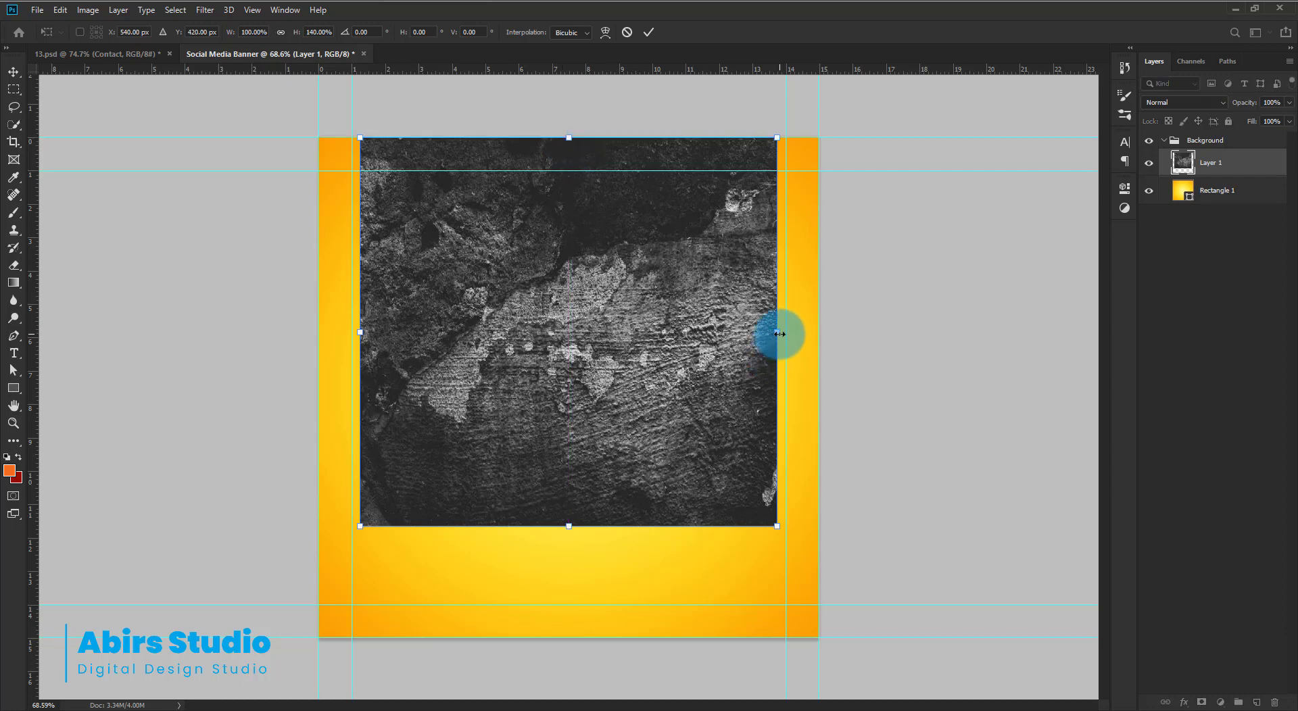
drag(779, 333, 818, 336)
drag(361, 333, 316, 327)
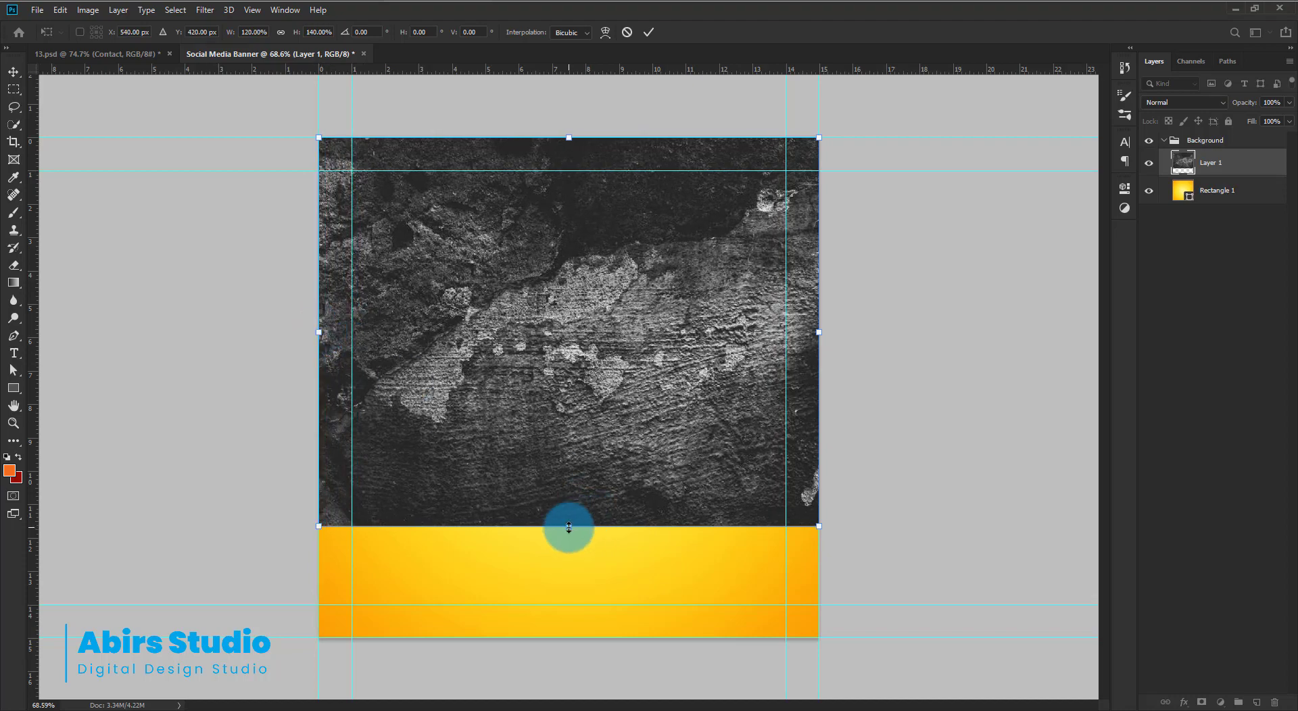
drag(569, 527, 565, 635)
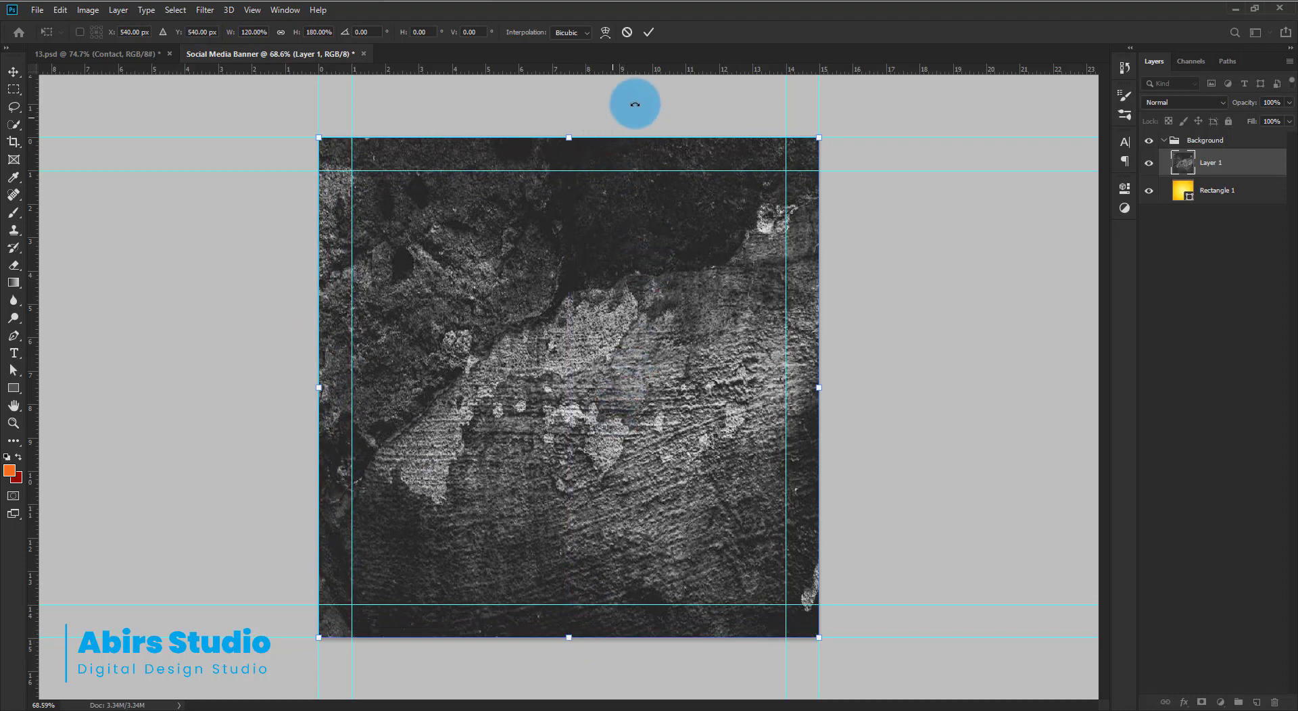
drag(730, 110, 441, 517)
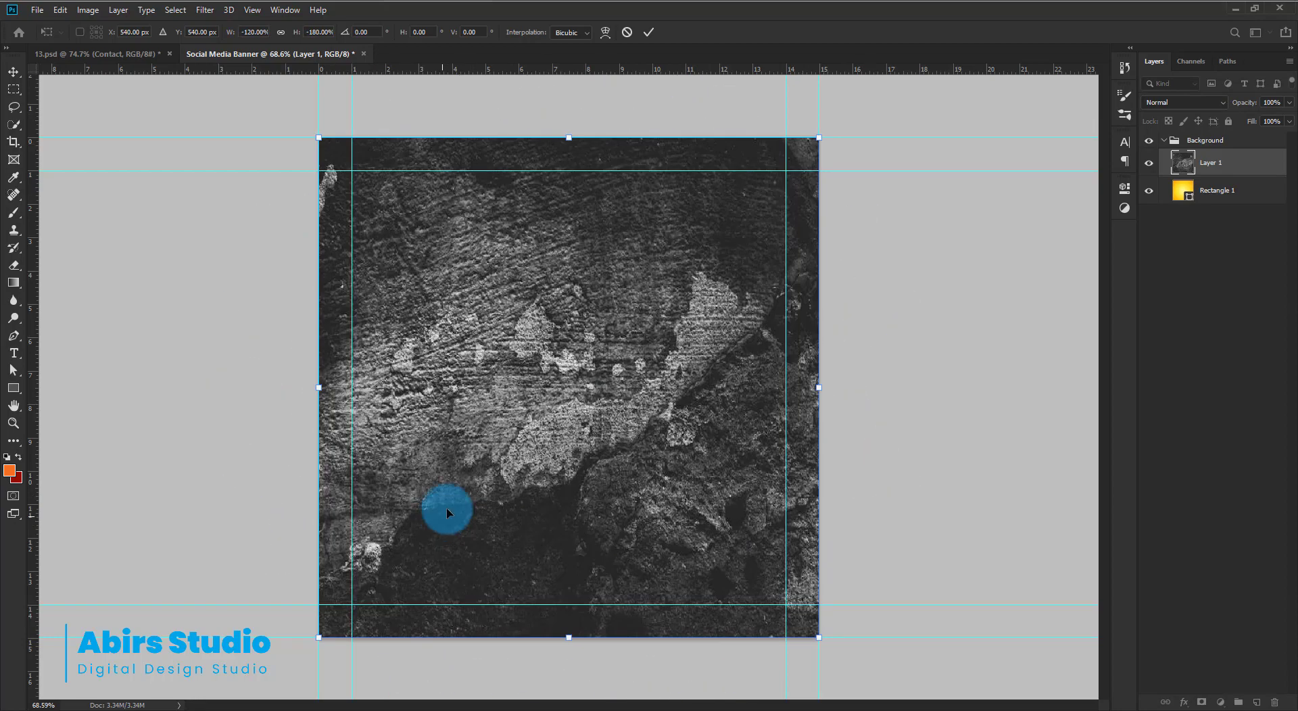
click(649, 32)
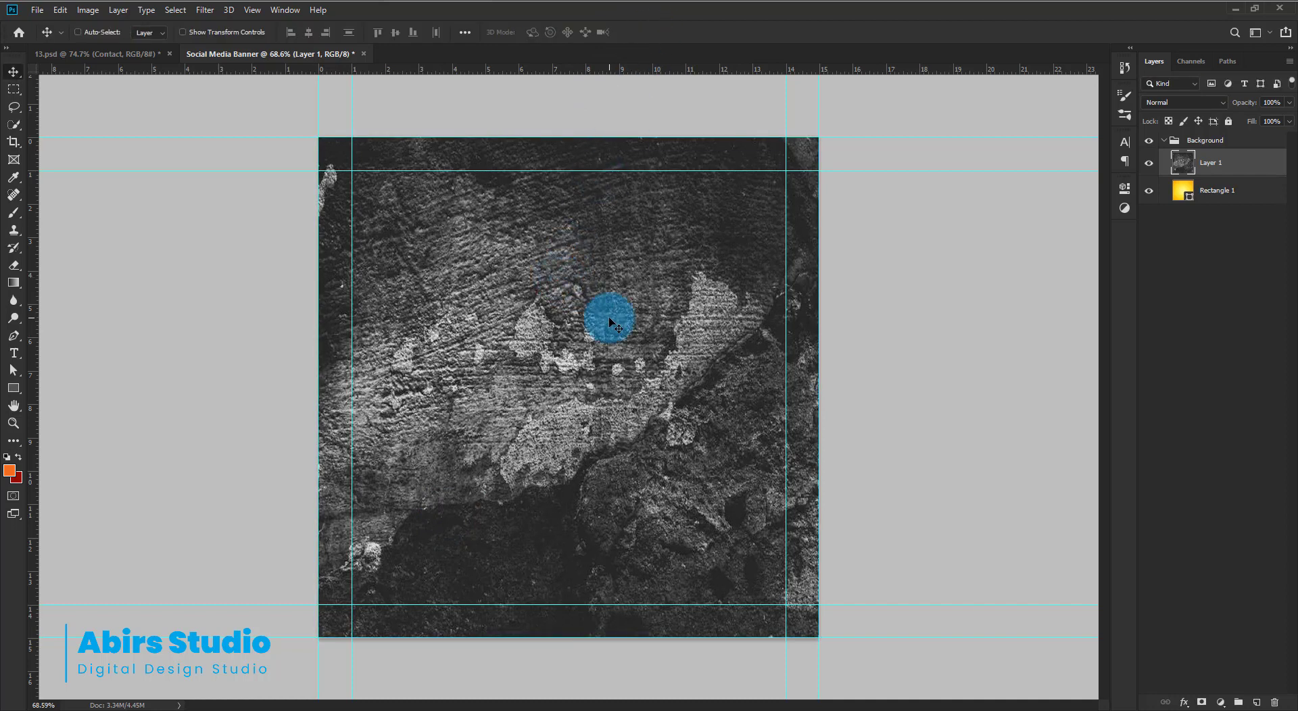
Apply a Field Blur of 15 px to the grunge texture layer
scroll(610, 323, up, 1)
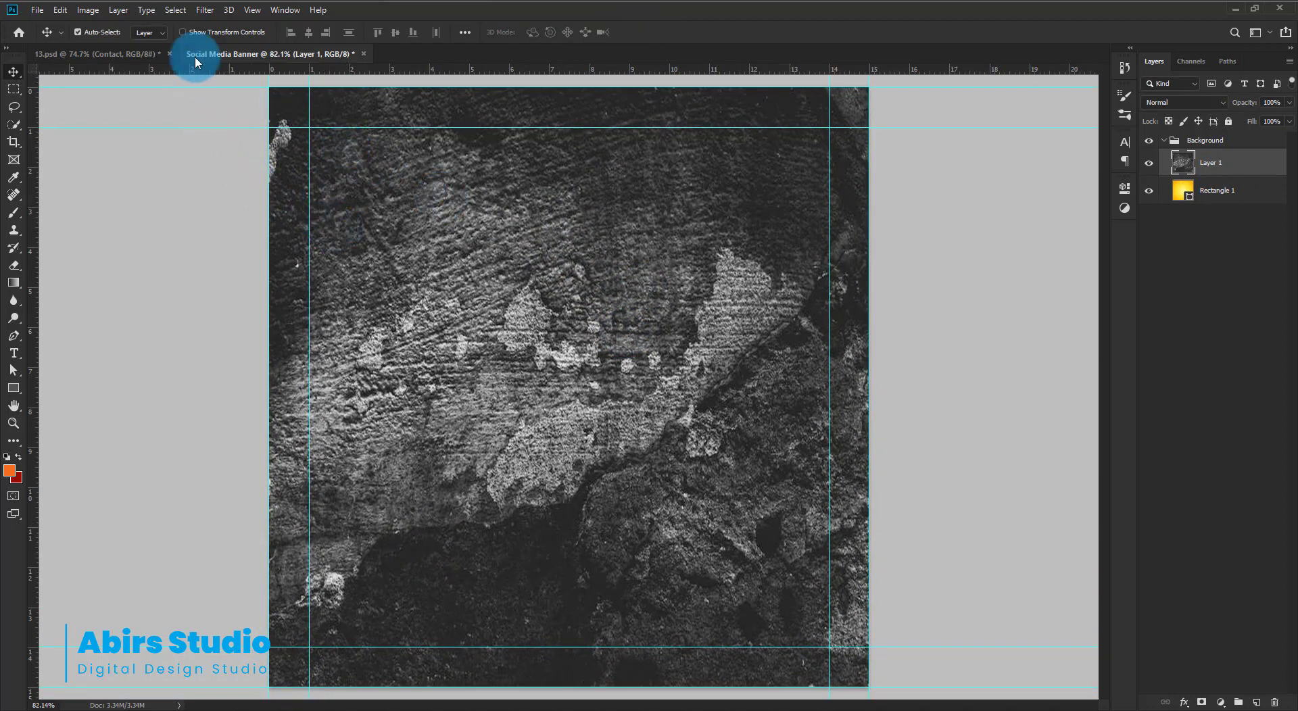
click(203, 10)
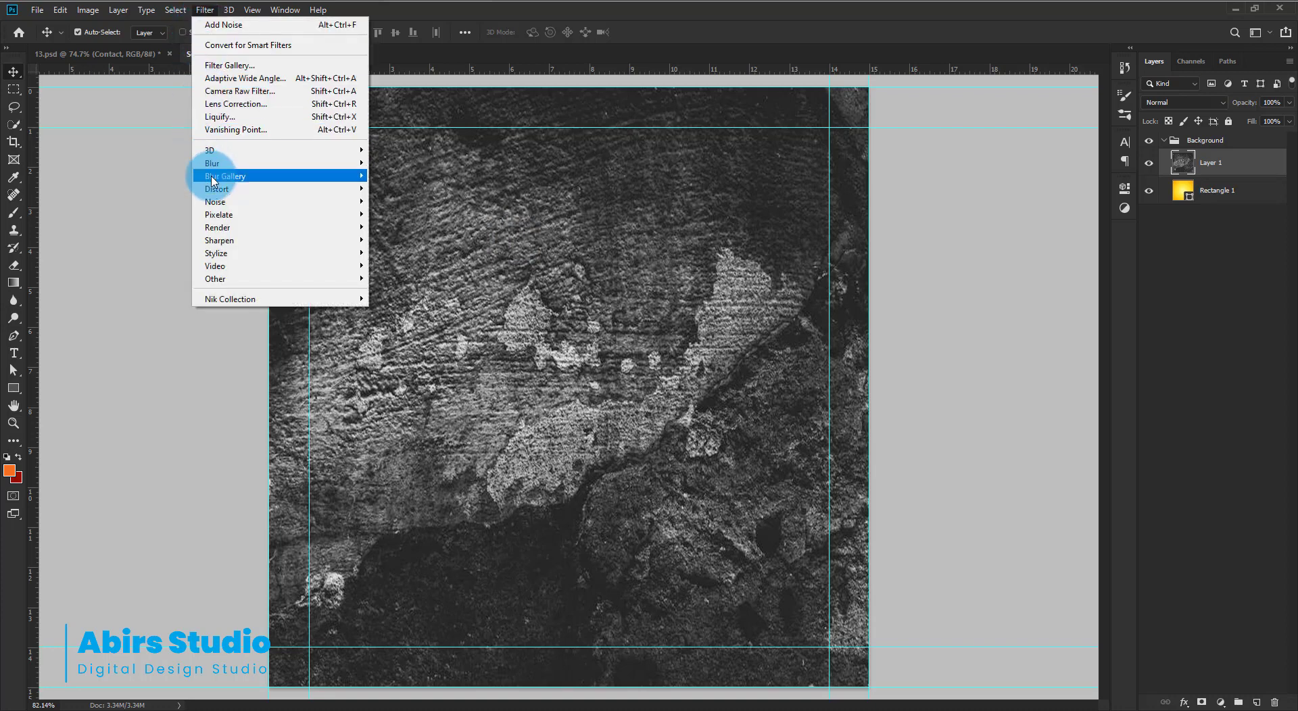
mouse_move(211, 179)
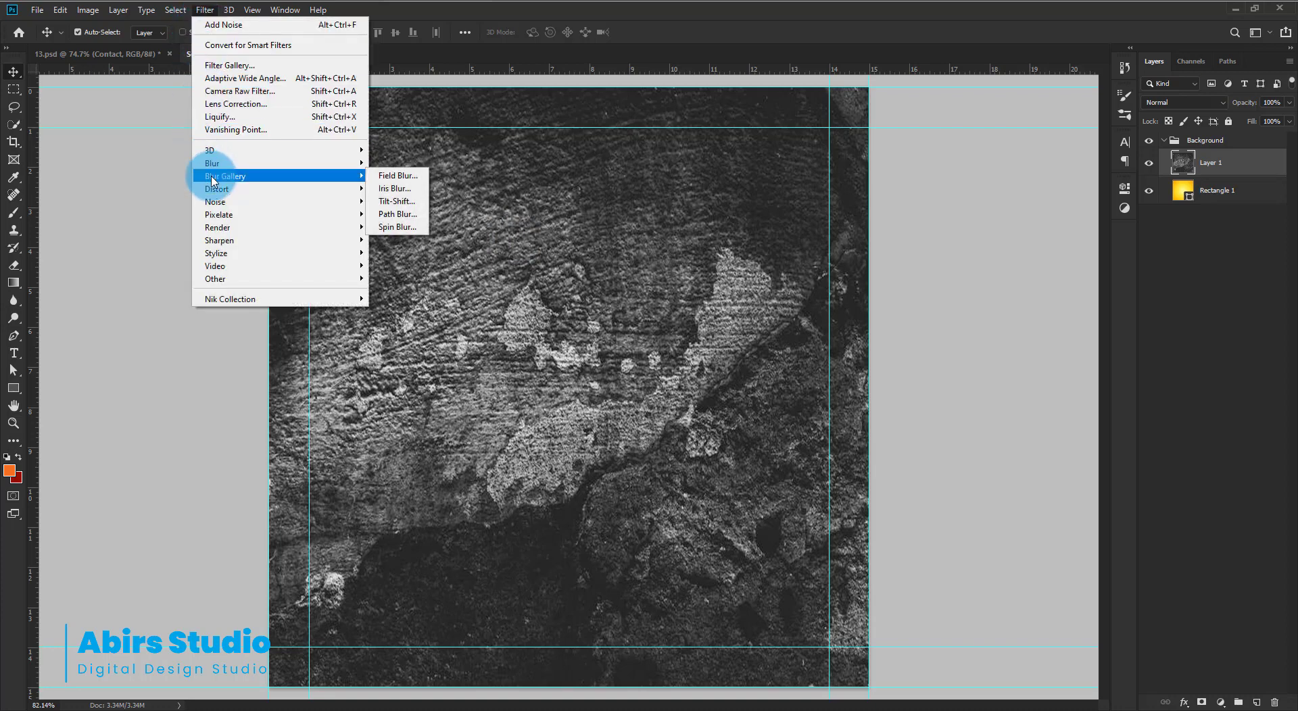
click(399, 176)
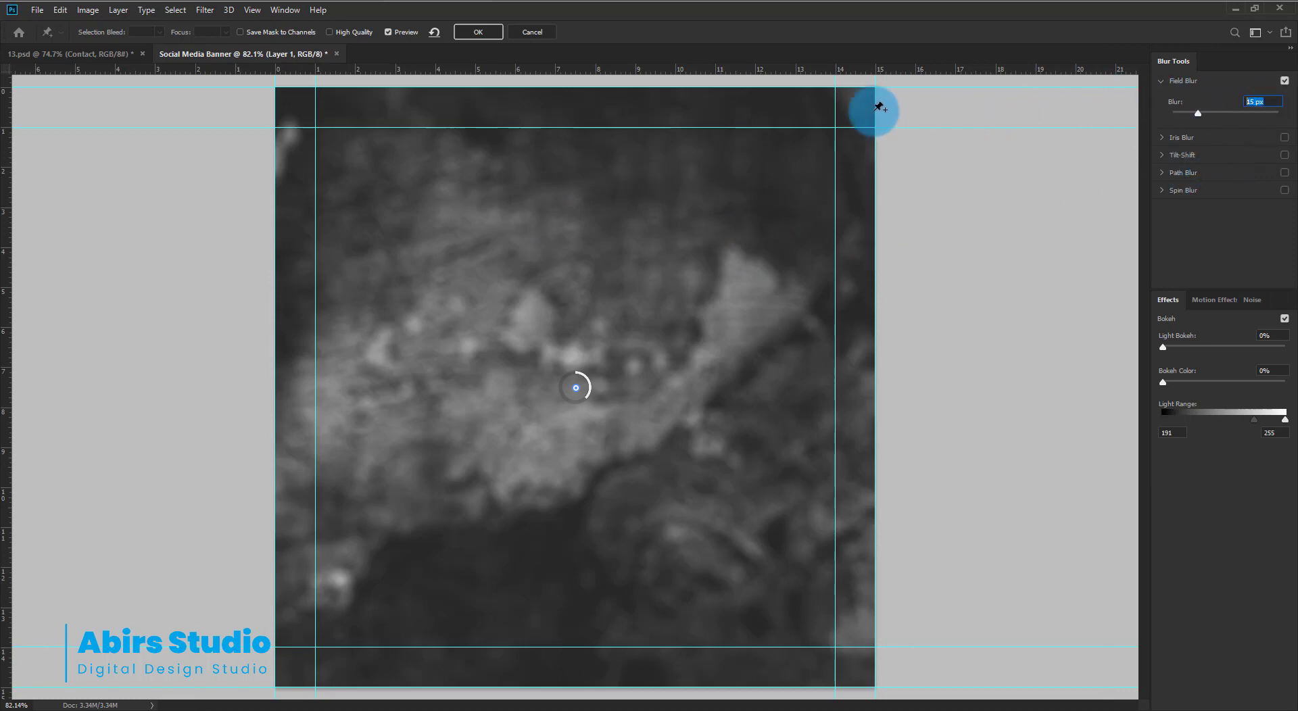
click(469, 32)
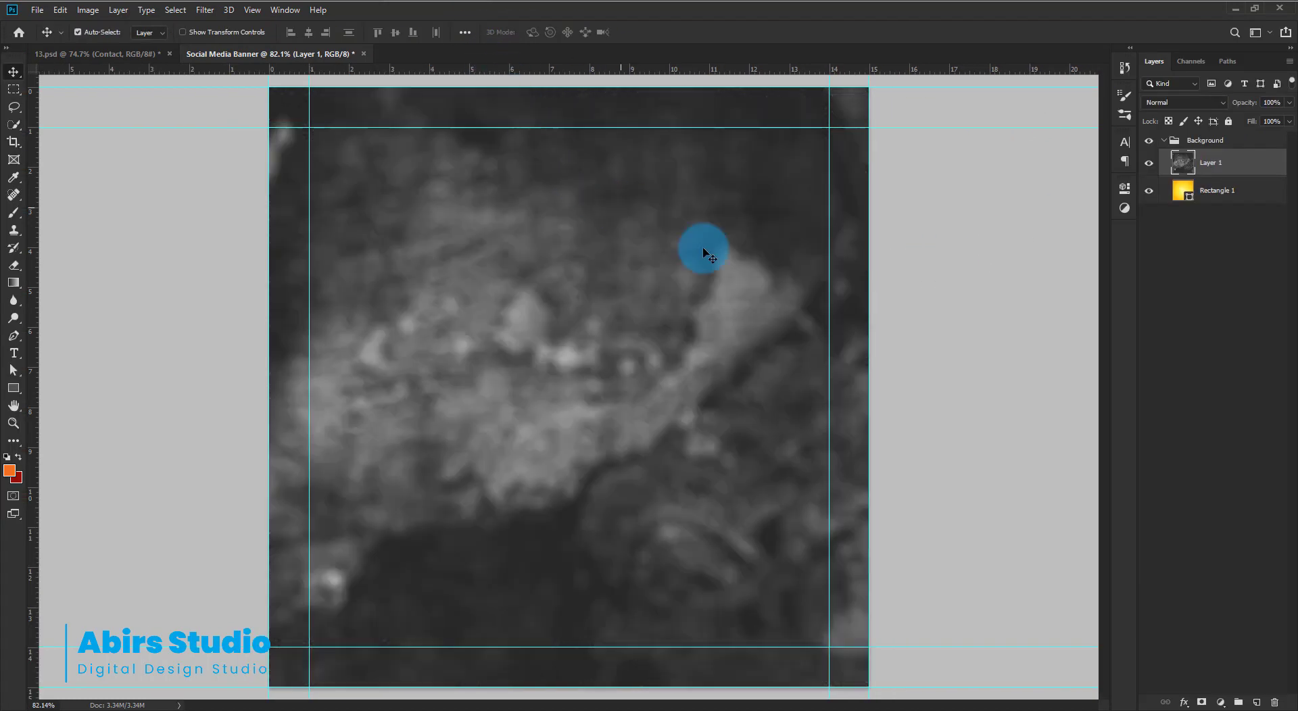
Set the blend mode of the blurred grunge texture, Layer 1, to Overlay
click(1171, 103)
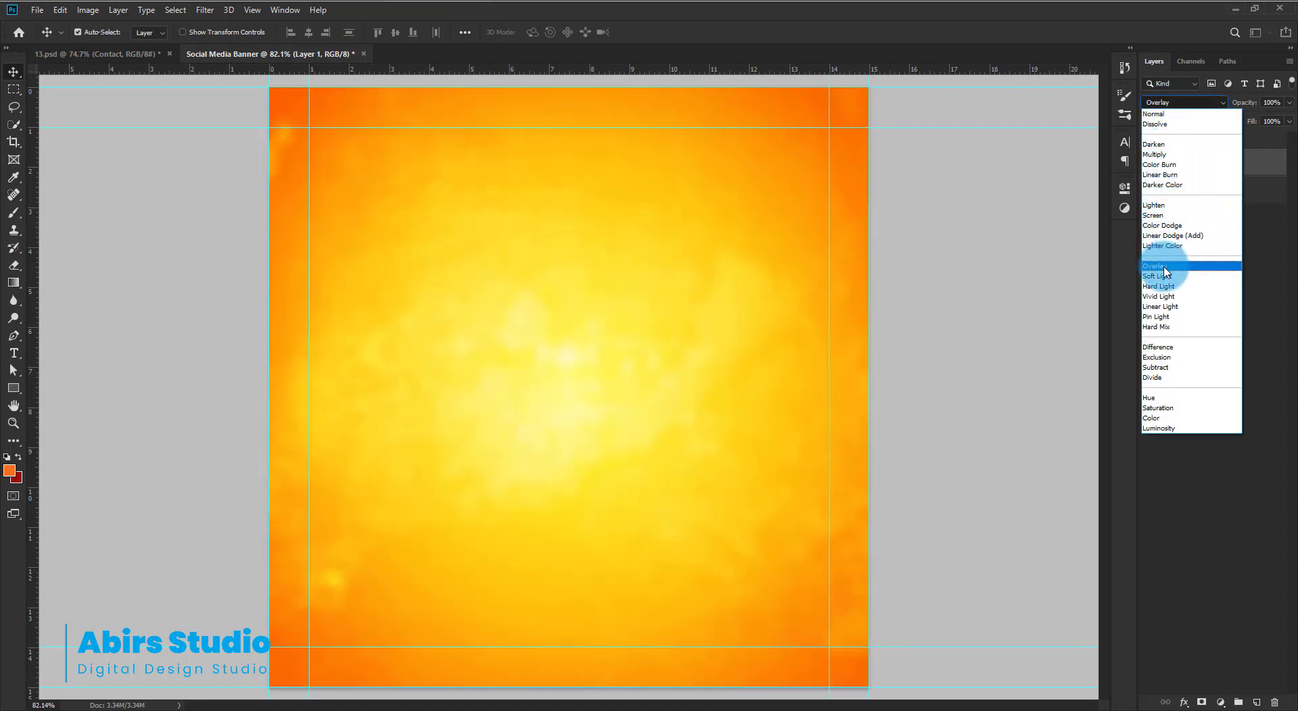
click(1166, 267)
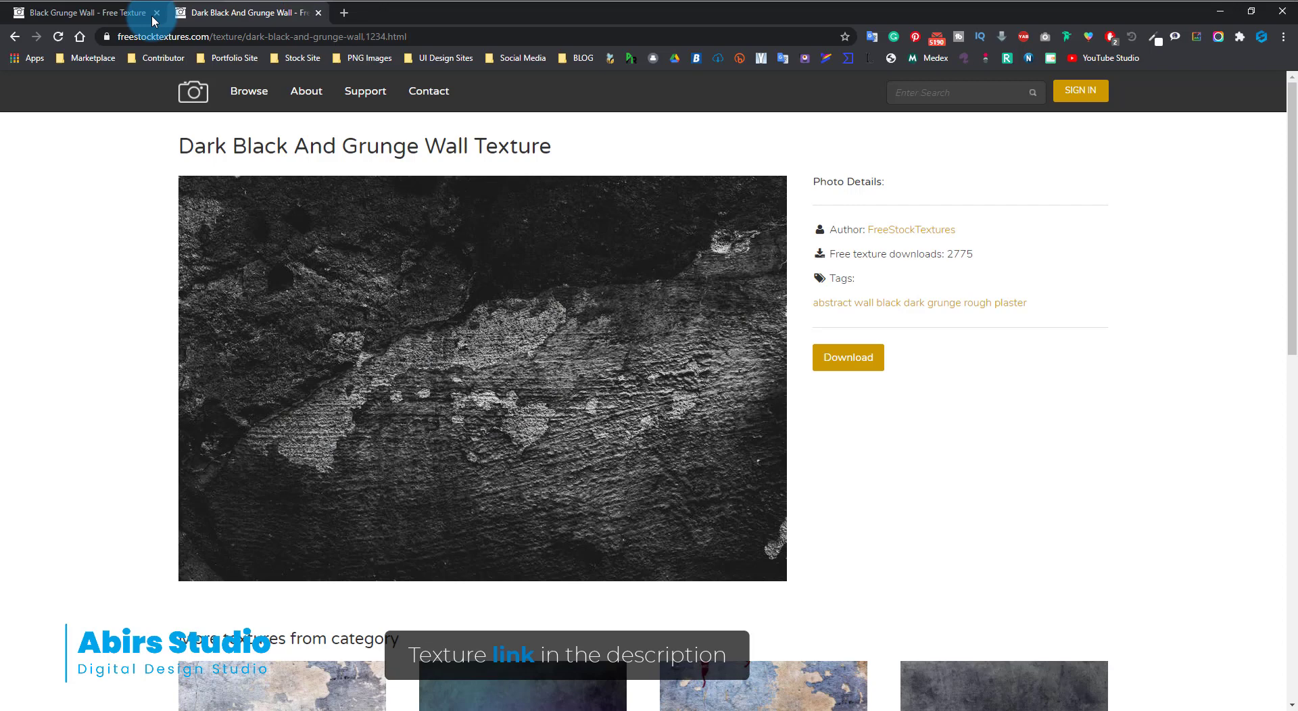
Switch to the browser, copy the Black Grunge Wall texture image from freestocktextures.com, and paste it above Layer 1 in the Photoshop banner
click(133, 13)
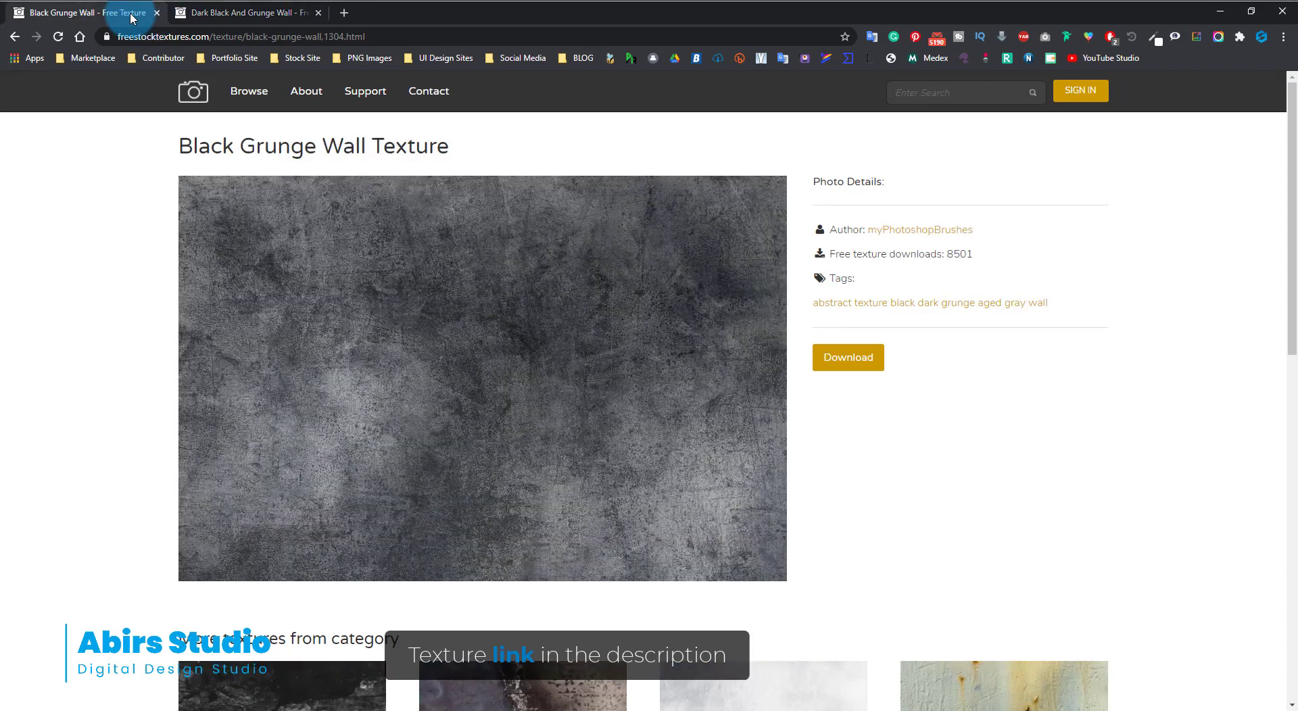
click(473, 37)
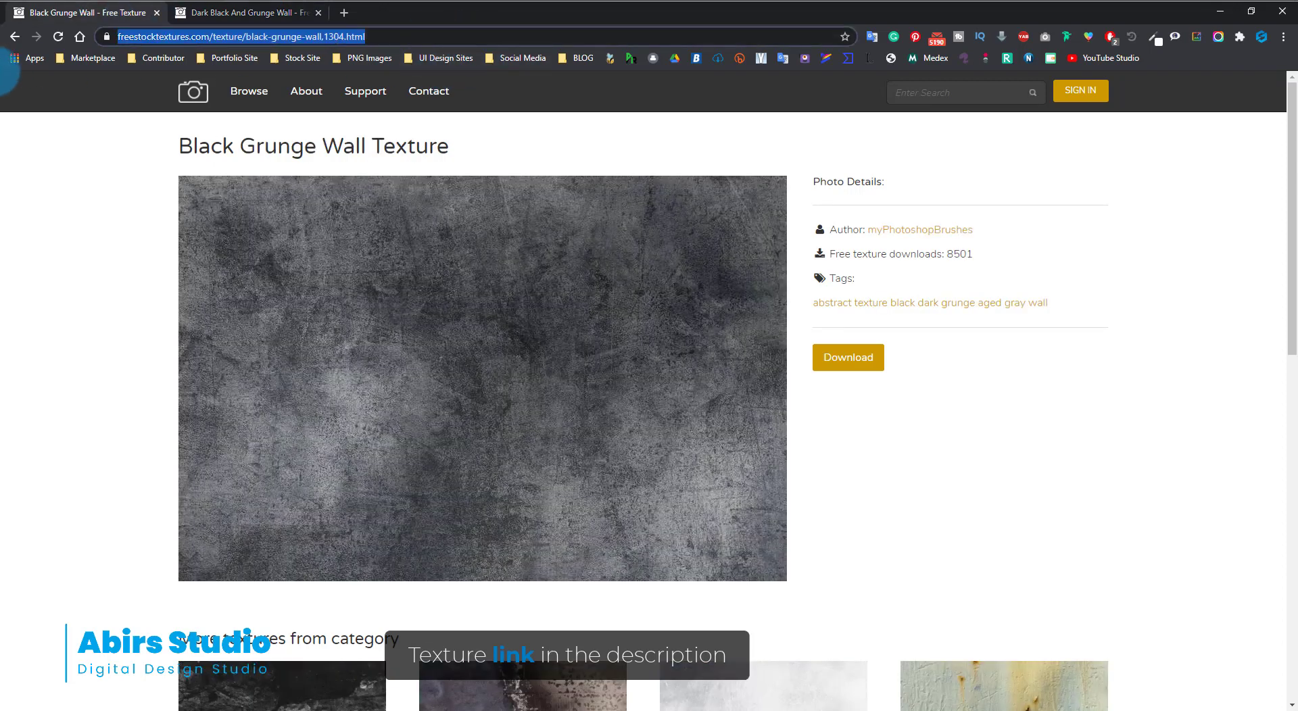
right_click(436, 336)
click(478, 377)
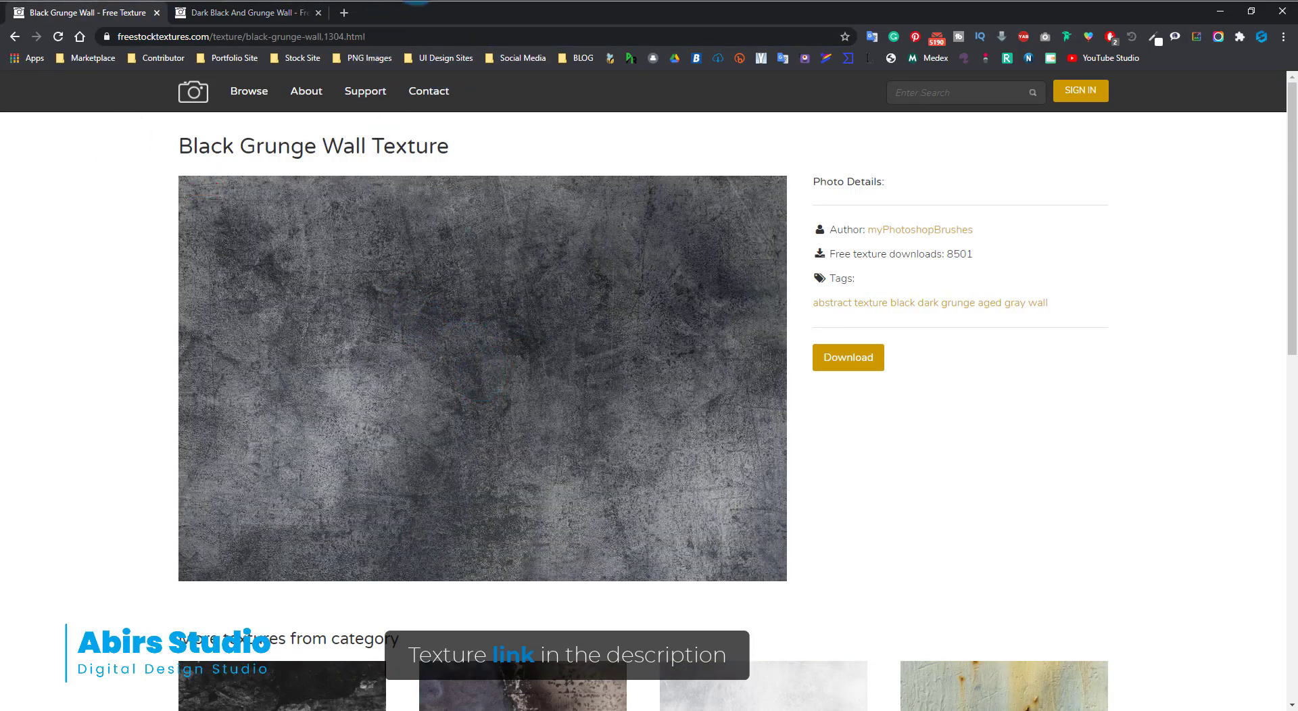
click(417, 0)
key(ctrl+v)
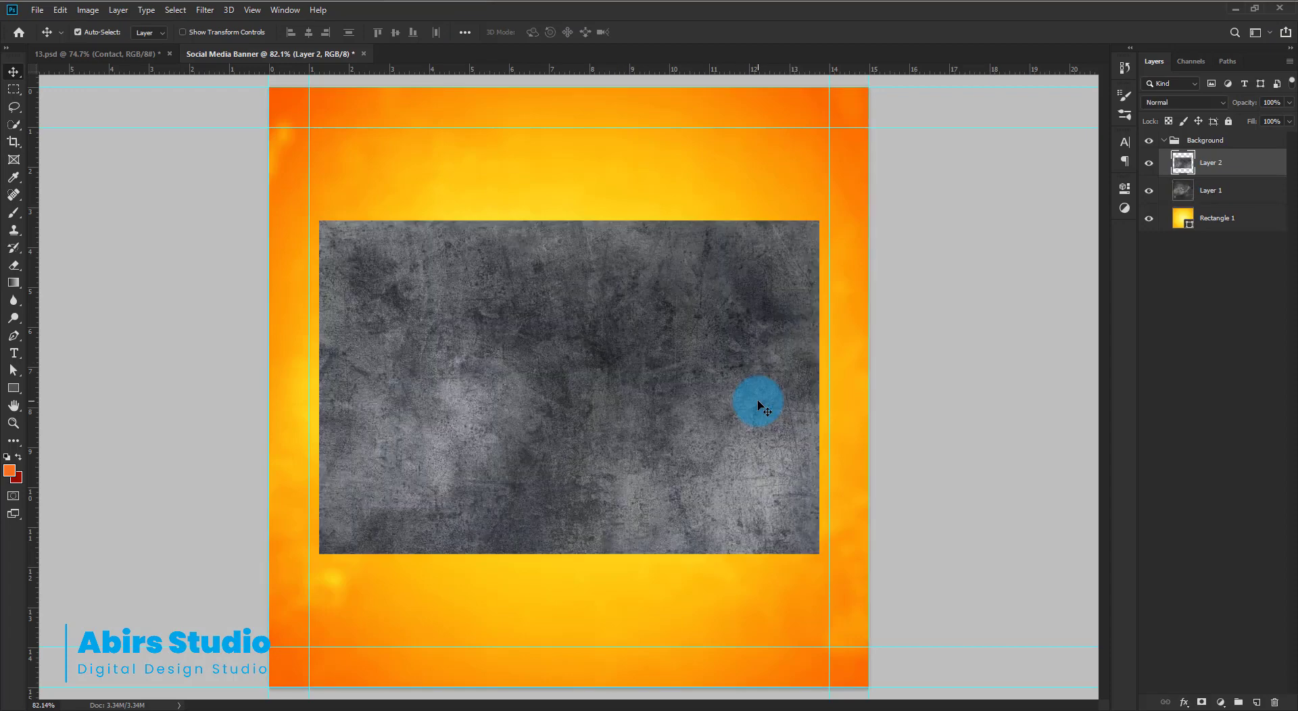
Stretch the new grunge texture to cover the entire canvas and set its blend mode to Overlay
key(ctrl+t)
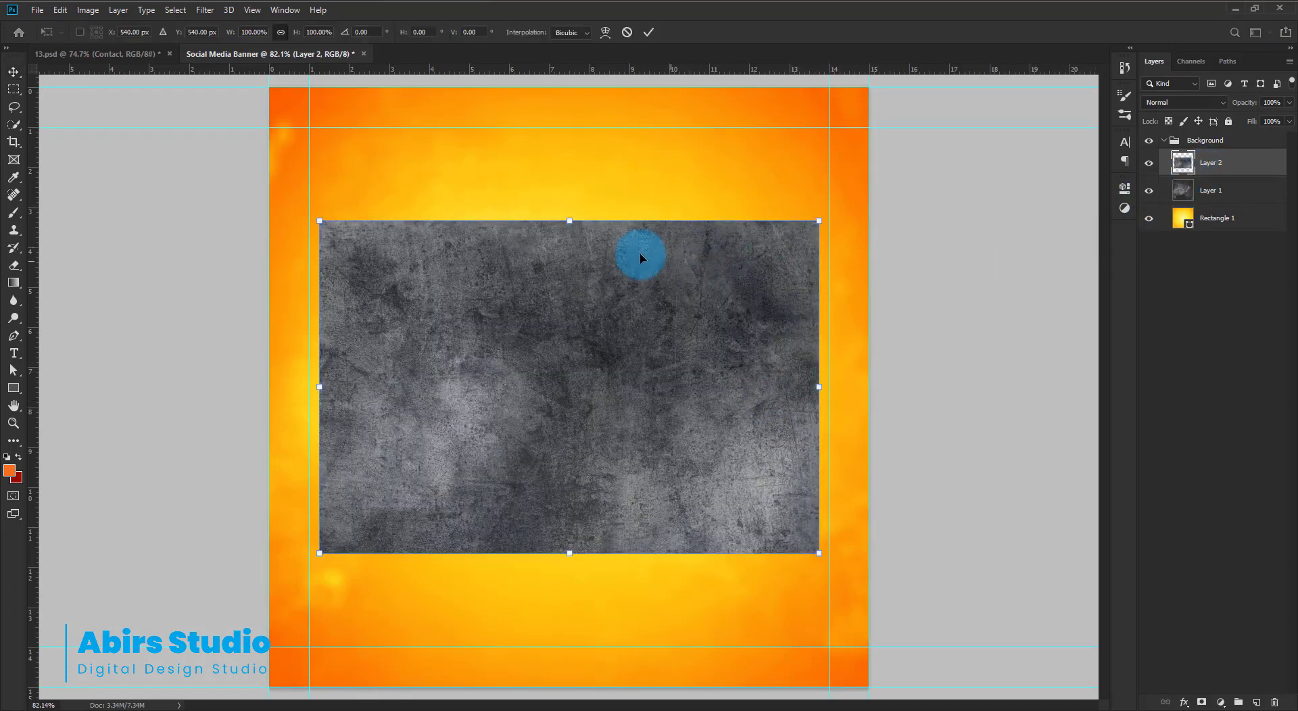
drag(576, 221, 554, 88)
drag(831, 317, 873, 312)
drag(322, 316, 265, 310)
drag(569, 552, 559, 687)
click(650, 33)
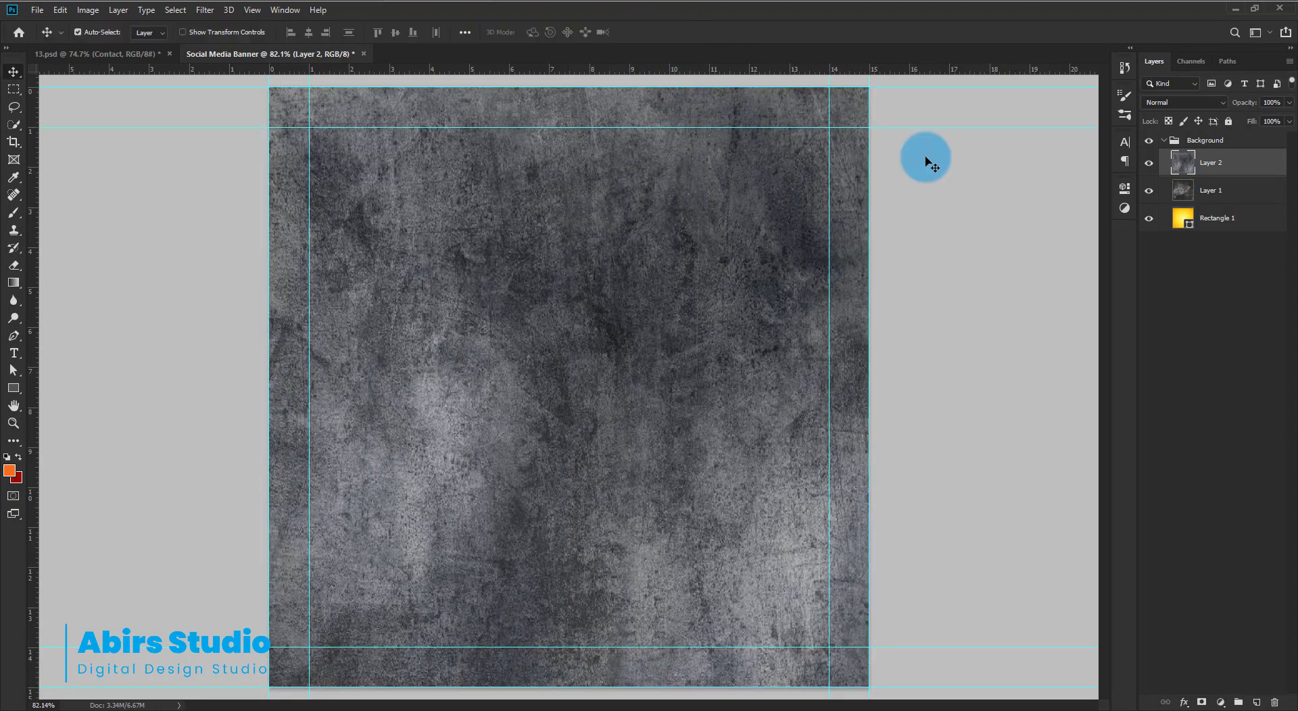
click(1167, 102)
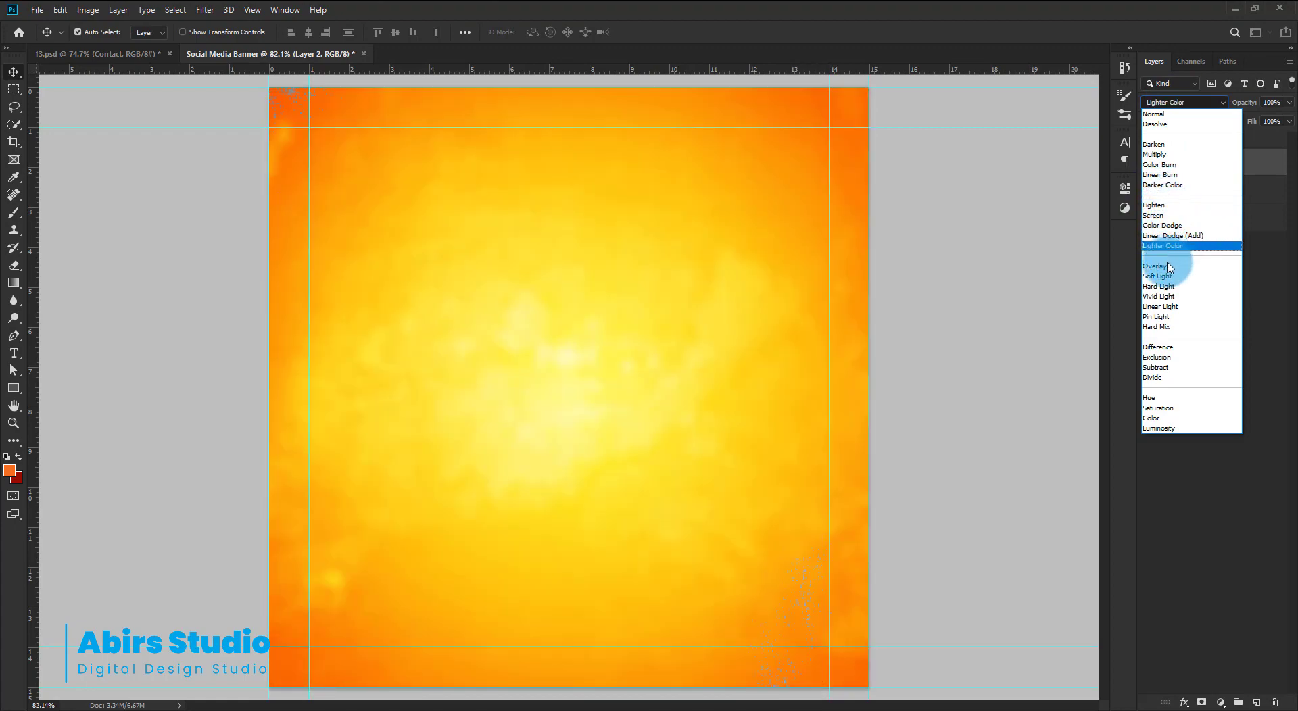
click(1167, 268)
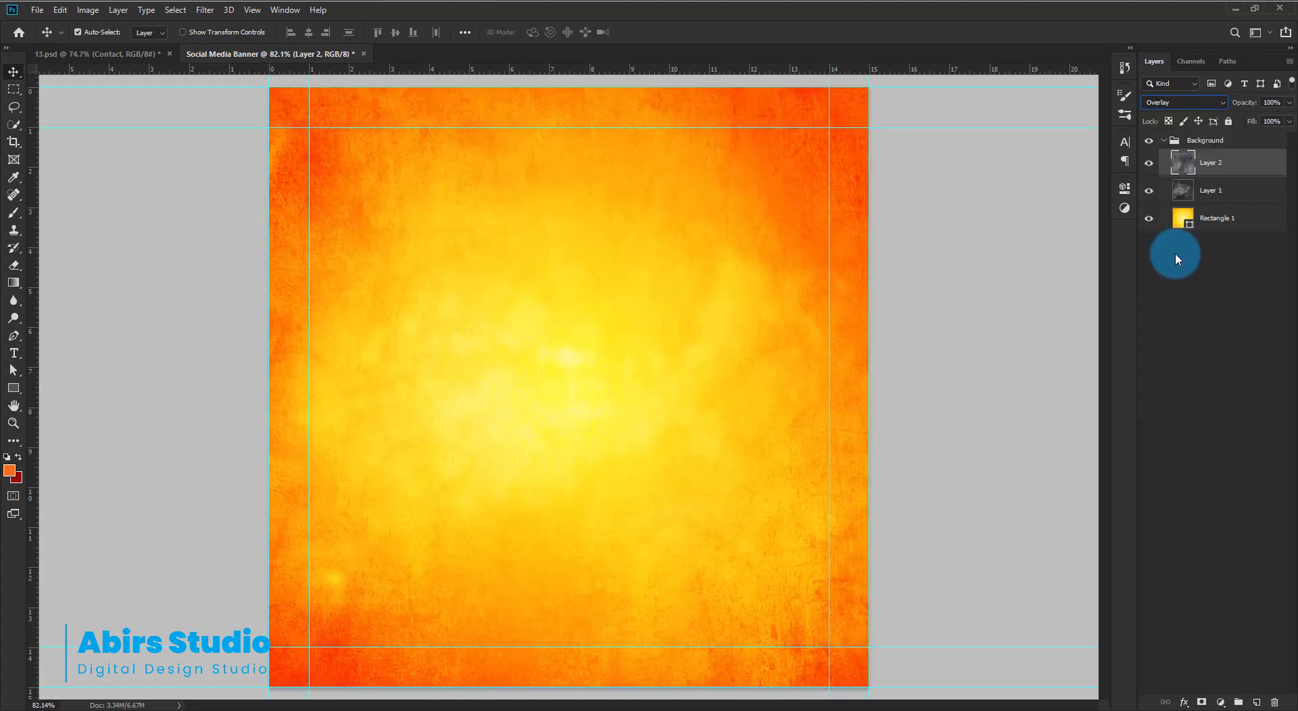
Place the kisspng burger image above Rectangle 1 and scale it up from its centre to about 154%
click(1216, 196)
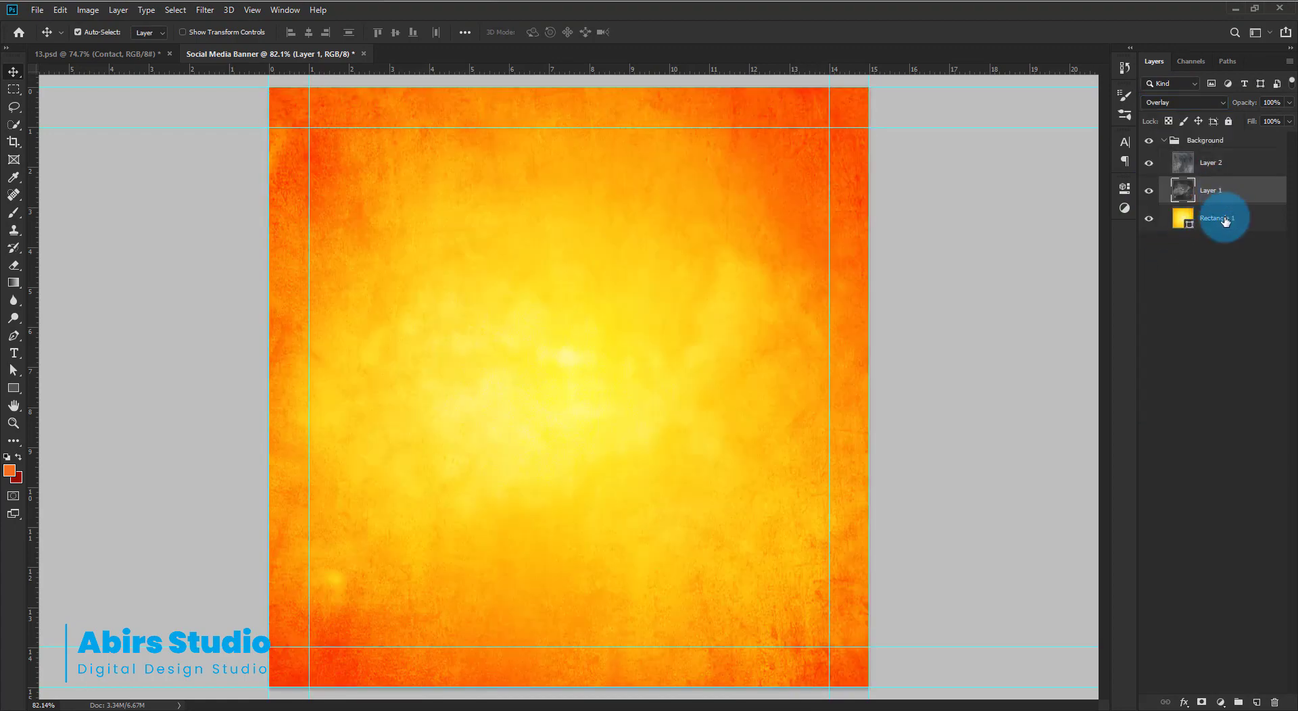
click(1225, 221)
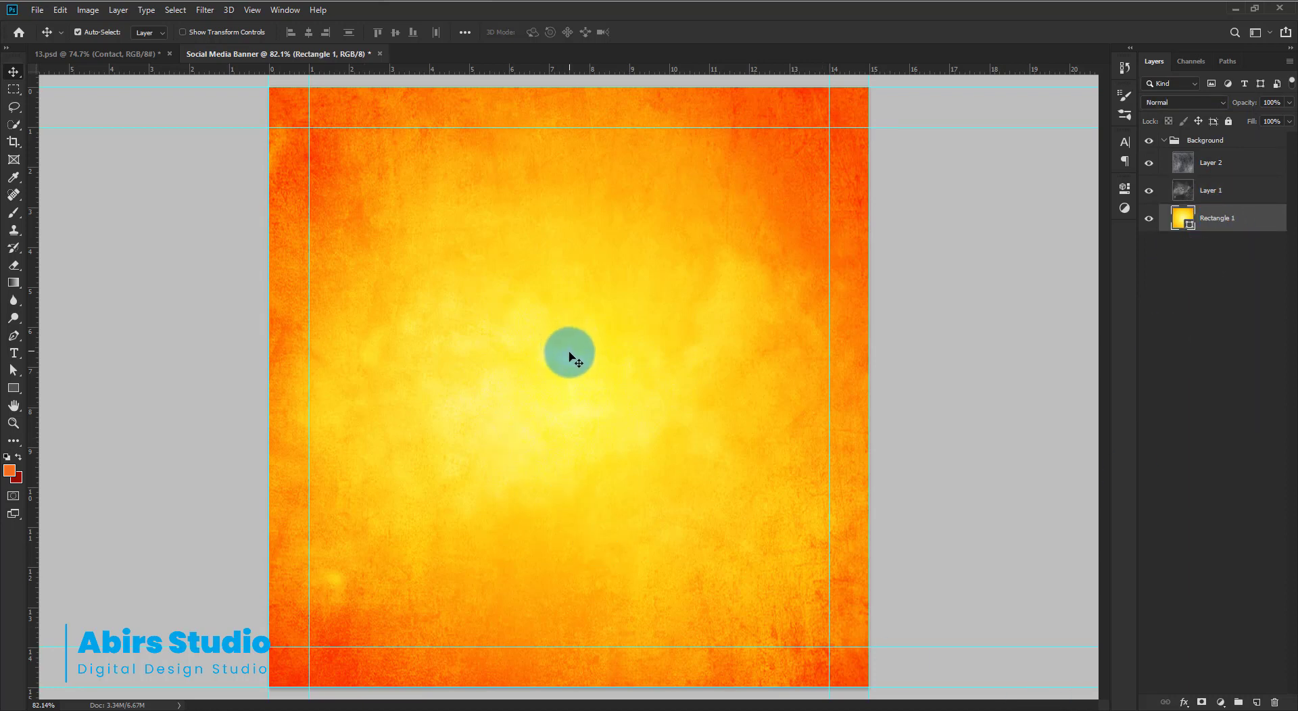
drag(655, 390, 651, 378)
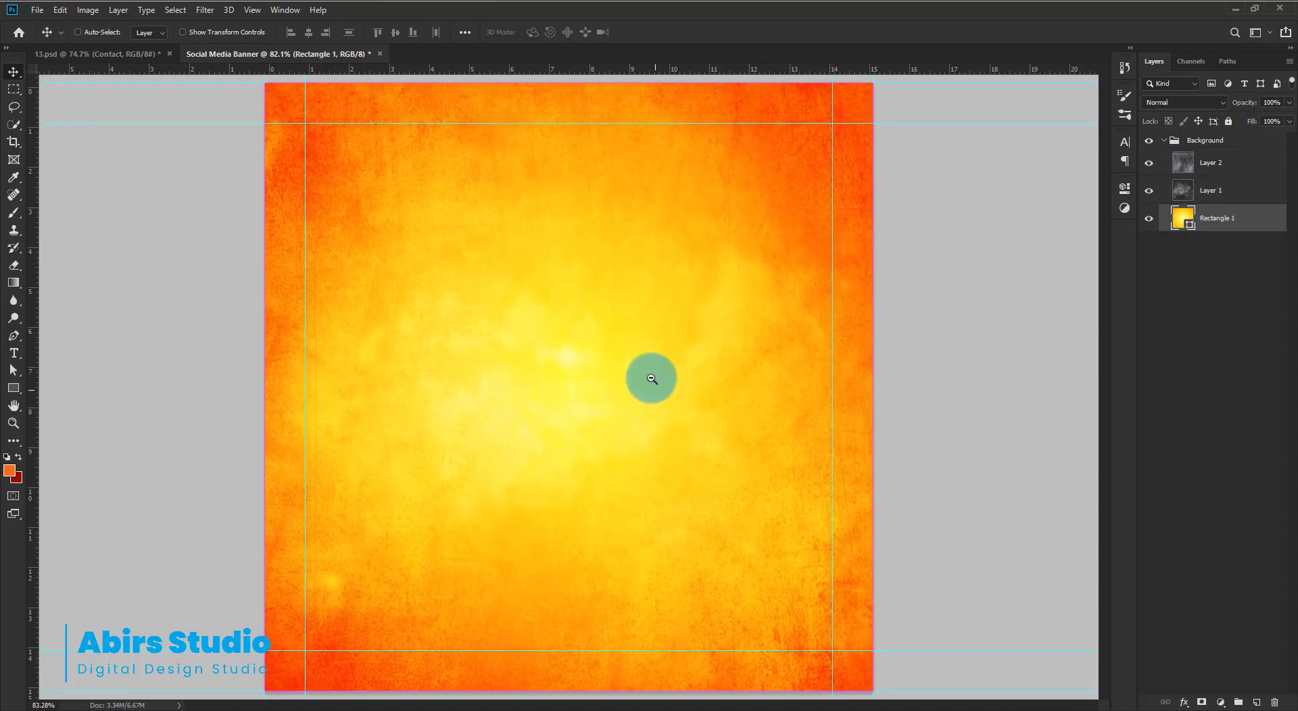
click(38, 10)
click(64, 265)
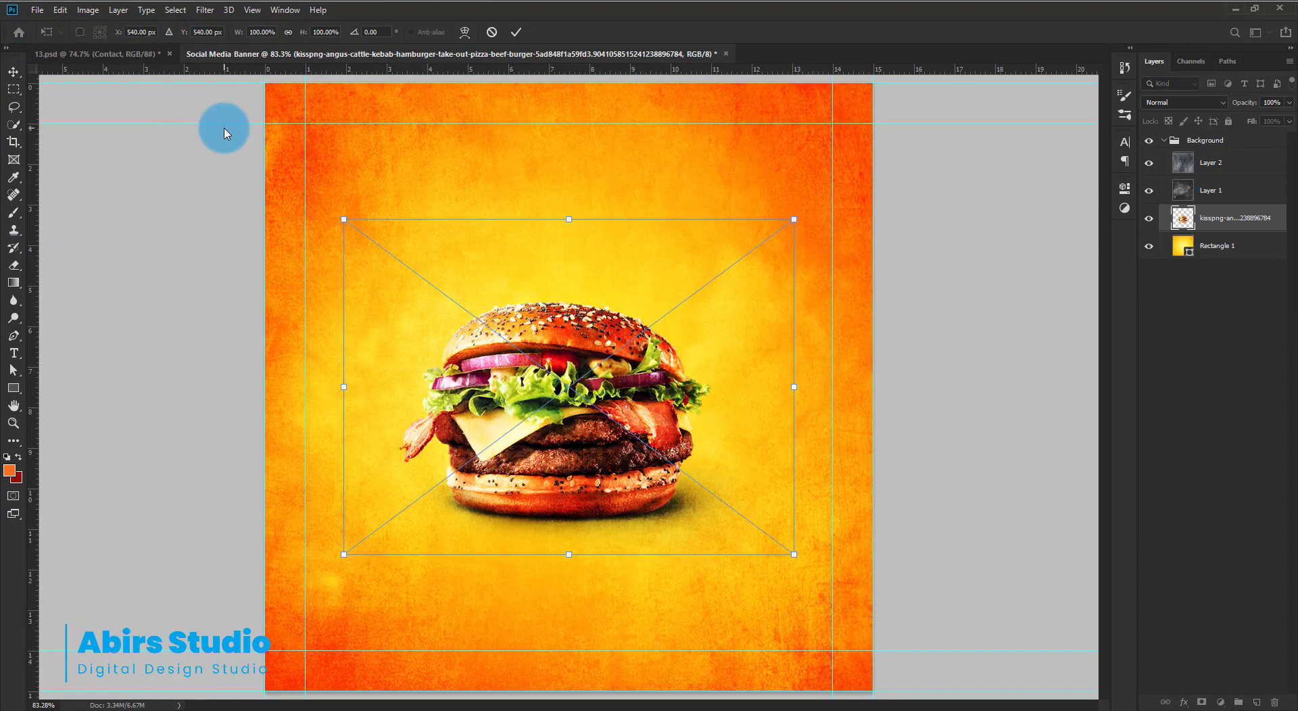
drag(798, 220, 899, 97)
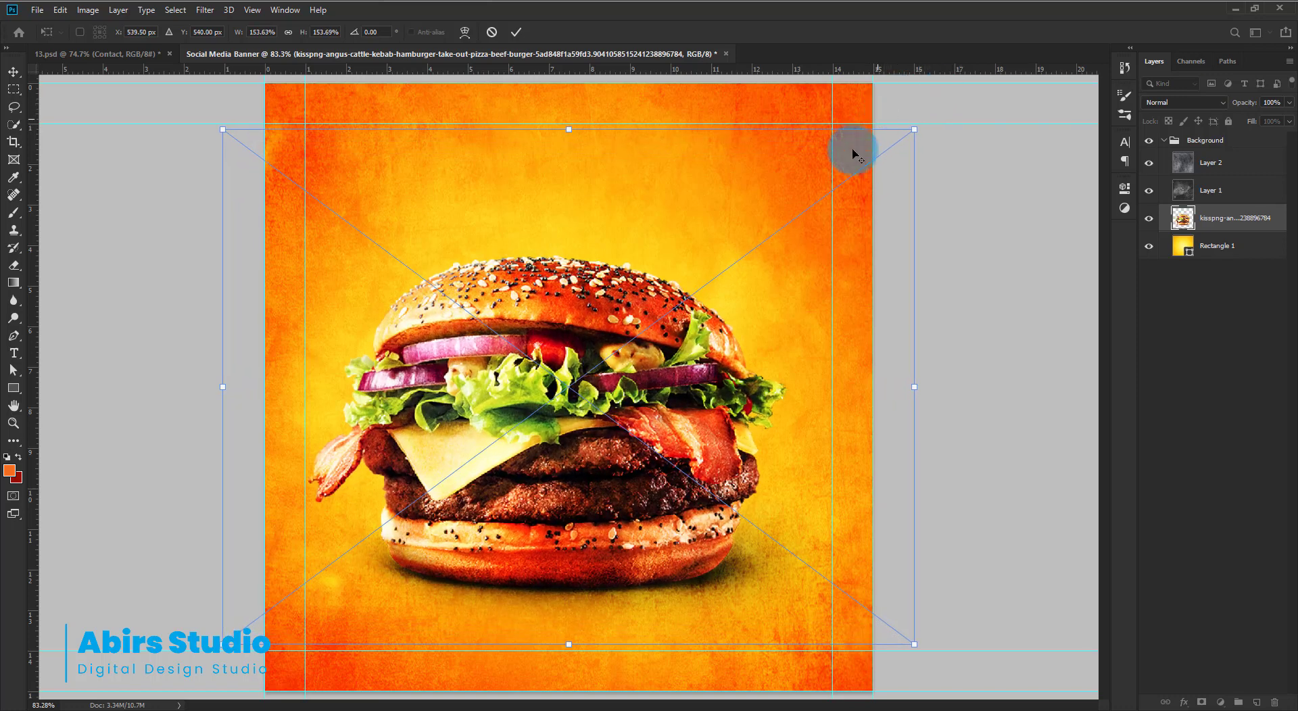
key(Return)
Move the burger layer out of and above the Background group, and put it in its own group named "Main Image"
drag(1217, 218, 1221, 135)
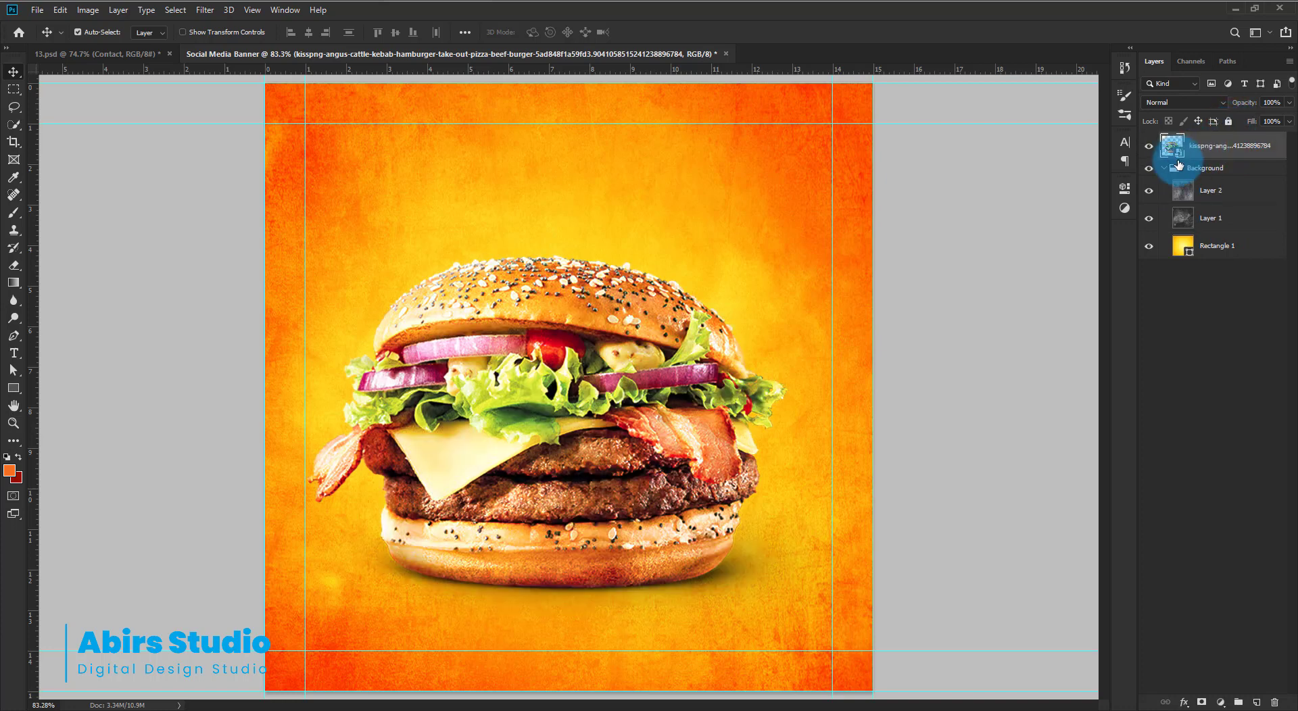
click(1164, 169)
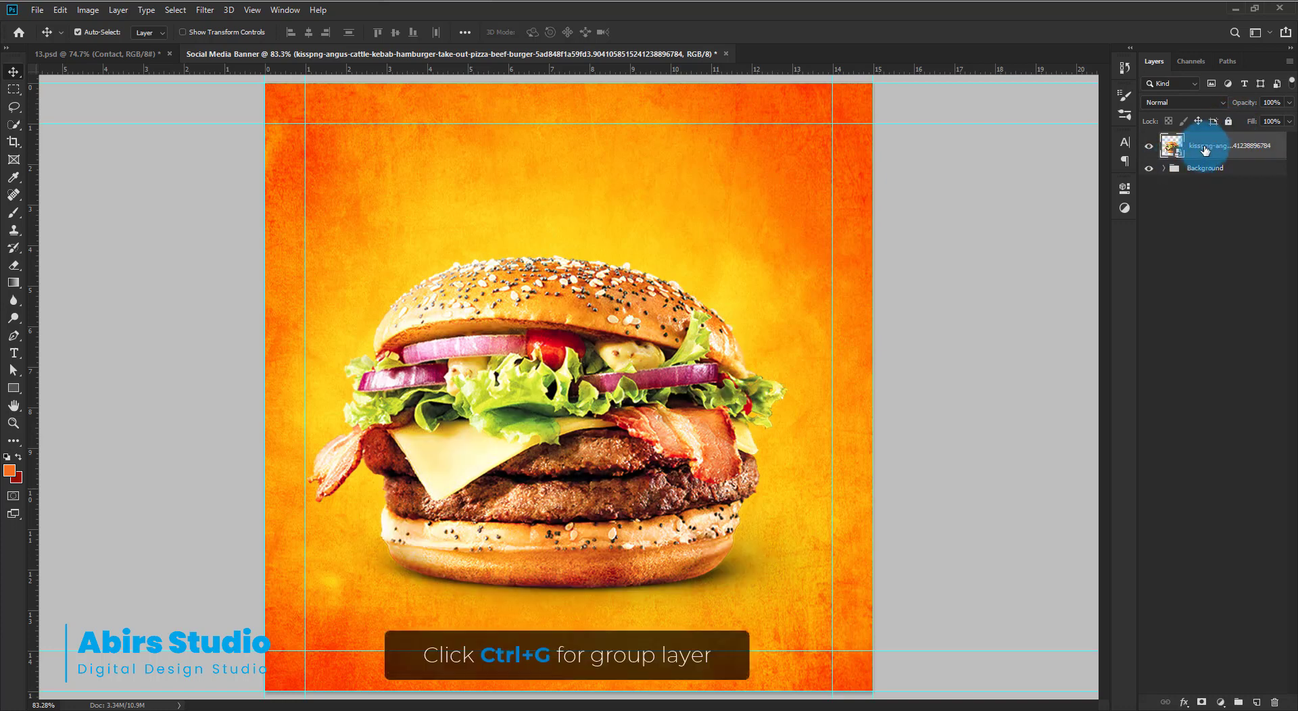
key(ctrl+g)
click(1164, 140)
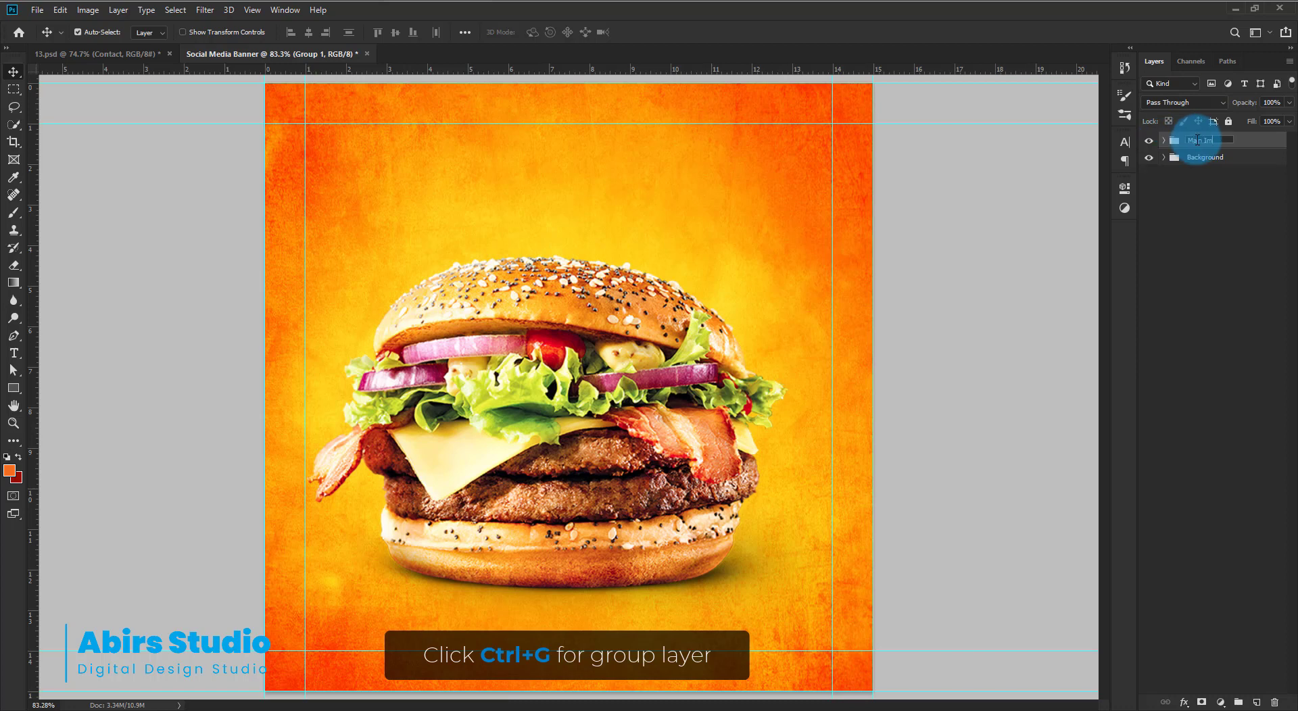
key(Return)
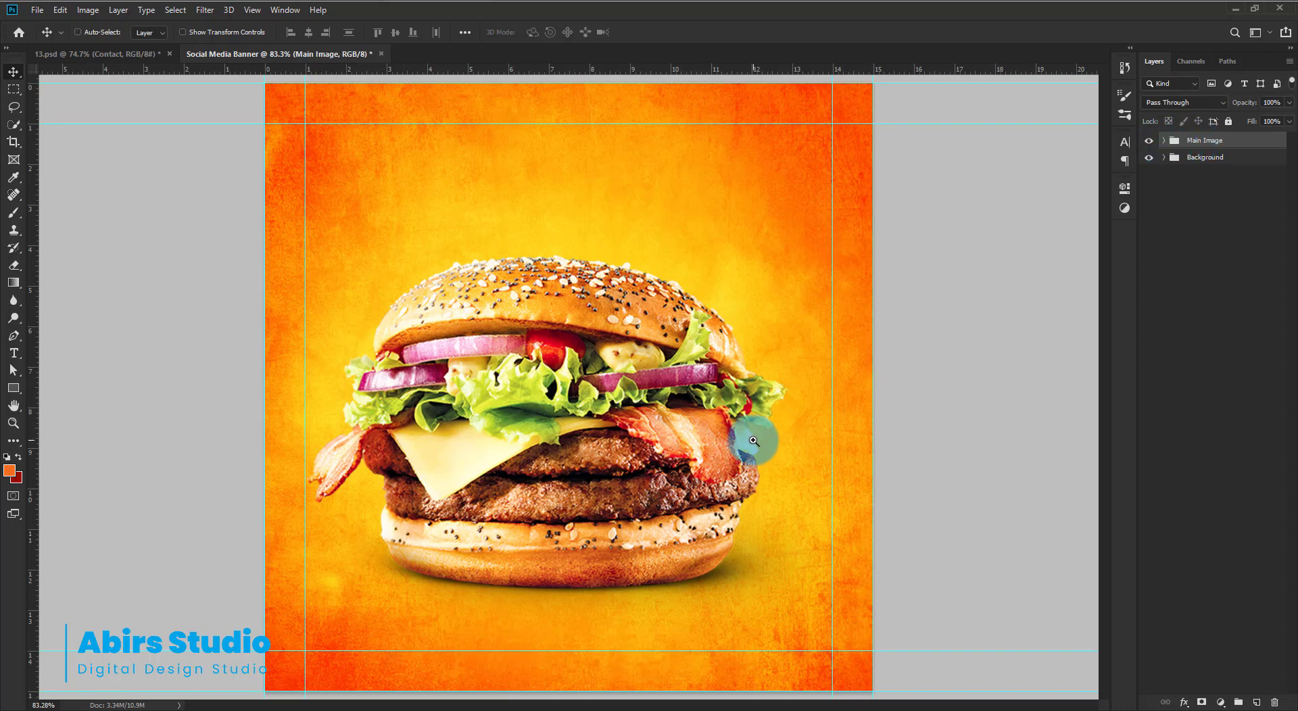
Bring the Title and Contact groups from 13.psd into the banner above the Main Image group
scroll(752, 438, down, 2)
scroll(623, 376, up, 1)
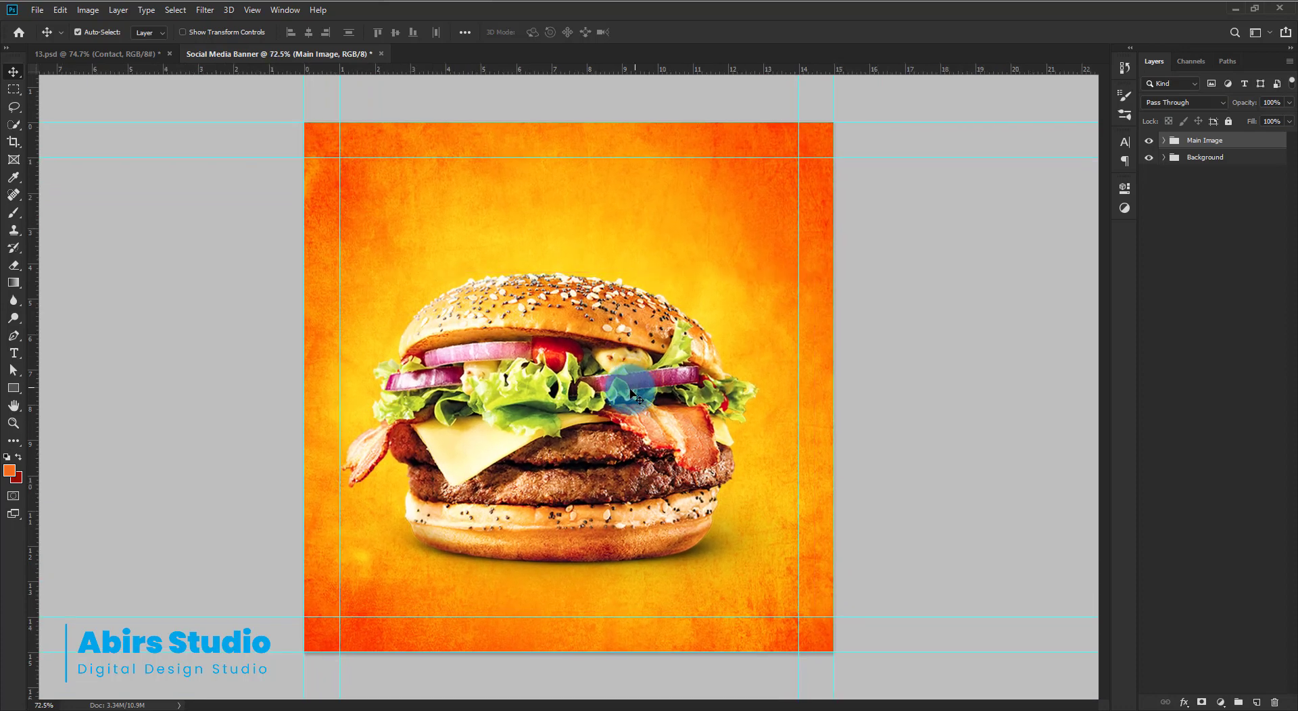
click(1230, 142)
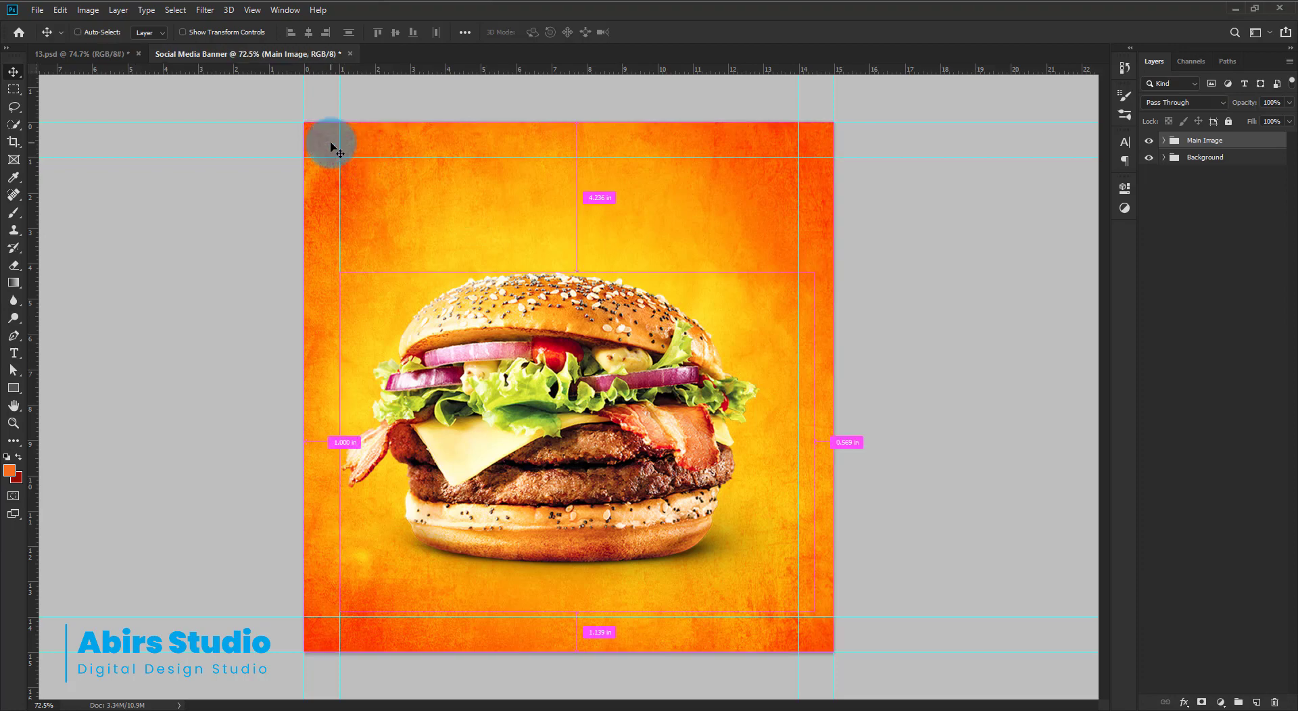
drag(334, 136, 333, 137)
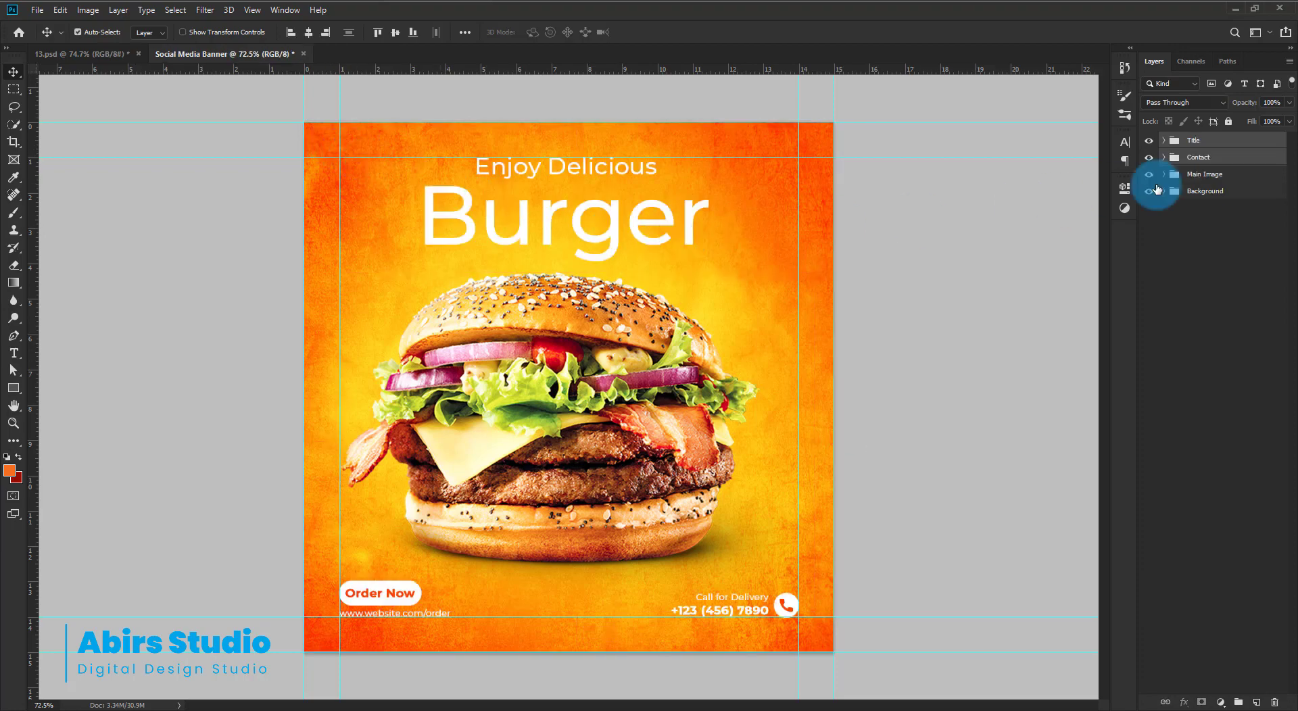
click(1204, 141)
click(1195, 162)
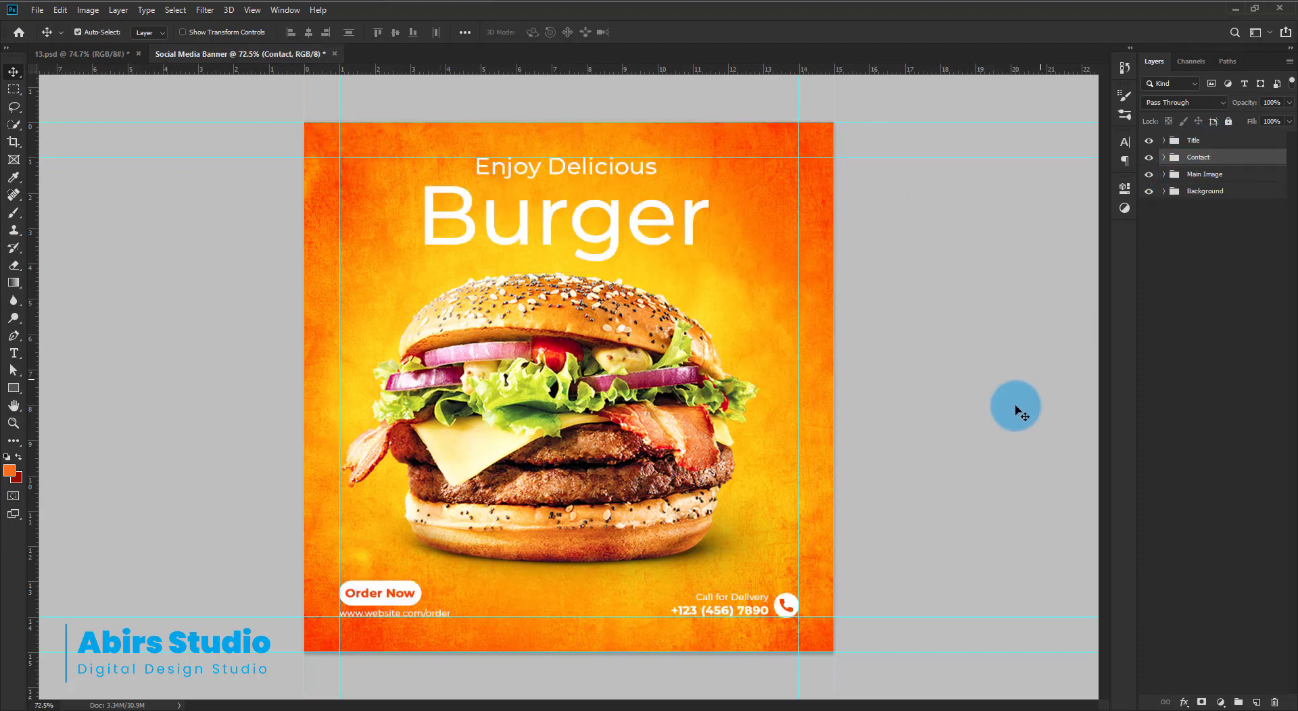
key(ctrl+t)
drag(359, 611, 462, 537)
drag(189, 492, 156, 429)
drag(161, 379, 308, 467)
Change the font of the "Enjoy Delicious" and "Burger" text layers in the Title group to Barbershop in Thailand
click(1205, 140)
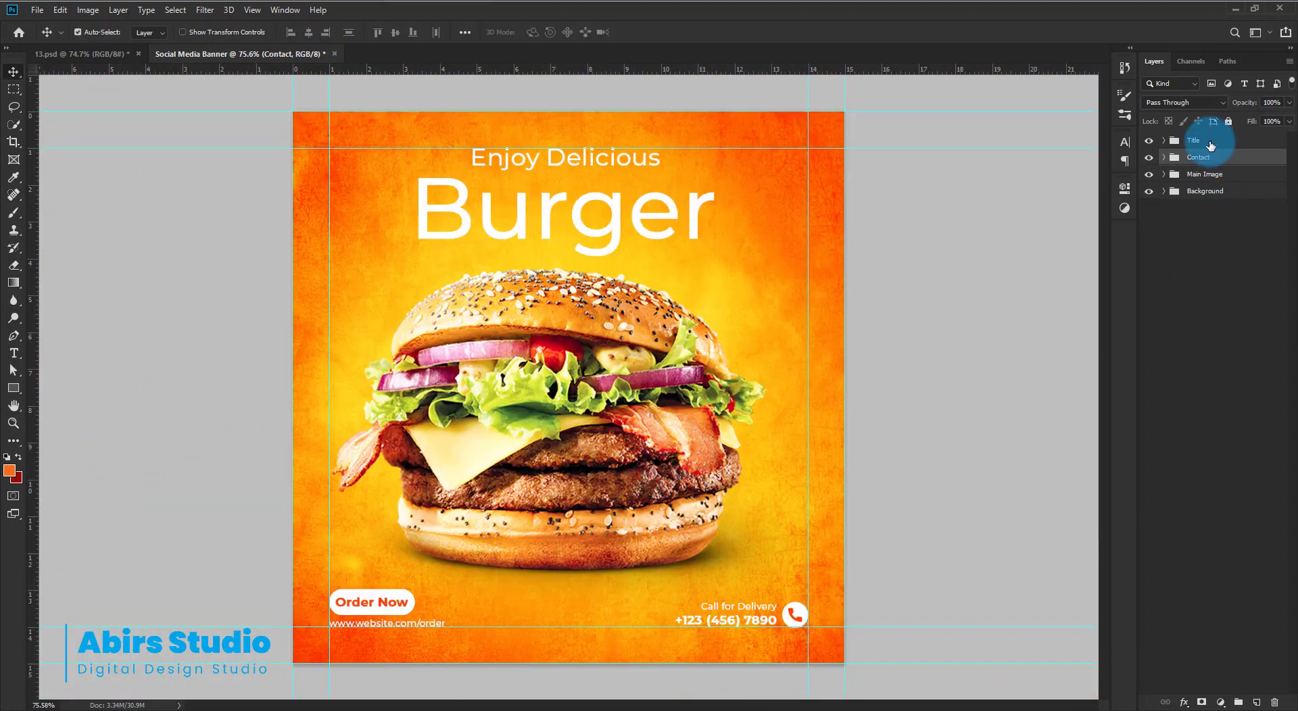
click(1164, 140)
click(1223, 169)
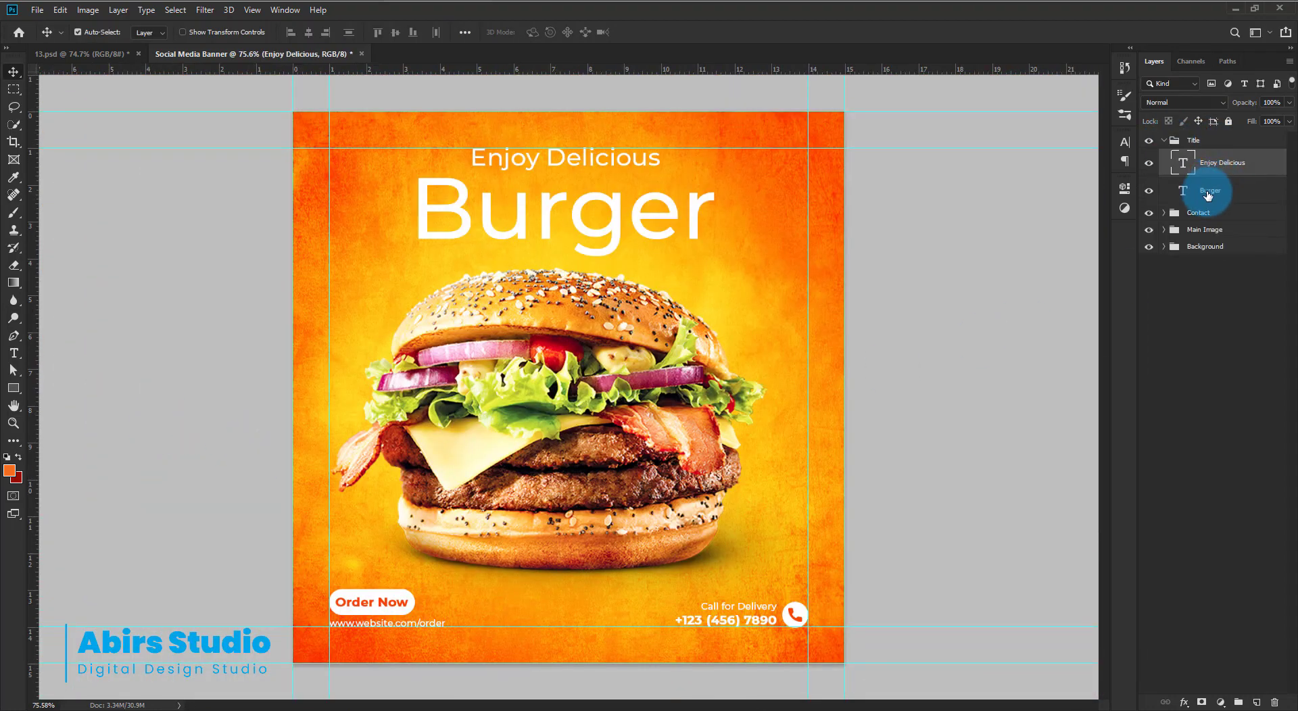
shift+click(1209, 194)
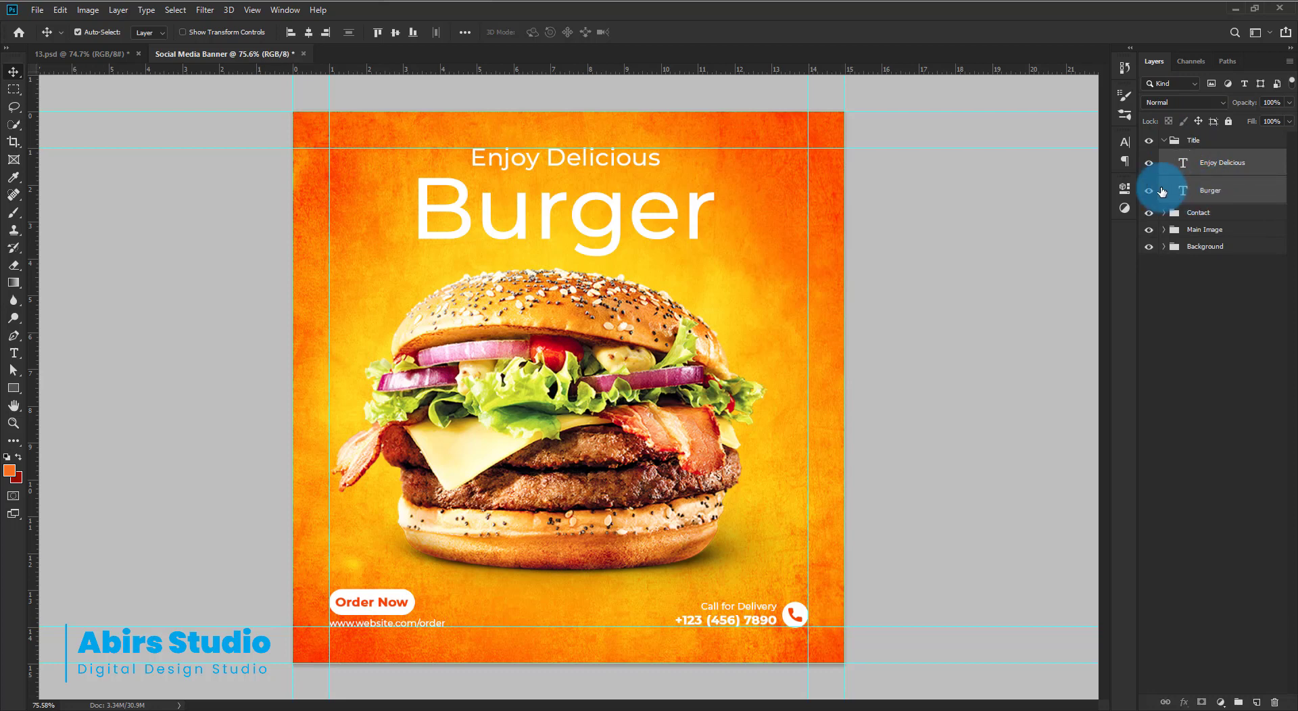
click(1127, 141)
click(1045, 161)
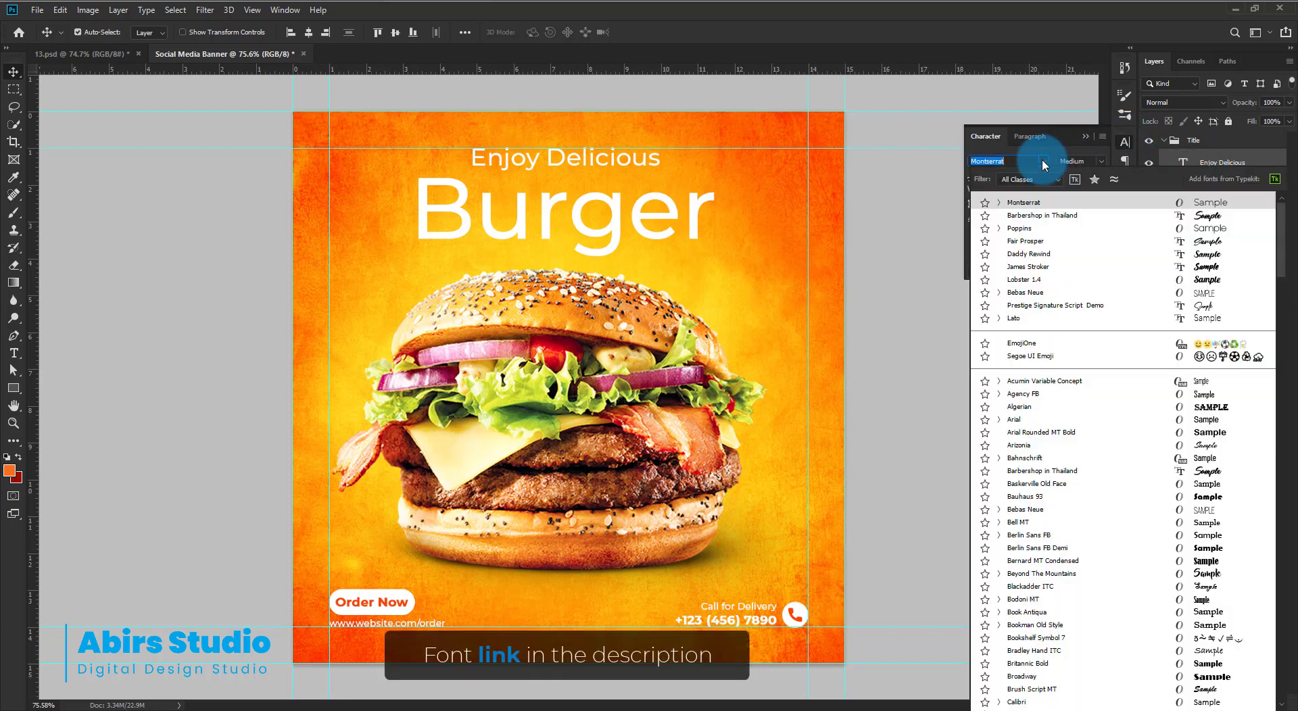
click(1037, 216)
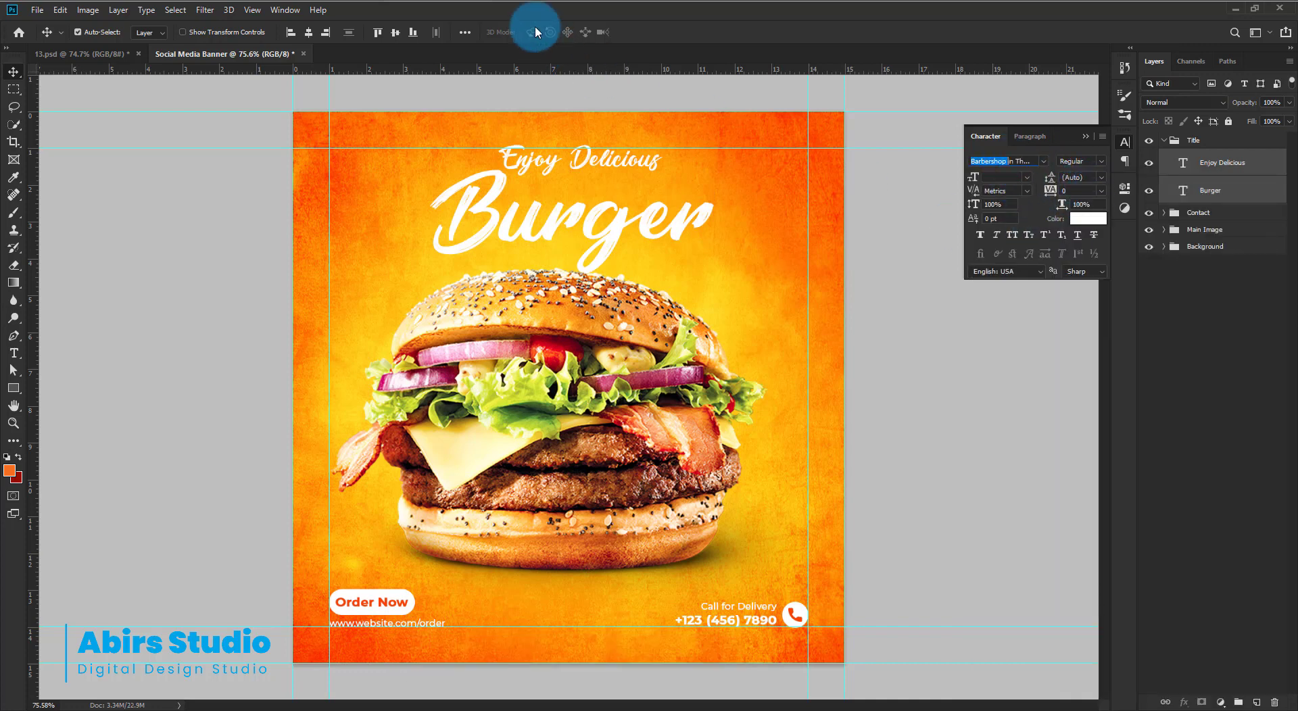
Align the right edges of the "Enjoy Delicious" and "Burger" text layers
ctrl+click(1211, 192)
ctrl+click(1210, 191)
scroll(530, 232, up, 6)
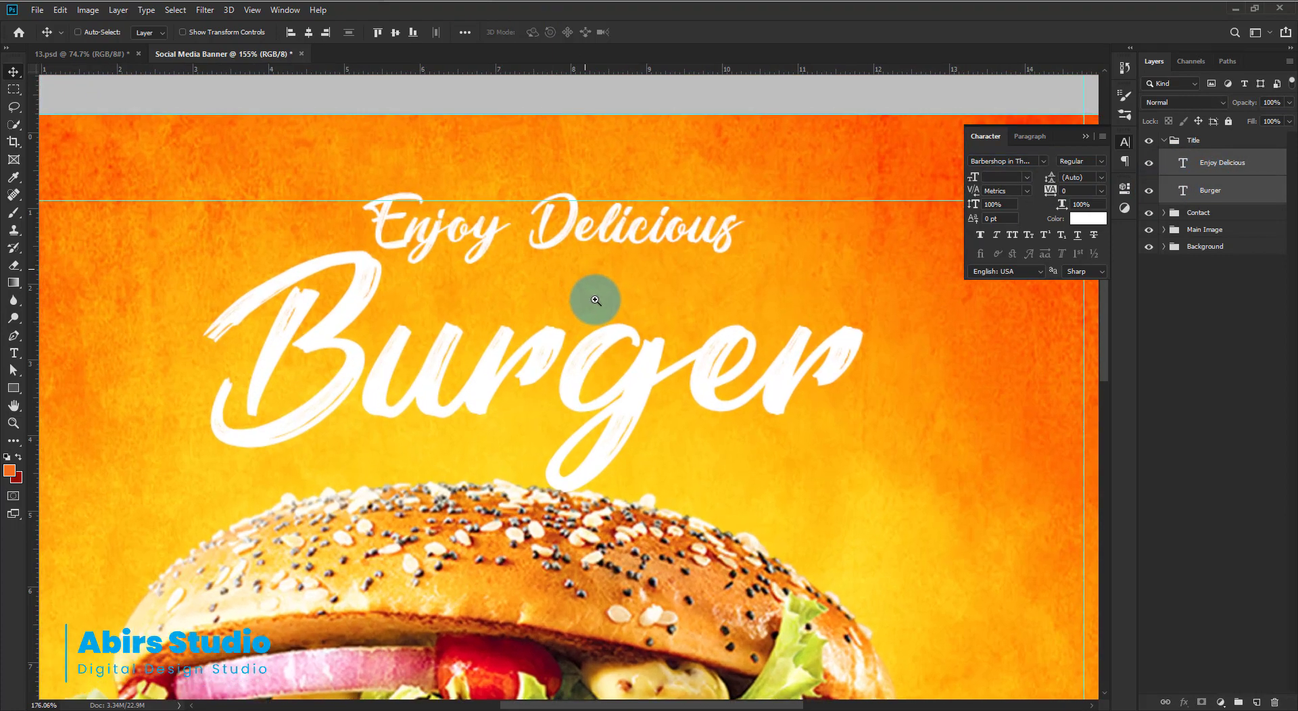
drag(591, 301, 577, 308)
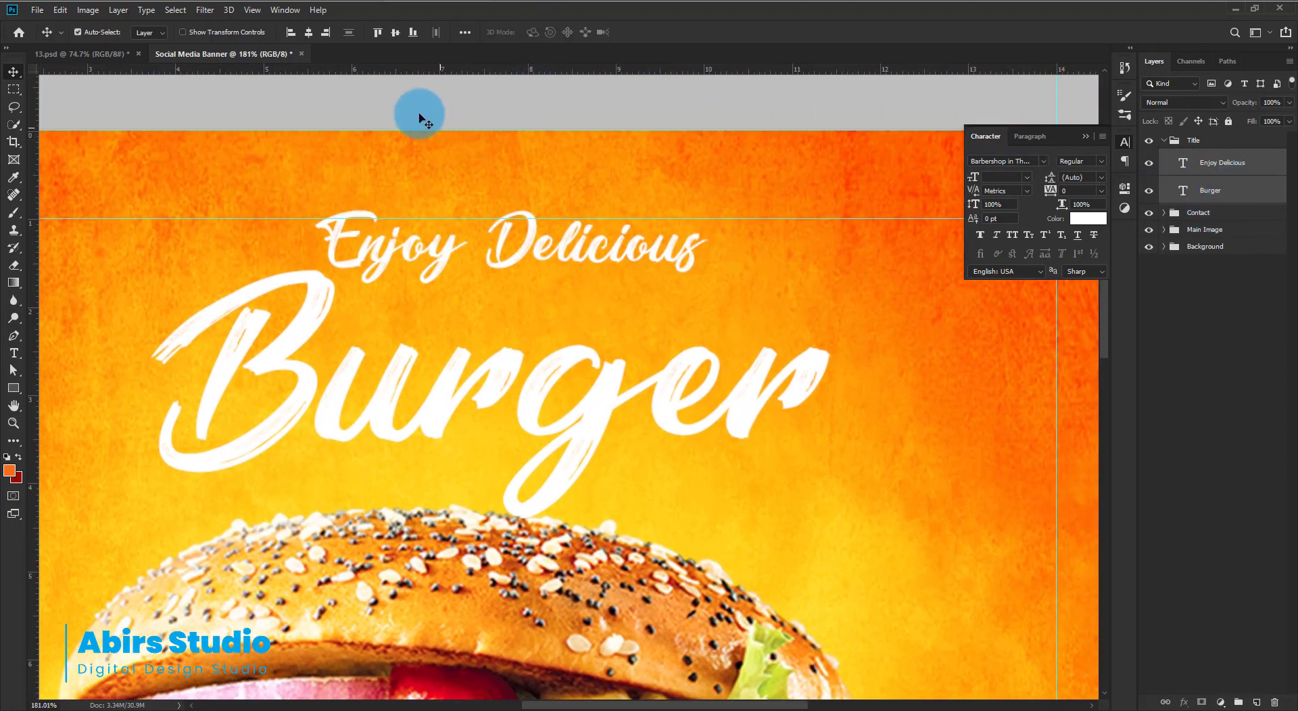
click(326, 34)
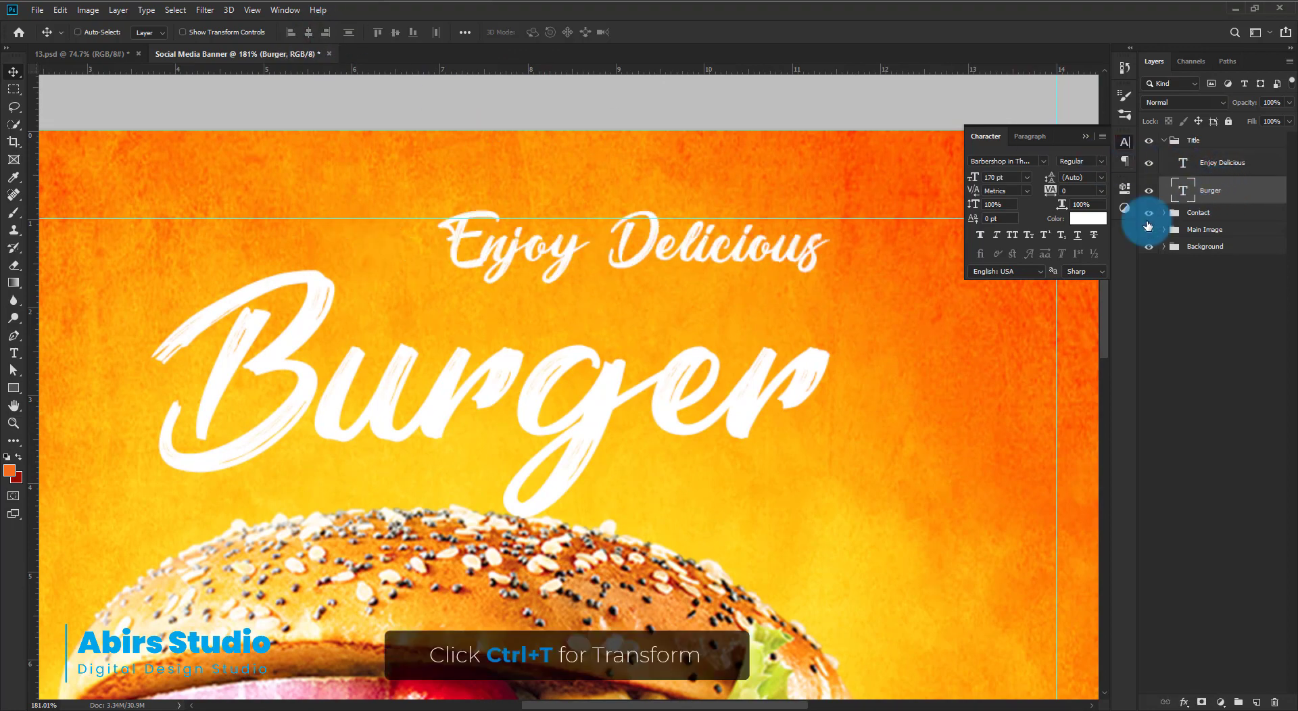
Move the "Burger" text up so it sits tightly beneath "Enjoy Delicious"
key(ctrl+t)
drag(643, 386, 655, 346)
key(Return)
drag(700, 385, 684, 309)
Transform the whole Title group so the title is horizontally centred just below the banner's upper margin guide
click(1163, 140)
click(1194, 140)
key(ctrl+t)
mouse_move(805, 460)
mouse_down()
mouse_move(819, 473)
mouse_move(801, 476)
mouse_up()
drag(854, 524, 832, 510)
key(Return)
Set the font size of "Enjoy Delicious" to 50 pt and of "Burger" to 180 pt
double_click(1183, 165)
double_click(1007, 176)
text(50)
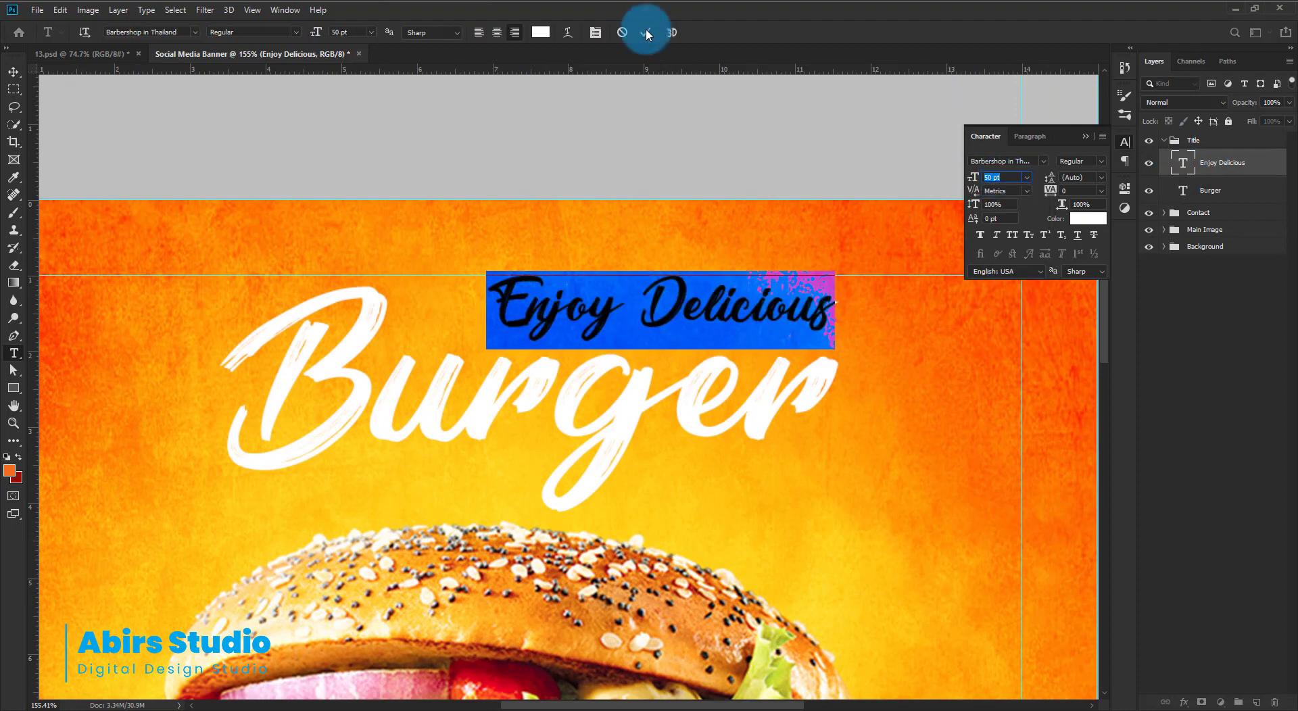
click(647, 32)
double_click(1183, 191)
double_click(1007, 175)
text(180)
click(646, 31)
Draw a narrow teardrop shape, about 15 × 48 px, with the Pen tool above the Enjoy Delicious layer, between the "B" and "Enjoy"
click(1222, 163)
drag(644, 176, 649, 261)
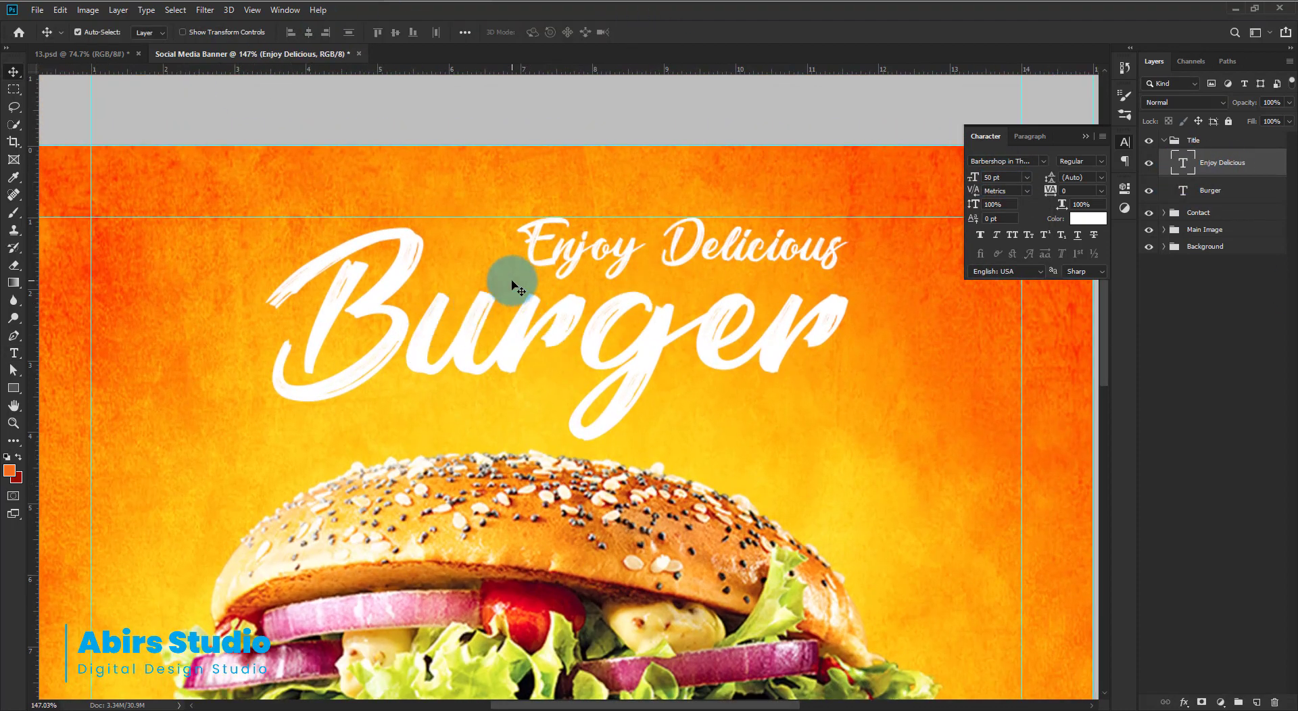
drag(463, 211, 528, 341)
key(p)
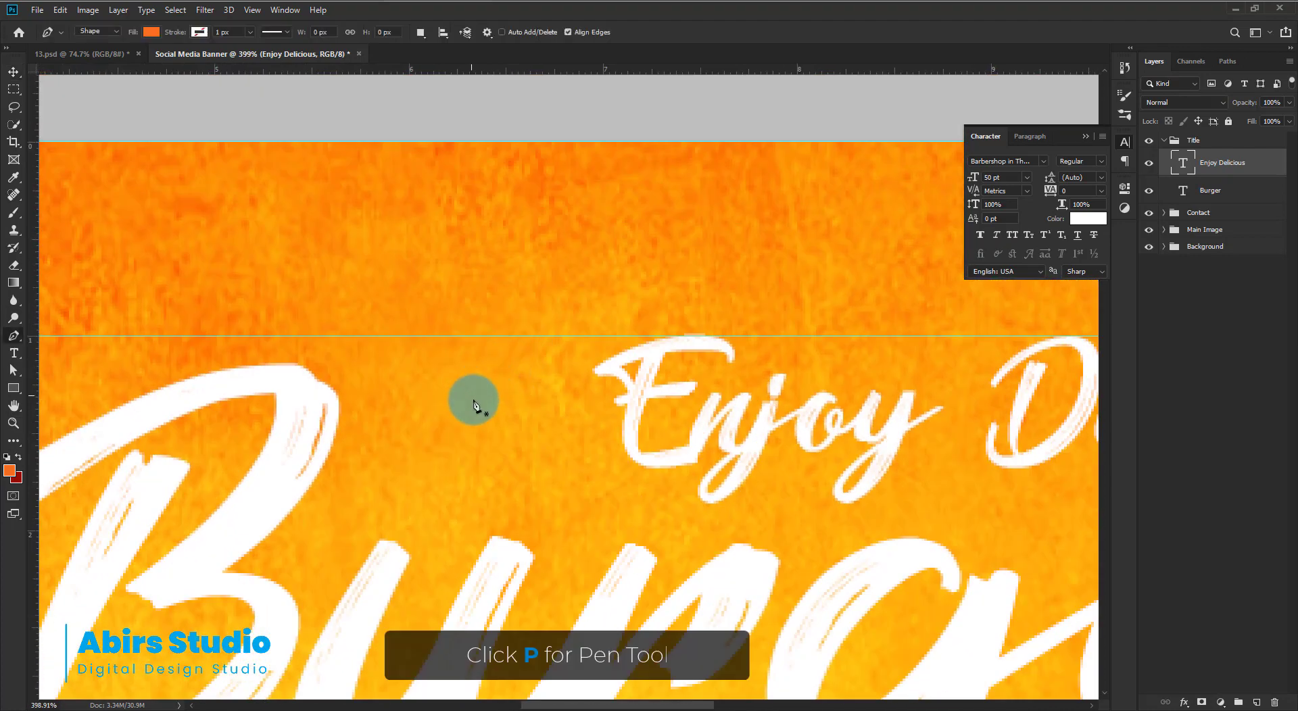
click(482, 414)
drag(455, 263, 500, 254)
click(482, 414)
Fill the teardrop shape with white and pull its edge into a curved, tapered drop
key(a)
key(v)
double_click(1188, 166)
key(a)
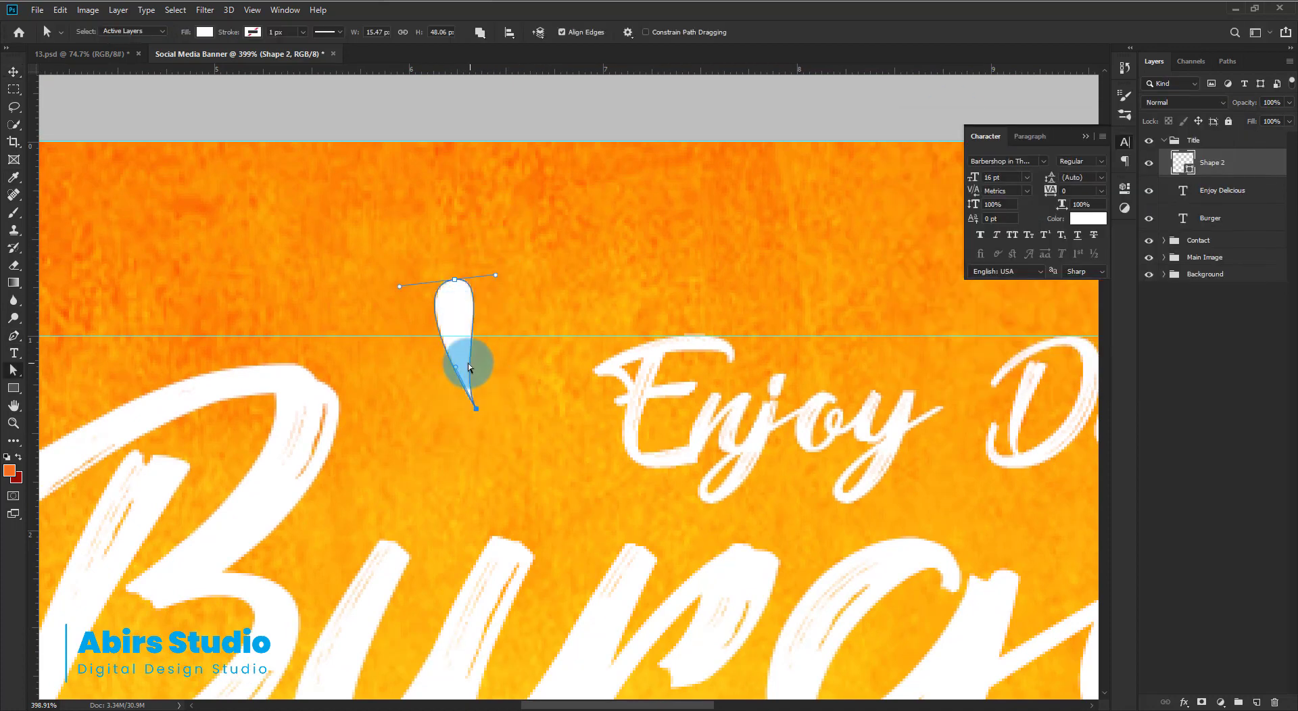
drag(469, 363, 544, 334)
Duplicate the teardrop as a smaller copy close beside it, between the "B" and "Enjoy", and select both shapes
key(v)
scroll(480, 406, up, 1)
key(ctrl+t)
drag(502, 301, 523, 344)
key(Return)
shift+click(1217, 191)
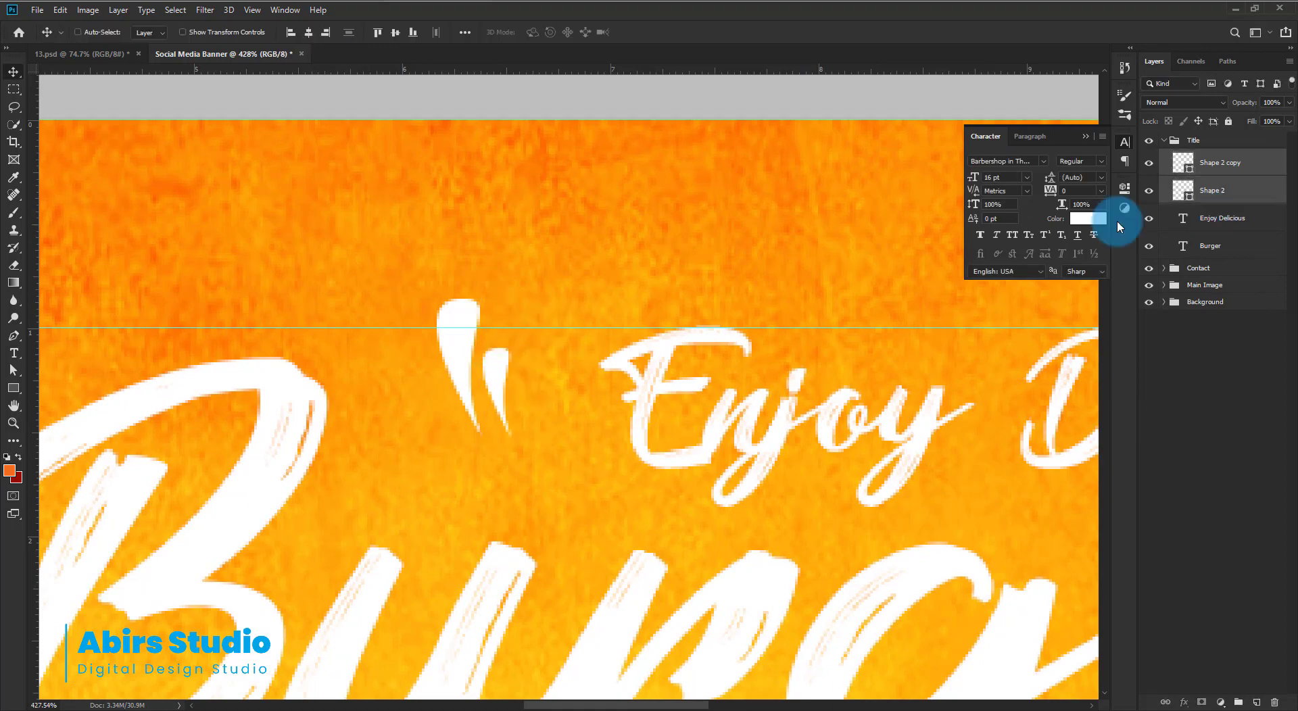
Rotate the two teardrop shapes counter-clockwise so they slant toward the word "Enjoy"
key(ctrl+t)
drag(543, 288, 550, 359)
key(Return)
click(1249, 169)
key(ctrl+t)
key(Return)
scroll(530, 378, up, 5)
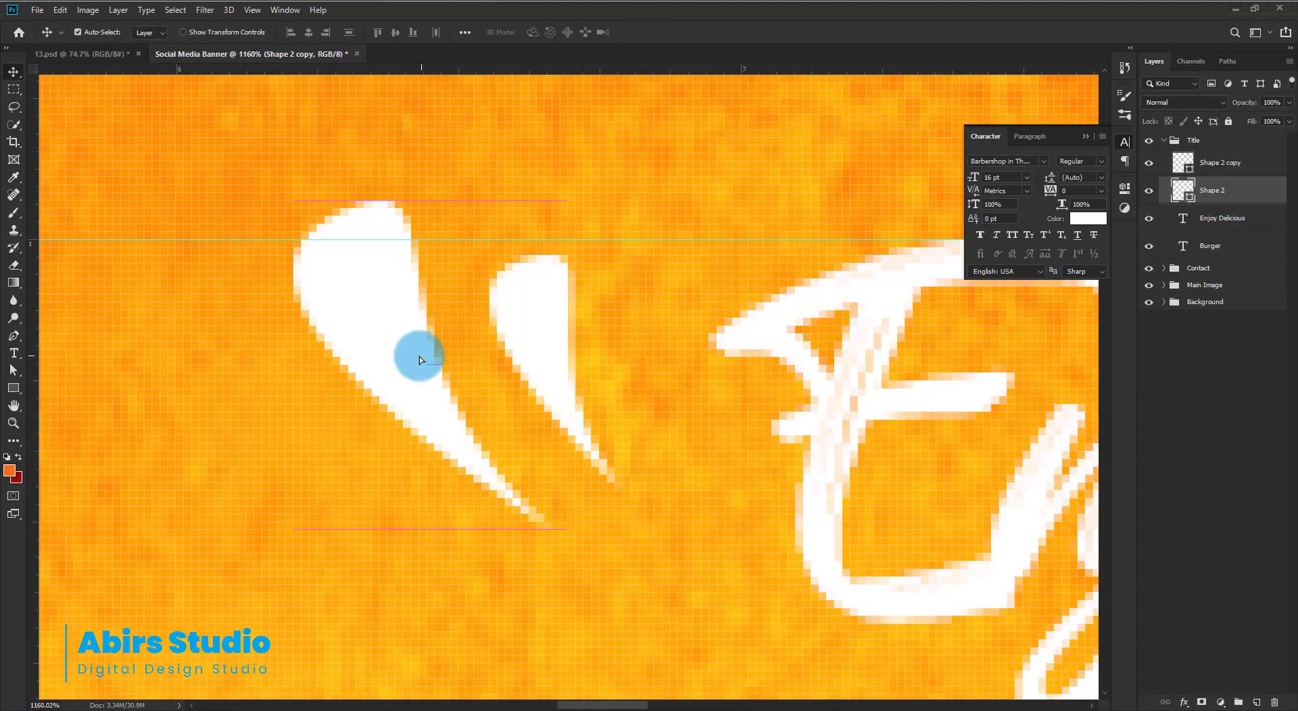
Transform the teardrop pair to sit just below the banner's upper margin guide, beside the "E" of "Enjoy"
scroll(681, 289, down, 8)
key(ctrl+t)
drag(650, 391, 621, 364)
key(Return)
Duplicate the teardrop pair and place the copy, rotated to fan outward, below the final "r" of "Burger"
scroll(634, 313, down, 10)
key(ctrl+j)
key(ctrl+t)
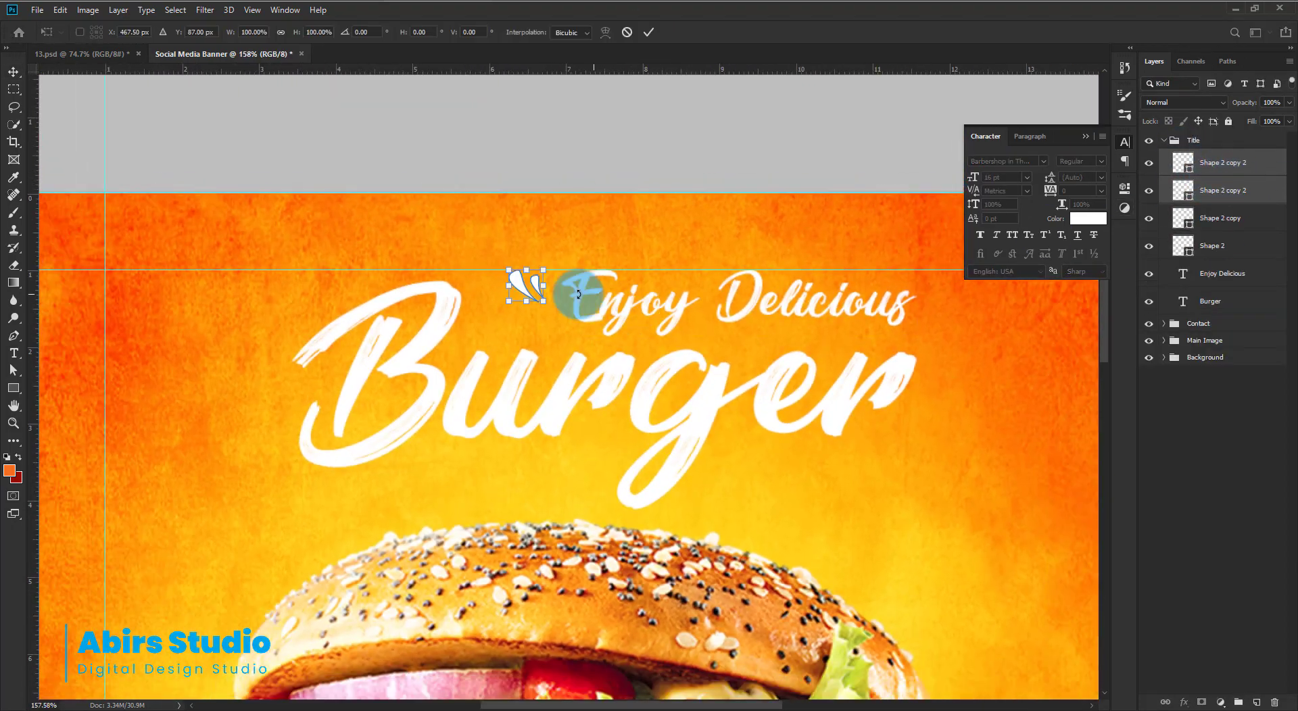
drag(530, 287, 853, 446)
drag(868, 438, 937, 422)
key(Return)
scroll(973, 428, down, 4)
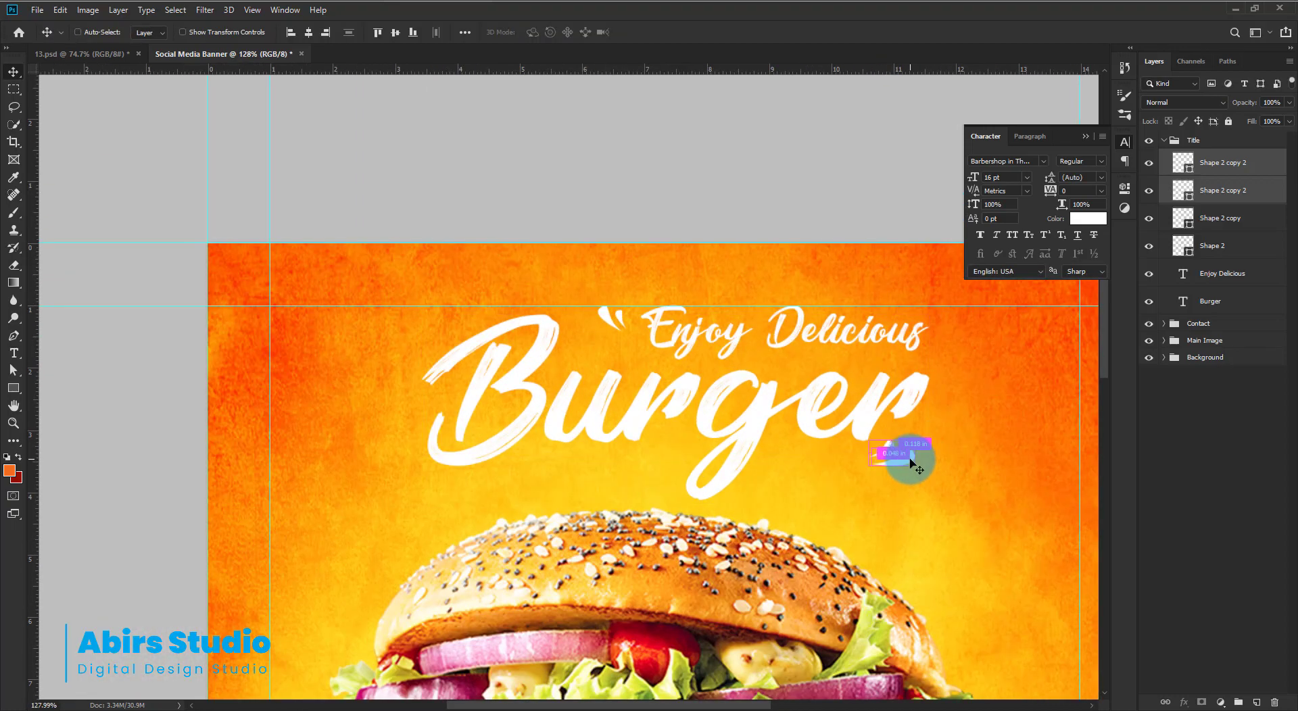
scroll(965, 420, up, 5)
scroll(948, 516, down, 4)
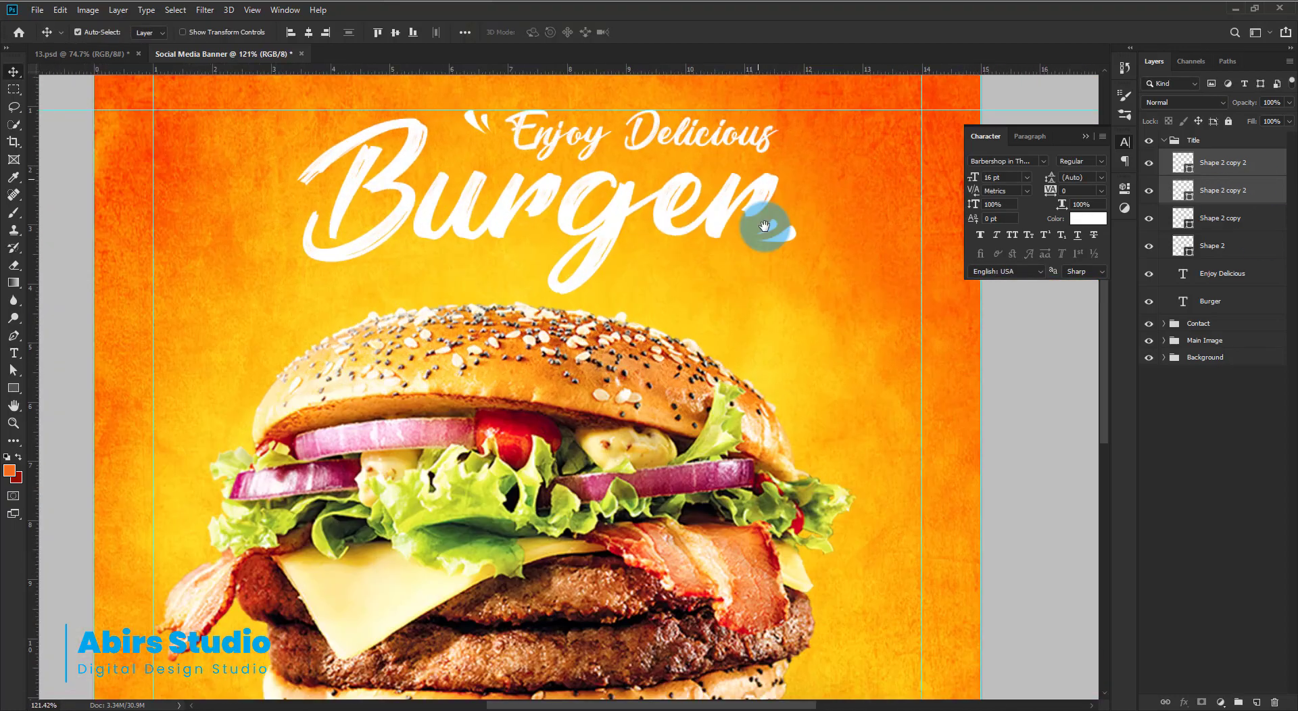
scroll(762, 223, up, 3)
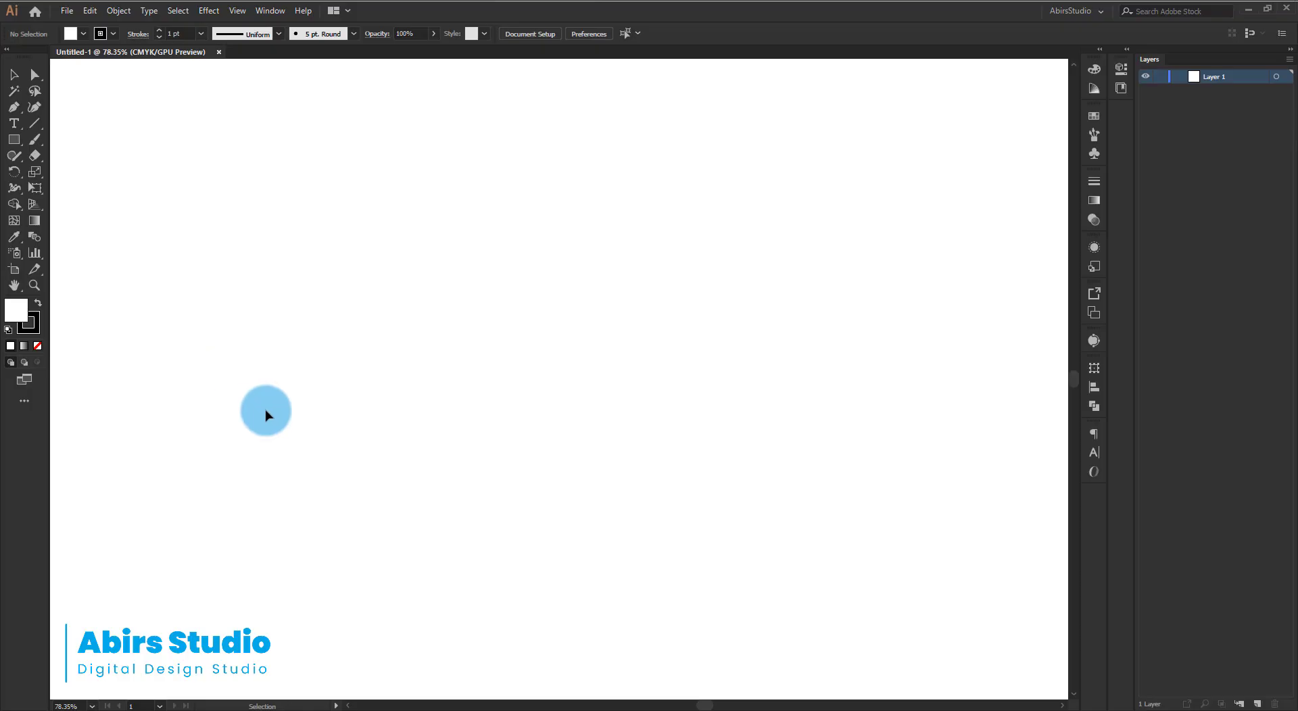
In Illustrator, draw a straight horizontal line about 228 mm long with the Pen tool, with no fill and a black stroke
key(p)
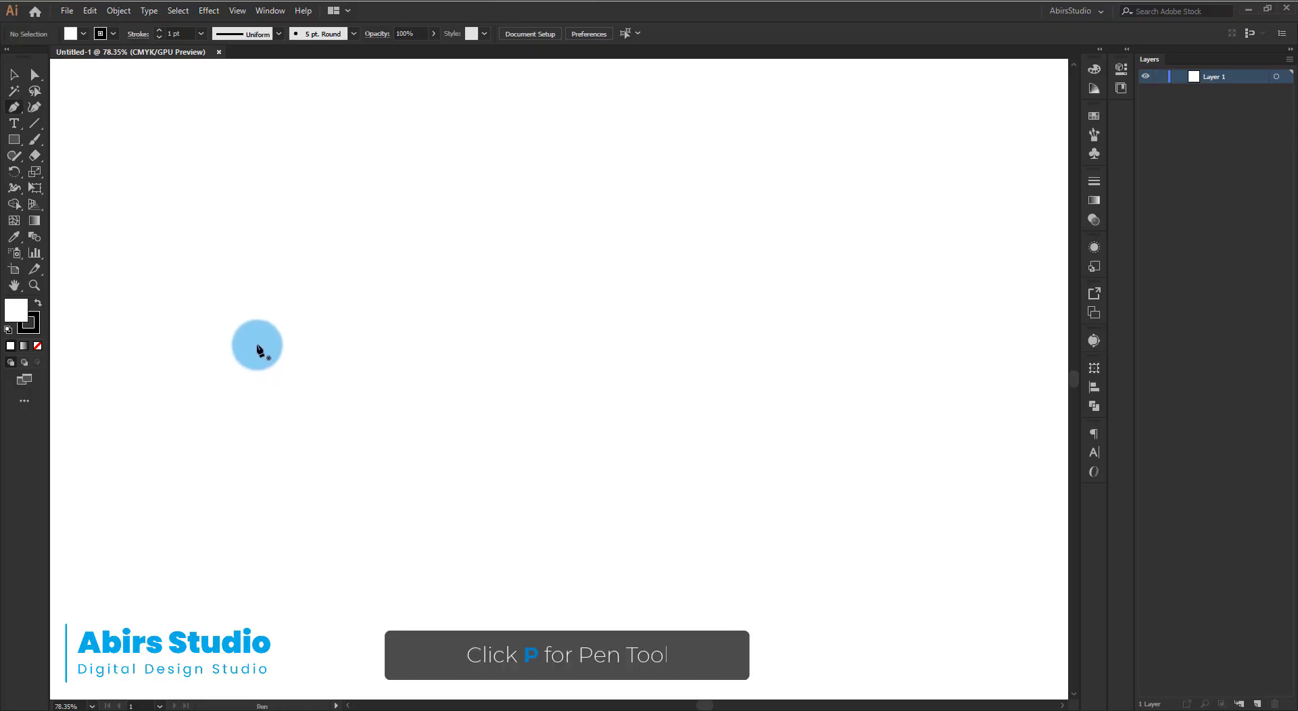
click(198, 268)
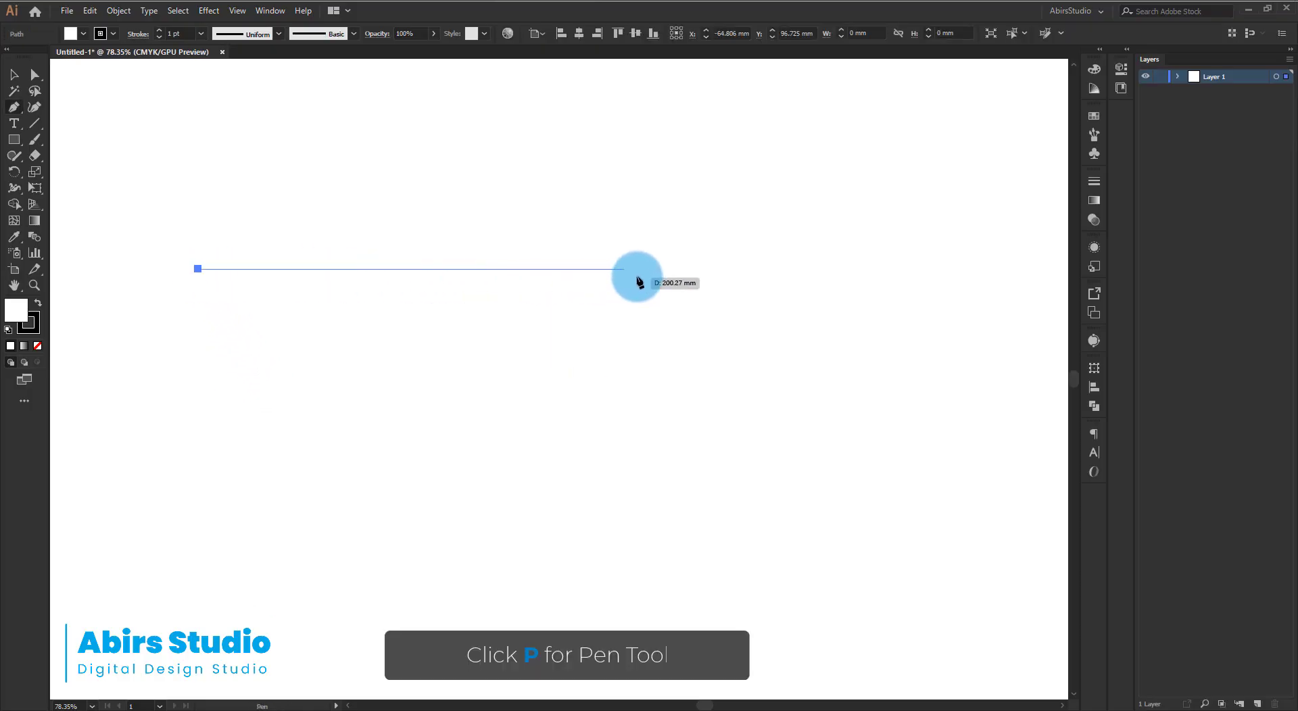
click(682, 269)
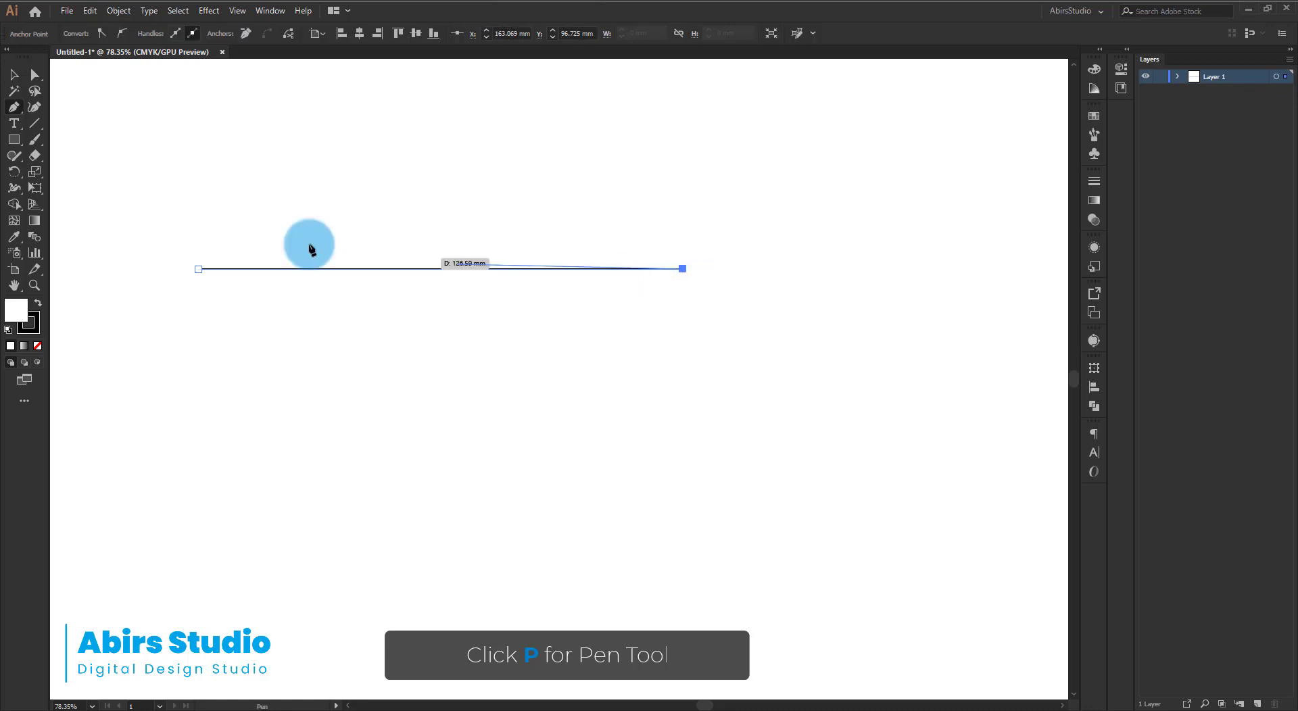
click(37, 347)
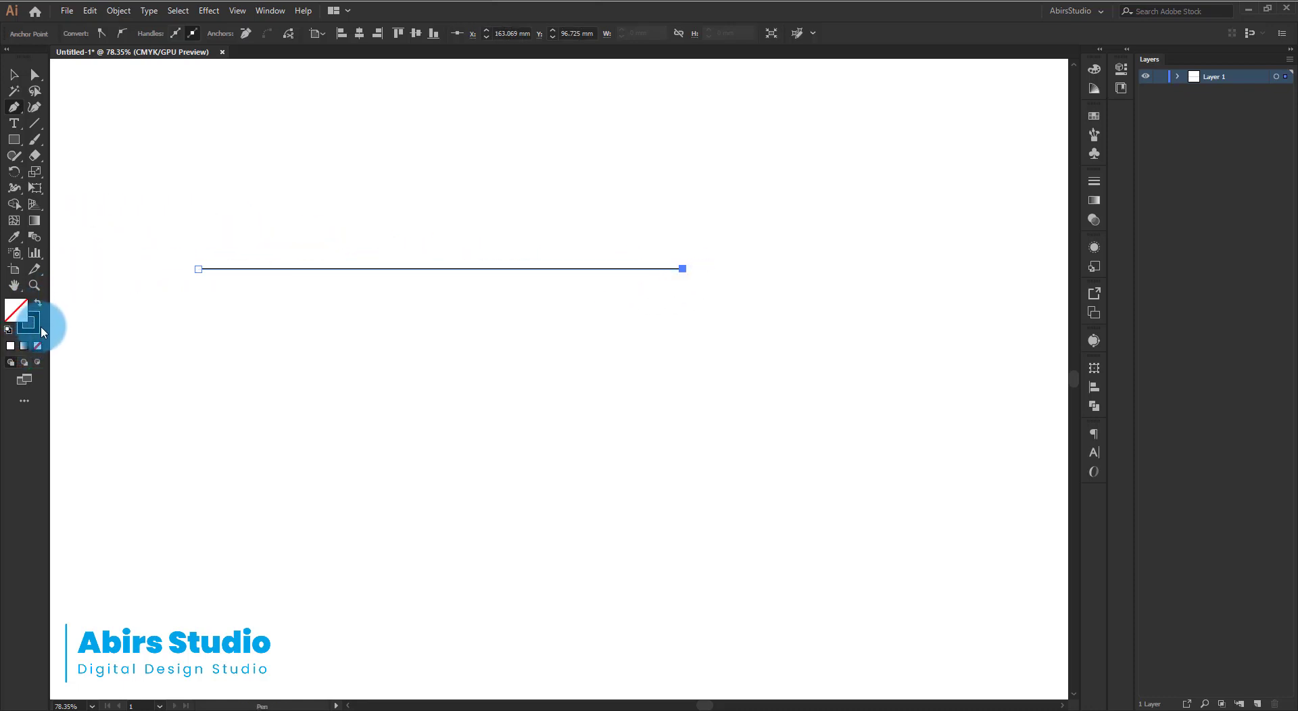
click(35, 331)
key(v)
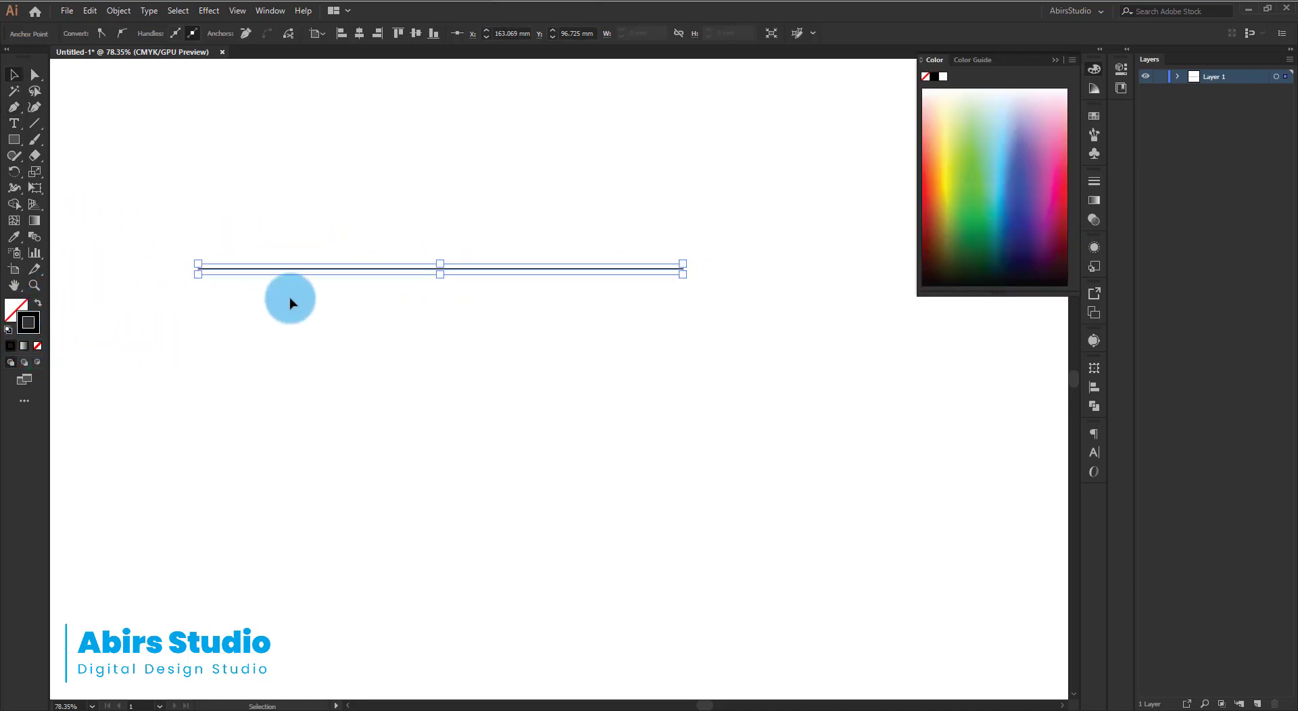
click(255, 169)
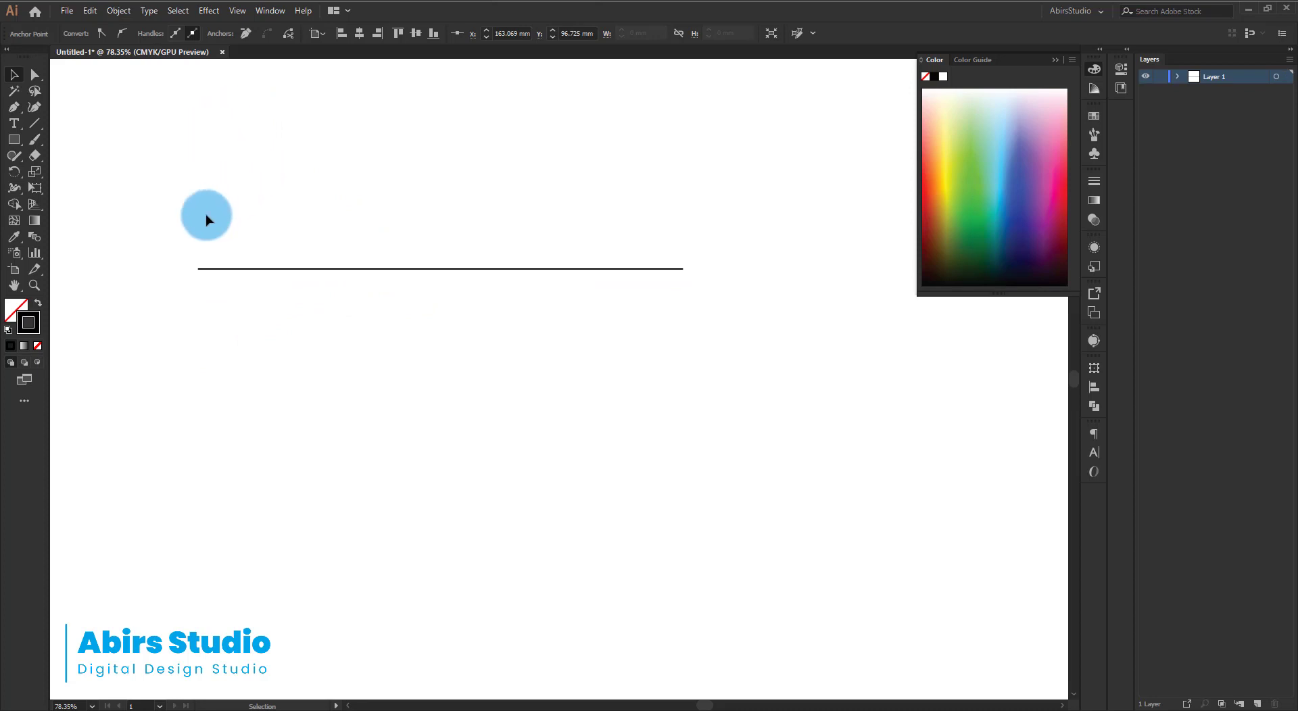
Select the line and open the Artistic_Ink brush library
drag(144, 206, 947, 415)
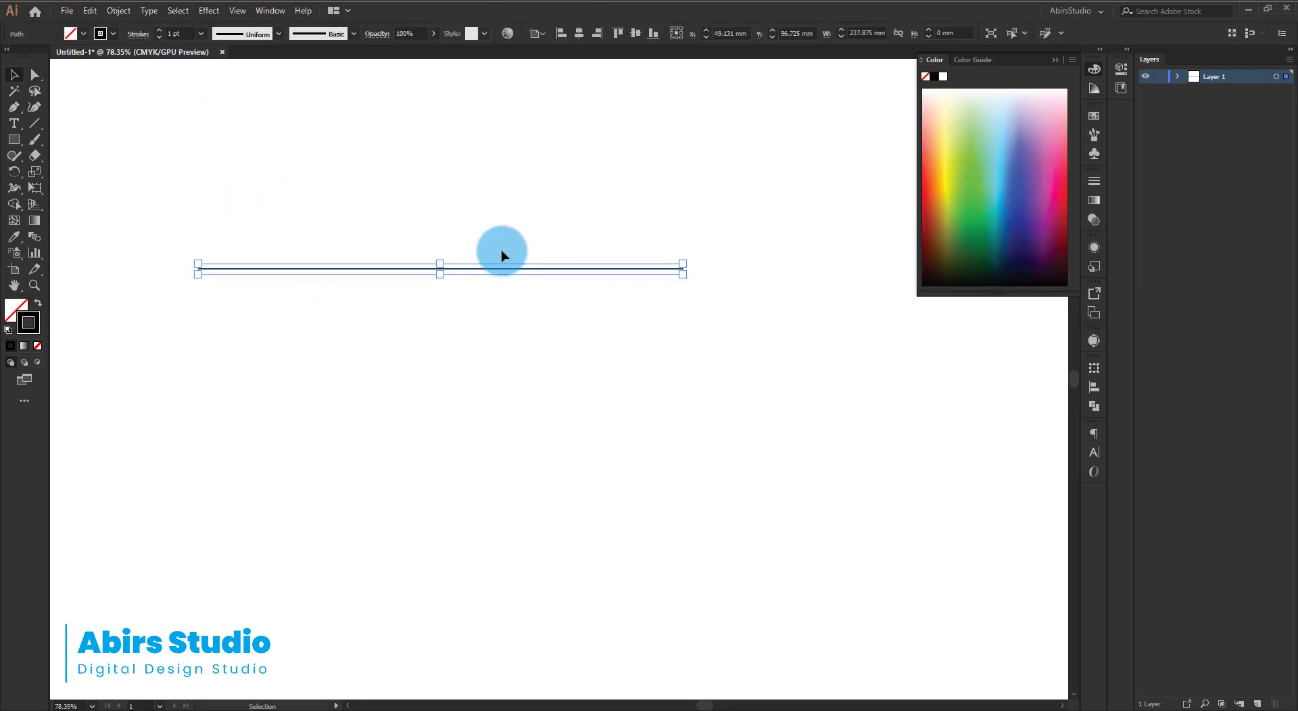
click(352, 34)
click(230, 138)
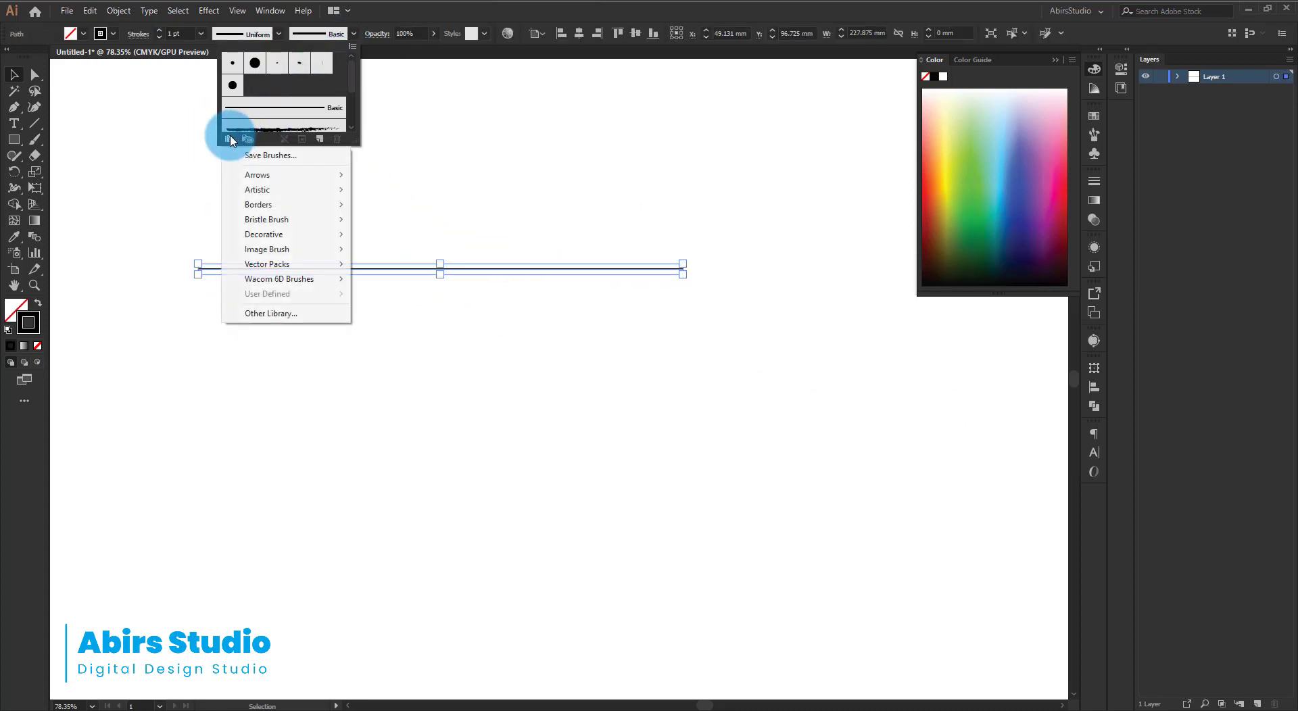
mouse_move(336, 194)
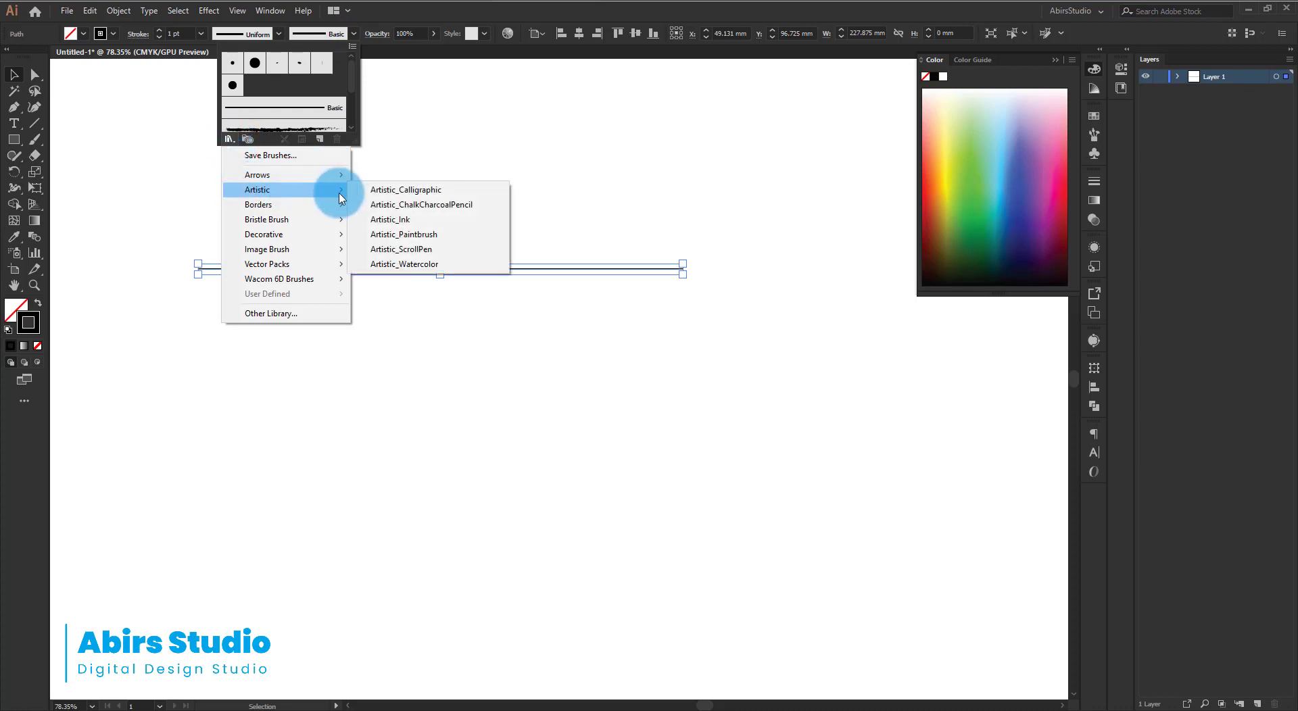
click(409, 215)
click(622, 312)
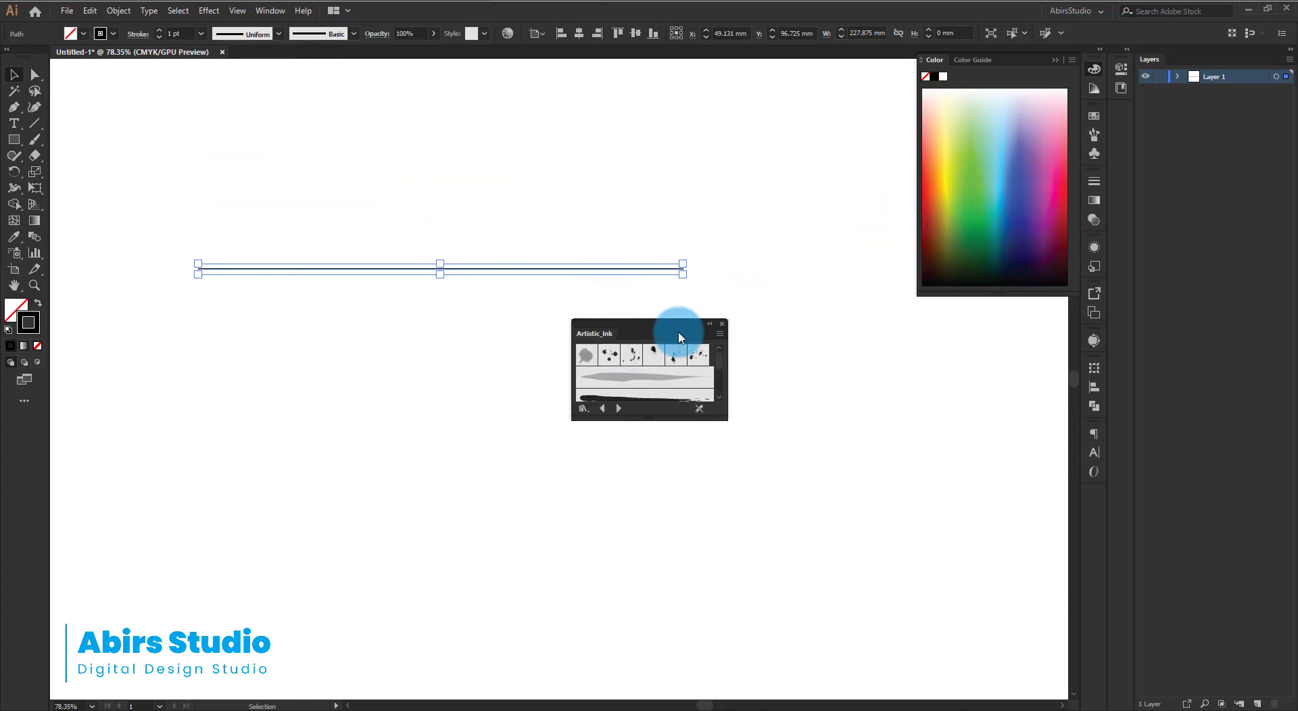
Apply the dark, streaky dry-ink brush to the line and move the line to X 0 mm, Y 148.5 mm
drag(675, 334, 839, 277)
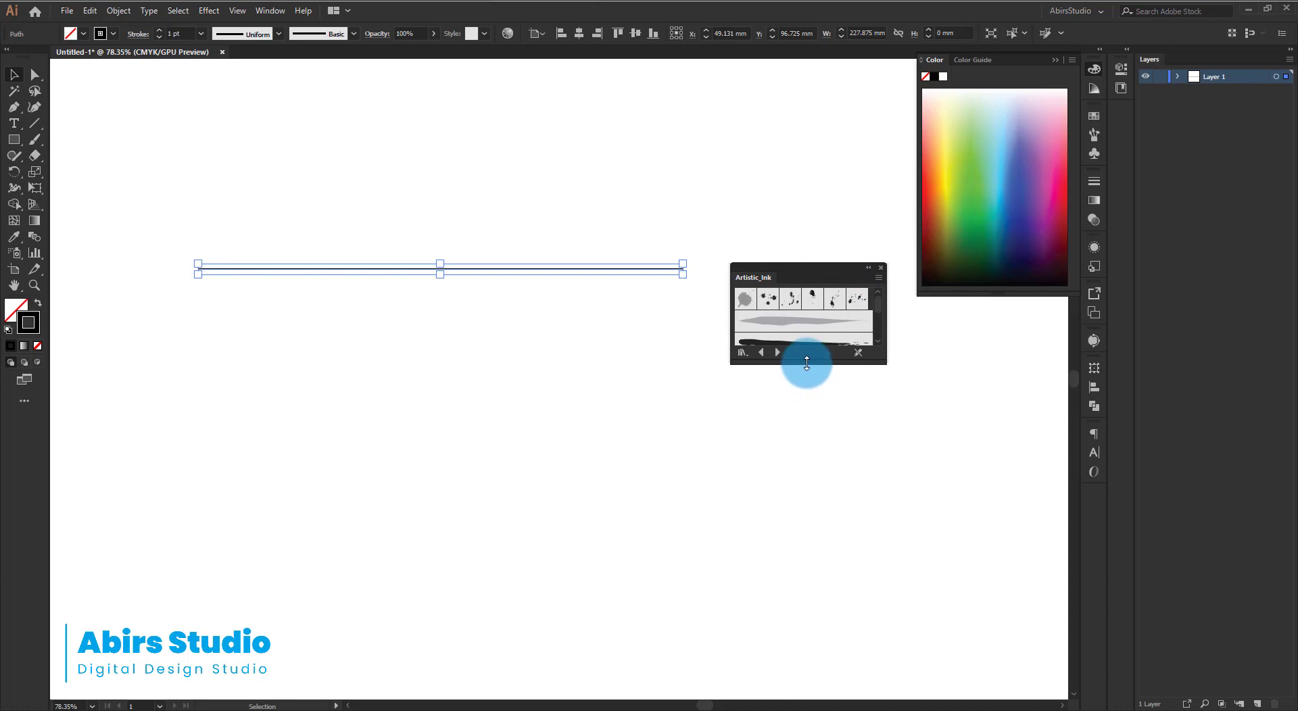
drag(807, 363, 809, 588)
click(807, 502)
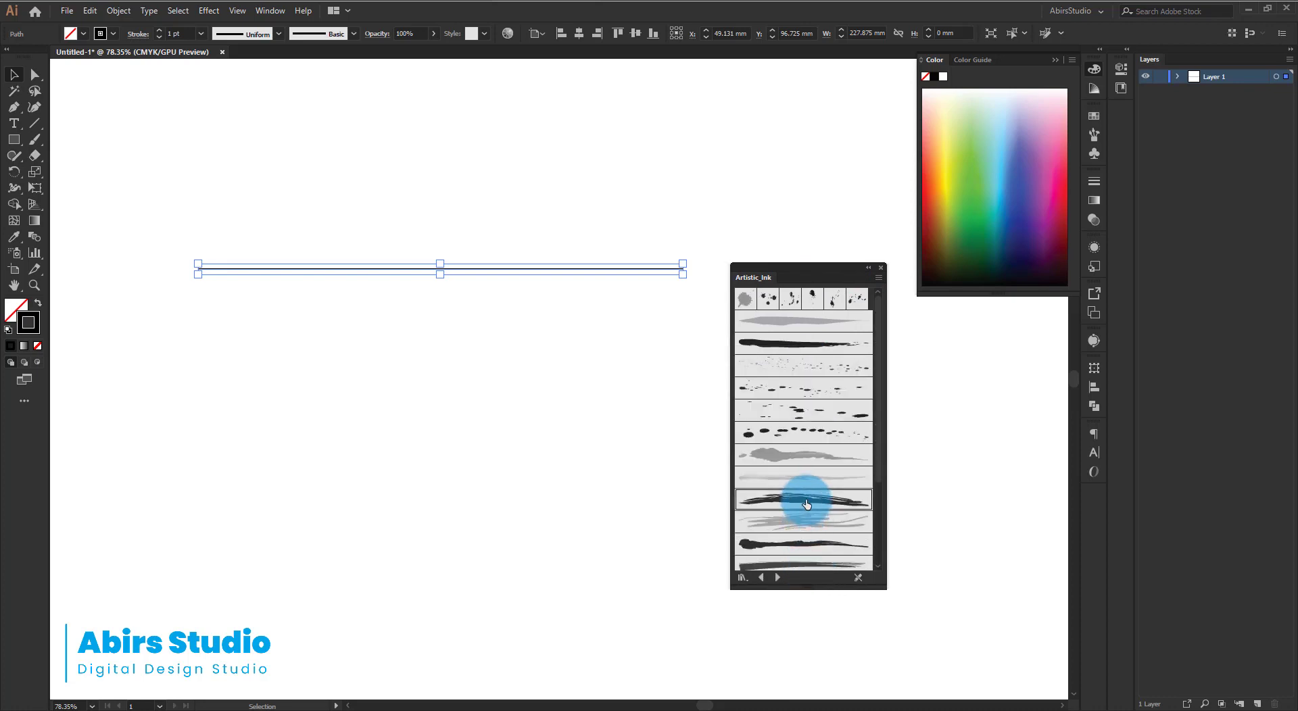
click(579, 215)
click(446, 275)
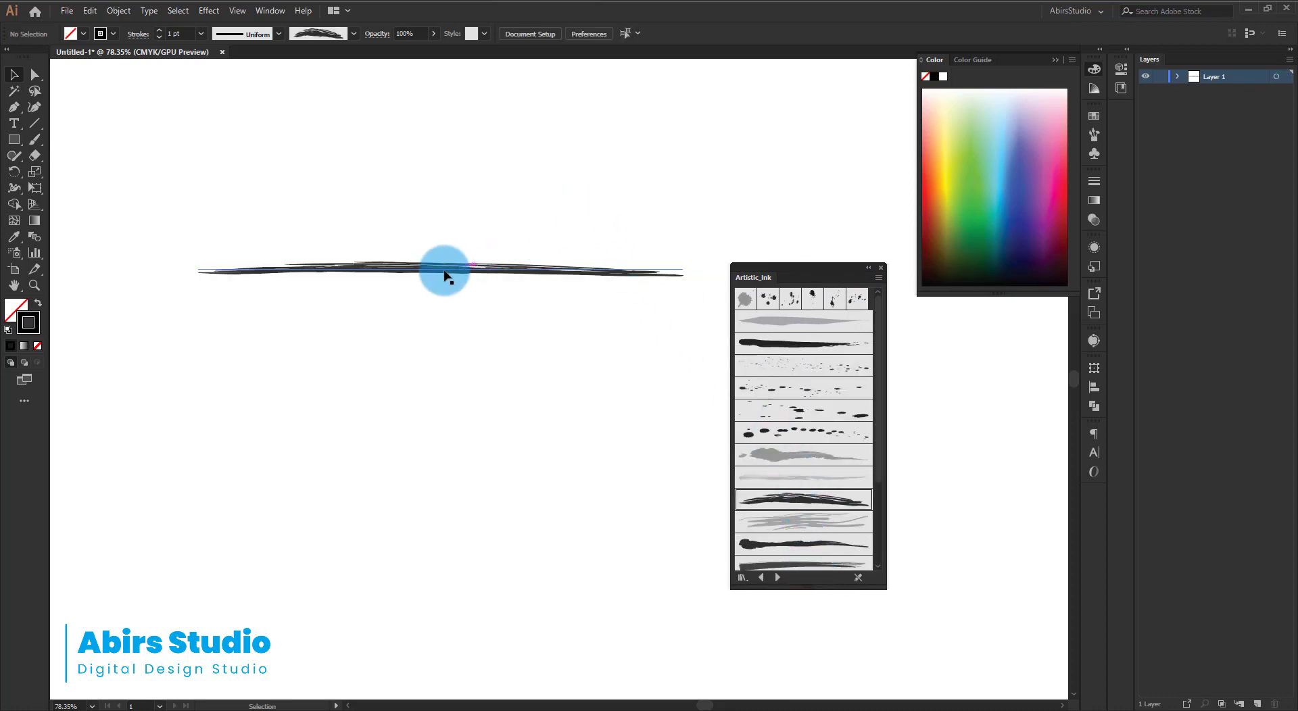
drag(436, 276, 336, 380)
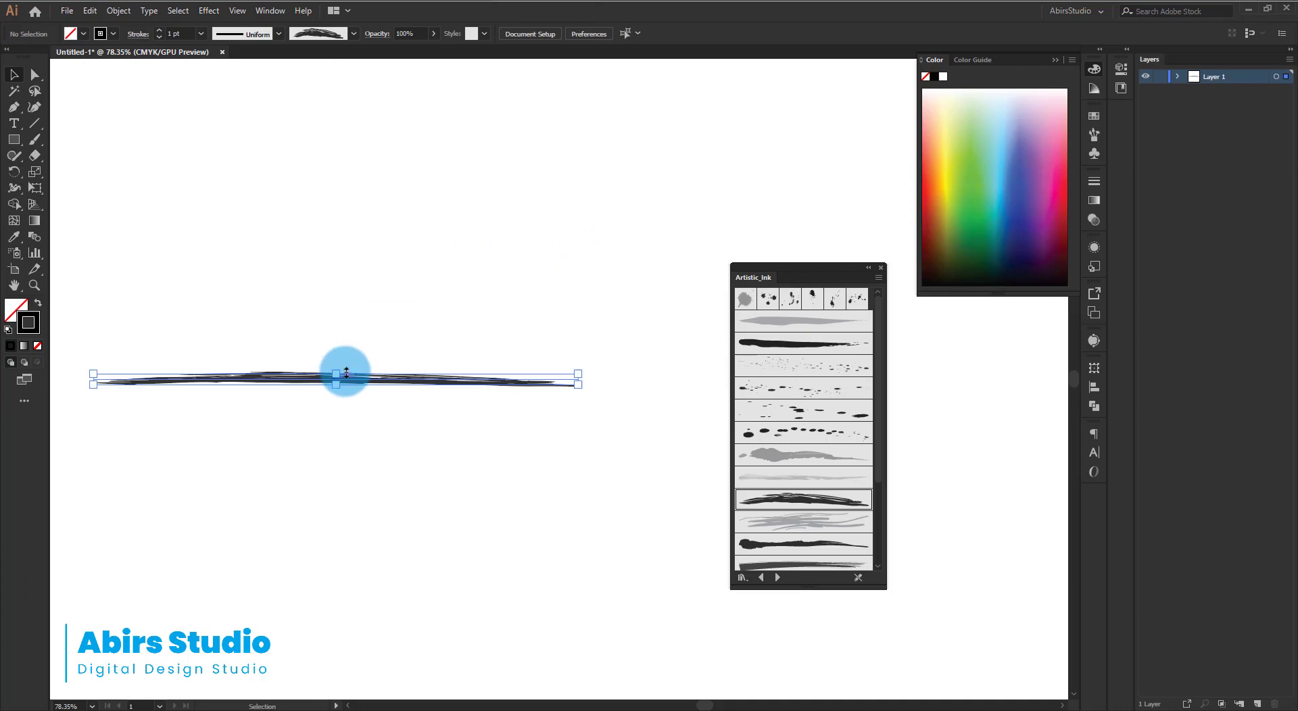
Try a 2 pt stroke, return it to 1 pt, and extend one end of the line horizontally to about 265 mm in length
click(160, 31)
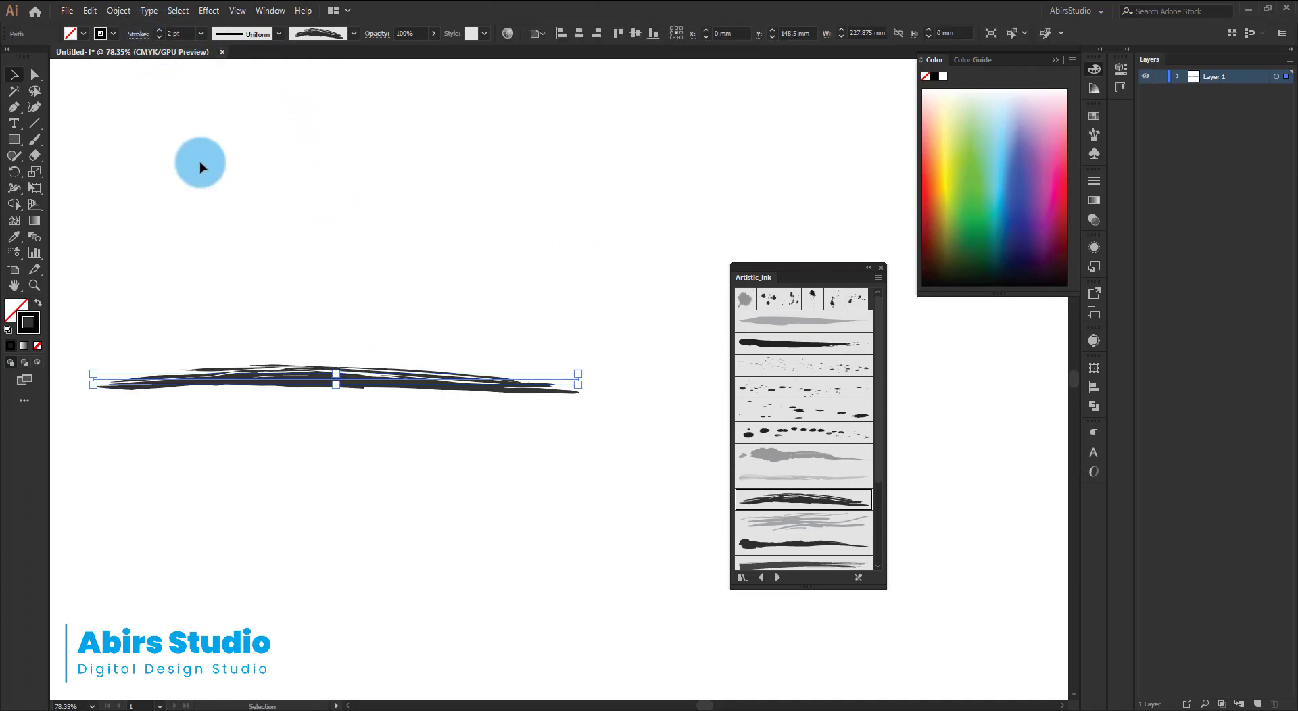
click(159, 37)
drag(209, 278, 565, 504)
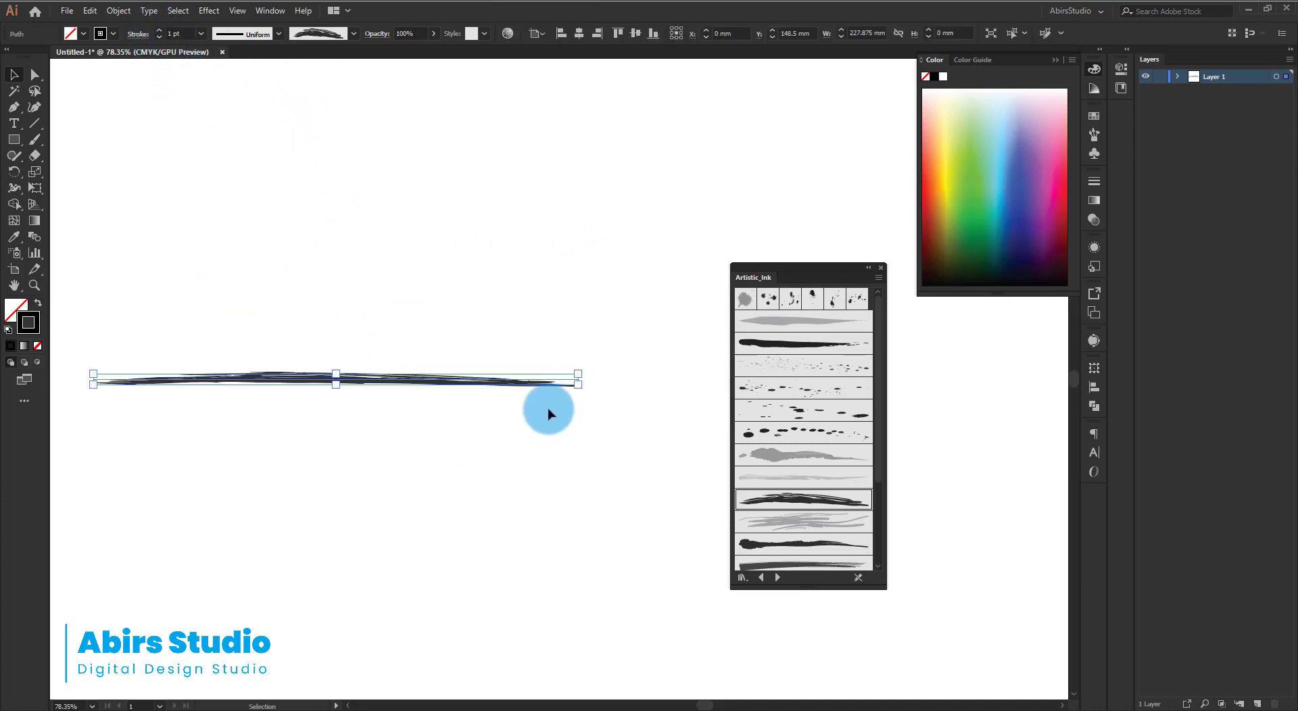
key(a)
drag(579, 382, 656, 385)
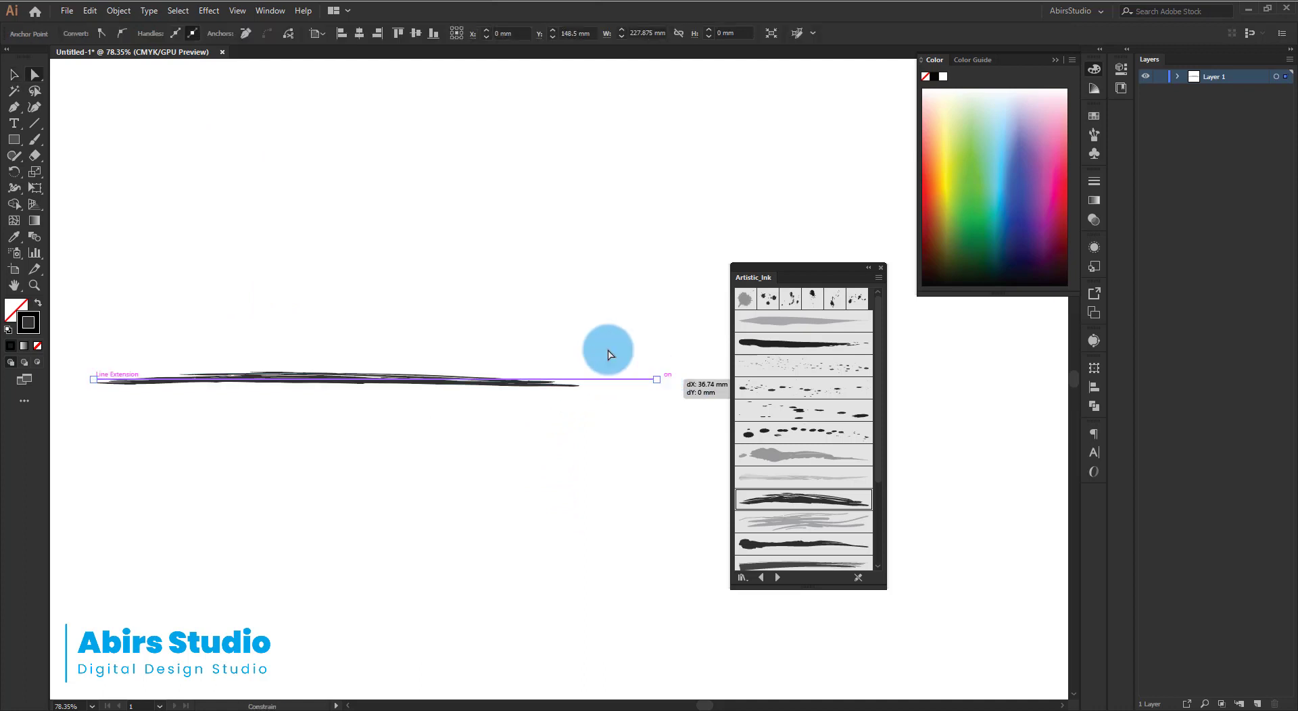
click(555, 317)
key(v)
Expand the appearance of the brushed line into filled outlines
drag(218, 284, 591, 526)
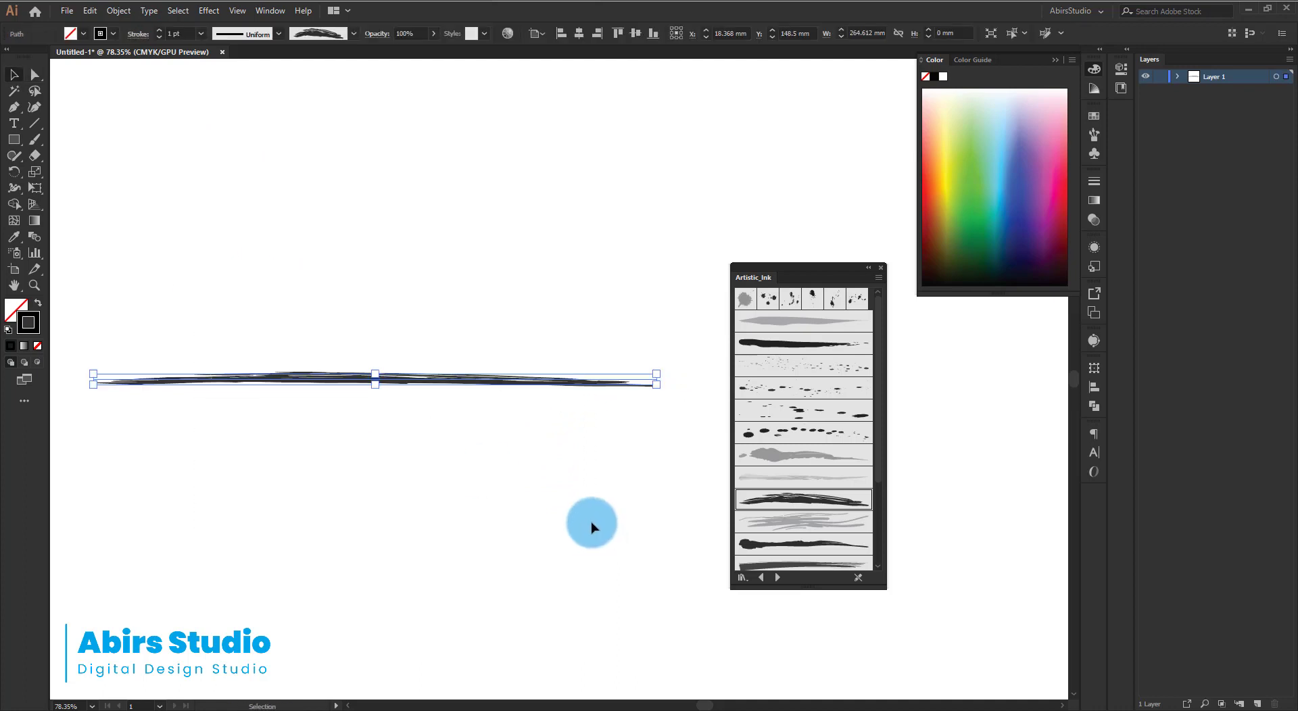
click(119, 11)
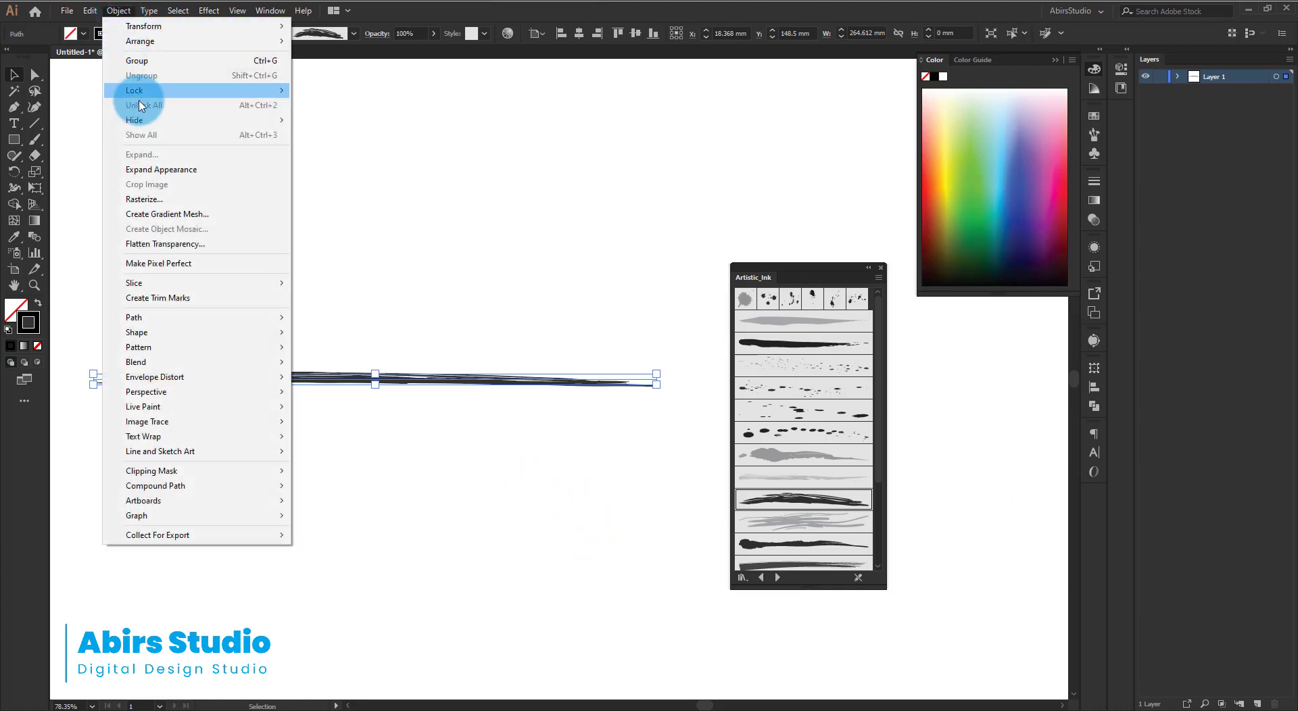
click(150, 169)
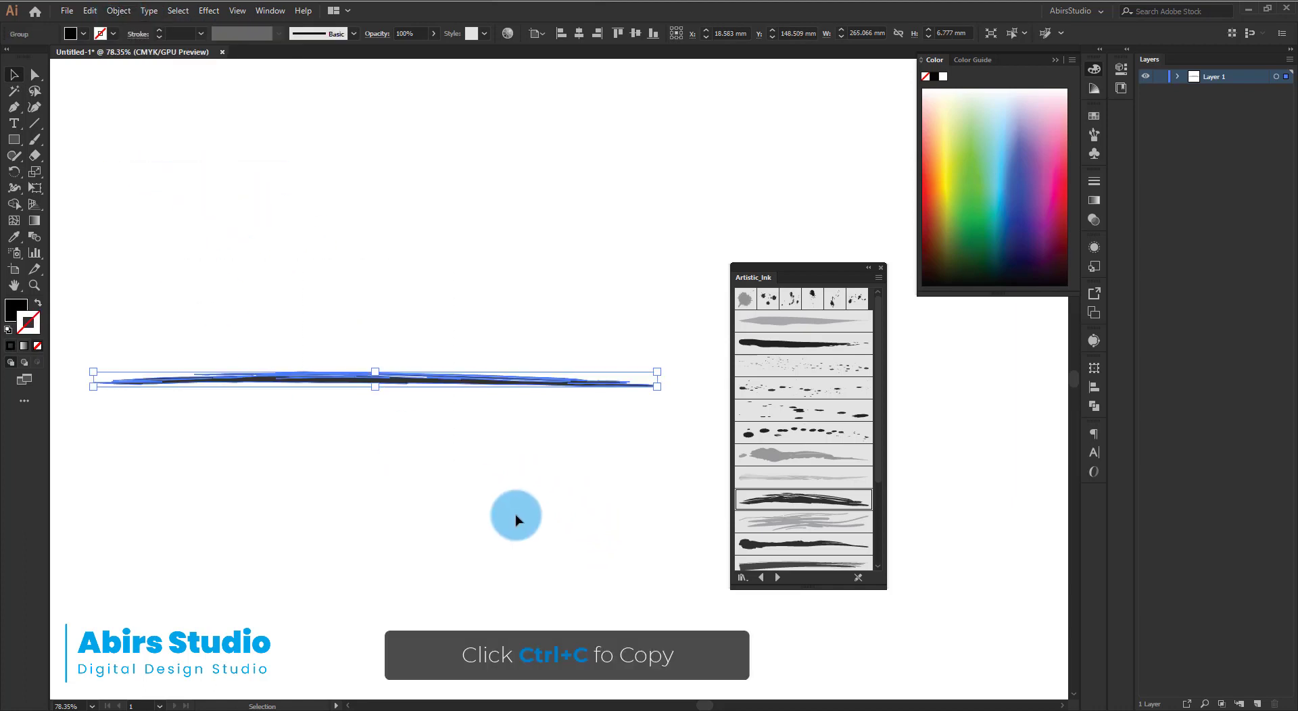
Copy the expanded brush line and paste it into the Photoshop banner's Title group as a shape layer
key(ctrl+c)
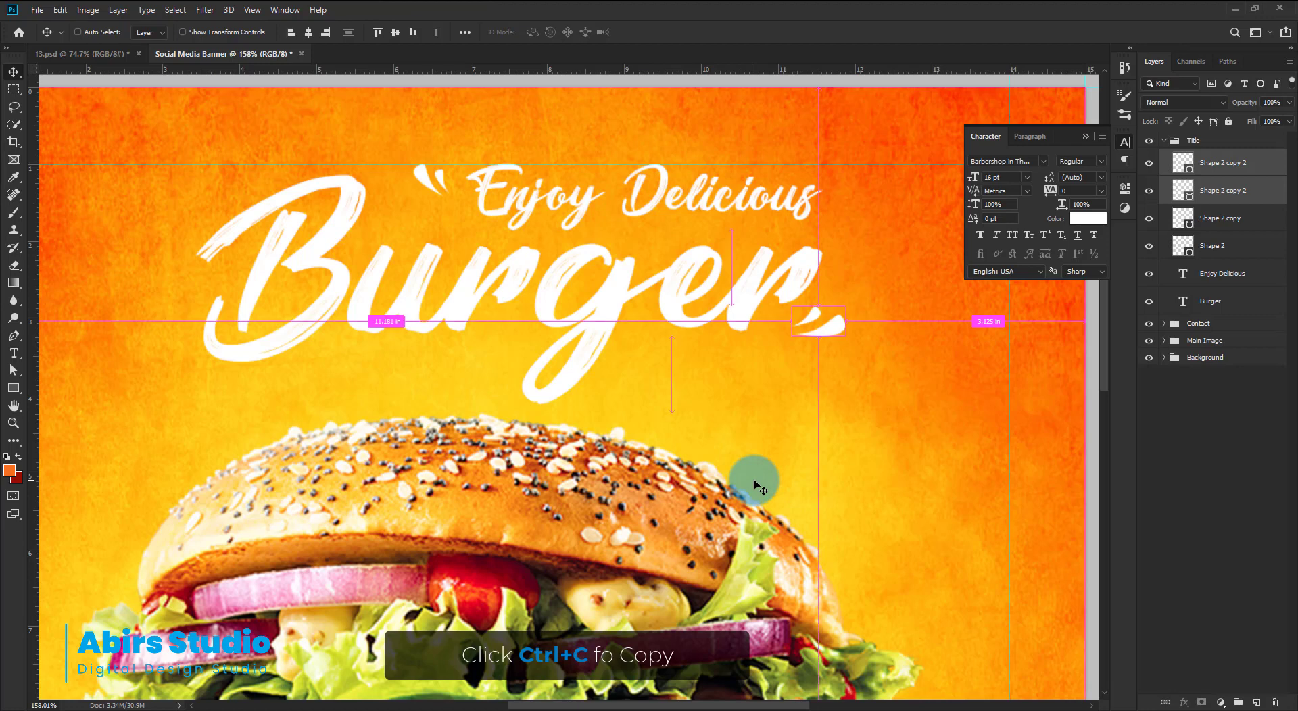
key(ctrl+v)
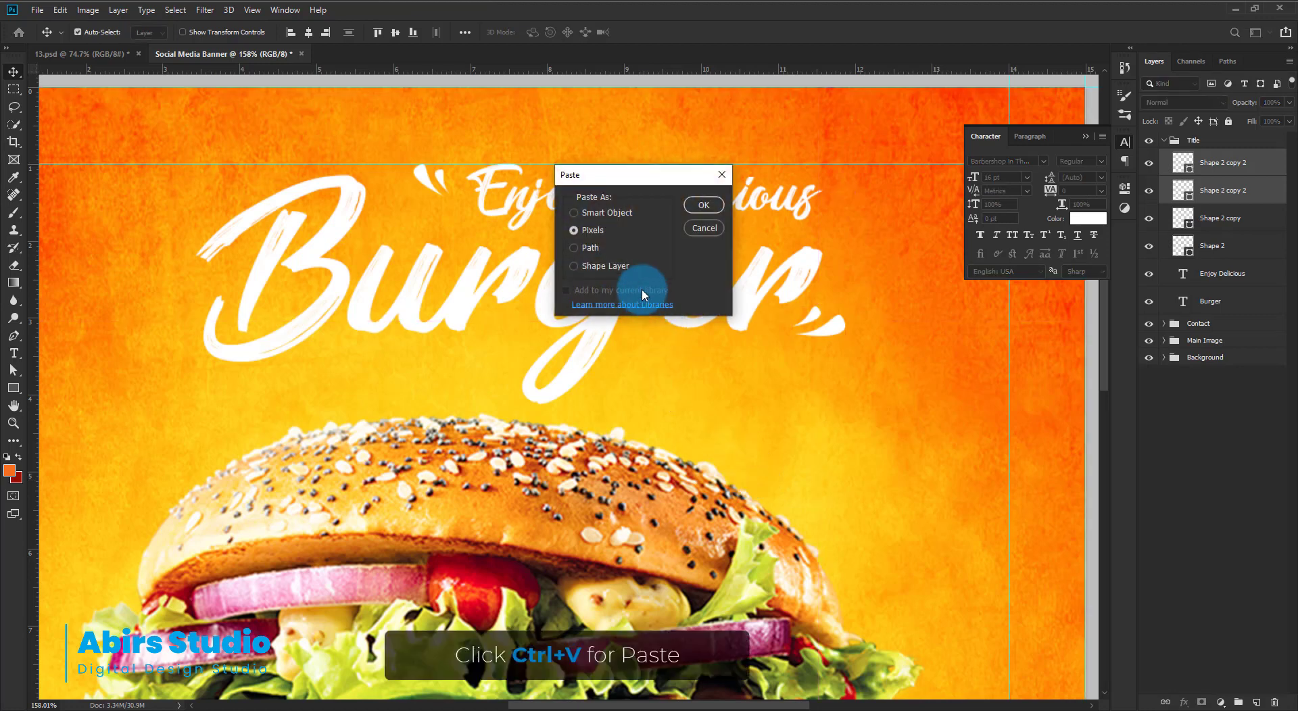
click(589, 266)
click(704, 205)
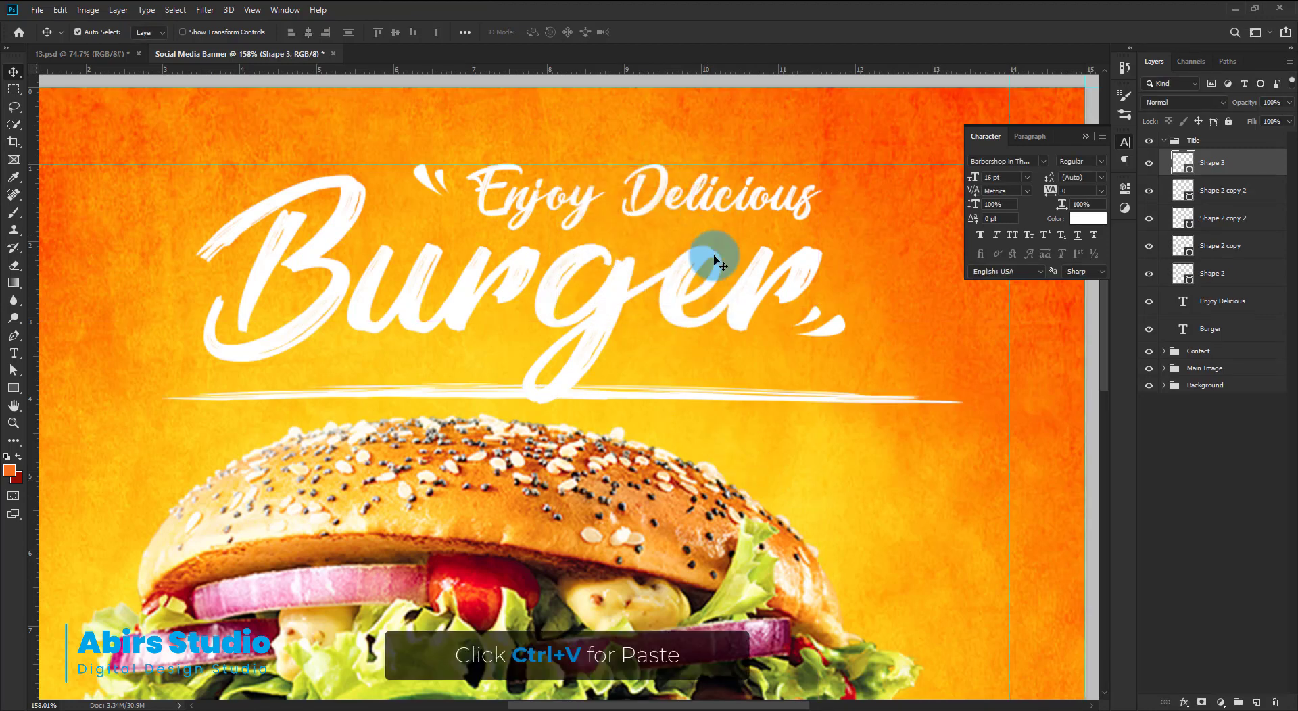
Scale the brush line to about 69% width and 53% height and place it under "Burger", crossing the tail of the "g"
key(ctrl+t)
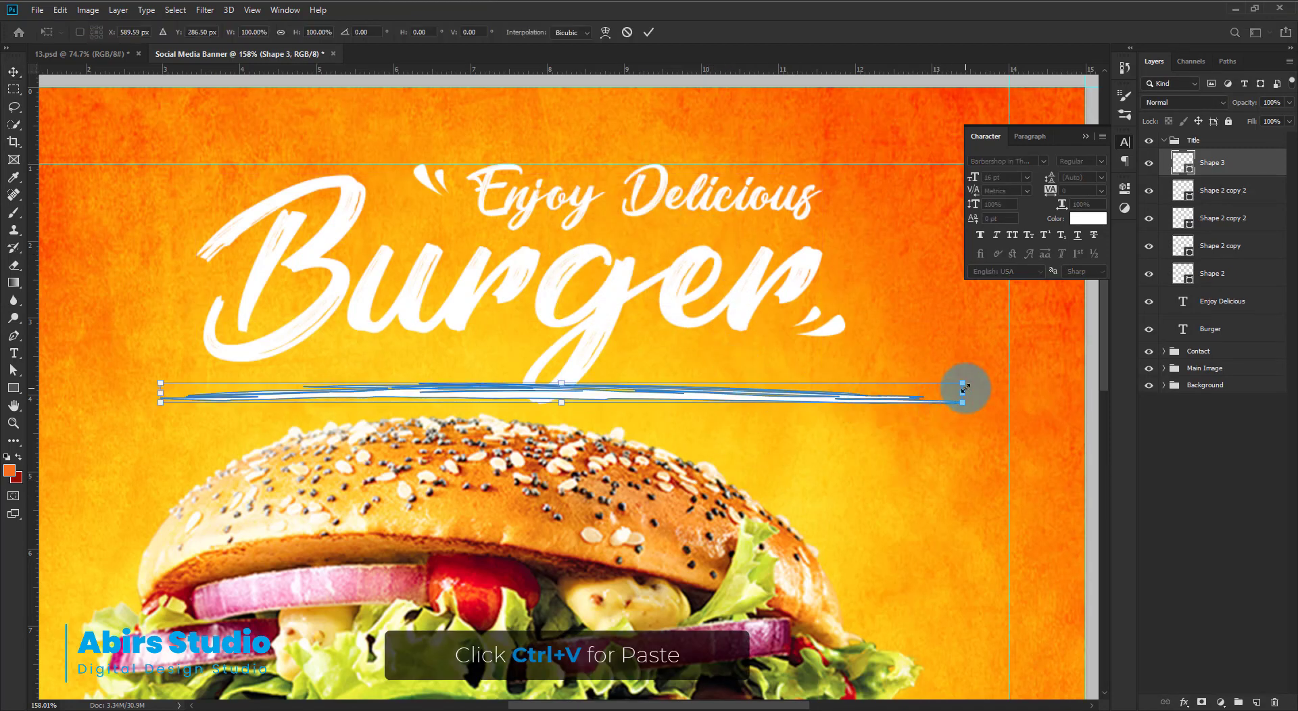
mouse_move(964, 388)
mouse_down()
mouse_move(814, 379)
mouse_move(839, 379)
mouse_up()
scroll(570, 411, up, 3)
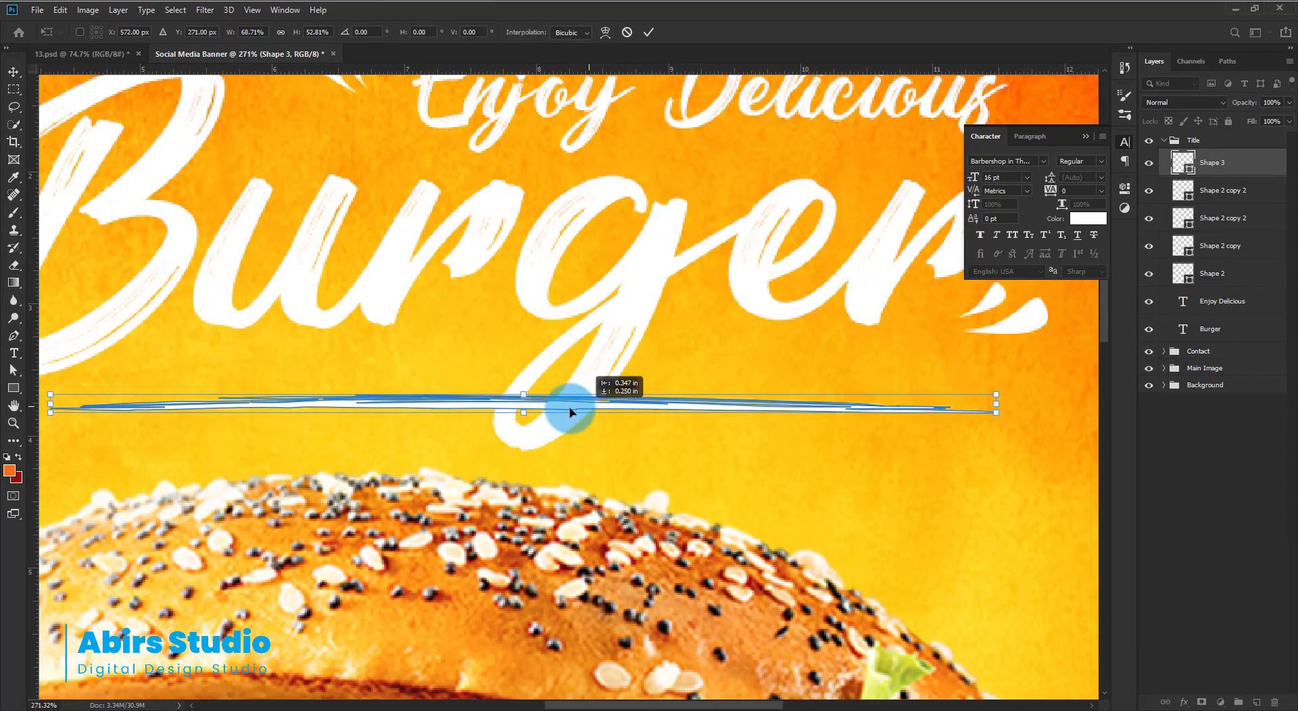
drag(570, 411, 710, 430)
mouse_move(688, 422)
mouse_down()
mouse_move(548, 426)
mouse_move(683, 463)
mouse_up()
key(Return)
Hide and show the brush line layer to check where it crosses the tail of the "g" in "Burger"
ctrl+click(1210, 329)
scroll(611, 433, up, 3)
drag(611, 433, 703, 499)
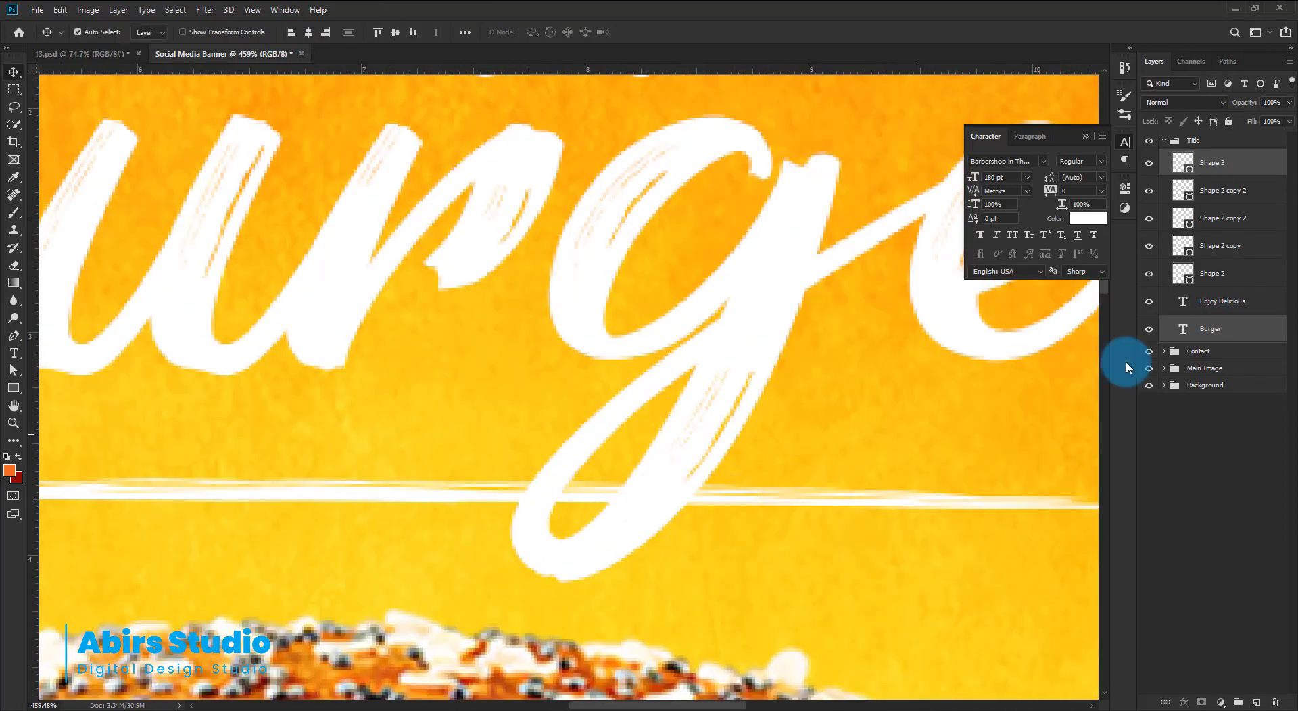
drag(1229, 329, 1163, 174)
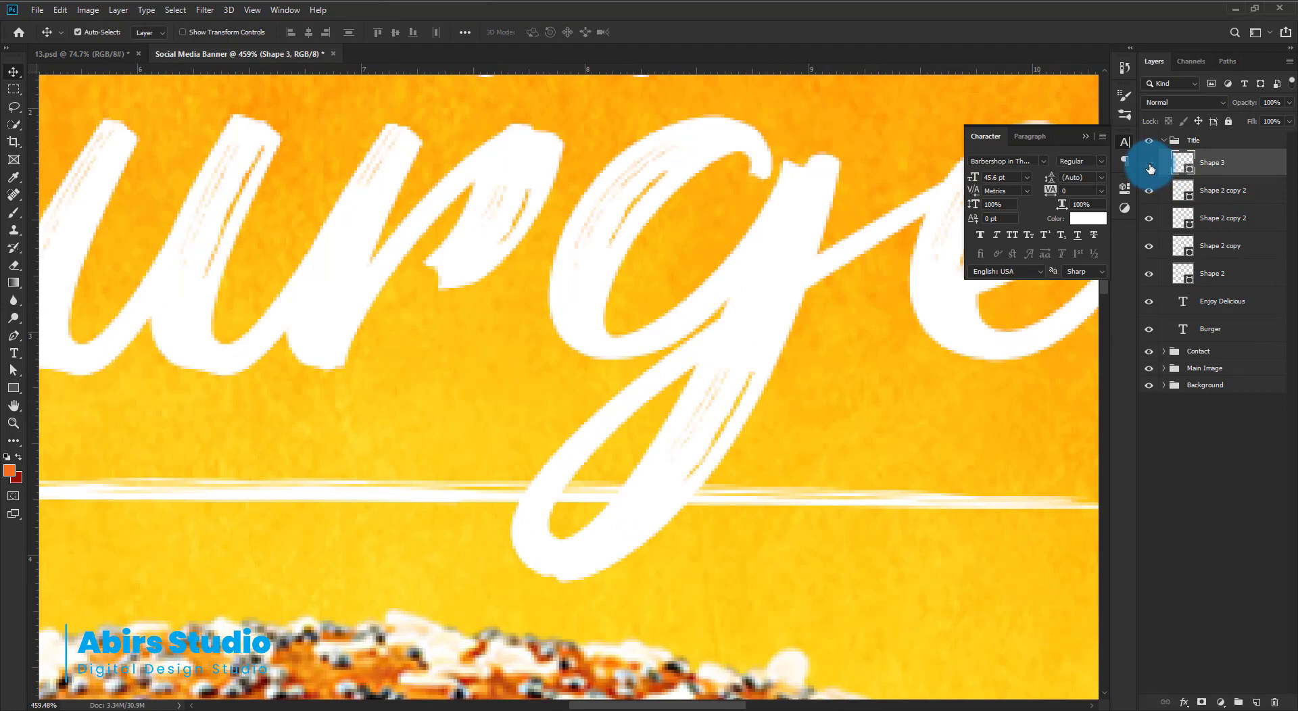
click(1150, 166)
click(1150, 166)
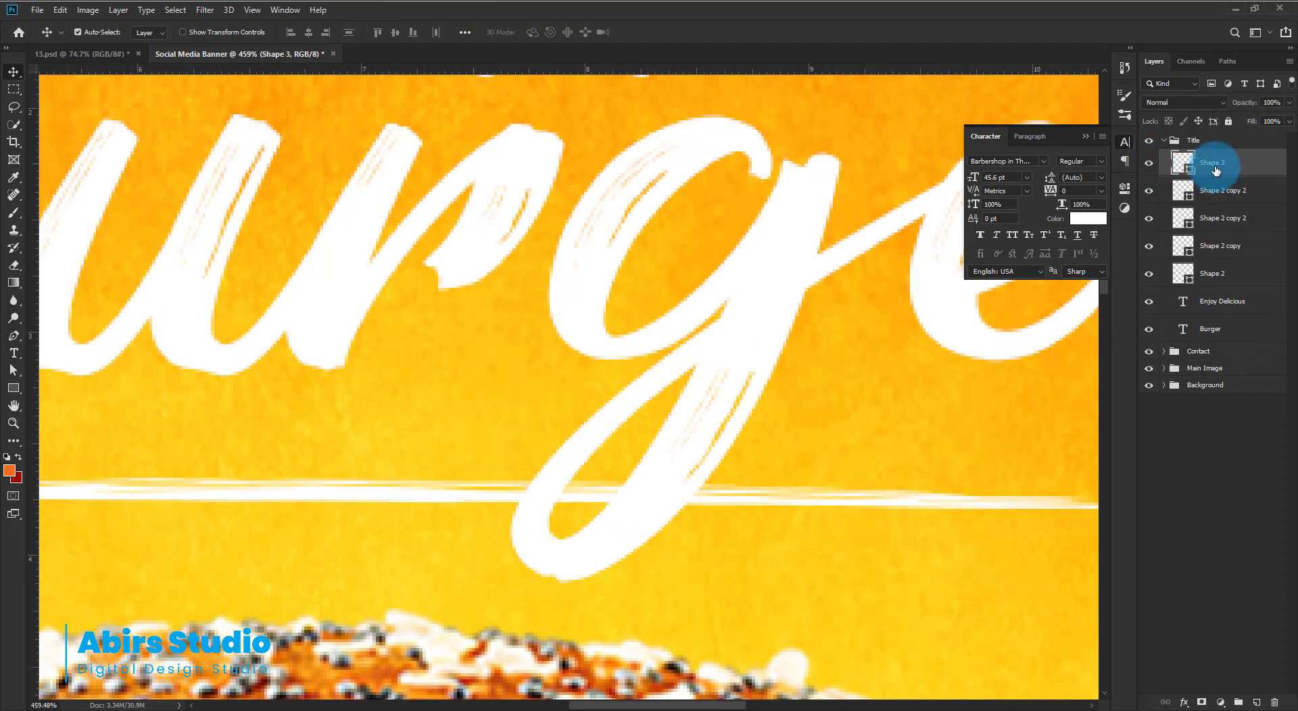
Move the brush line layer below the "Burger" text layer and give it a layer mask
drag(1215, 171, 1205, 331)
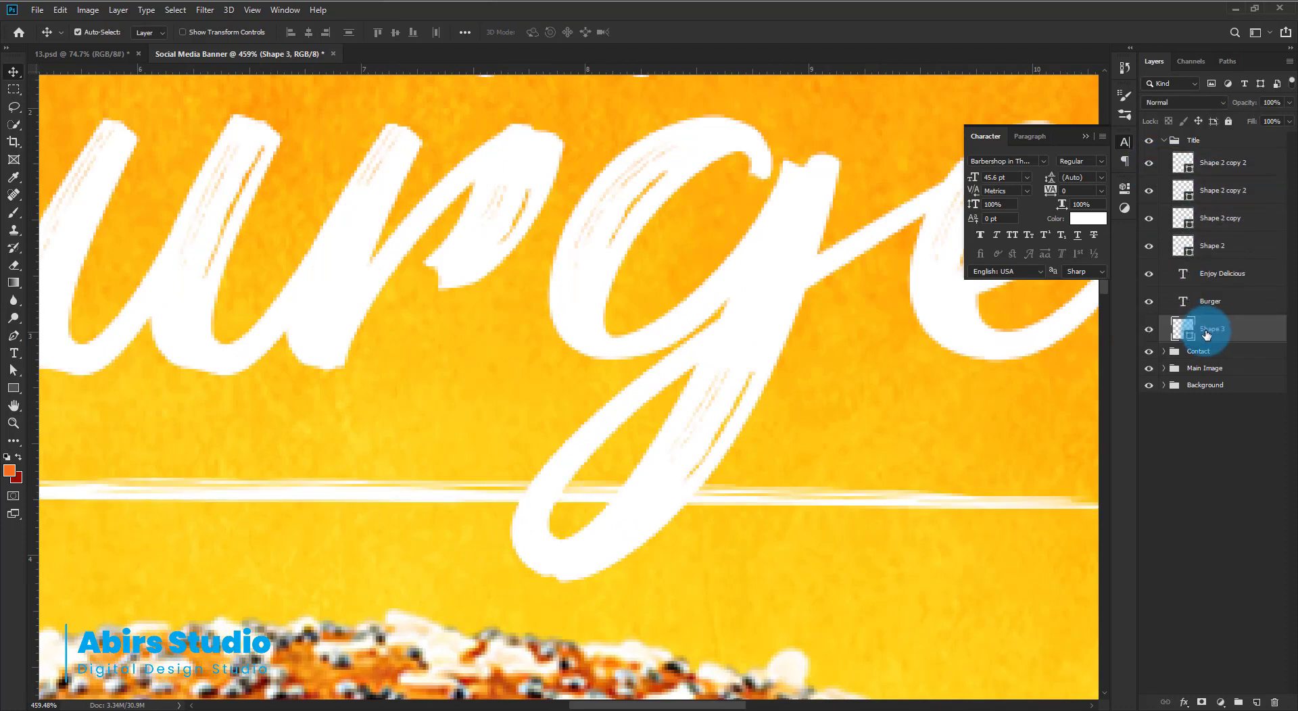
click(1203, 702)
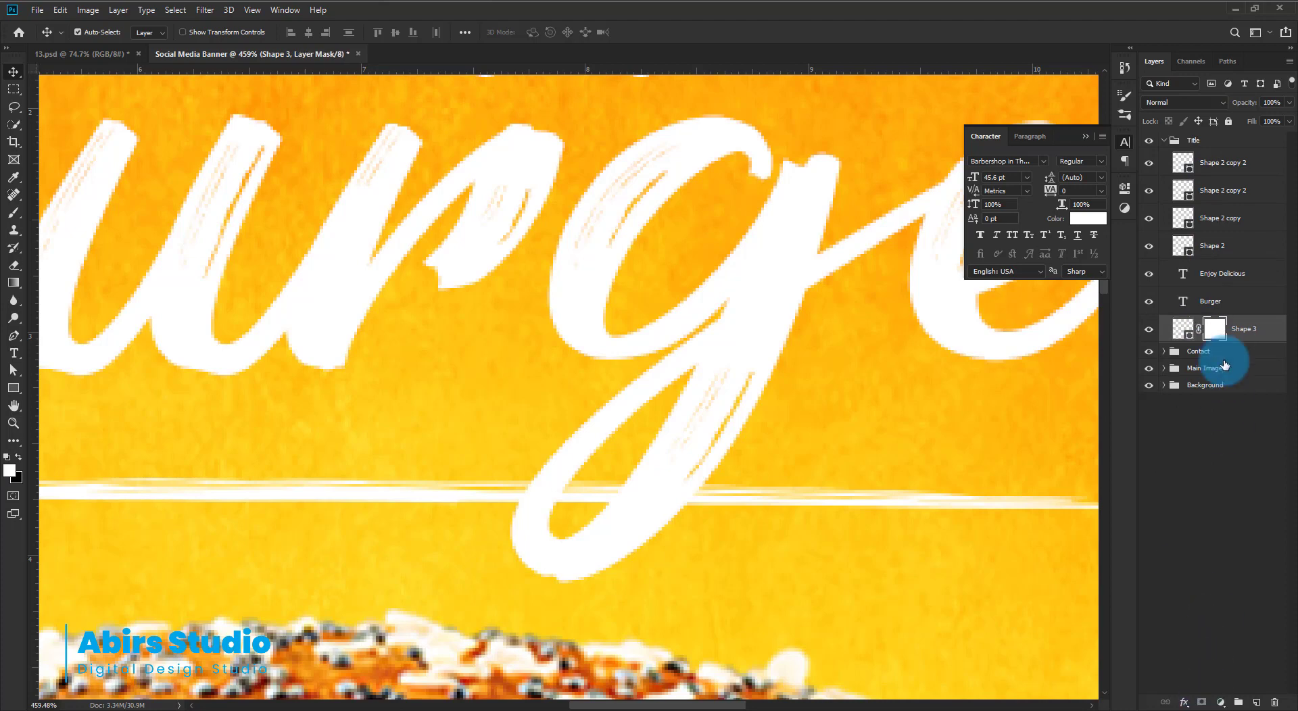
Prepare the Brush tool with black paint and a size of 15 px for the brush line's mask
key(b)
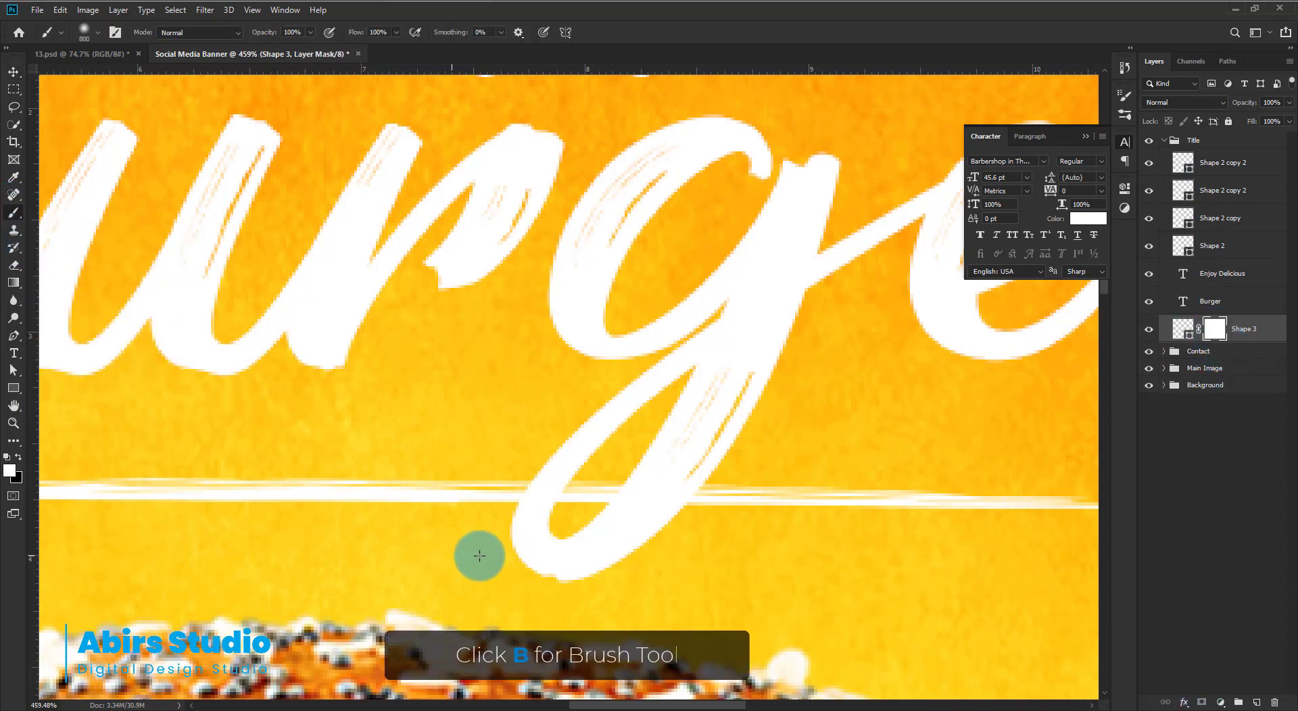
scroll(573, 476, up, 5)
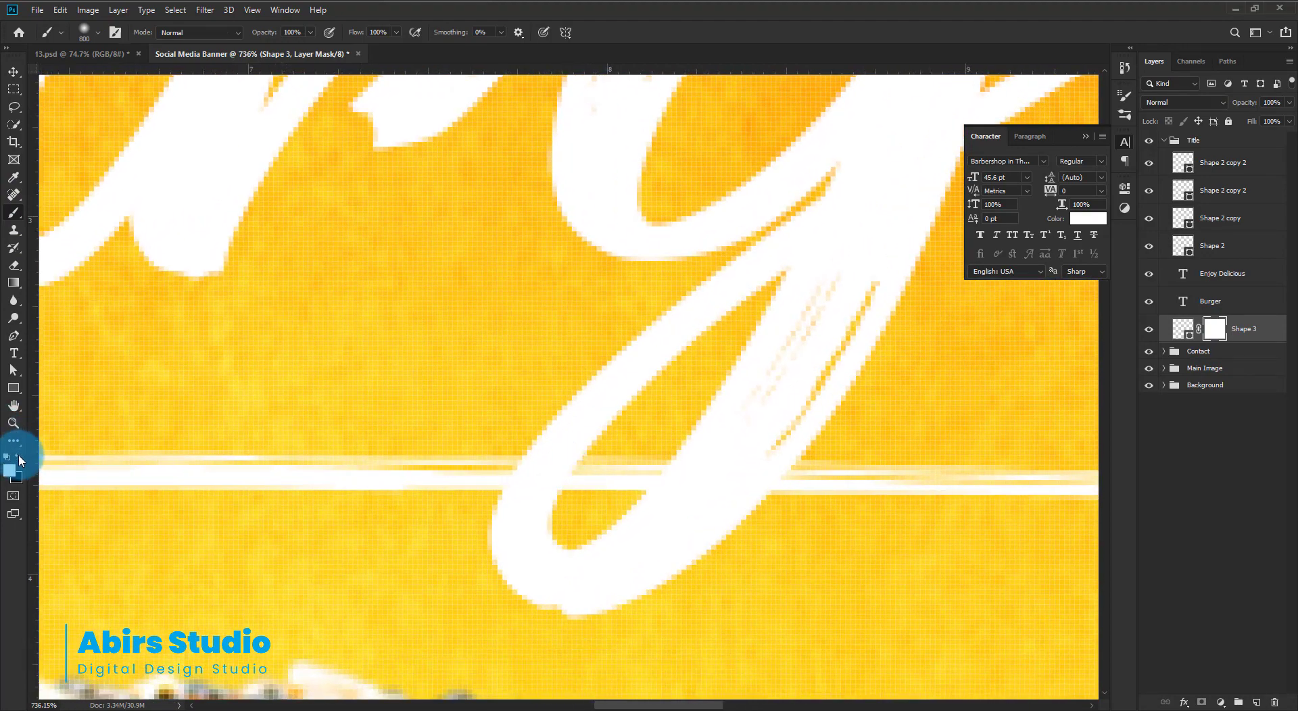
right_click(516, 400)
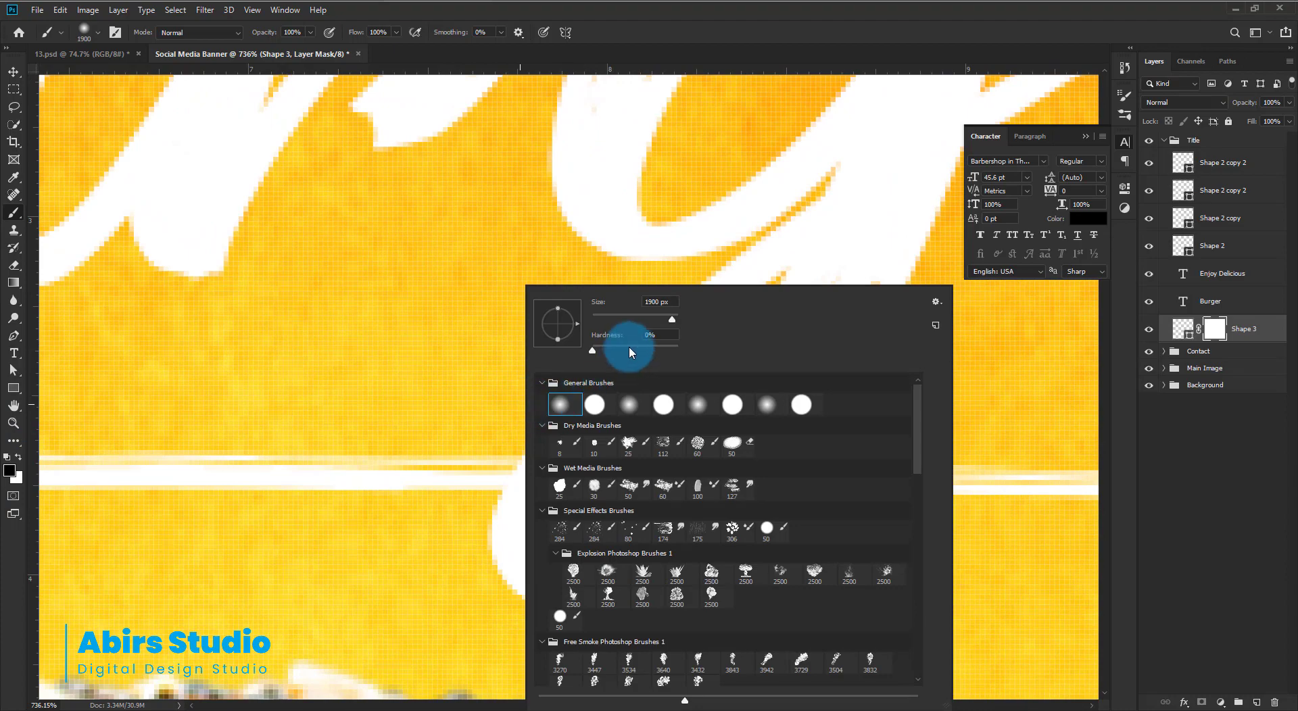
click(634, 318)
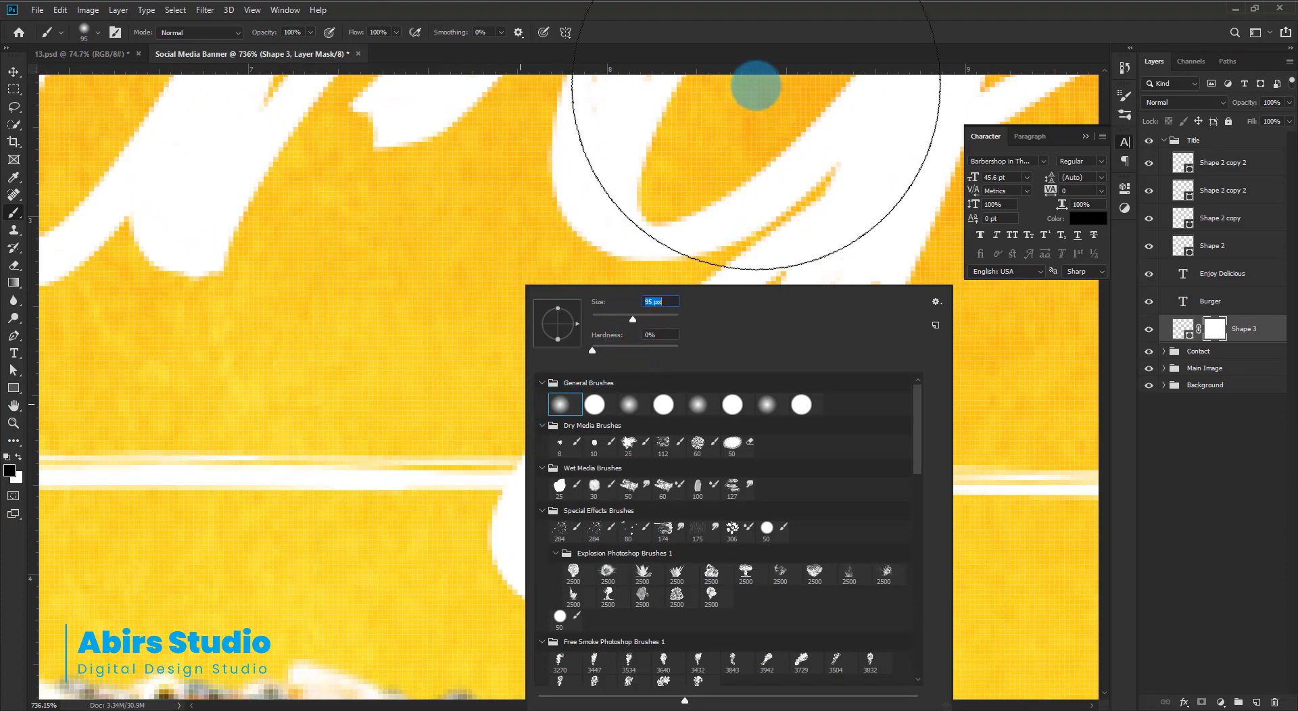
click(774, 57)
key(bracketleft)
key(bracketleft)
key(bracketleft)
key(bracketleft)
key(bracketleft)
key(bracketleft)
key(bracketleft)
key(bracketleft)
key(bracketleft)
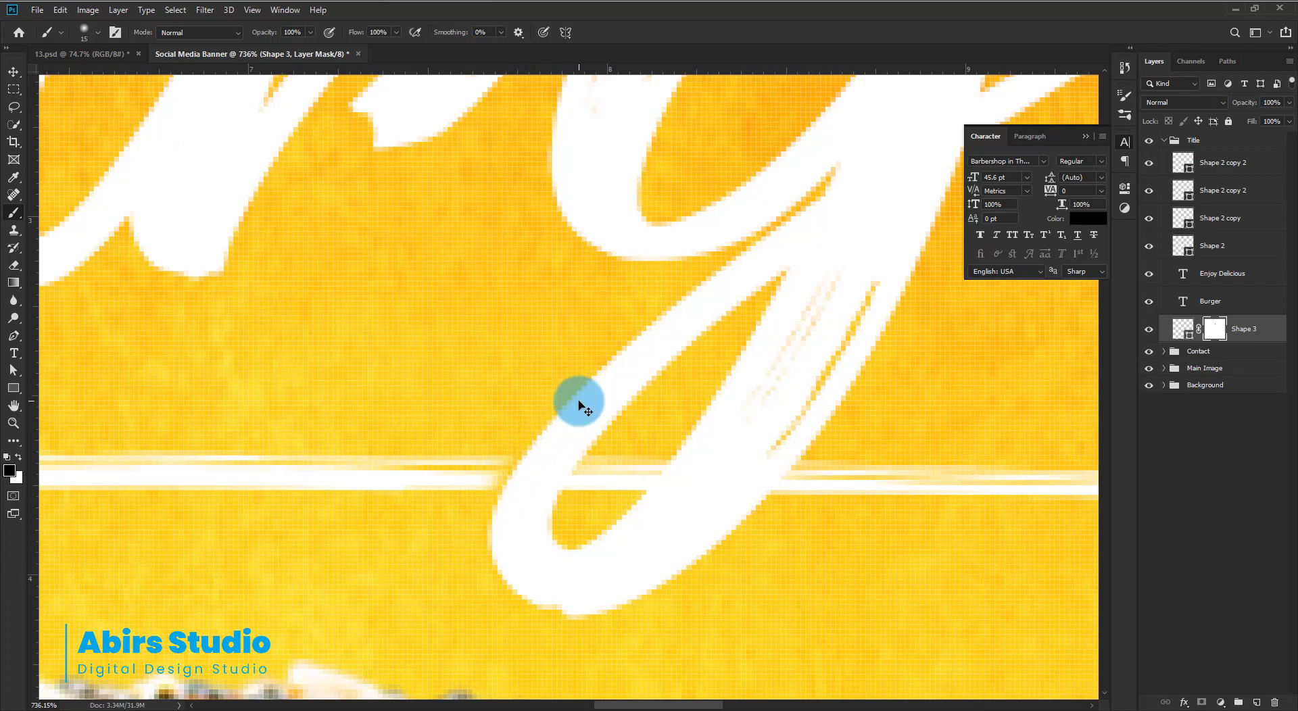
Mask out the brush line around its crossing with the tail of the "g", using an 8 px brush at 100% hardness
right_click(564, 382)
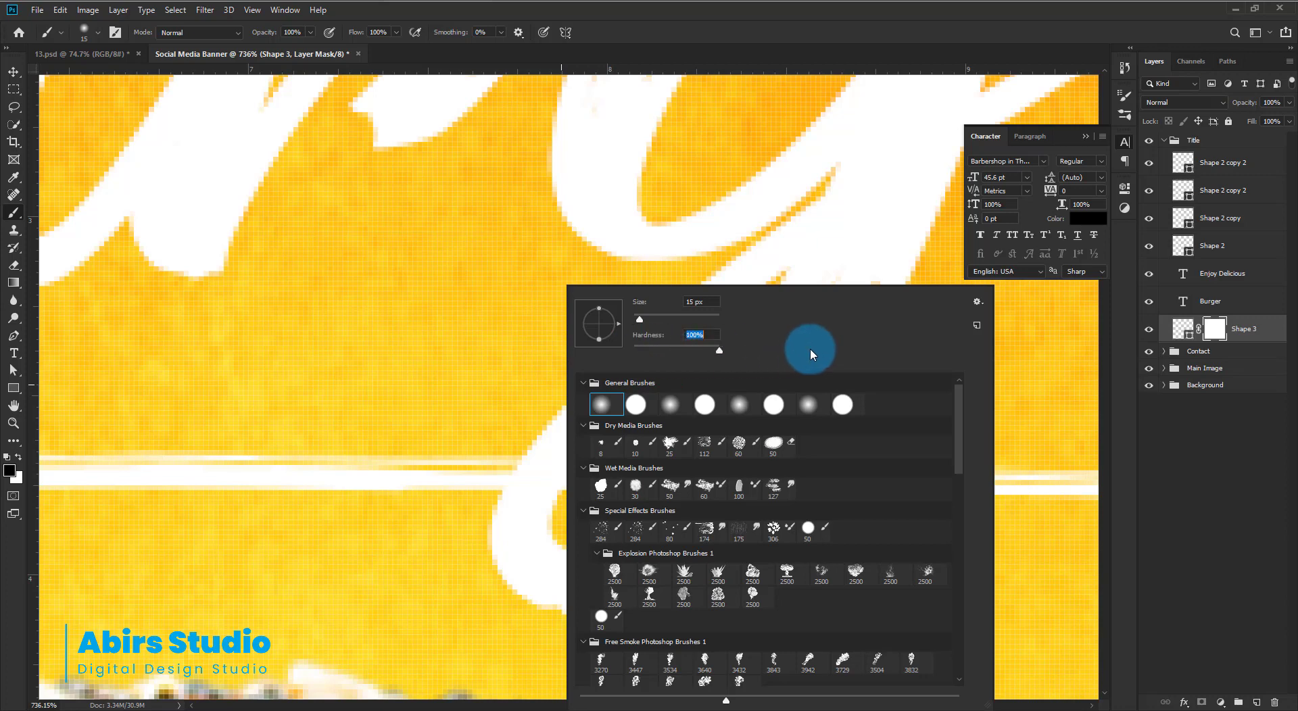
click(804, 34)
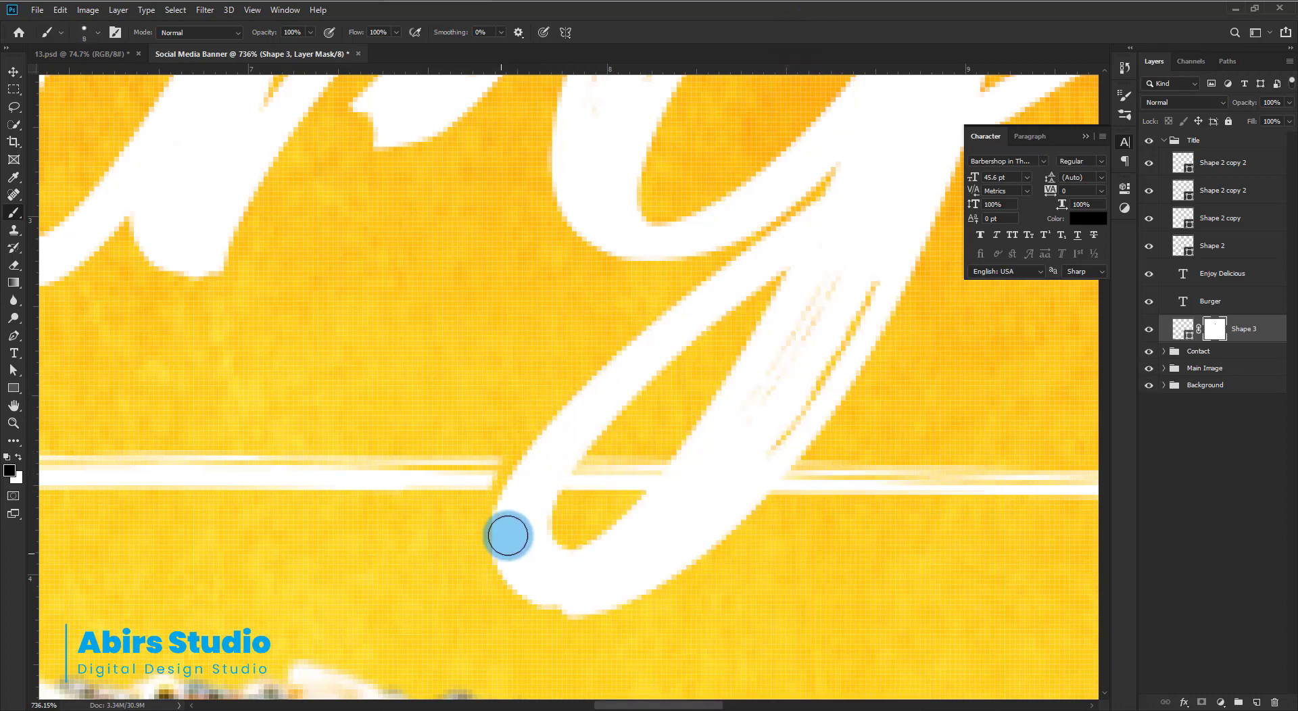
mouse_move(539, 503)
mouse_down()
mouse_move(568, 447)
mouse_move(788, 466)
mouse_move(669, 288)
mouse_move(701, 300)
mouse_up()
drag(635, 218, 718, 230)
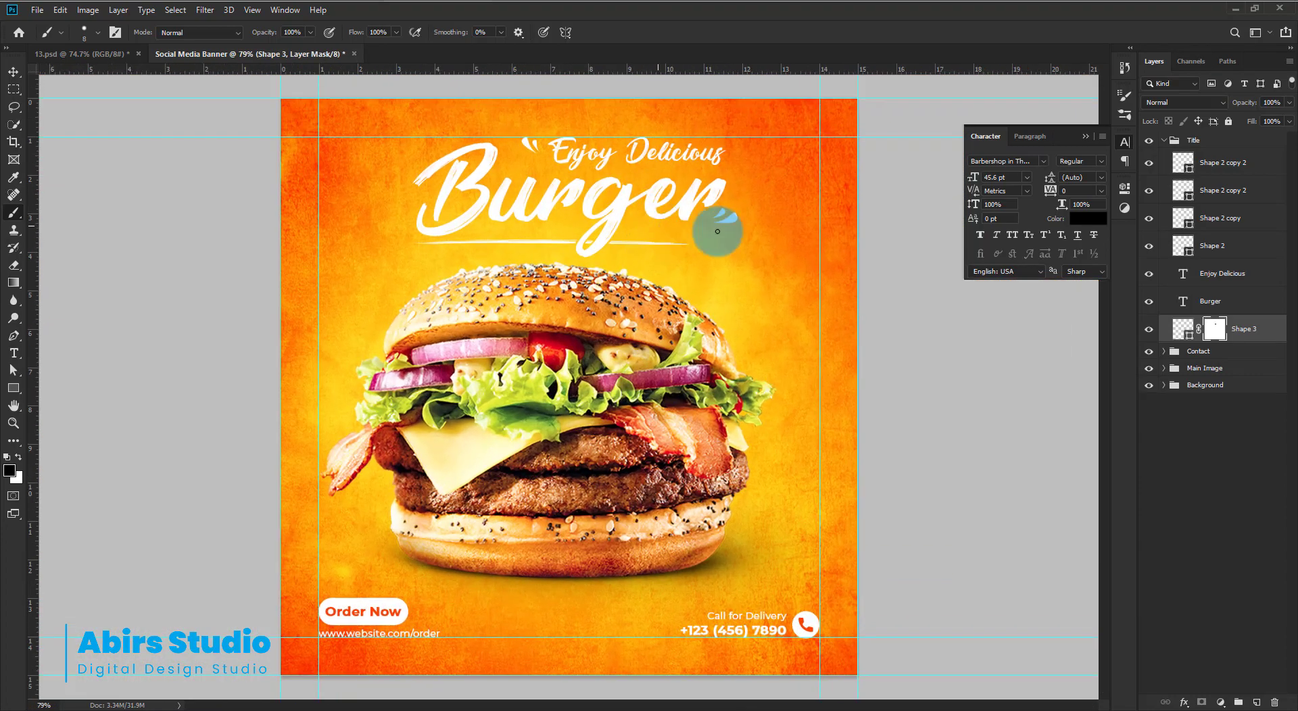
Move the four teardrop accent layers below the "Burger" text layer, directly above the brush line
click(1217, 163)
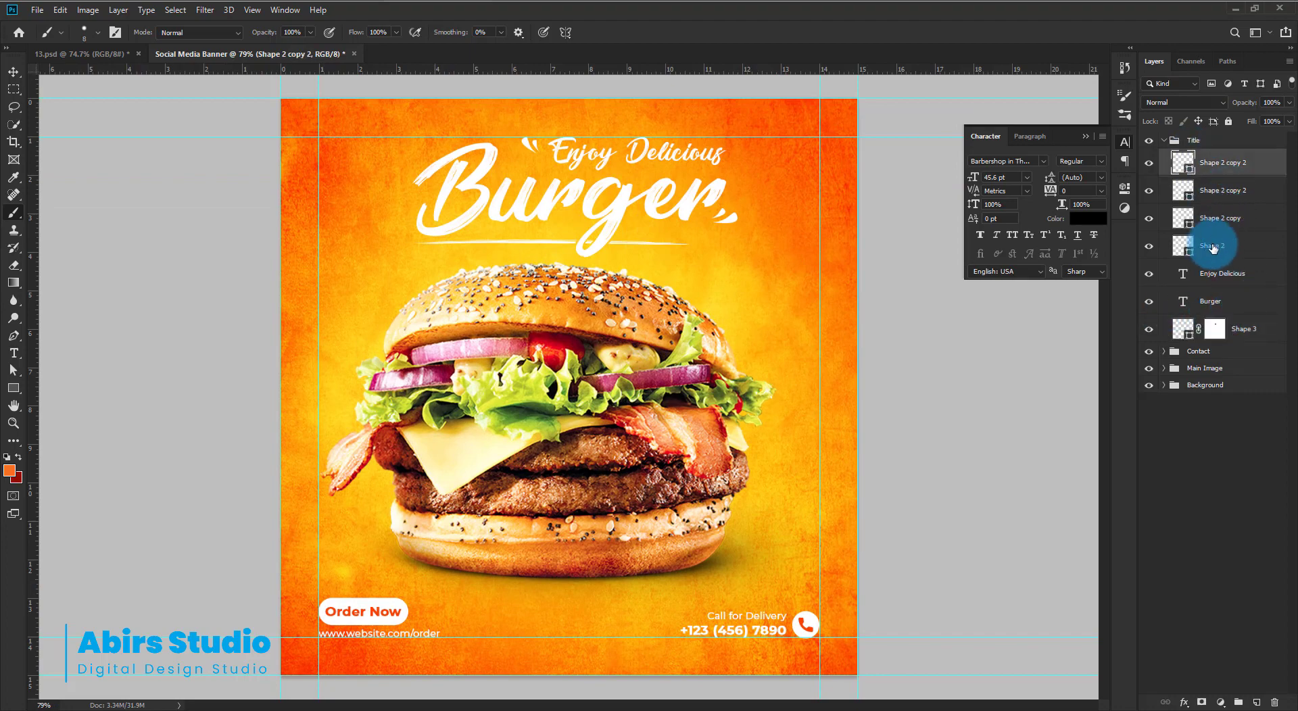
shift+click(1212, 247)
drag(1246, 174, 1231, 315)
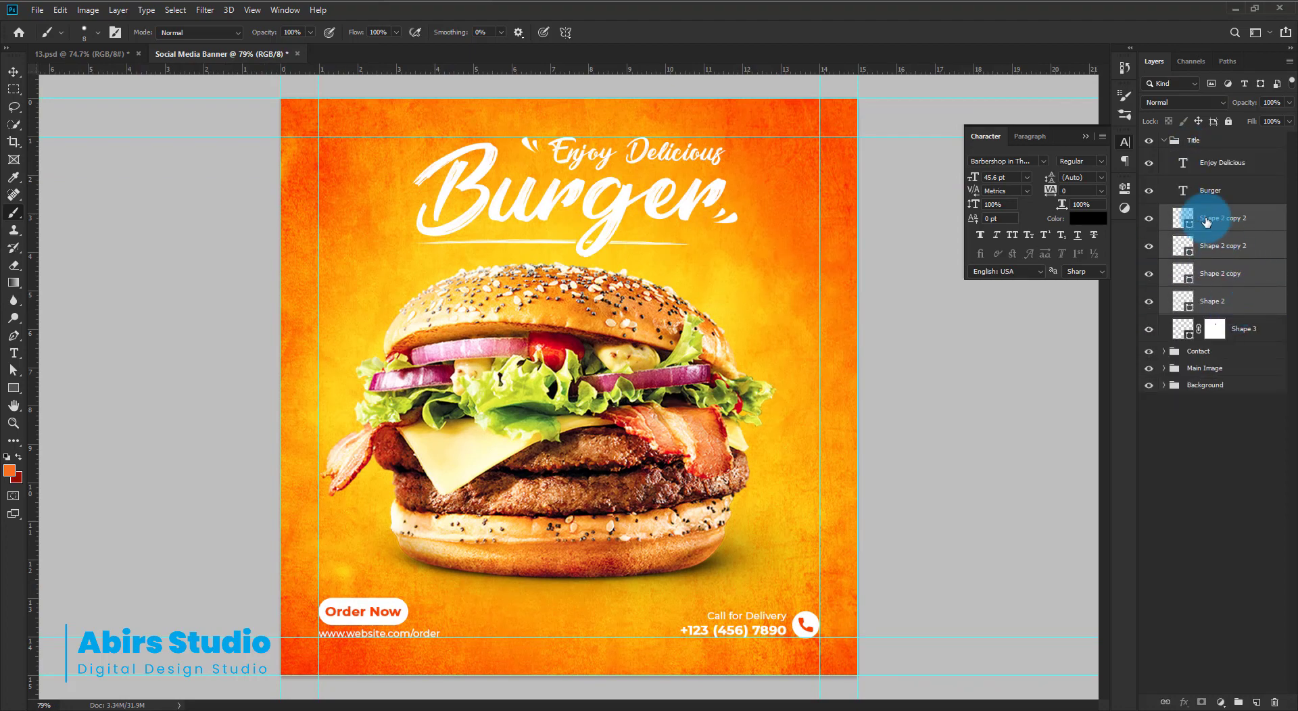
Collapse the Title group and centre it horizontally on the canvas, clearing the selection when done
click(1168, 140)
click(1189, 141)
key(ctrl+a)
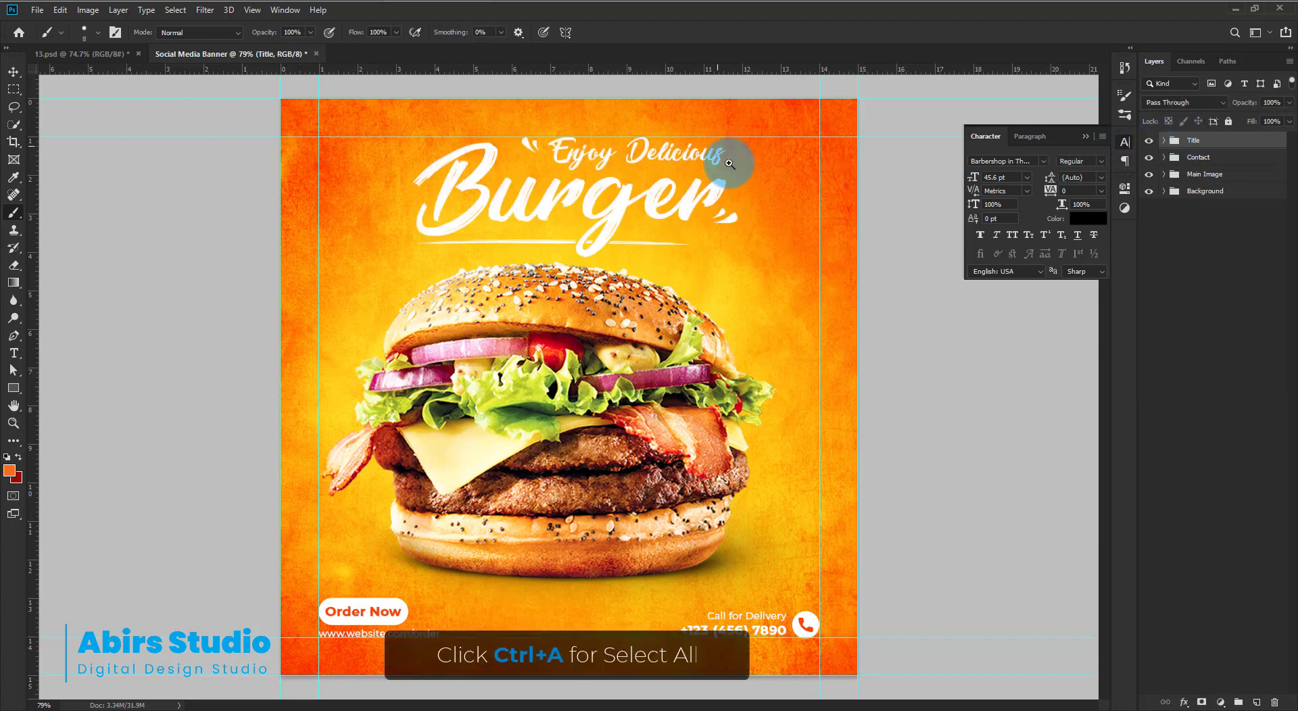
drag(729, 164, 709, 207)
key(ctrl+a)
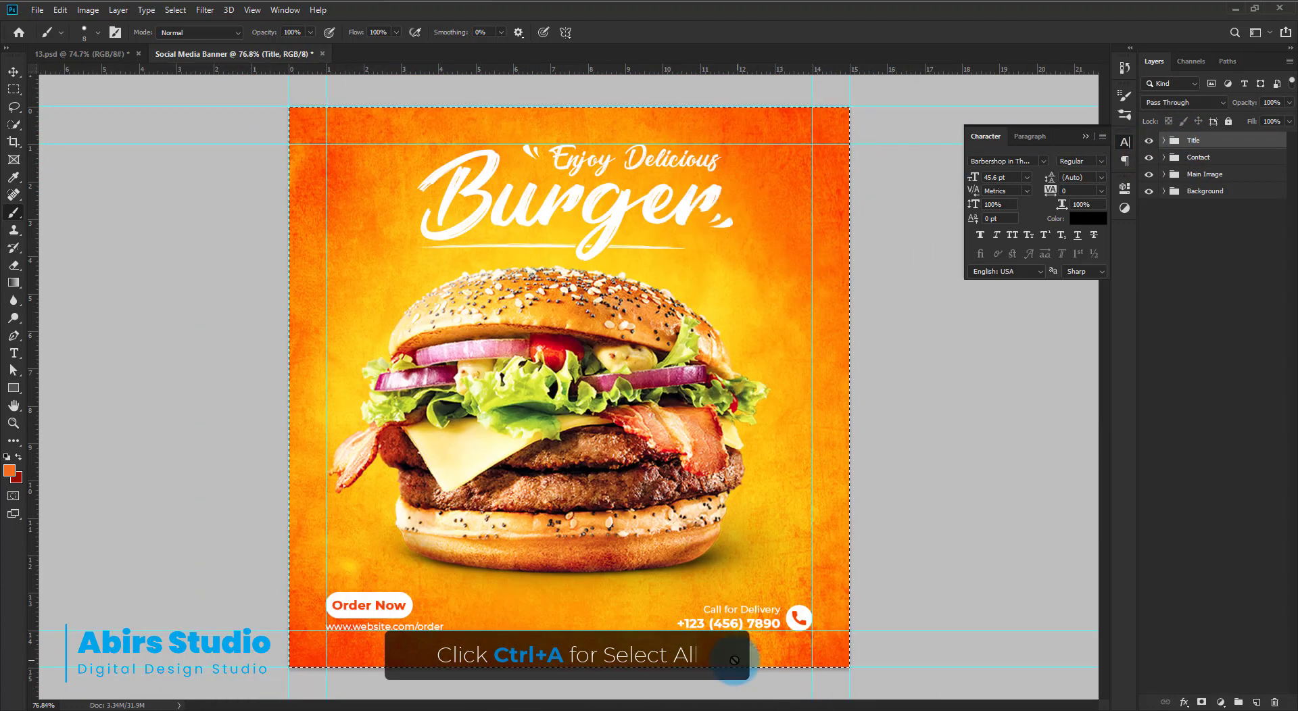
click(13, 71)
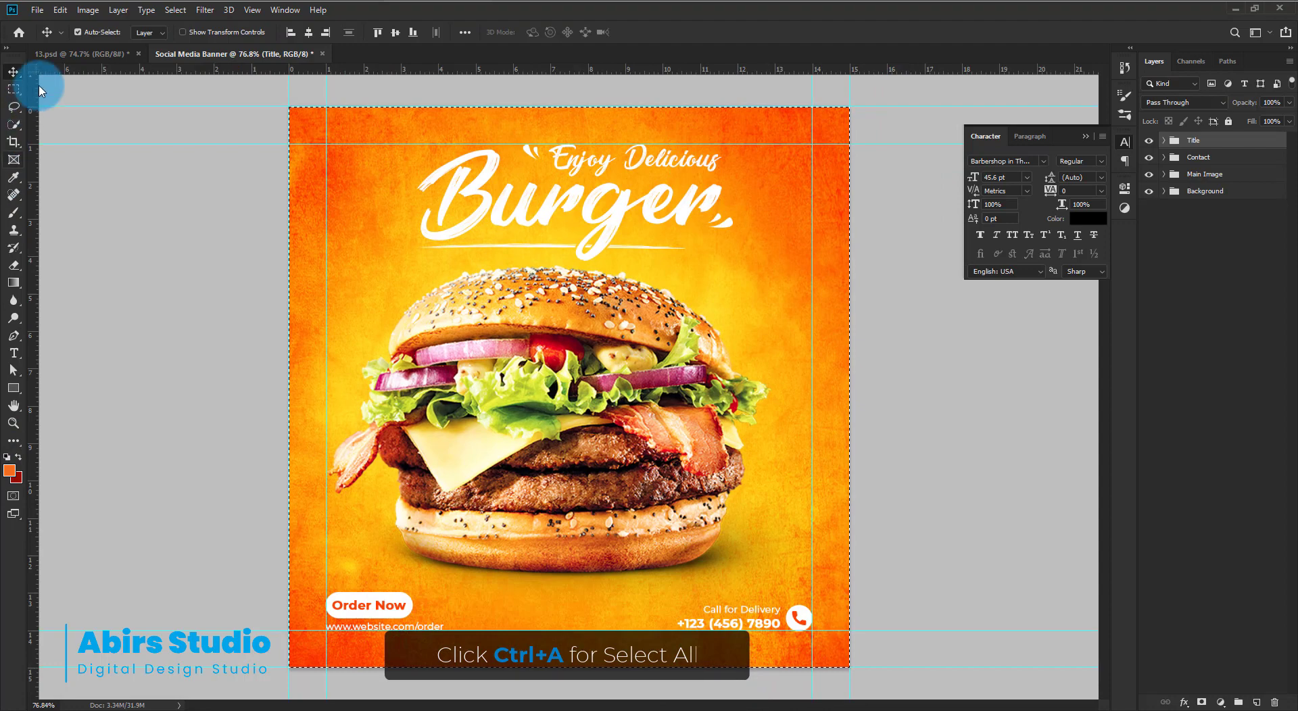
click(308, 34)
key(ctrl+d)
Scale the burger image down slightly beneath the title
drag(676, 197, 703, 203)
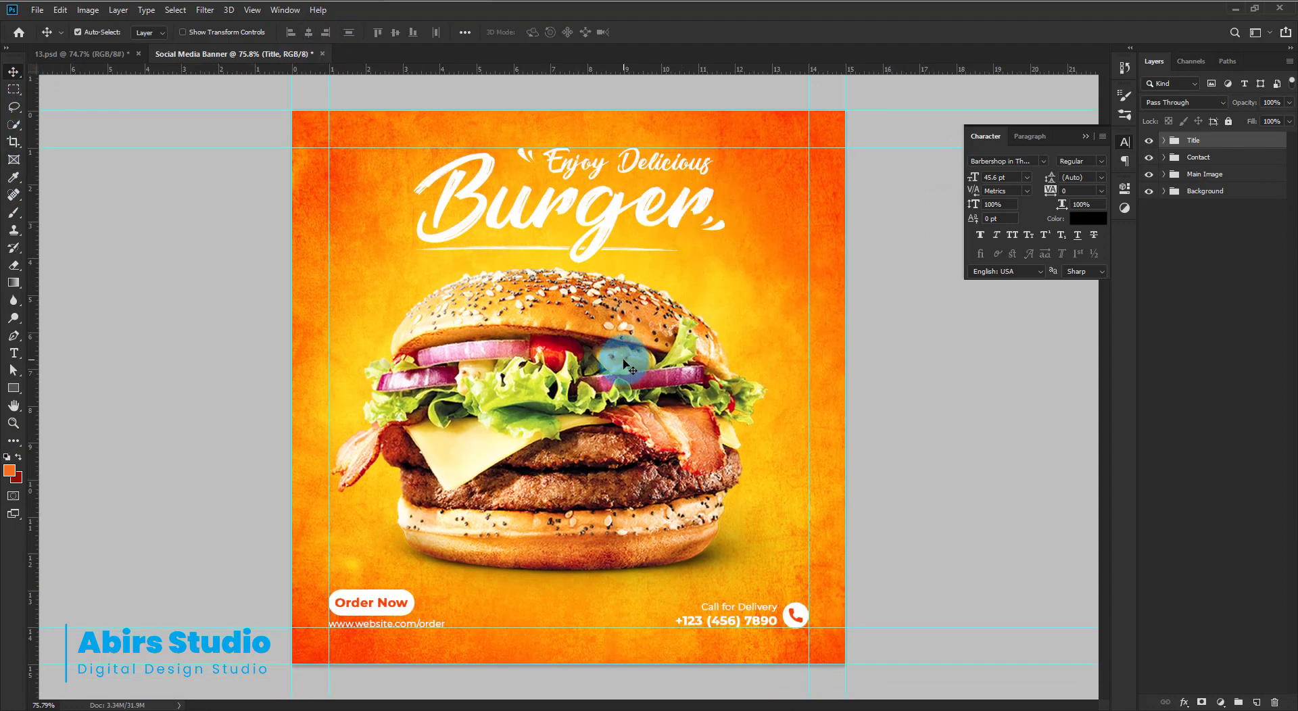
drag(623, 362, 608, 424)
key(ctrl+t)
drag(853, 174, 845, 182)
key(Return)
Set the opacity of the two texture layers in the Background group to 50%
click(1164, 219)
click(1221, 247)
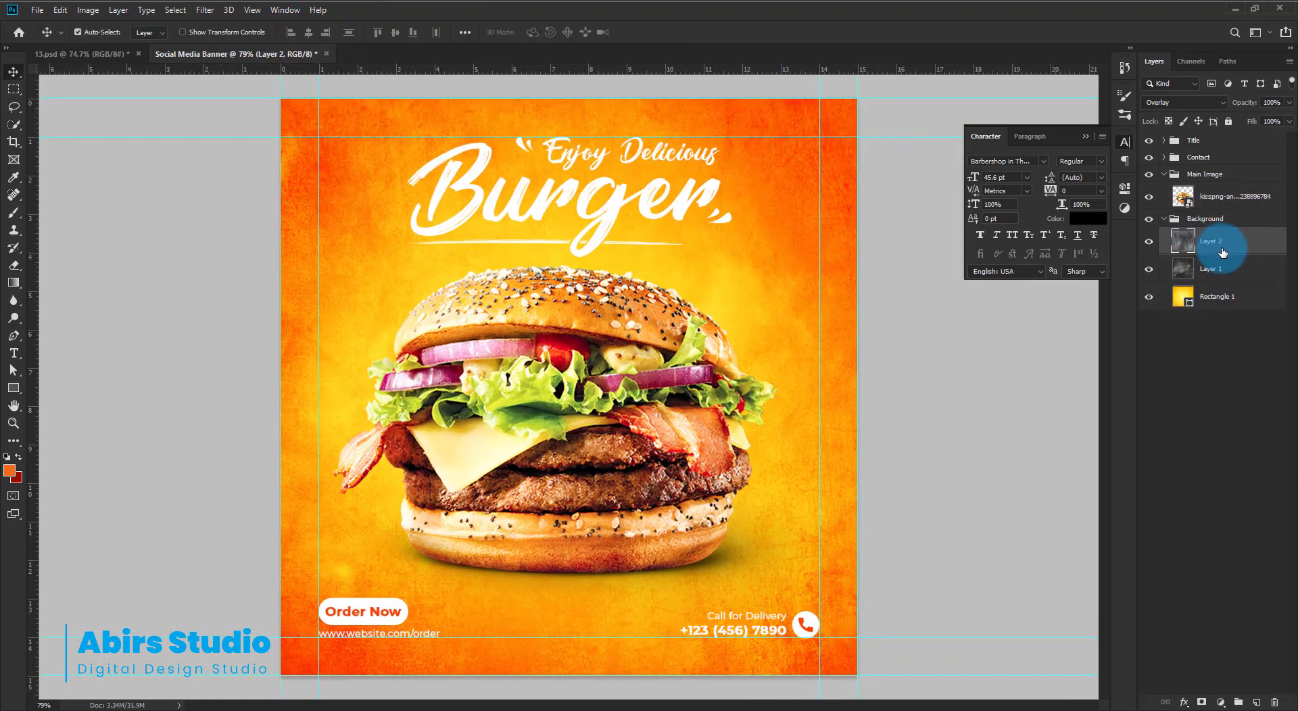
shift+click(1231, 268)
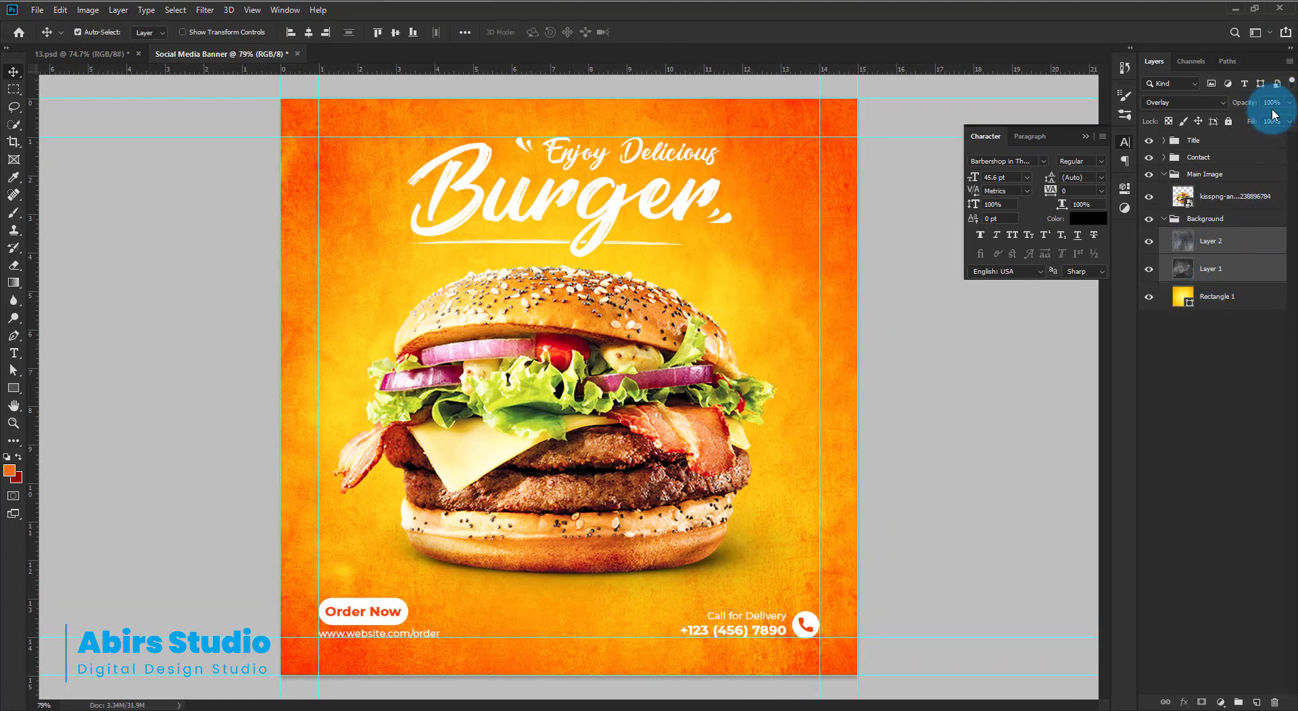
text(50)
key(Return)
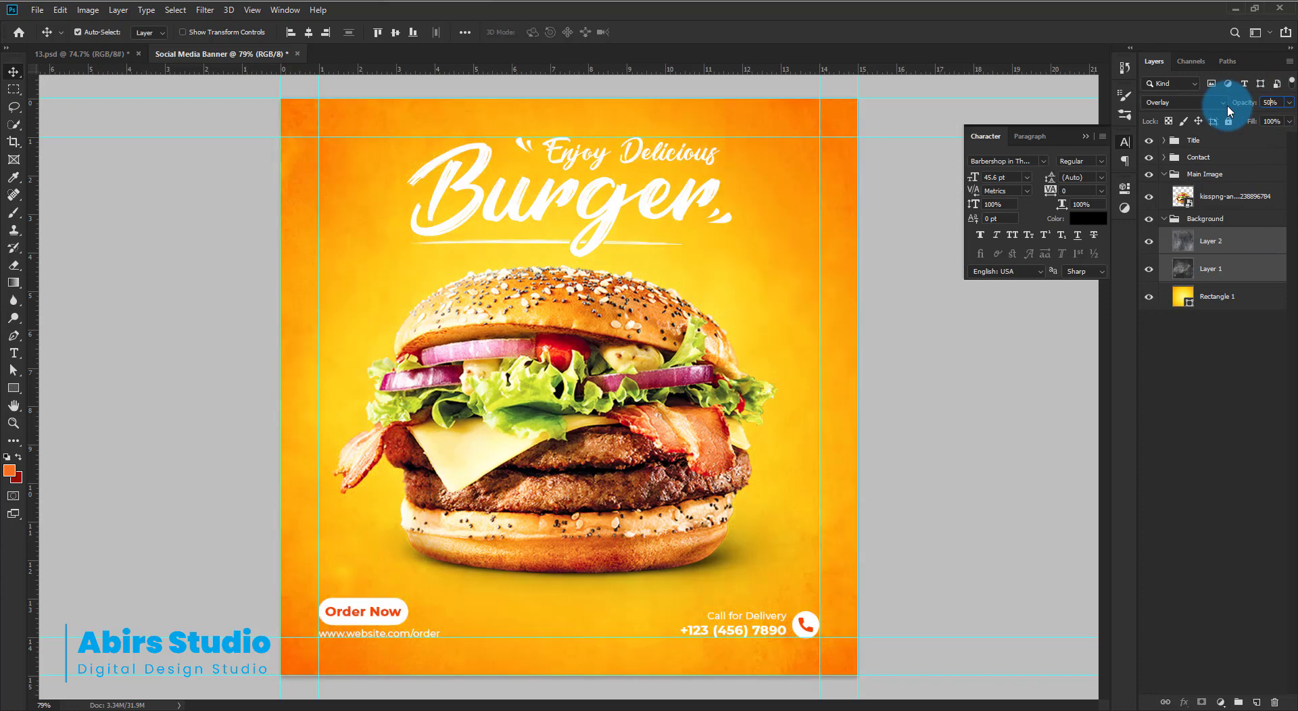
Draw a 72 × 1080 px gradient rectangle down the banner's left edge above the background rectangle, keeping its blend mode Normal
click(1221, 297)
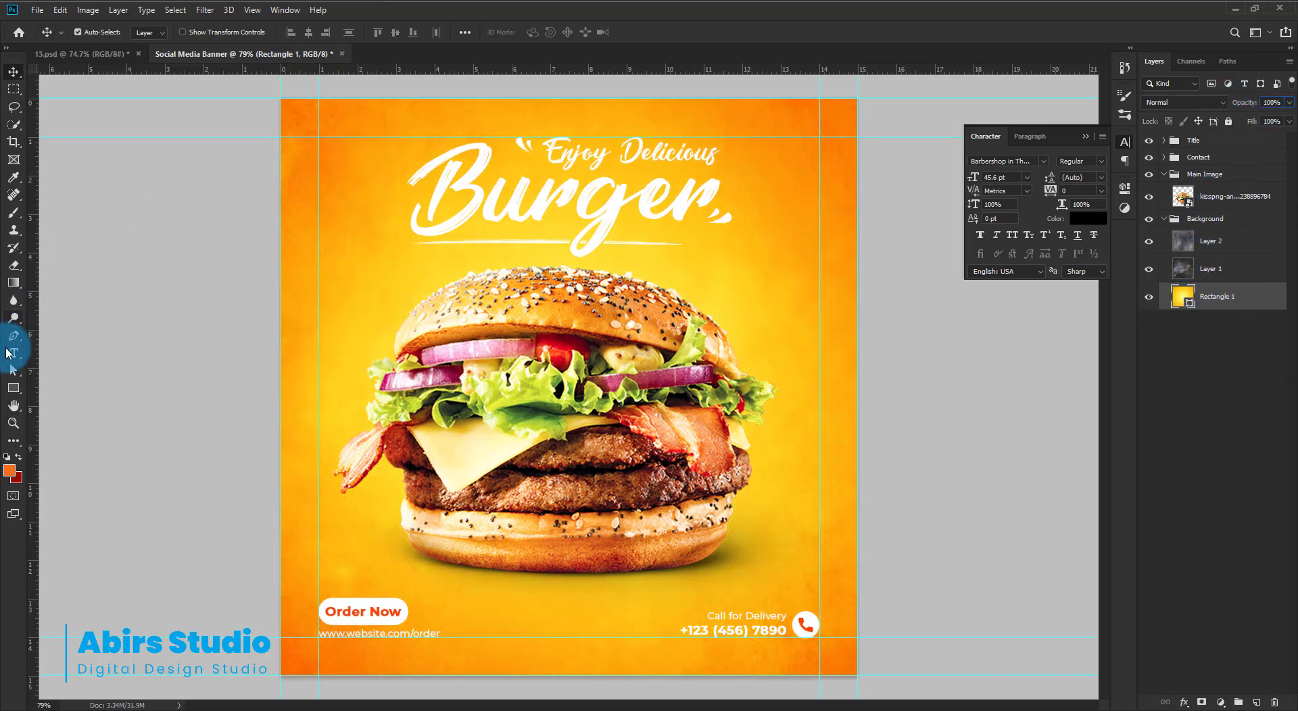
click(13, 389)
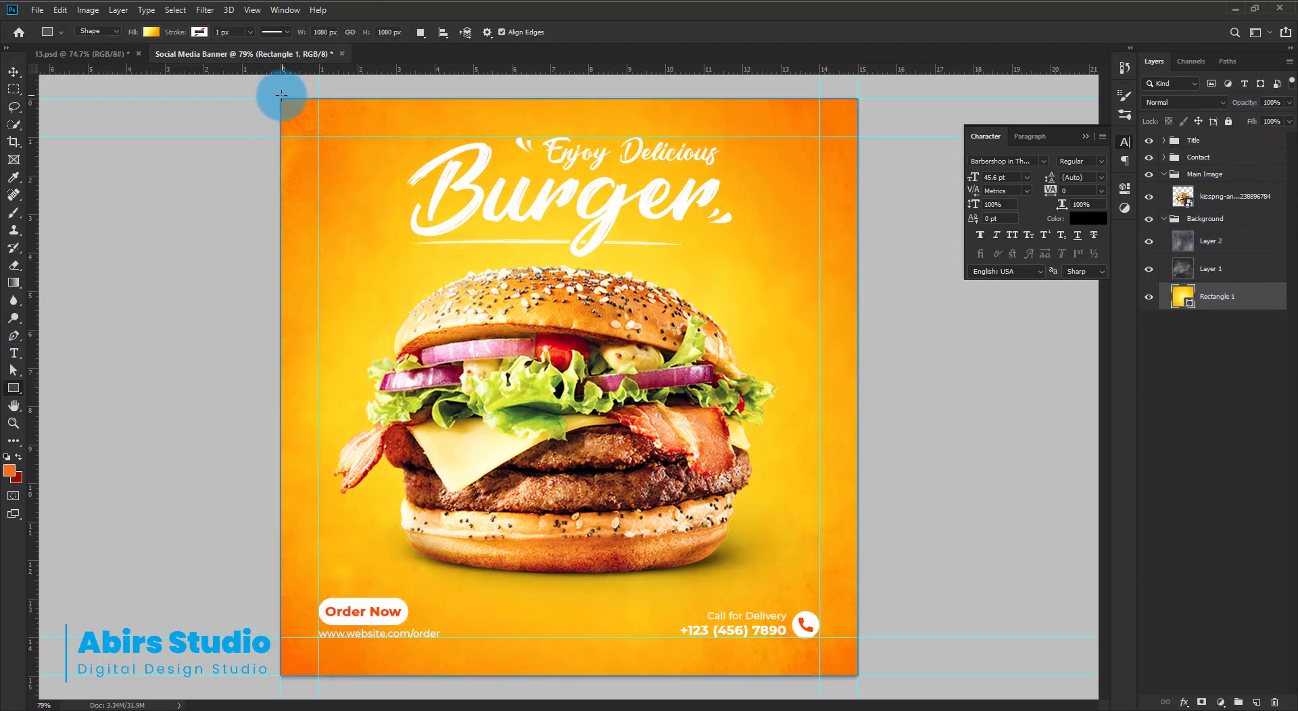
drag(279, 96, 323, 681)
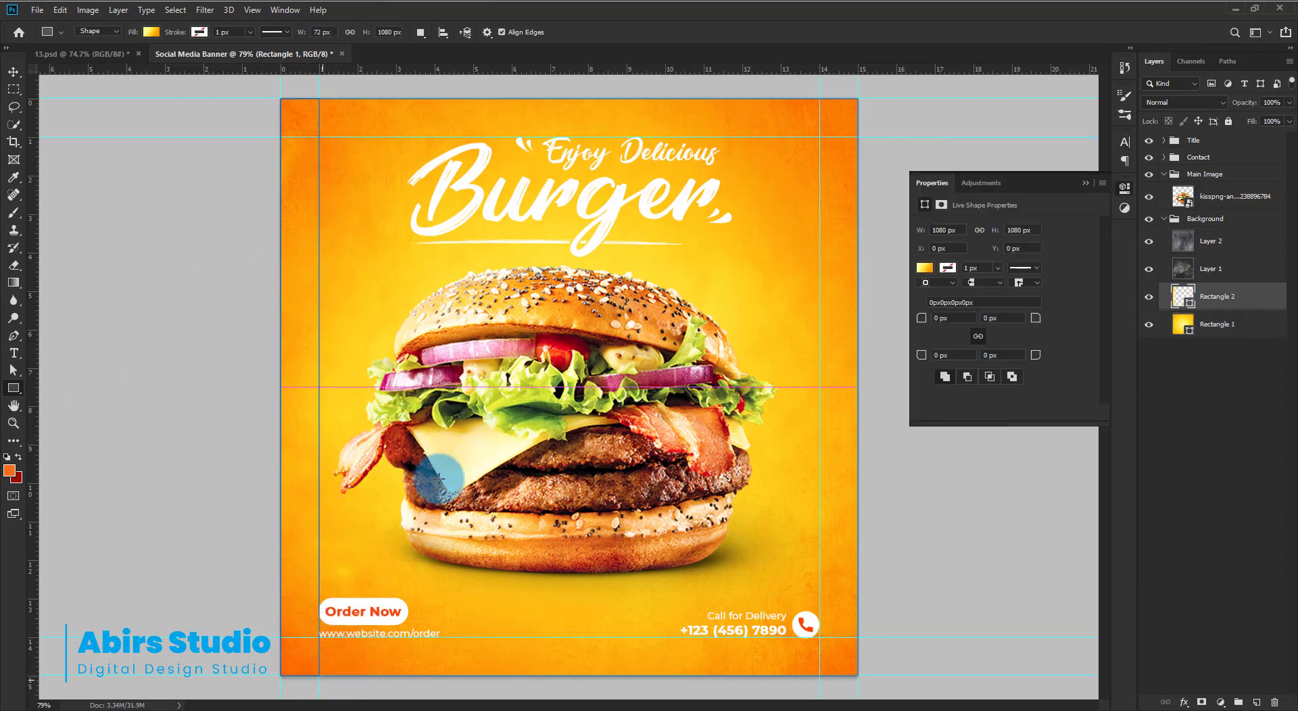
click(1082, 182)
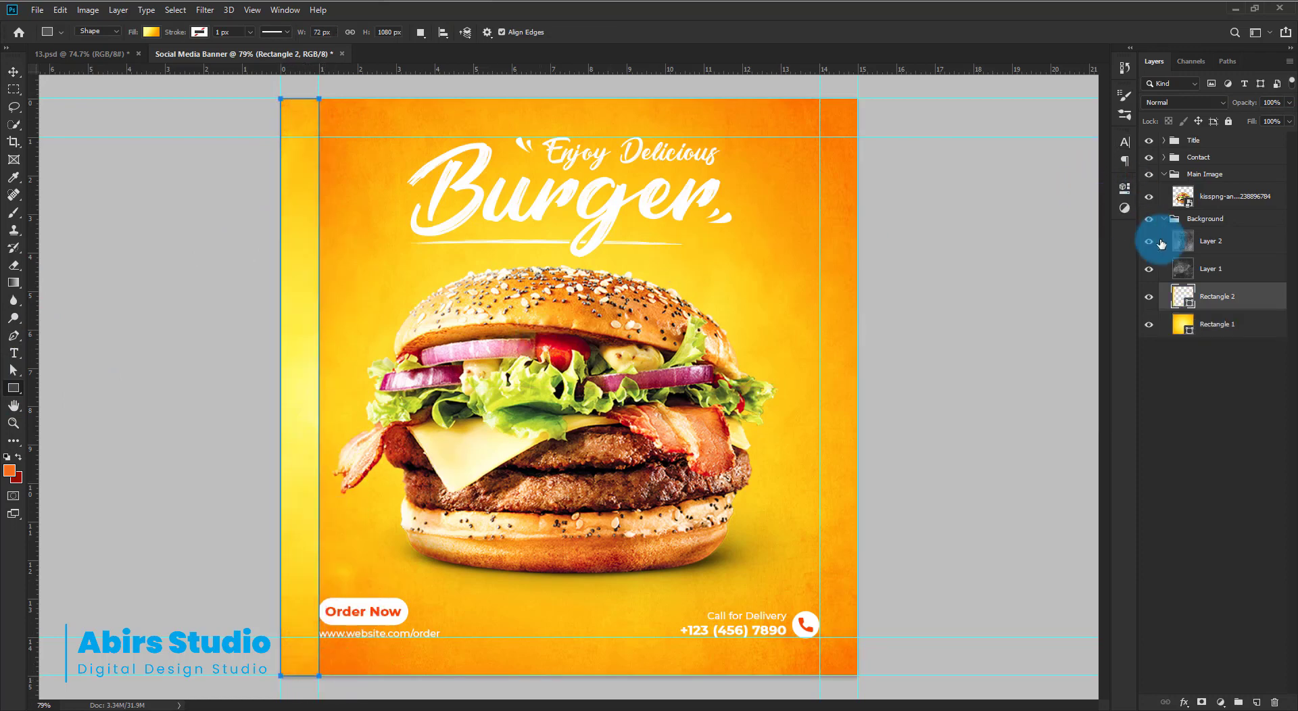
click(1177, 100)
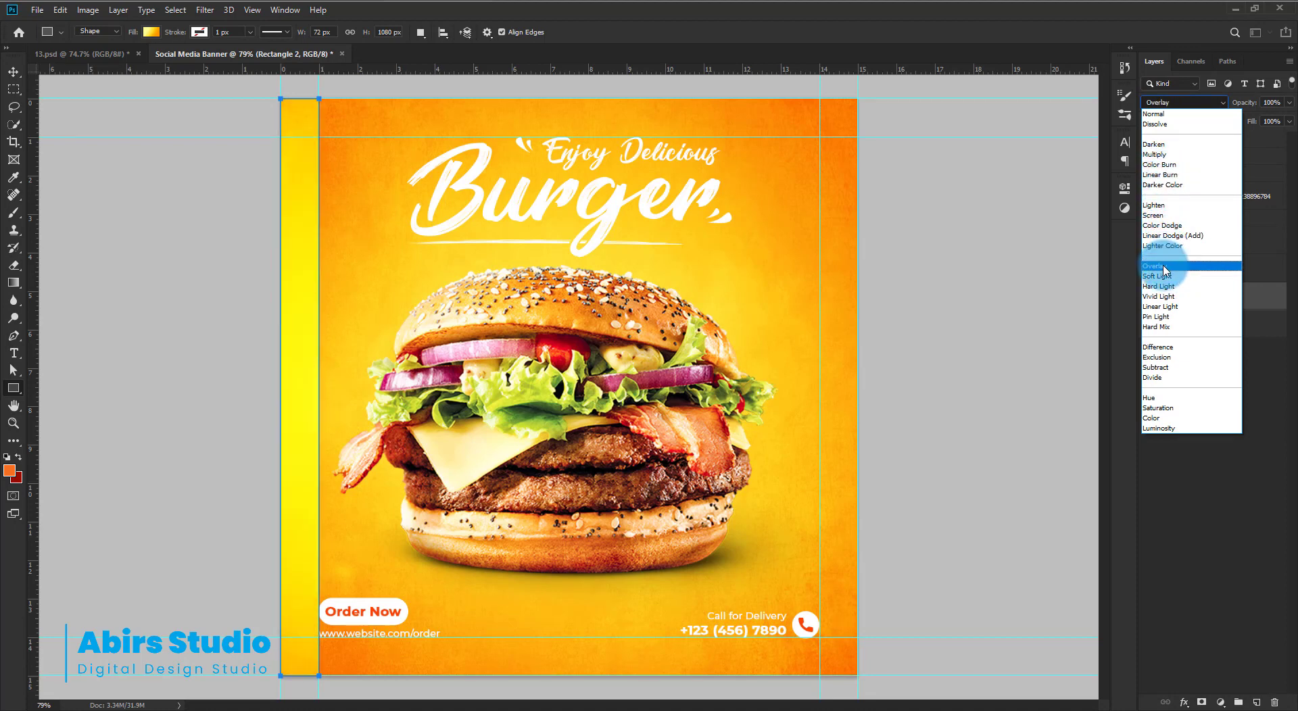
click(1161, 114)
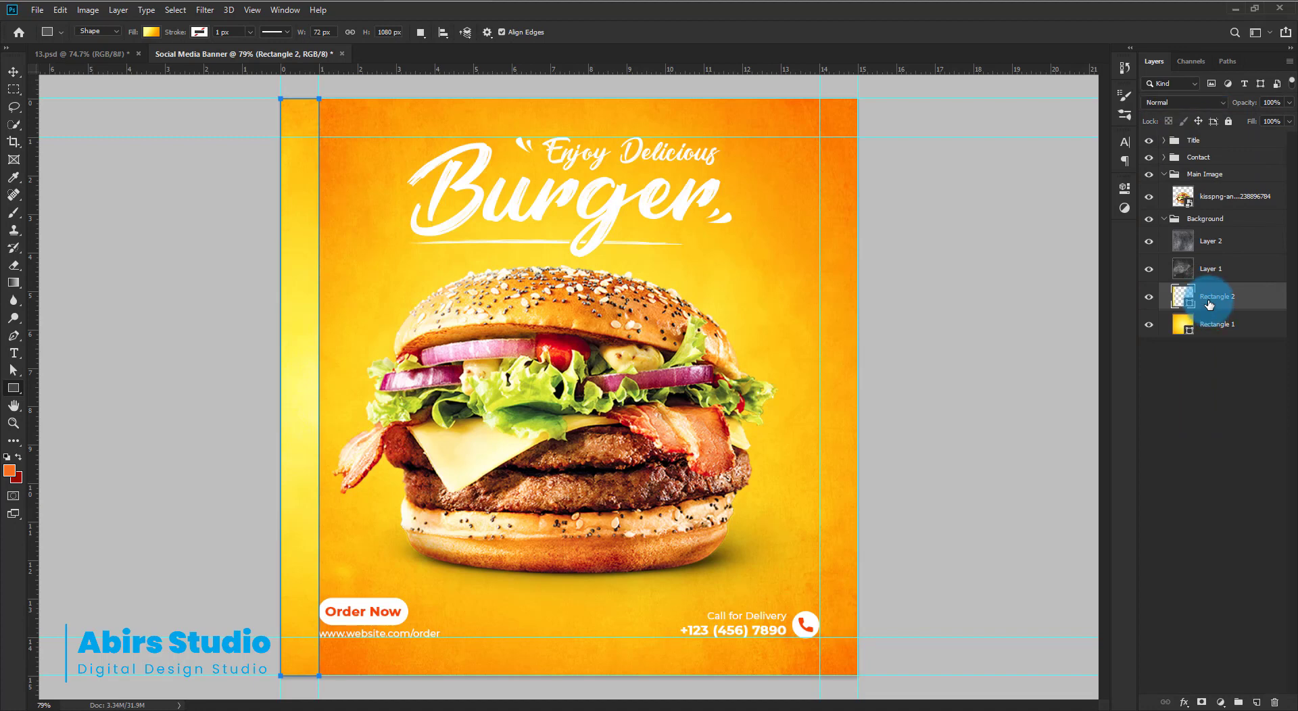
Duplicate the vertical stripe twice, placing the copies to its right with narrow gaps, the second copy at X 226 px
key(ctrl+t)
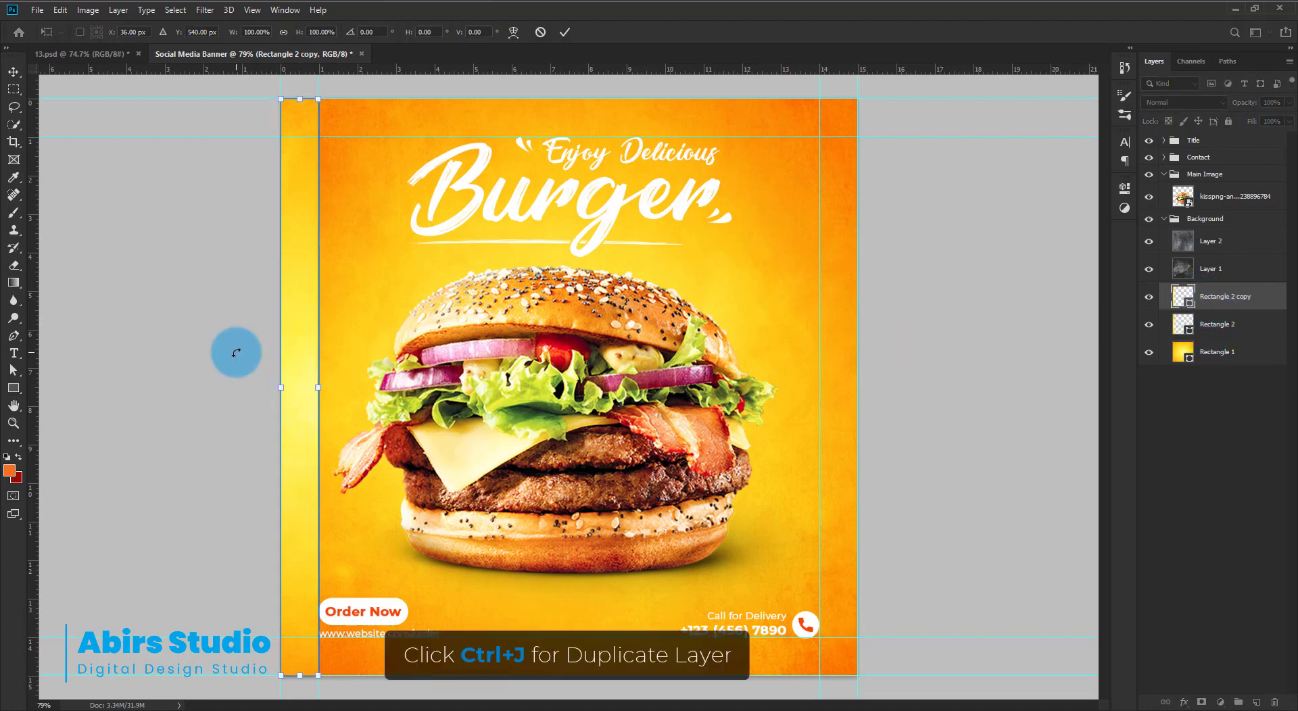
drag(295, 352, 351, 356)
key(Return)
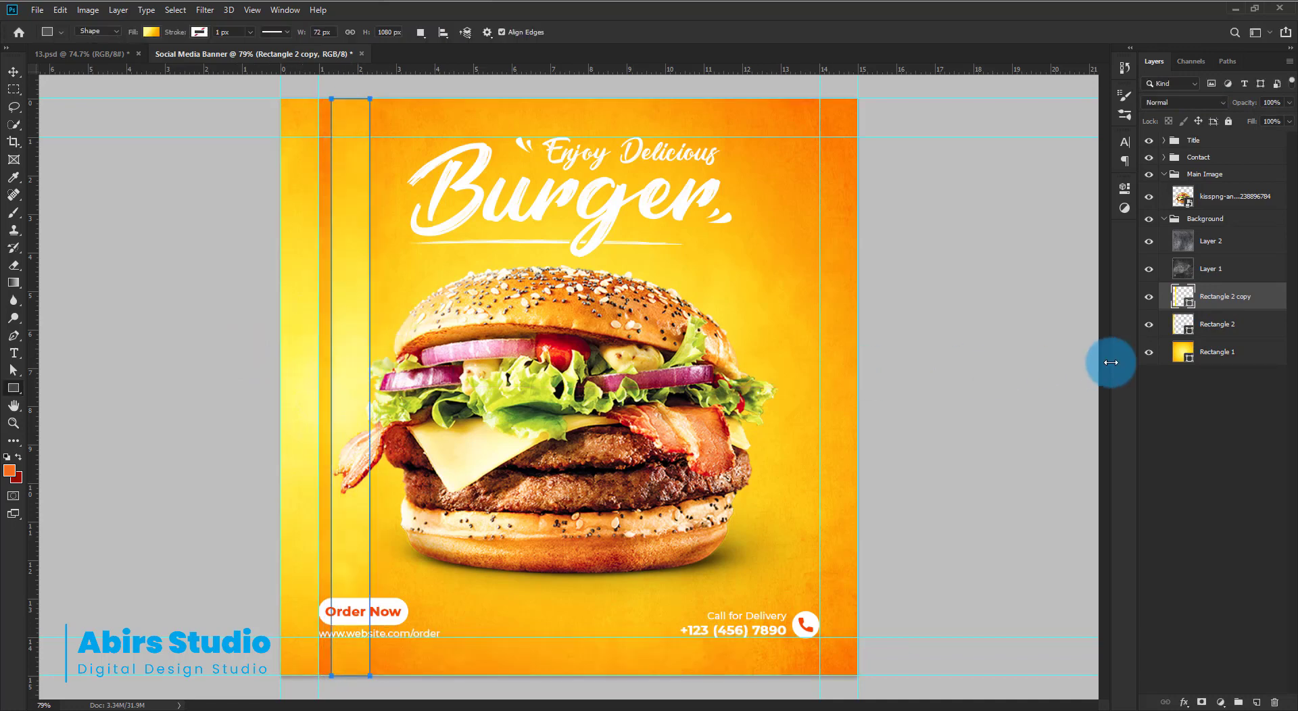
key(ctrl+alt+t)
drag(351, 347, 401, 349)
click(942, 328)
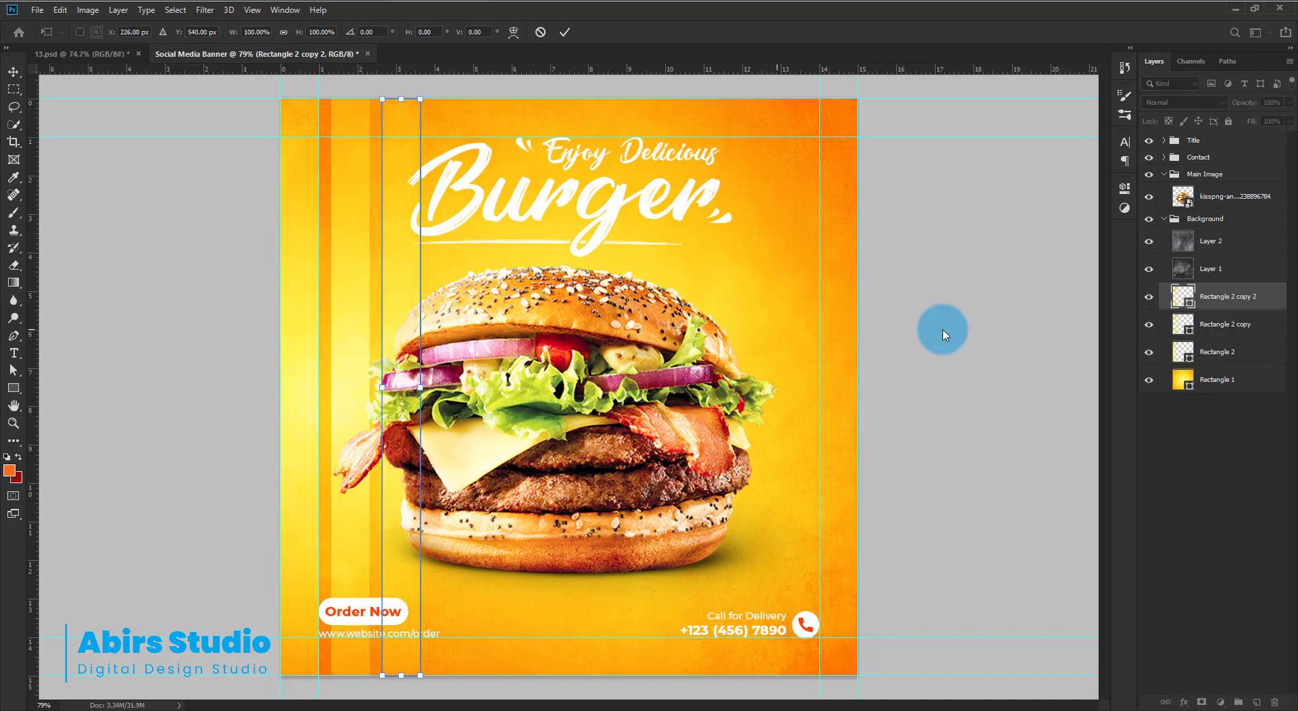
Distribute the three vertical stripes evenly in the horizontal direction
shift+click(1217, 353)
key(v)
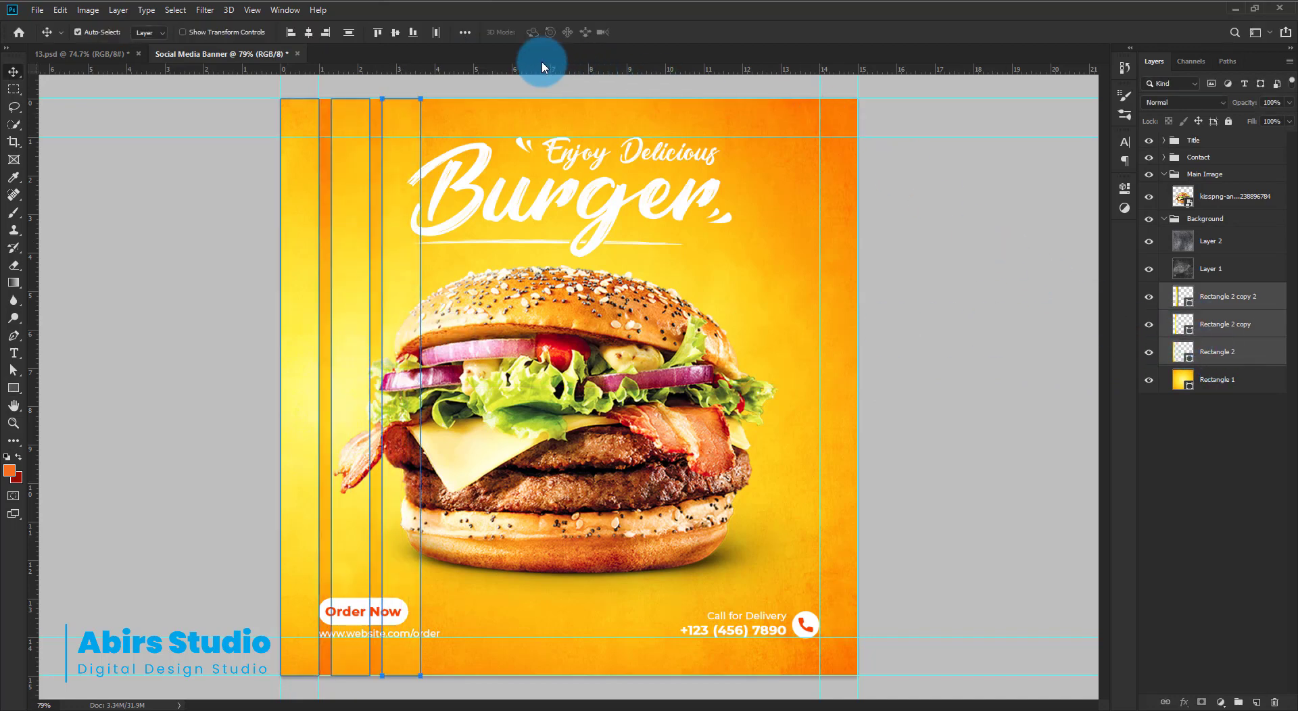
click(436, 34)
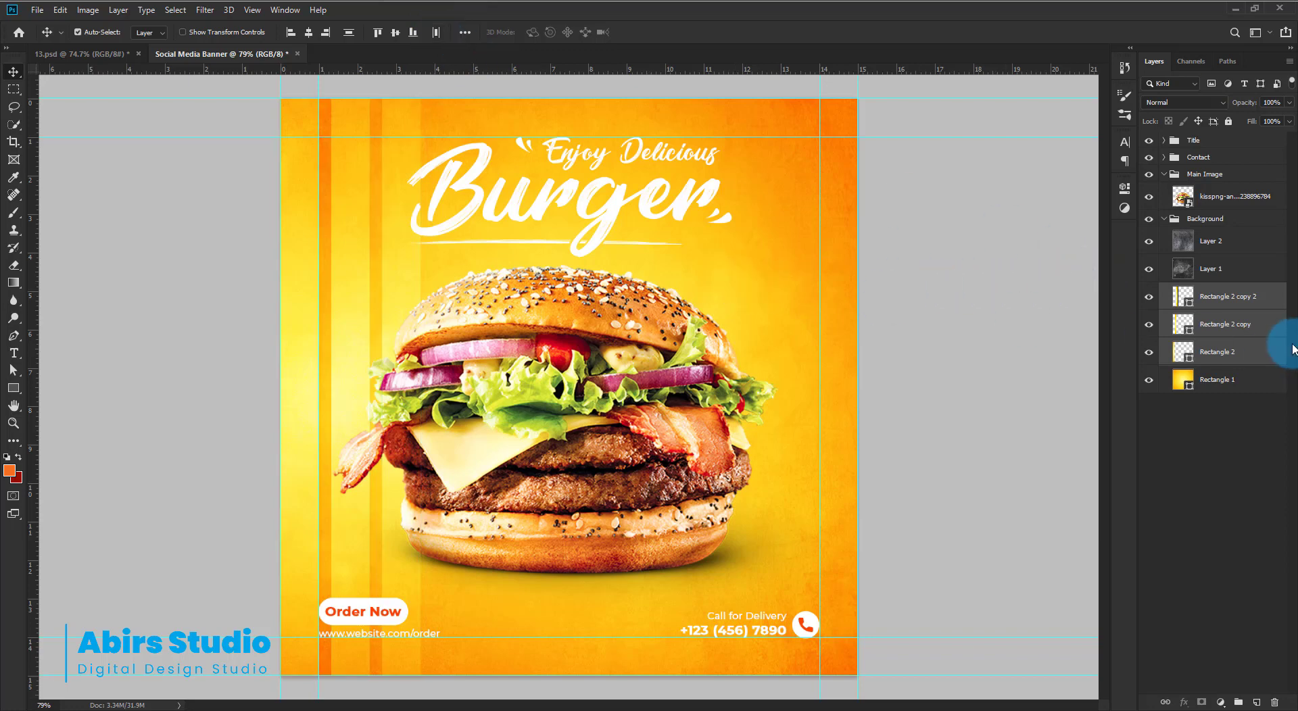
Set the three stripes to 25% opacity and the Overlay blend mode
text(20)
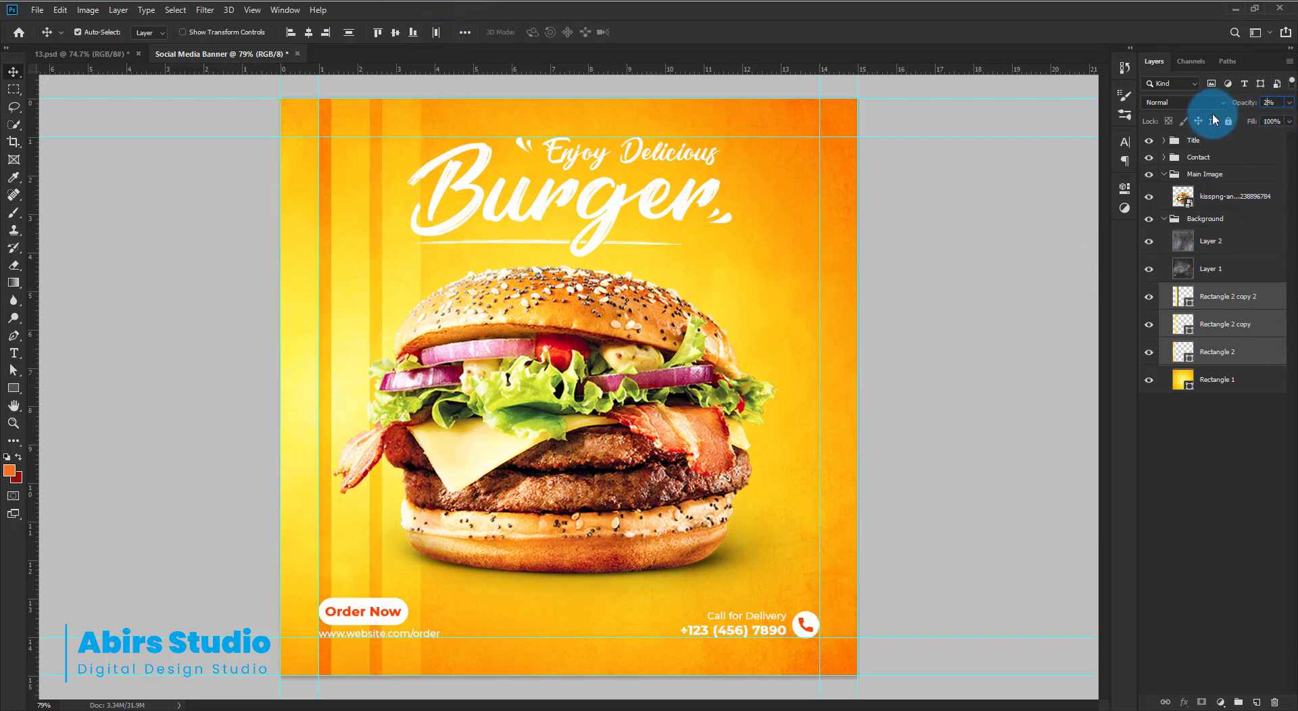
key(Return)
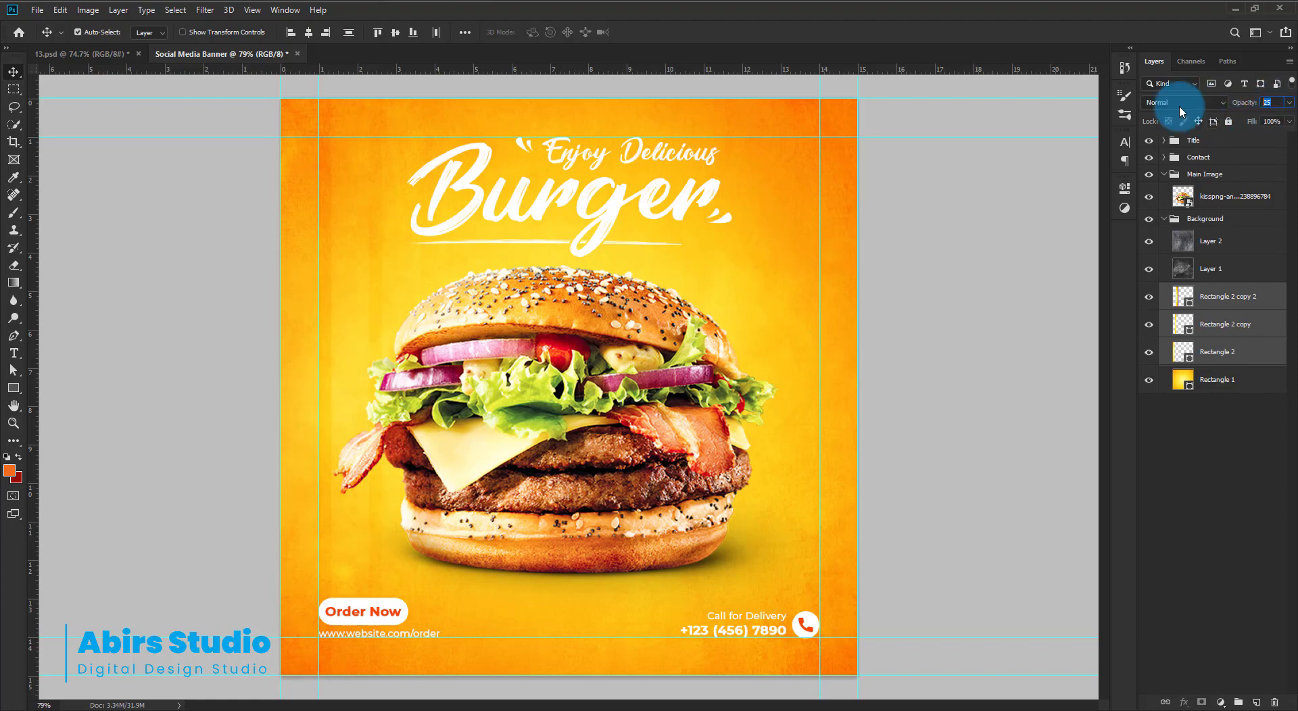
click(1180, 108)
click(1166, 265)
Return the background texture layers to 100% opacity
scroll(1223, 110, up, 2)
click(1243, 245)
scroll(1257, 114, down, 1)
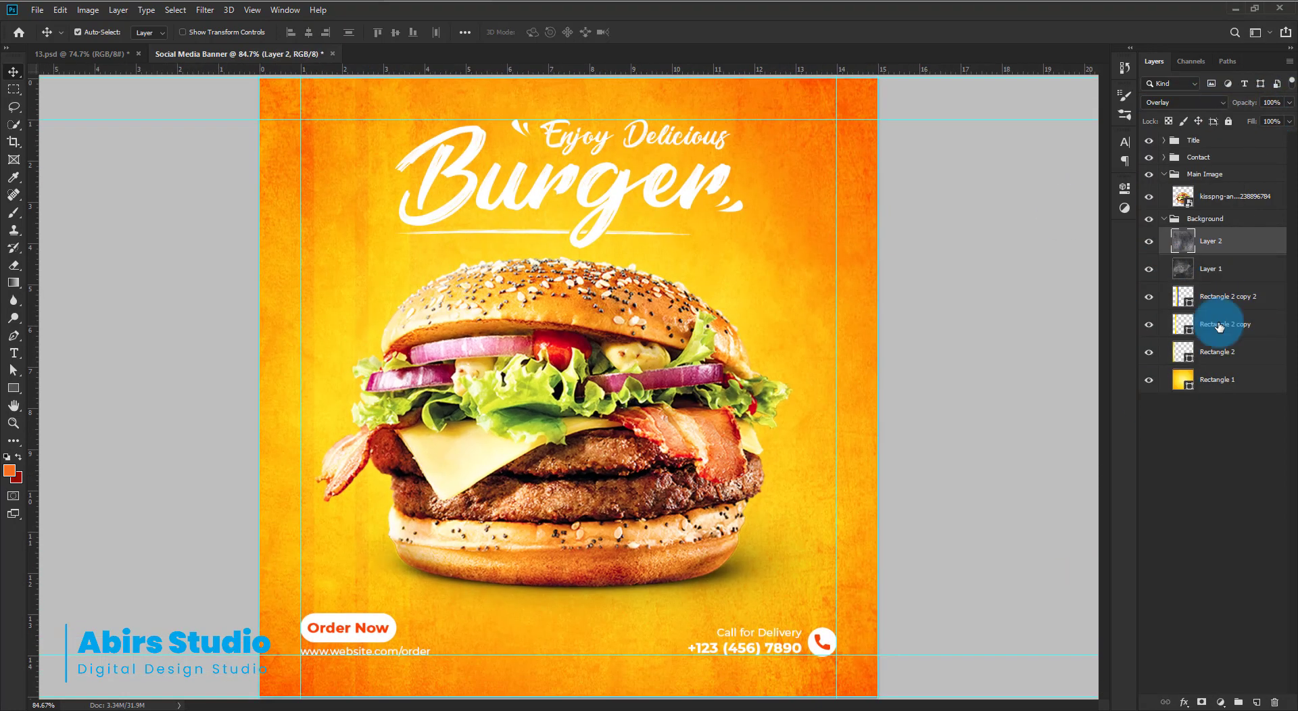
Widen the three stripes together by extending their right edge toward the middle of the banner
click(1219, 352)
shift+click(1225, 297)
key(ctrl+t)
drag(410, 388, 440, 385)
key(Return)
scroll(441, 385, down, 1)
Set the three stripes' opacity to 30% and duplicate all three layers
click(1271, 103)
text(30)
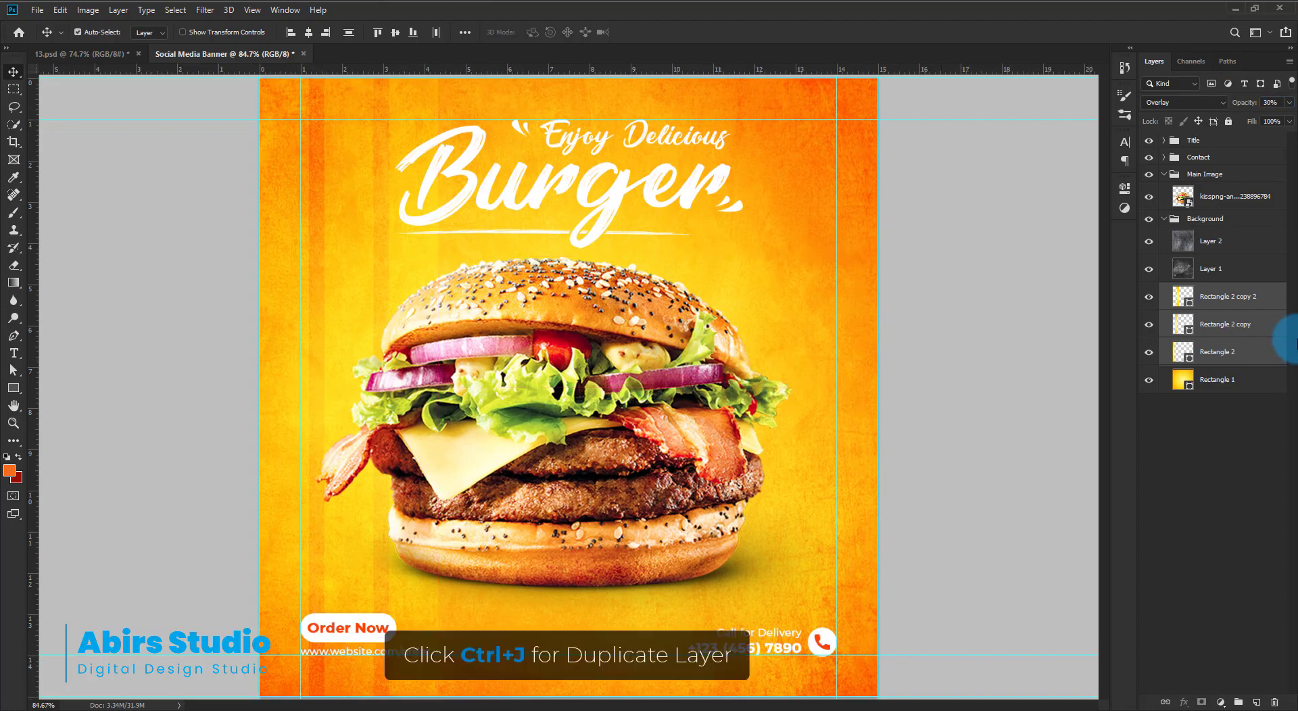
key(ctrl+j)
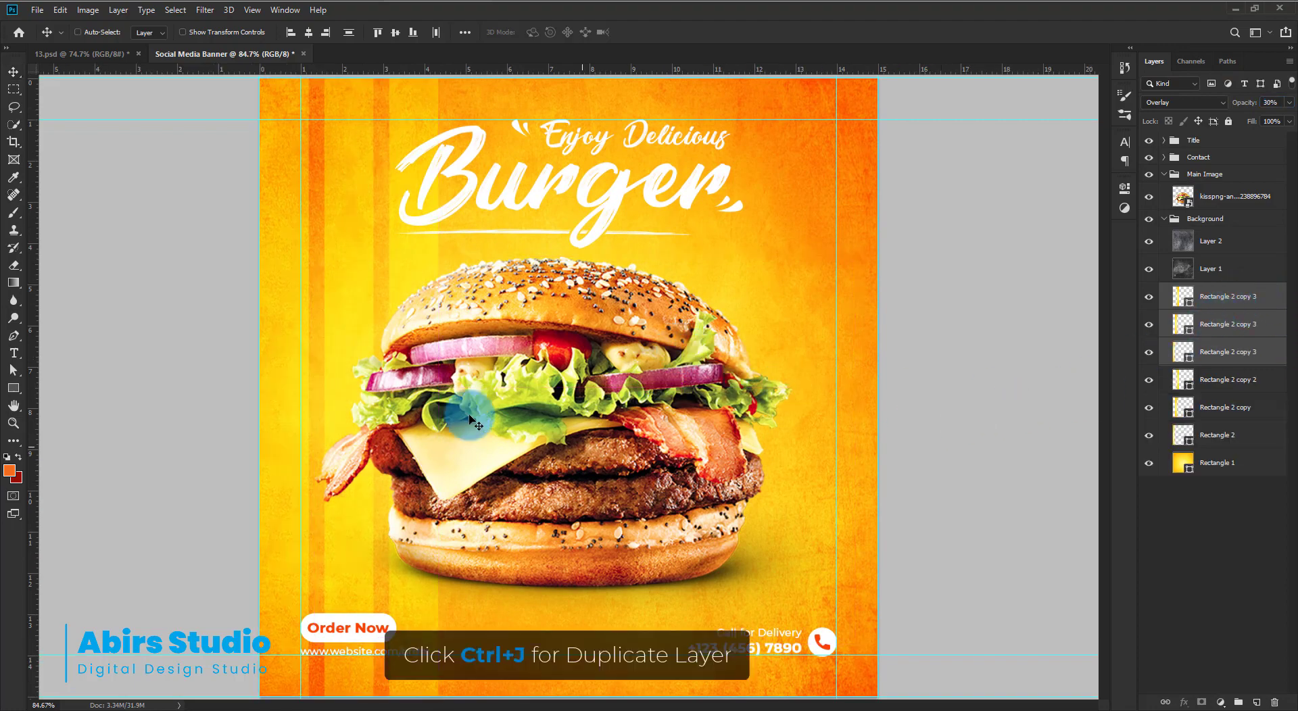
Move the three duplicated stripes to the banner's right edge
key(ctrl+t)
drag(543, 336, 850, 347)
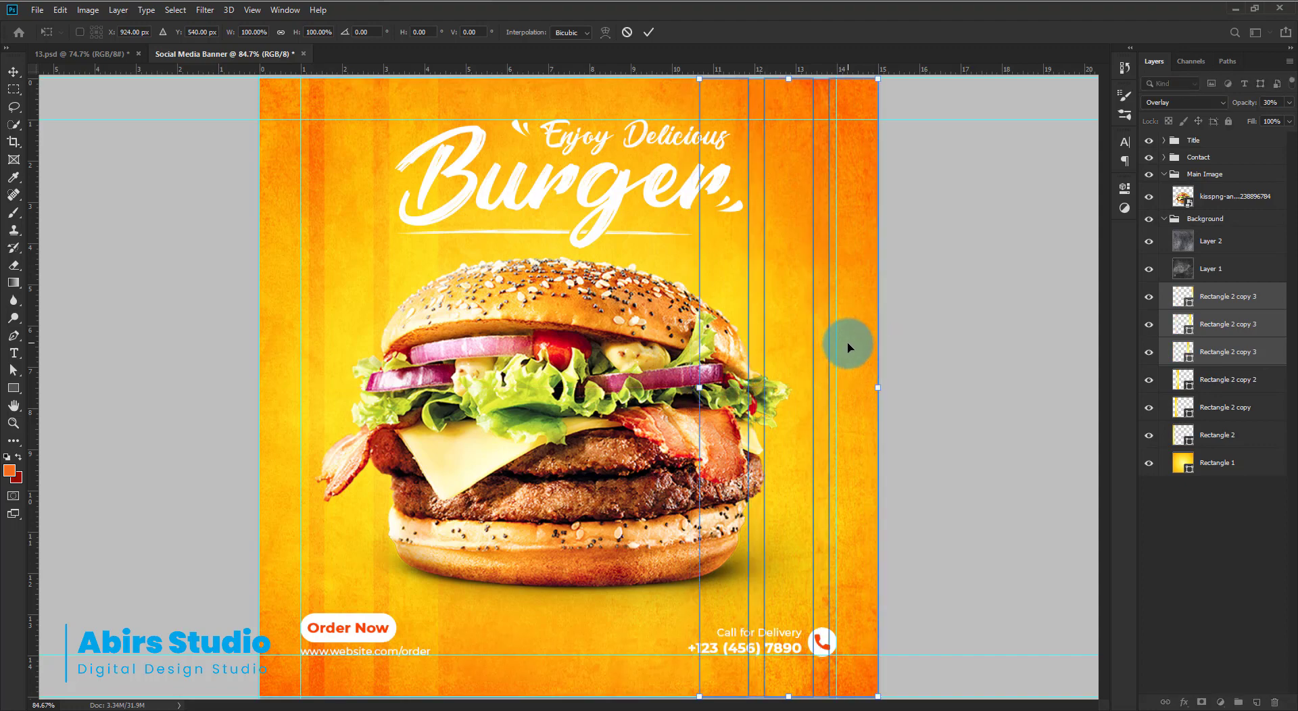
key(Return)
scroll(714, 330, down, 5)
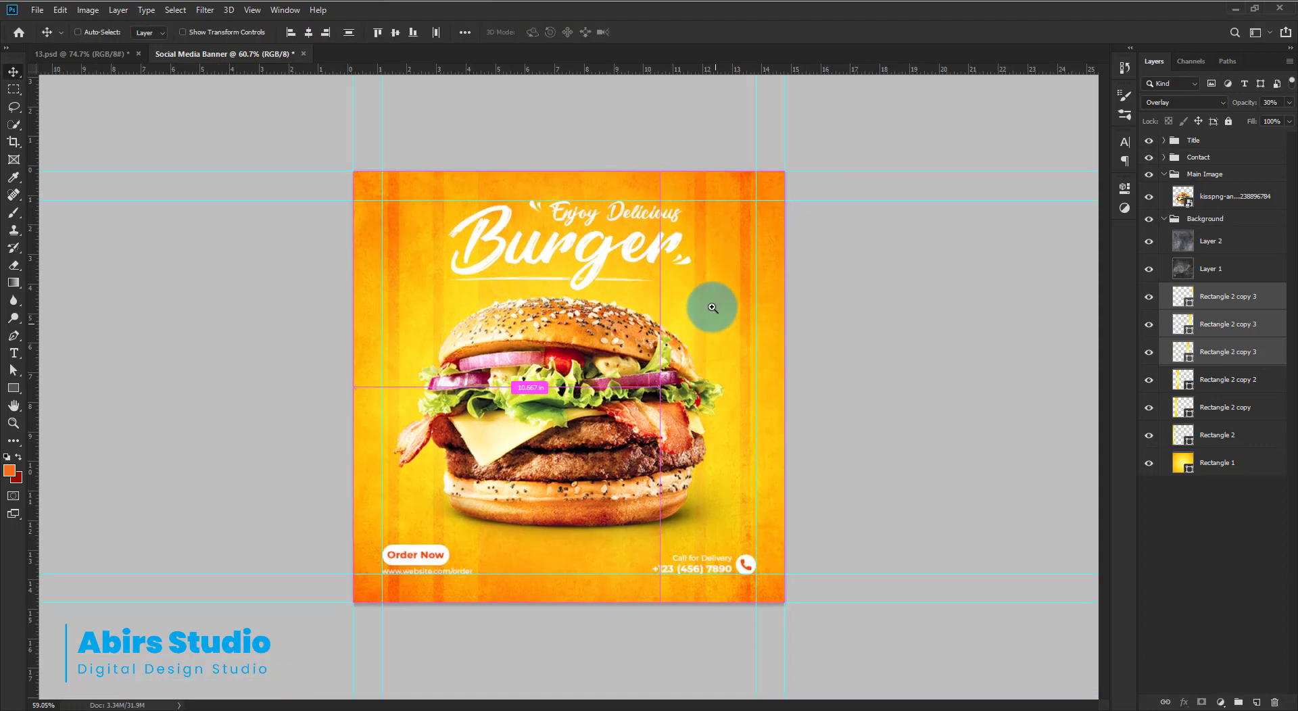
scroll(536, 261, up, 3)
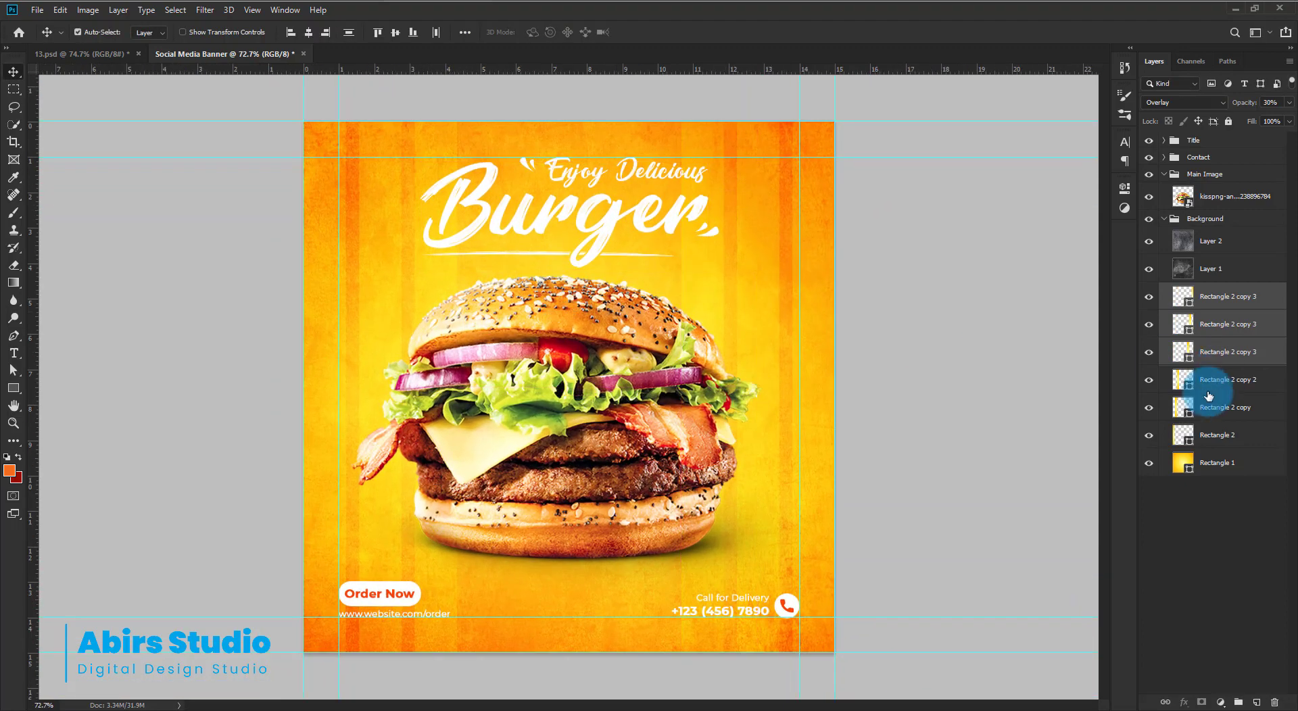
Set all six stripe layers to 25% opacity
shift+click(1219, 435)
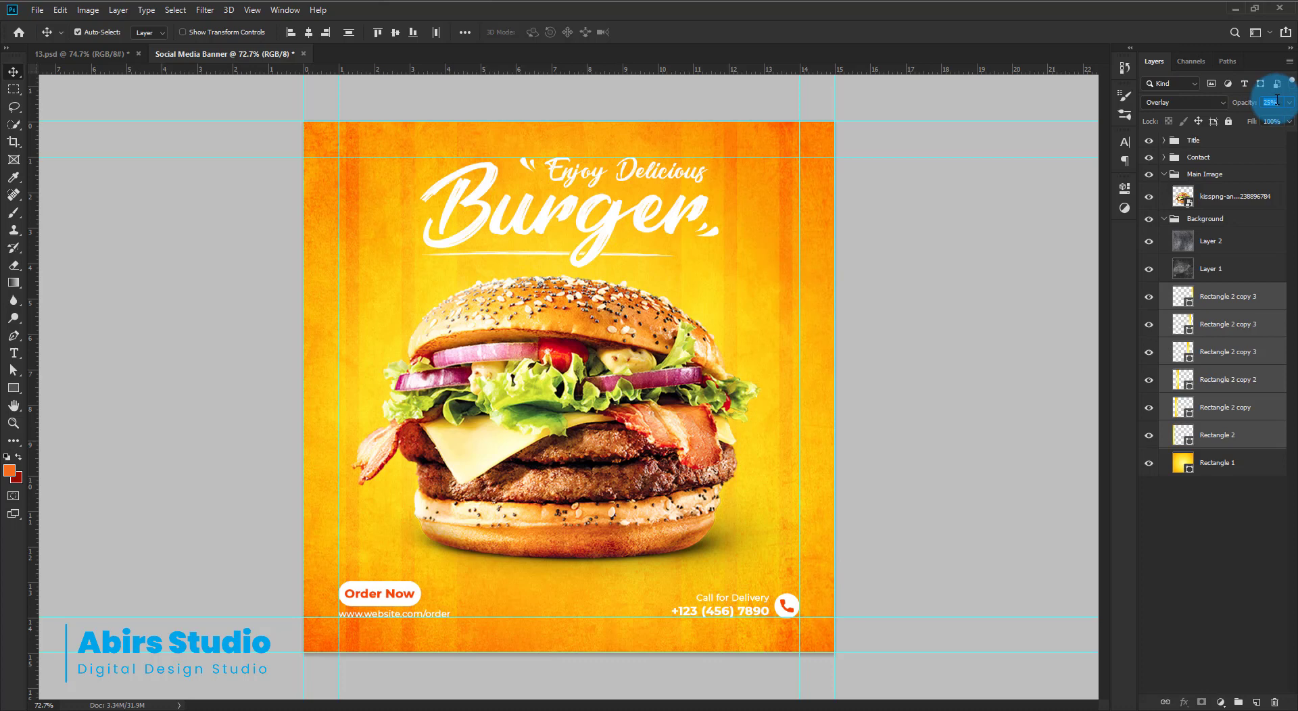
scroll(660, 354, up, 1)
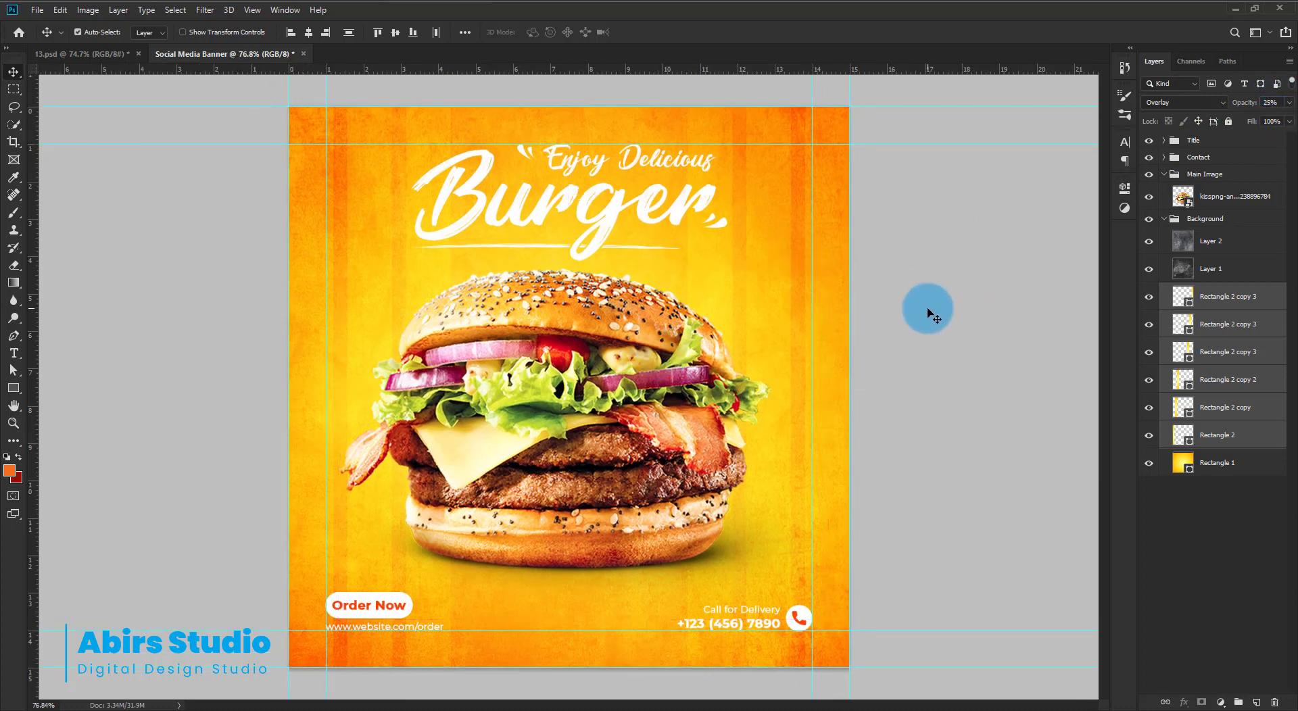
click(929, 313)
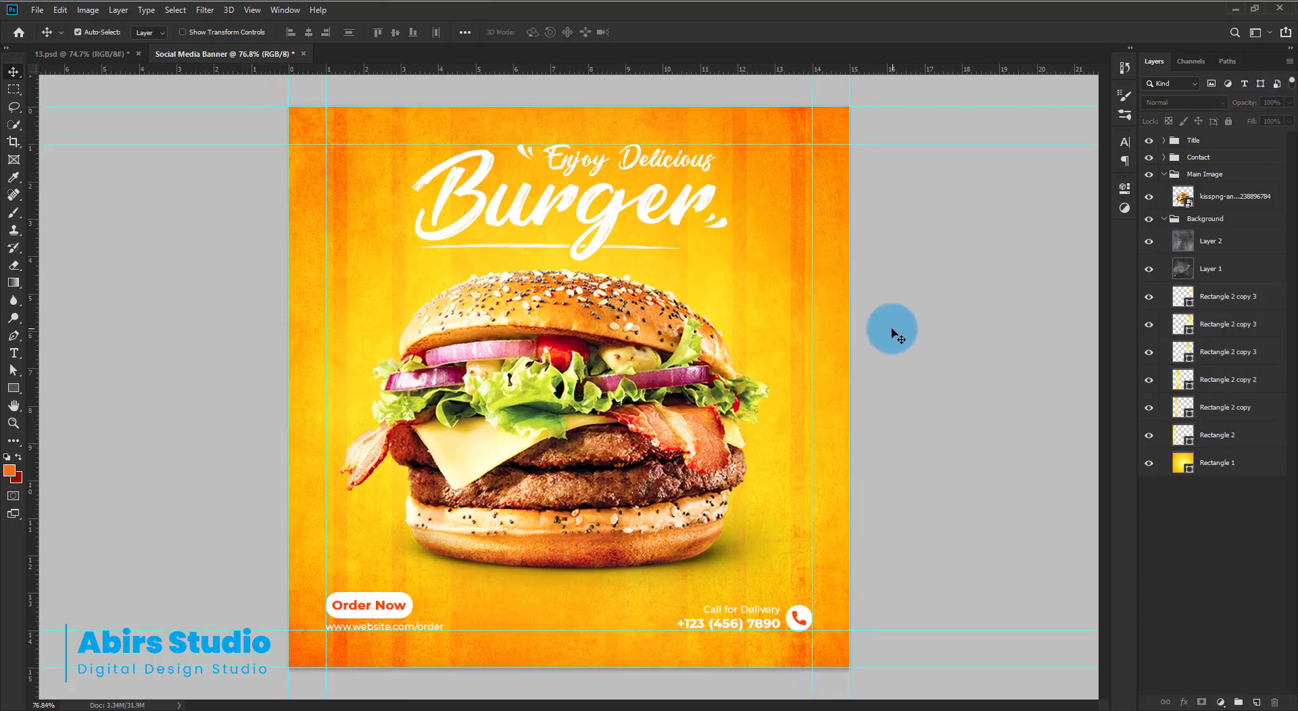
Collapse the Background and Main Image layer groups
click(1164, 220)
click(1163, 174)
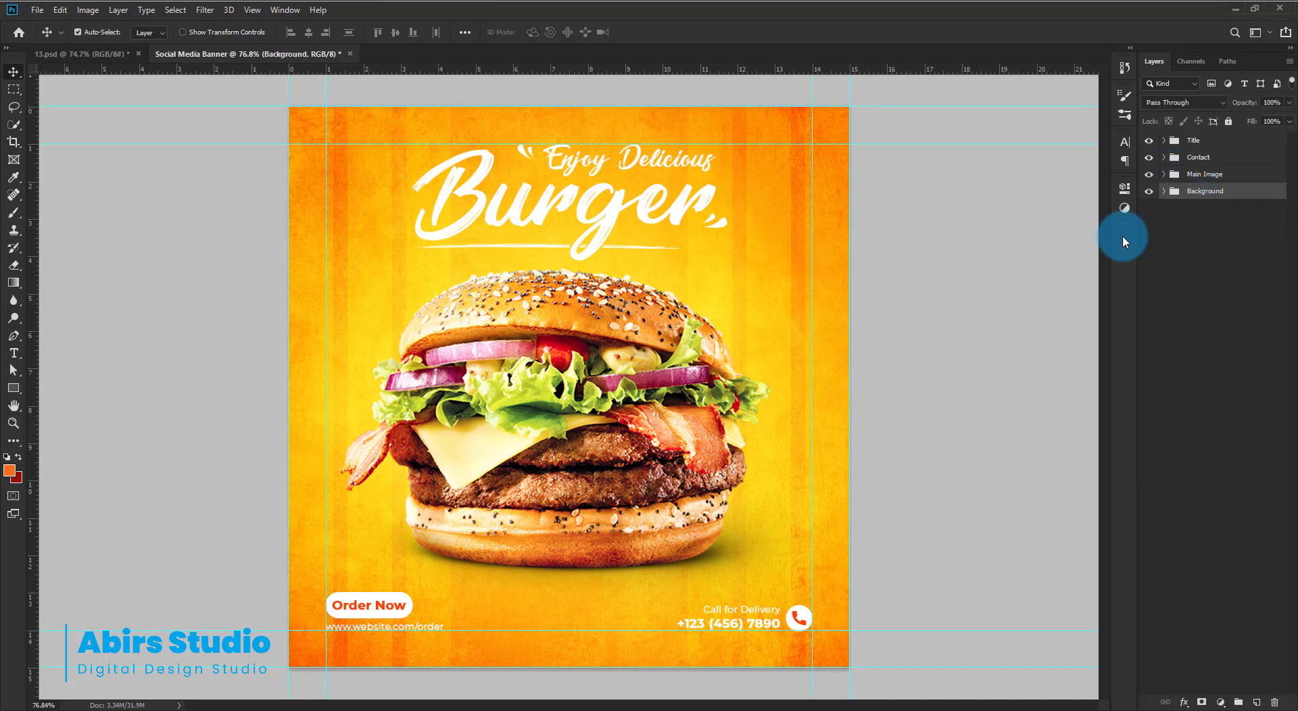
scroll(657, 296, up, 1)
click(913, 347)
Draw the looping arrow custom shape between the burger and the Order Now button, on a layer directly above the Background group
scroll(603, 455, up, 2)
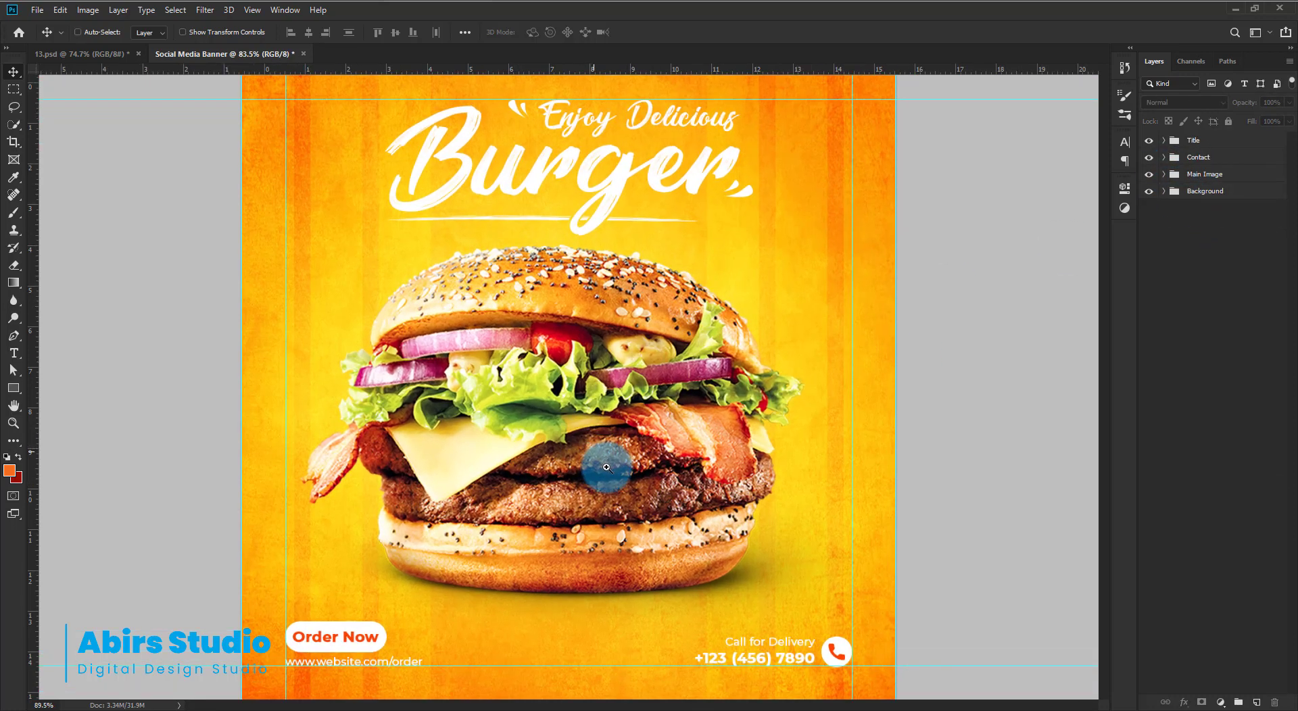
scroll(493, 471, up, 1)
scroll(494, 472, up, 1)
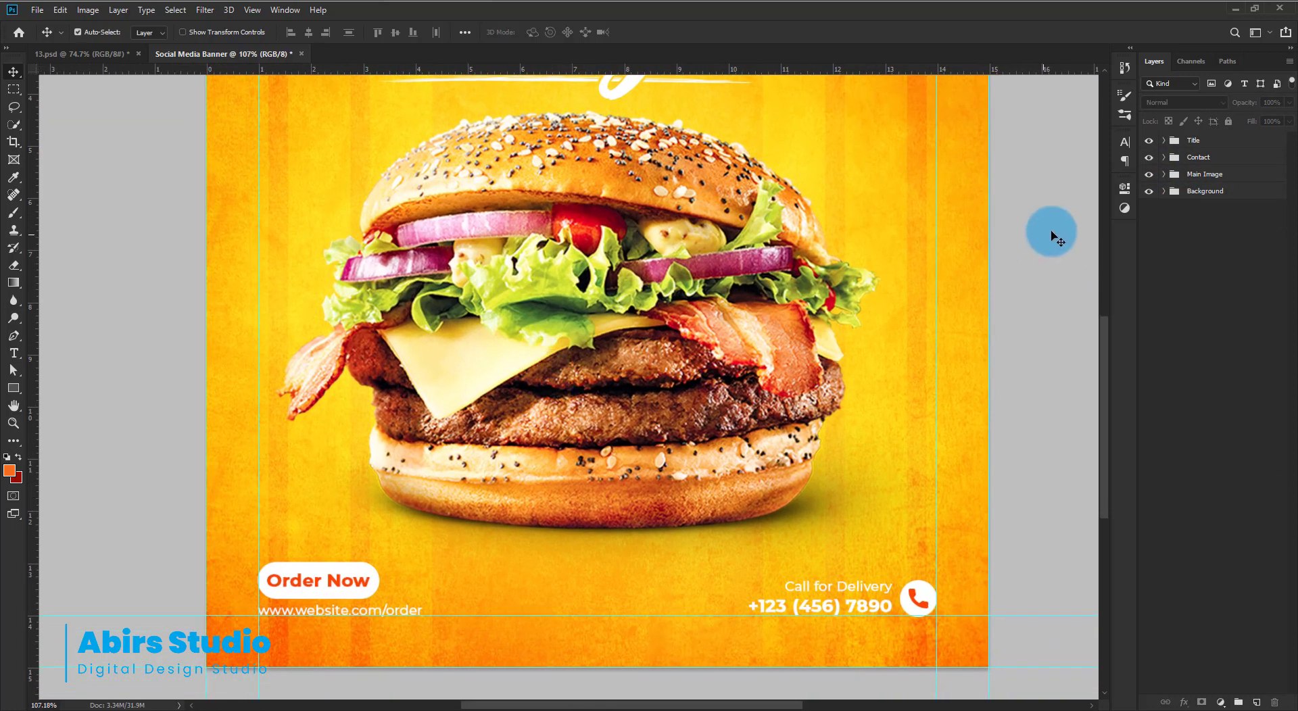
click(1201, 192)
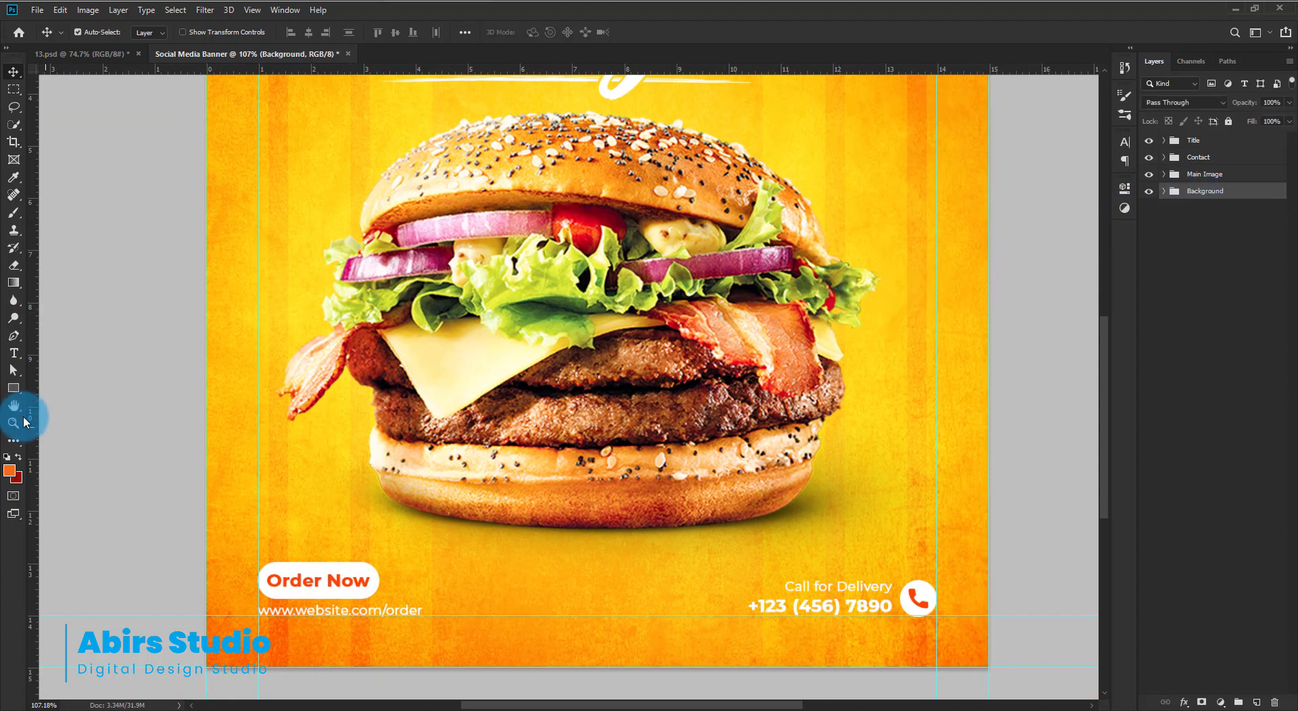
click(12, 391)
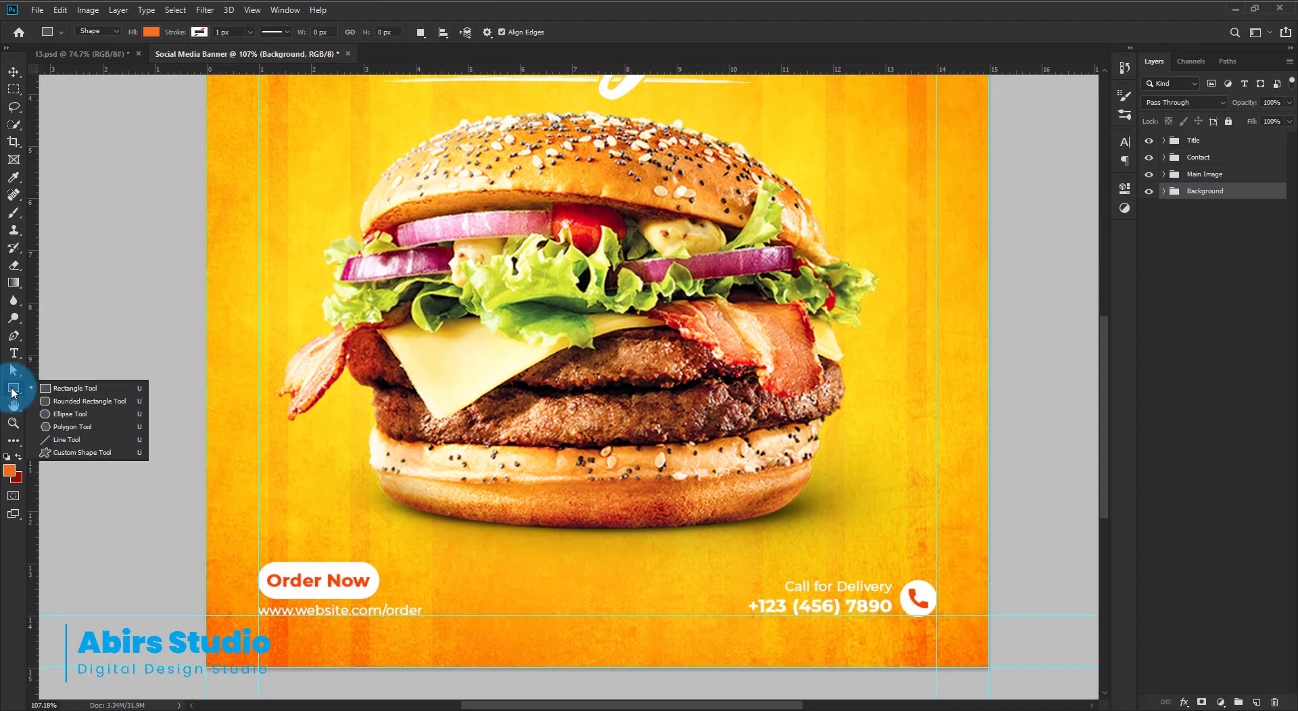
click(82, 452)
click(548, 35)
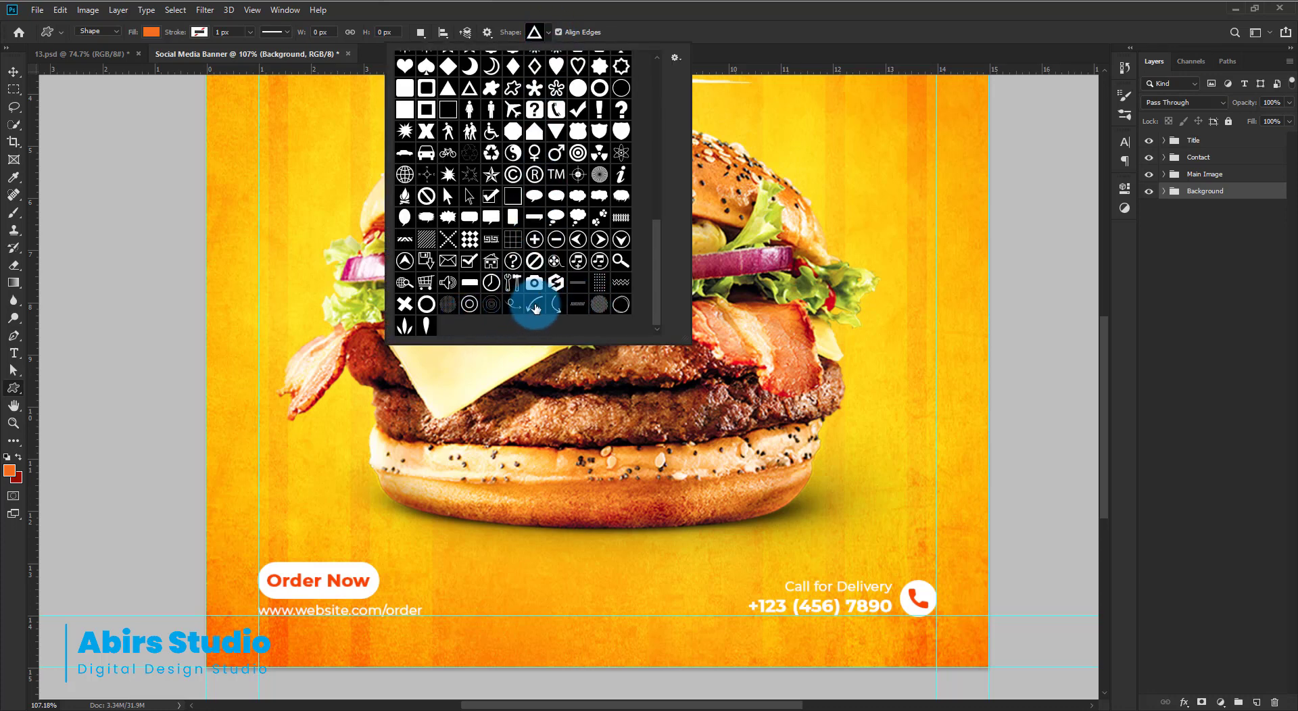
scroll(542, 302, up, 1)
scroll(542, 302, down, 1)
click(510, 304)
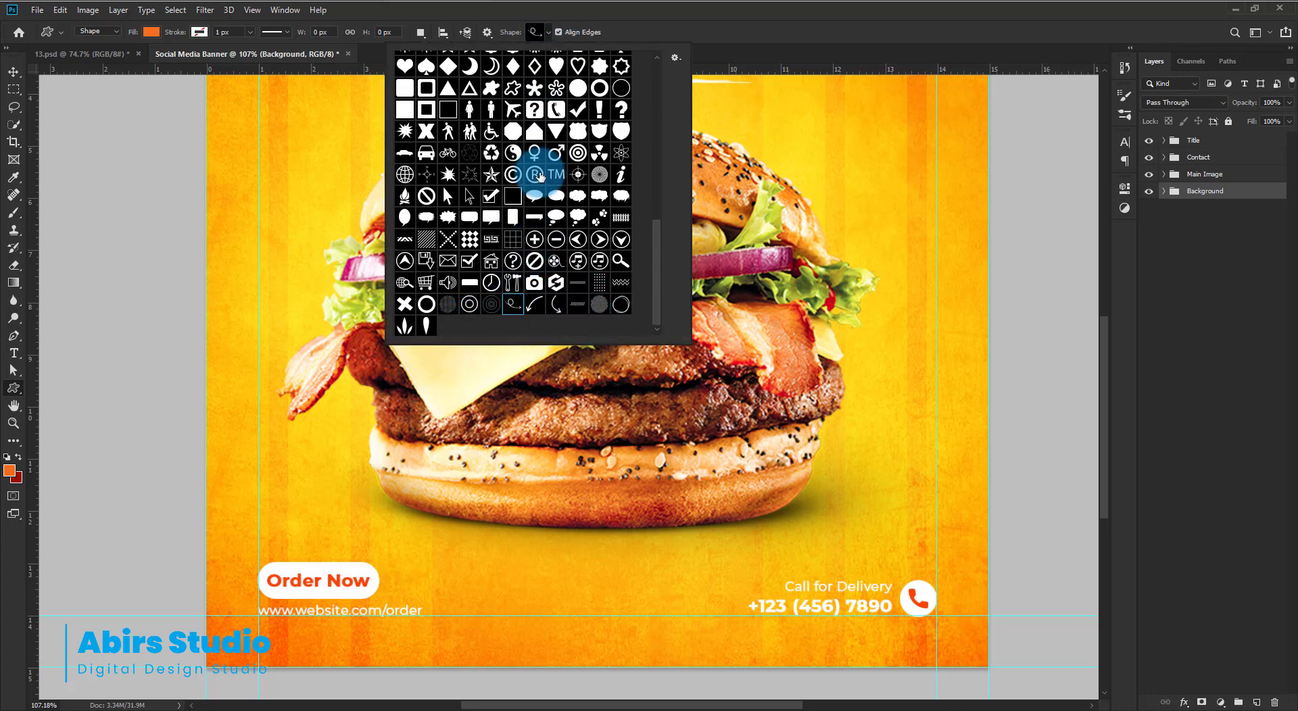
click(535, 32)
drag(285, 471, 430, 533)
Rotate the looping arrow by about 112°, scale it to about 78% and place it pointing down at the Order Now button
key(ctrl+t)
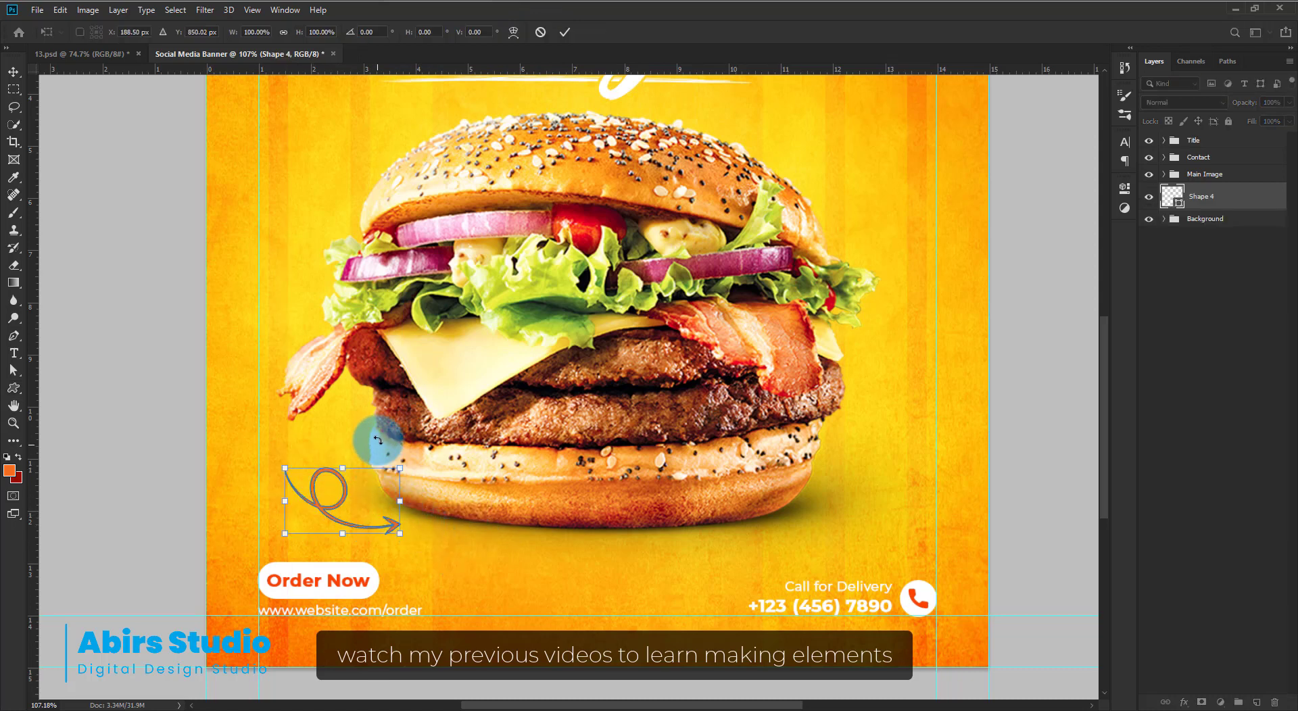
drag(392, 446, 362, 571)
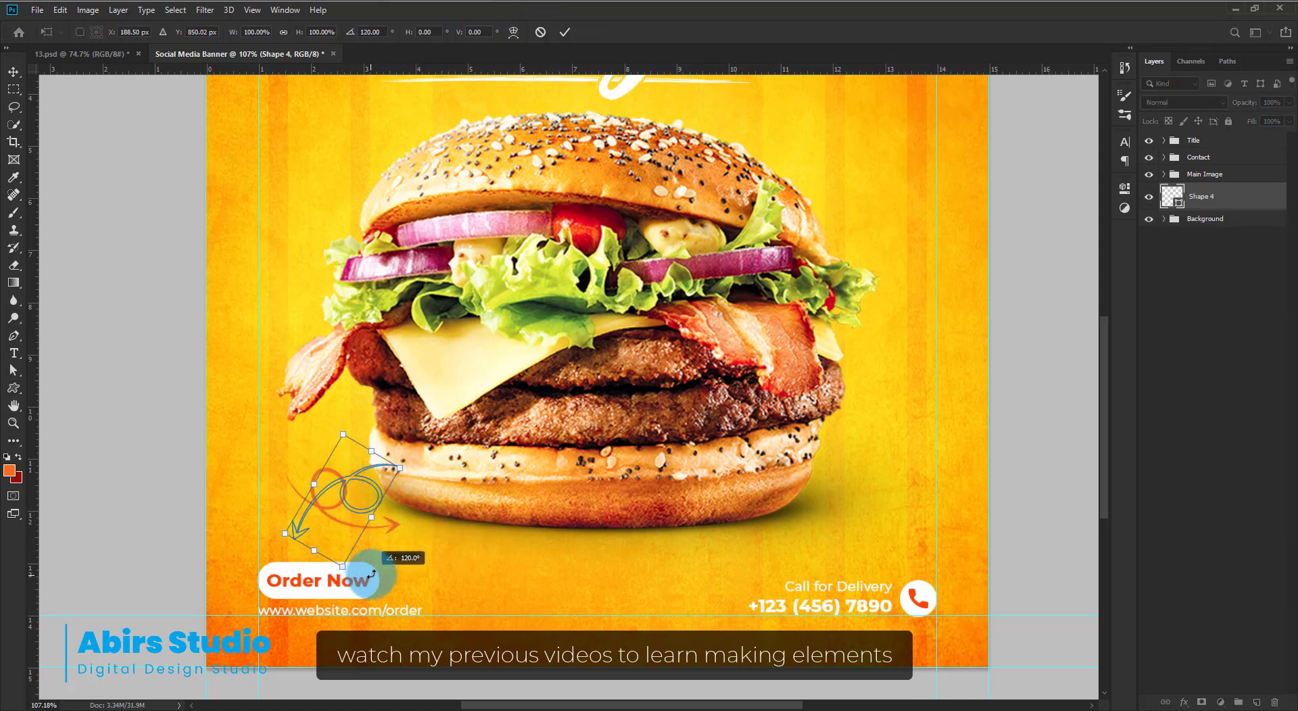
drag(399, 463, 363, 479)
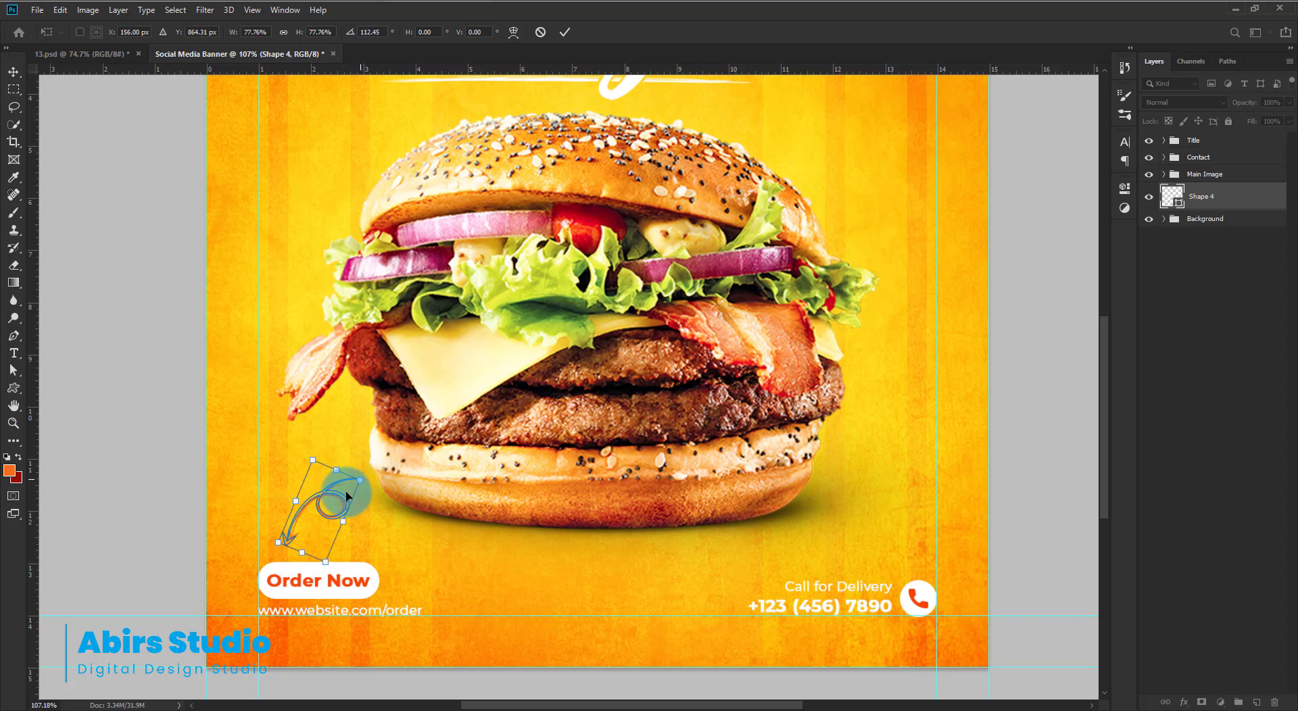
key(Return)
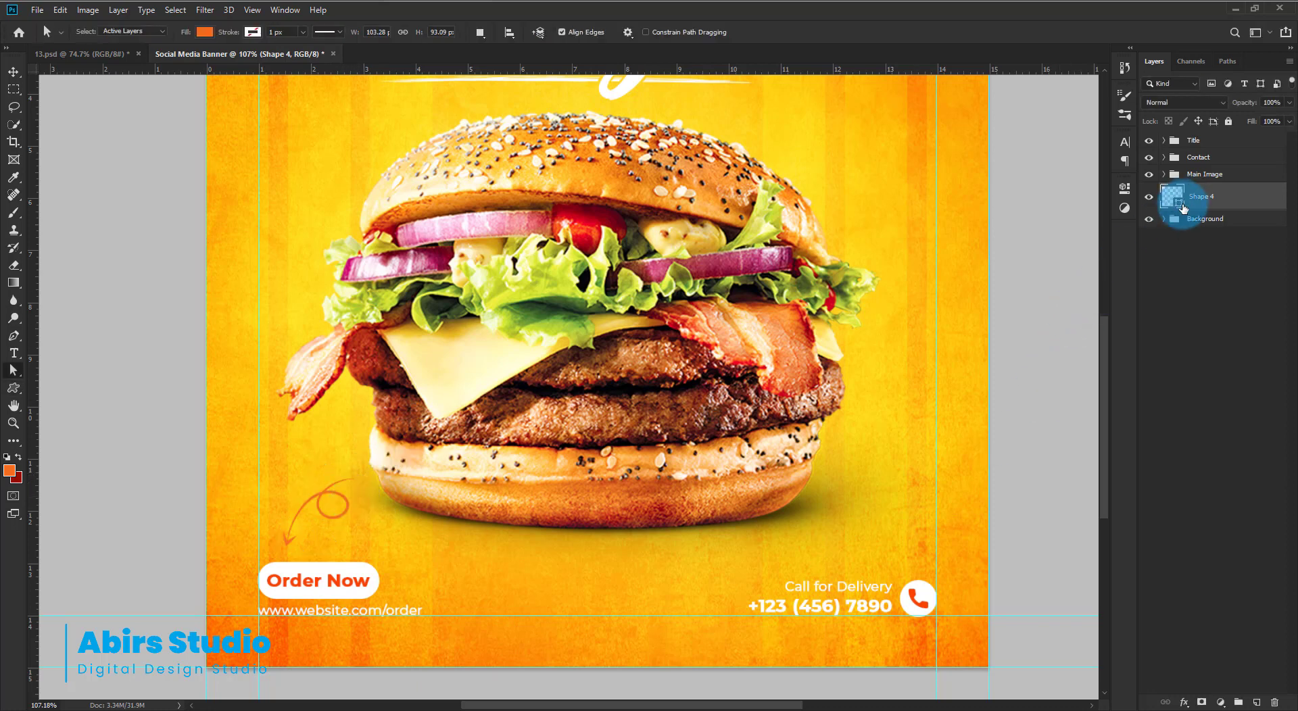
Change the looping arrow's fill color to white (ffffff)
double_click(1181, 210)
drag(944, 227, 858, 116)
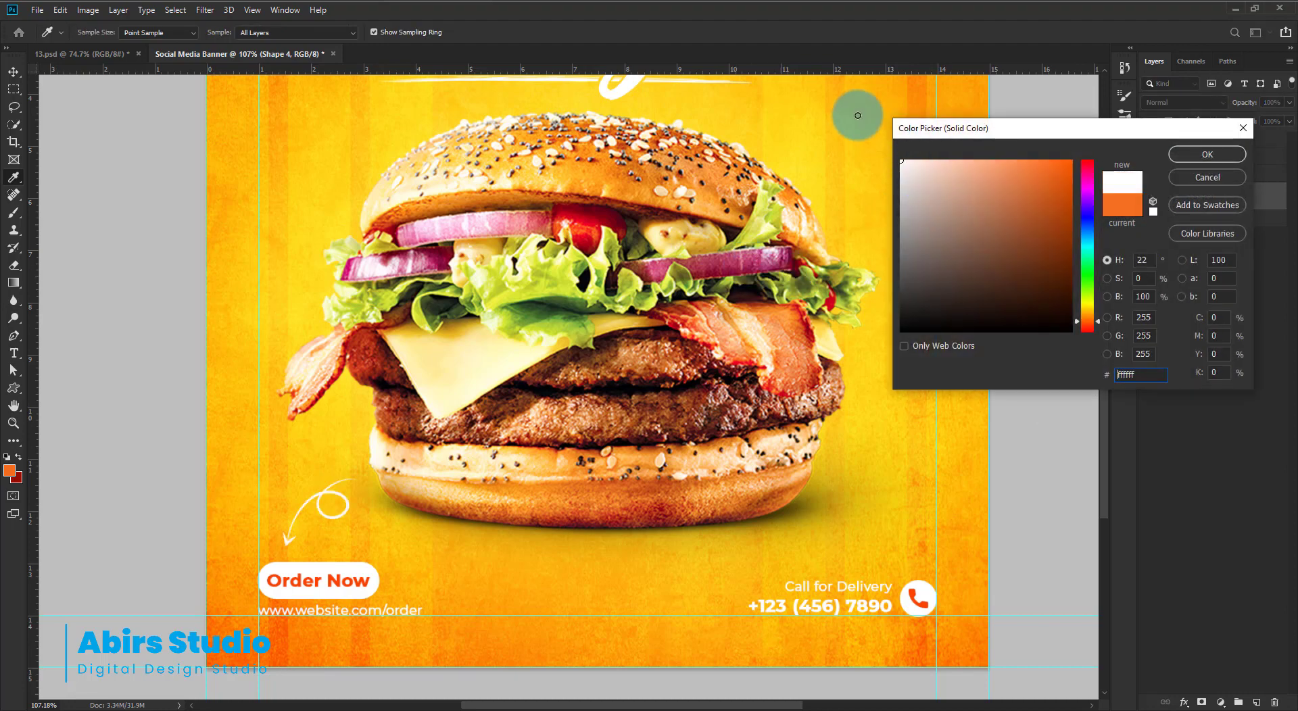
click(1208, 157)
click(1217, 196)
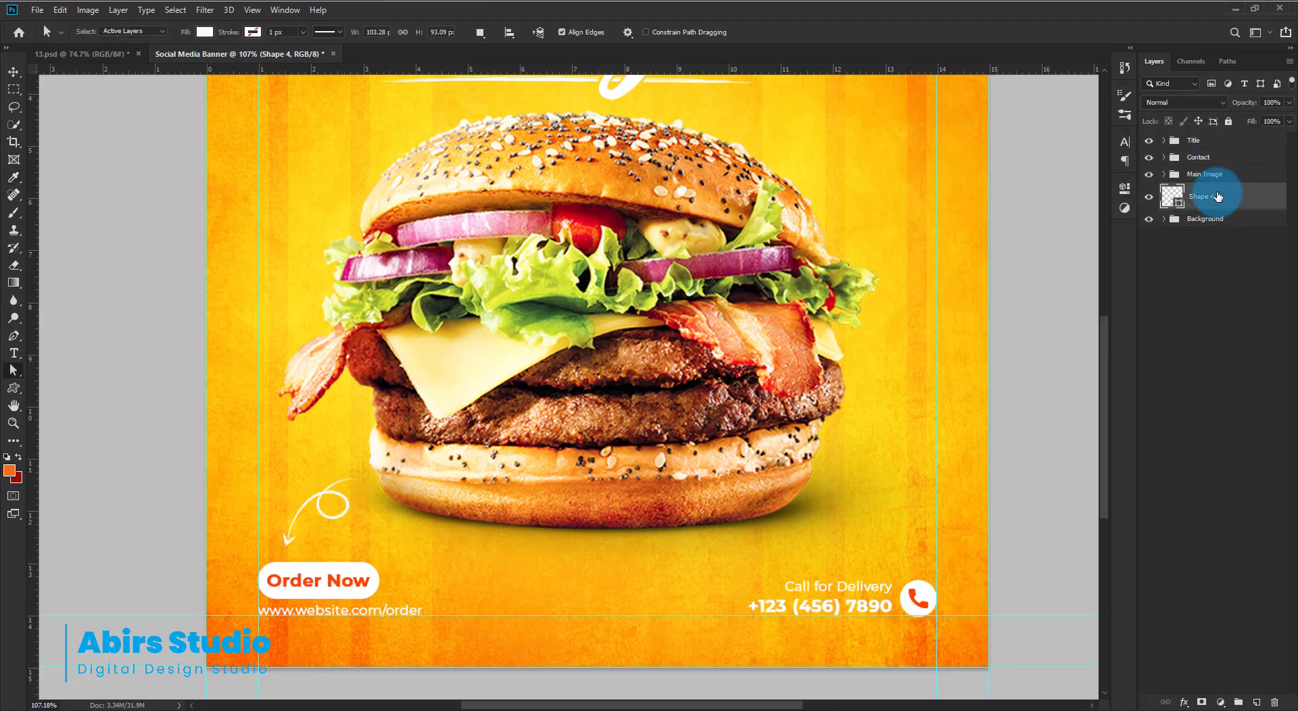
Rotate the looping arrow a further 5° or so counterclockwise above the Order Now button
scroll(591, 336, down, 4)
scroll(469, 514, up, 8)
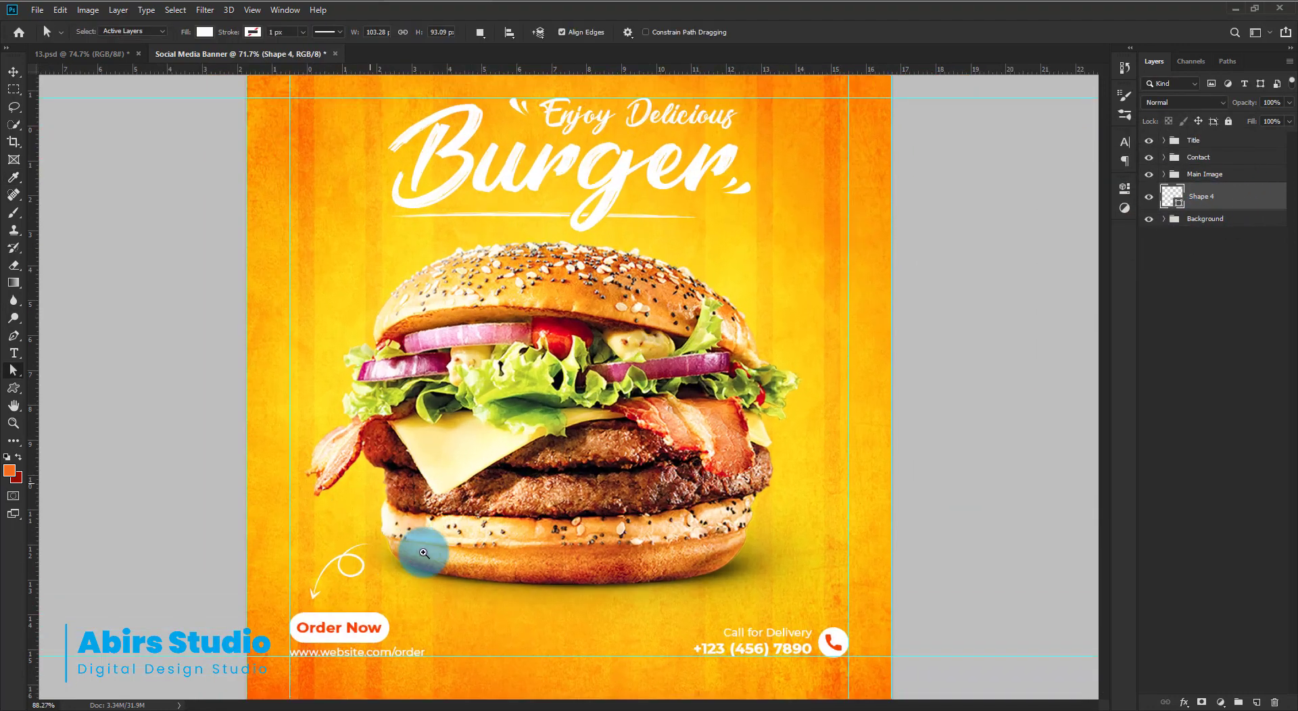
drag(233, 531, 351, 415)
key(ctrl+t)
drag(290, 456, 293, 453)
key(Return)
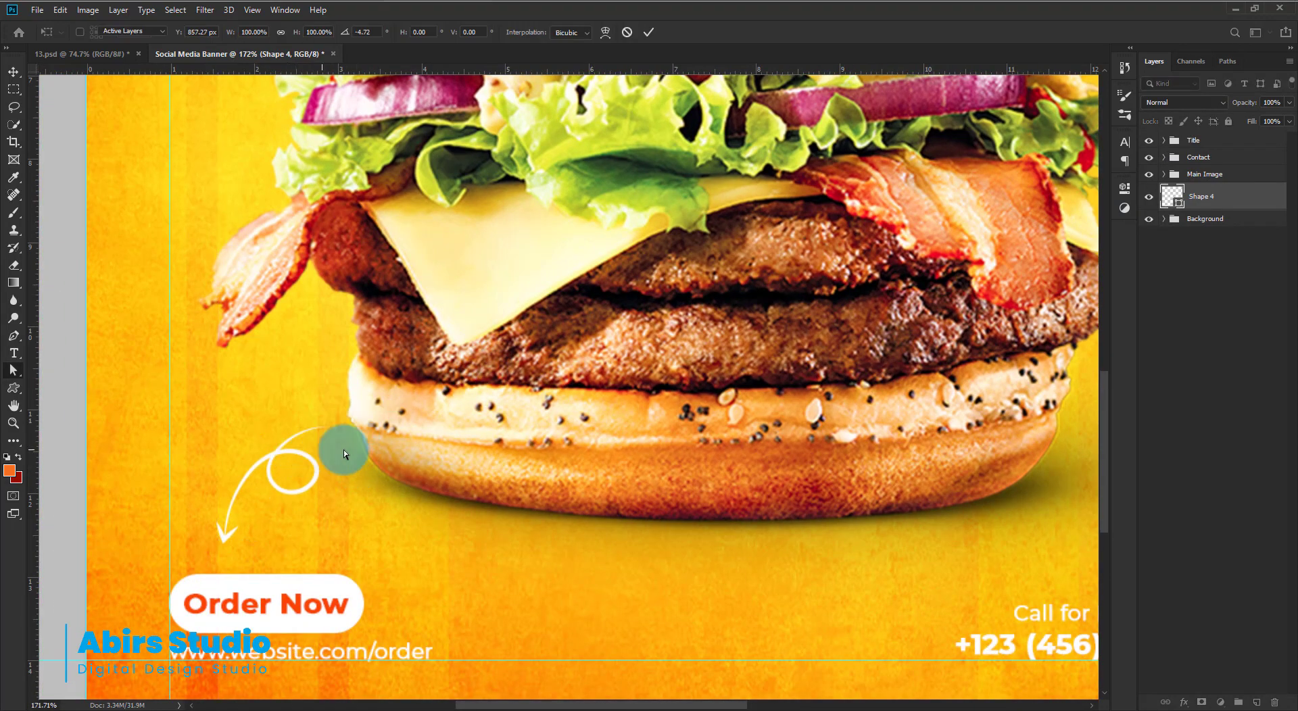
Draw a straight horizontal pen path across the burger's upper left and add the text "Special hot and Testy" along it at 20 pt
drag(541, 412, 455, 371)
click(577, 433)
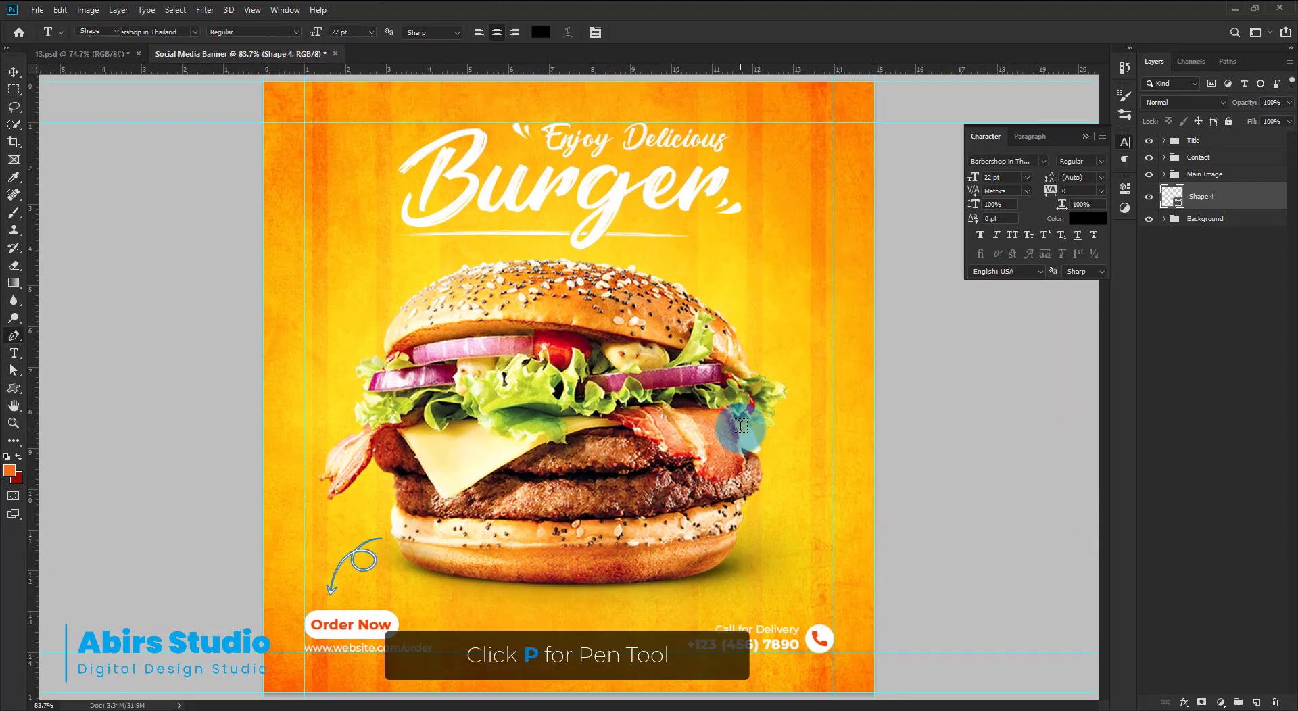
key(p)
scroll(349, 296, up, 5)
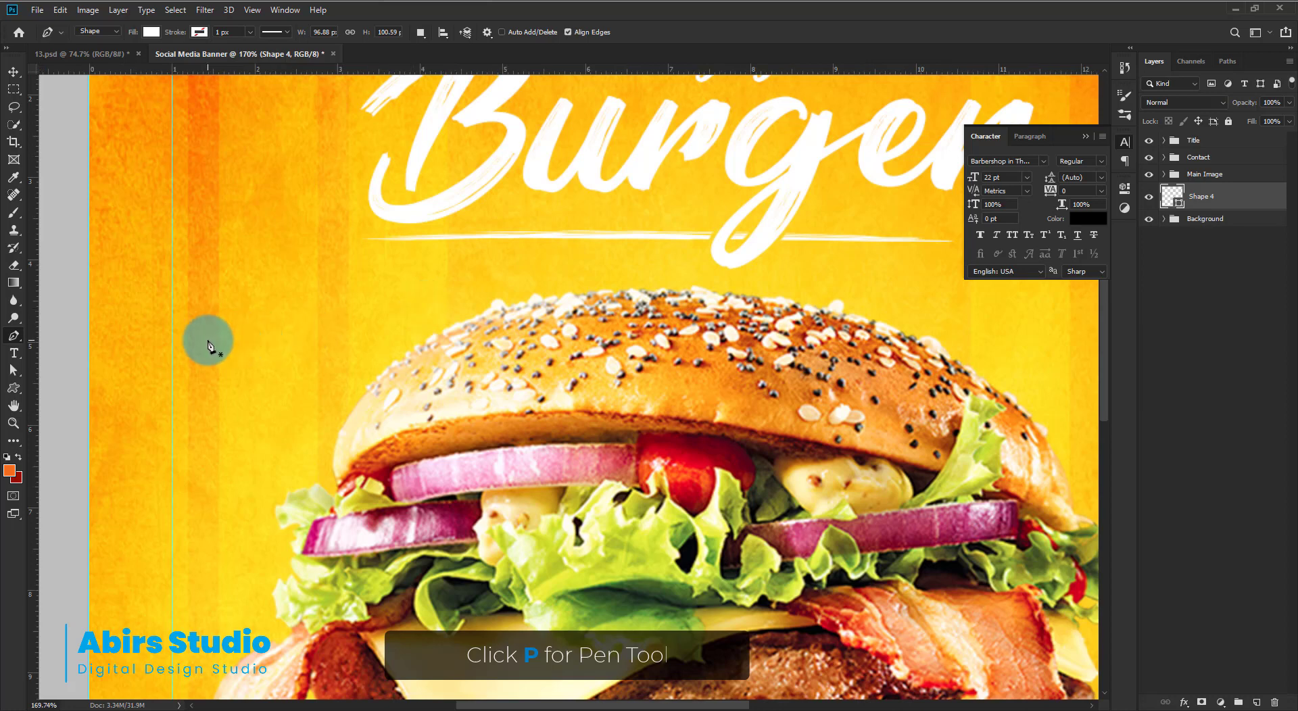
click(208, 340)
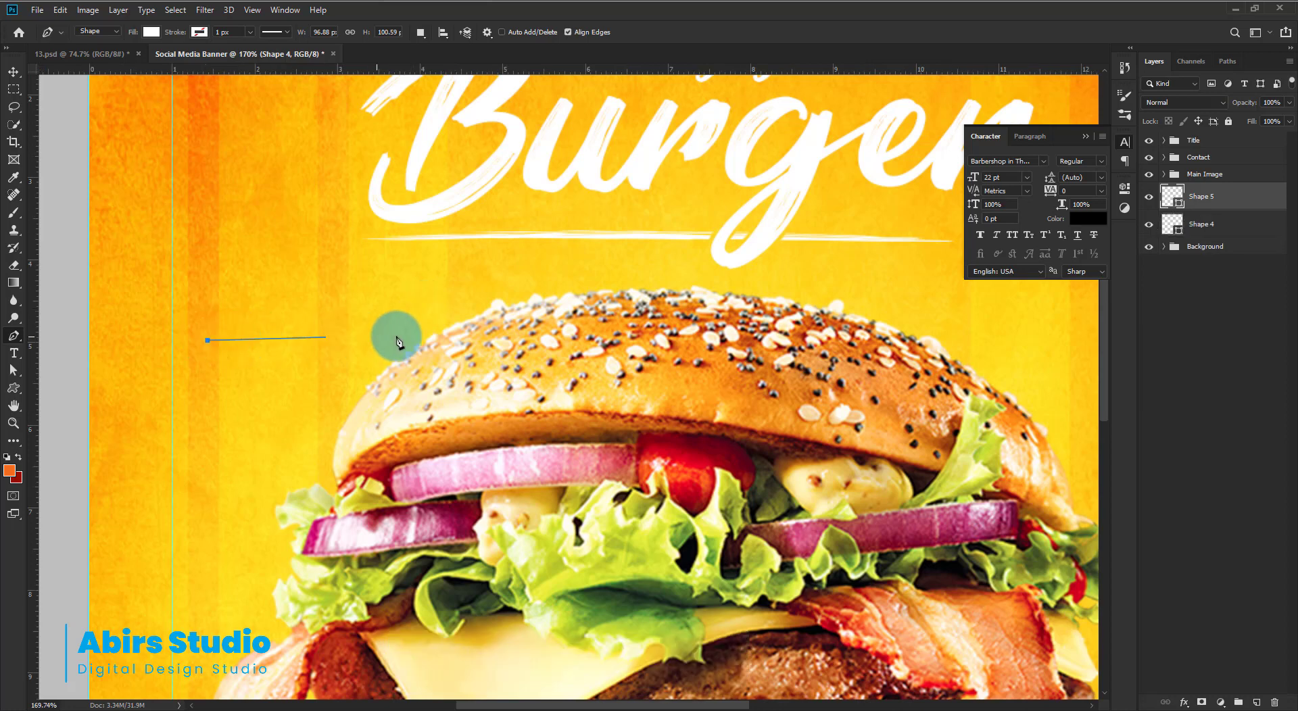
shift+click(643, 342)
key(t)
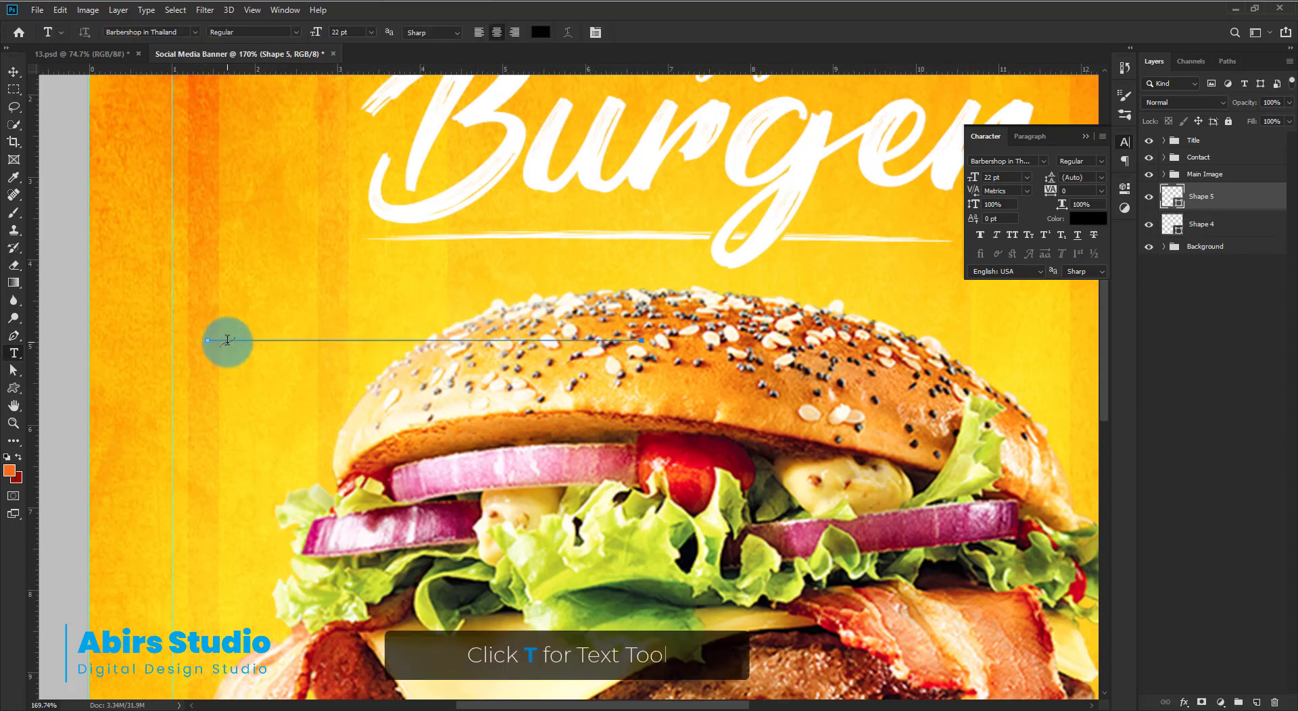
click(227, 341)
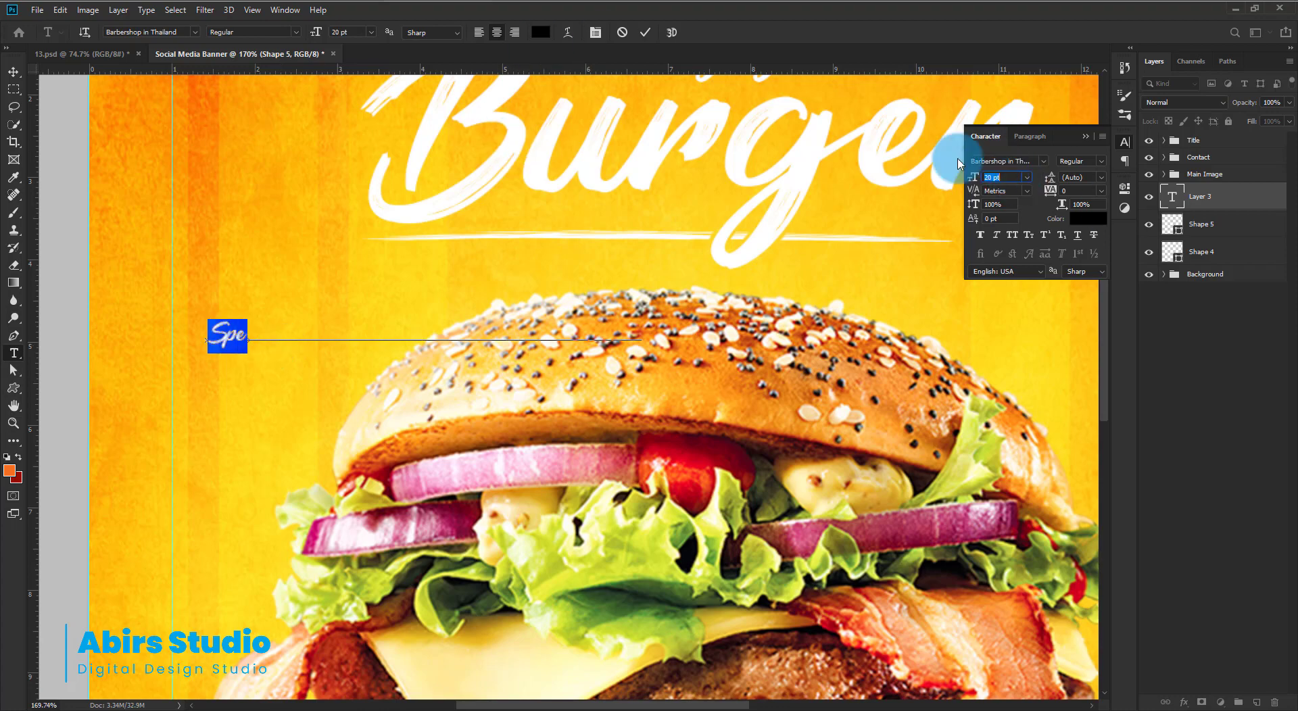
Extend the text's end point along the path with the Path Selection tool to reveal the cut-off words
scroll(239, 351, up, 5)
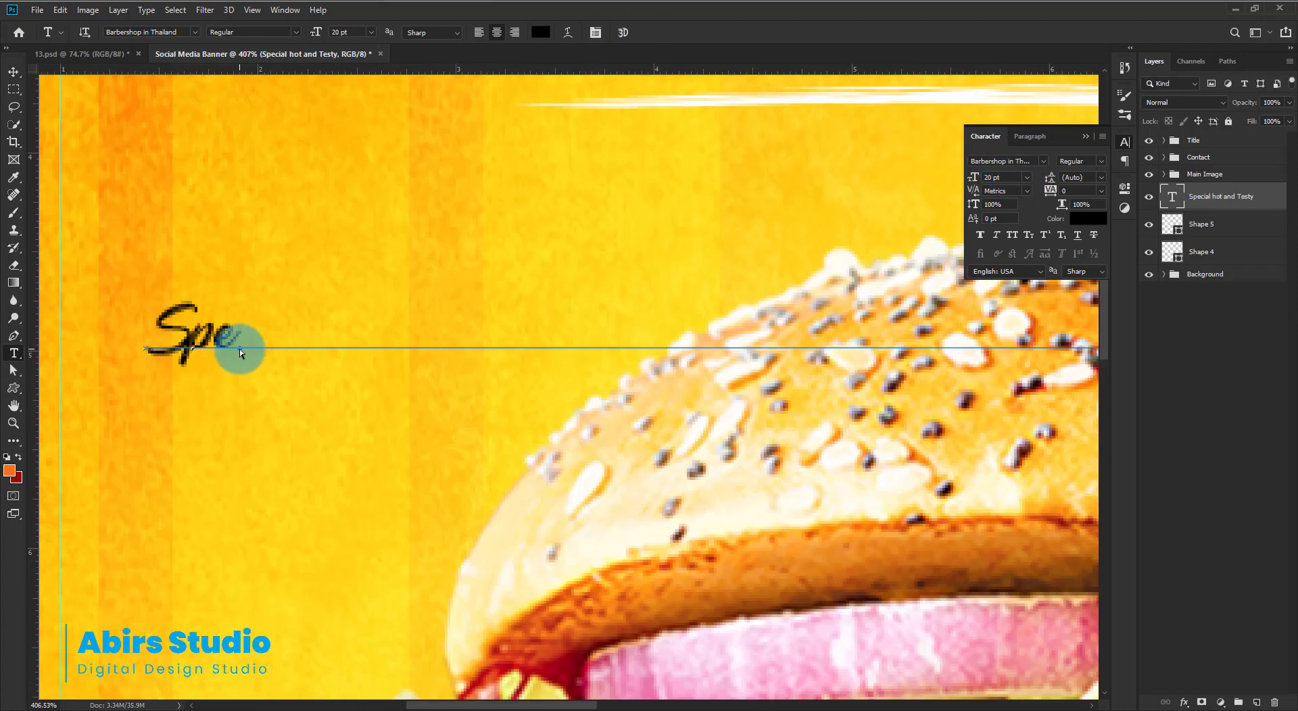
scroll(239, 349, up, 8)
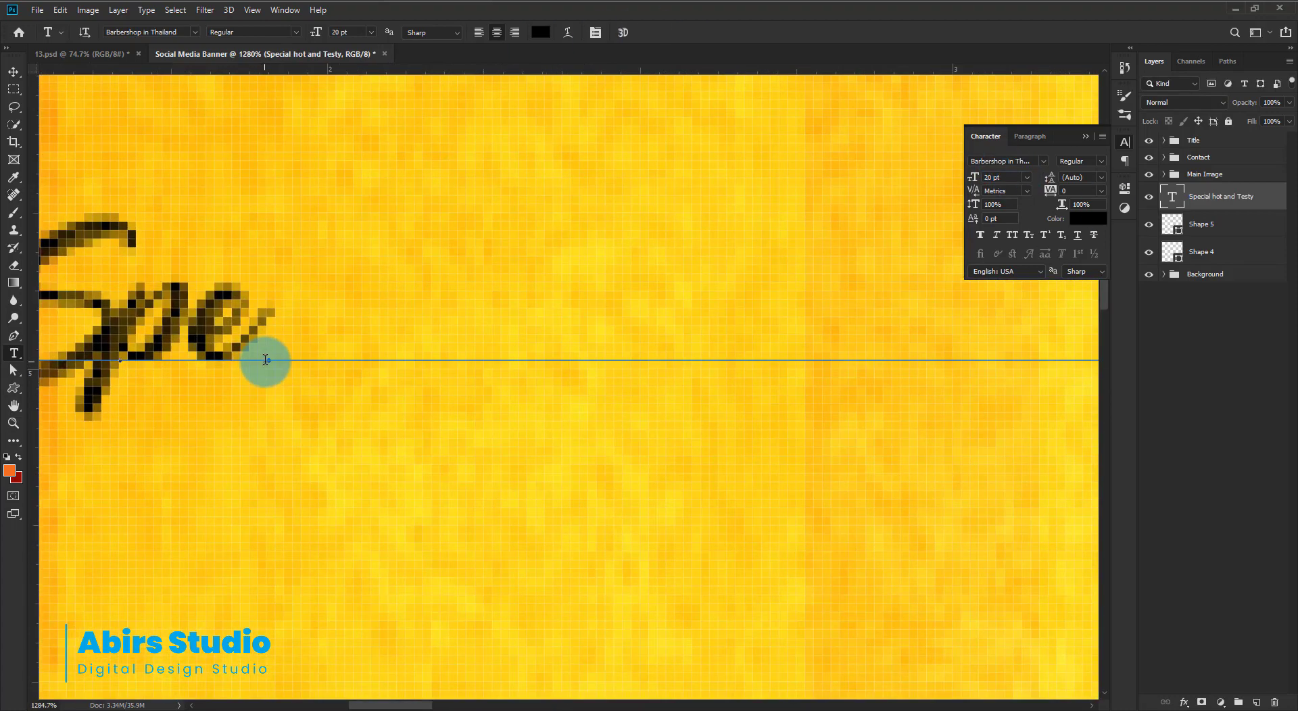
drag(269, 363, 451, 363)
scroll(485, 416, down, 10)
scroll(455, 377, up, 6)
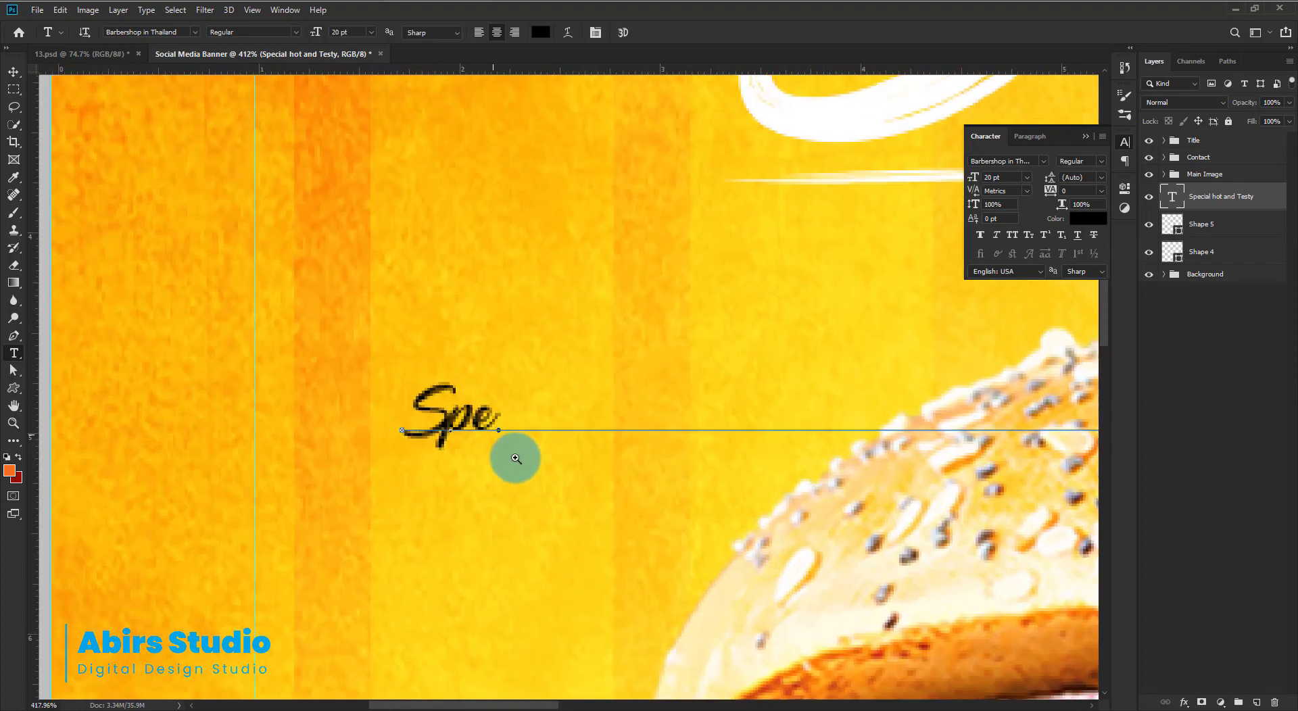
key(a)
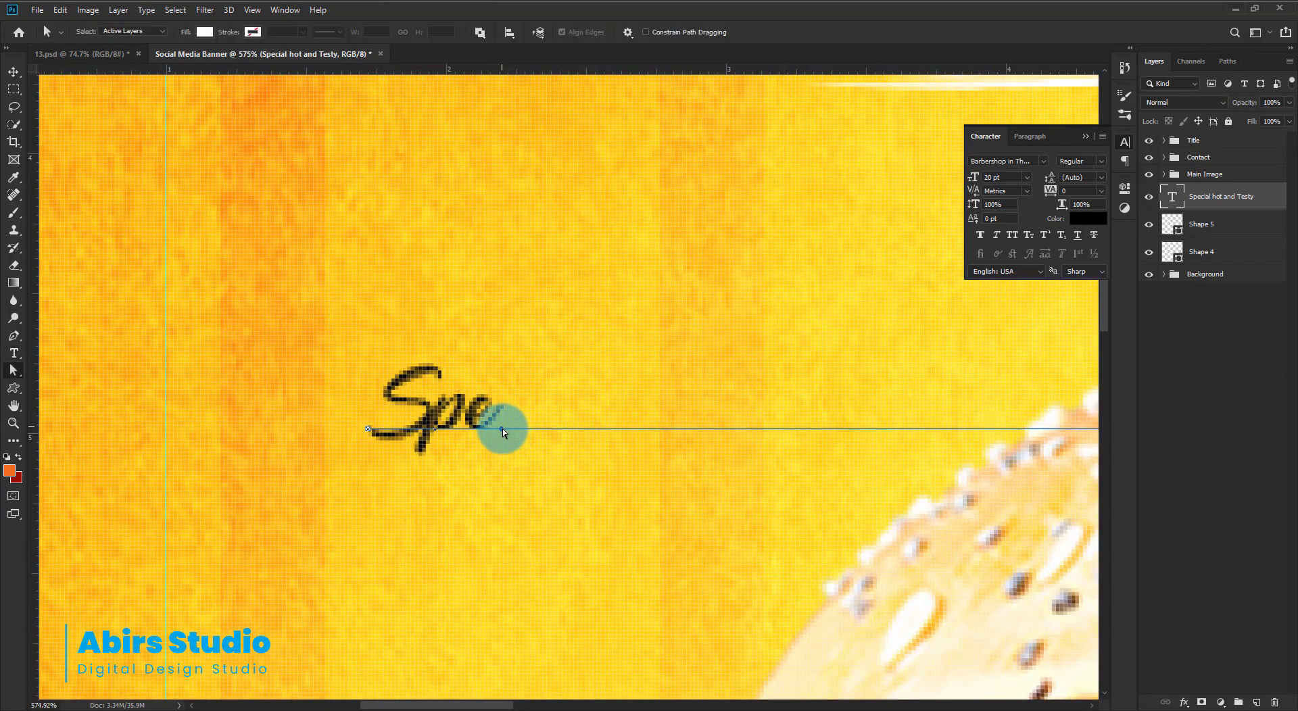
mouse_move(537, 438)
mouse_down()
mouse_move(860, 451)
mouse_move(614, 440)
mouse_up()
scroll(851, 455, down, 6)
scroll(537, 444, down, 1)
scroll(579, 477, up, 6)
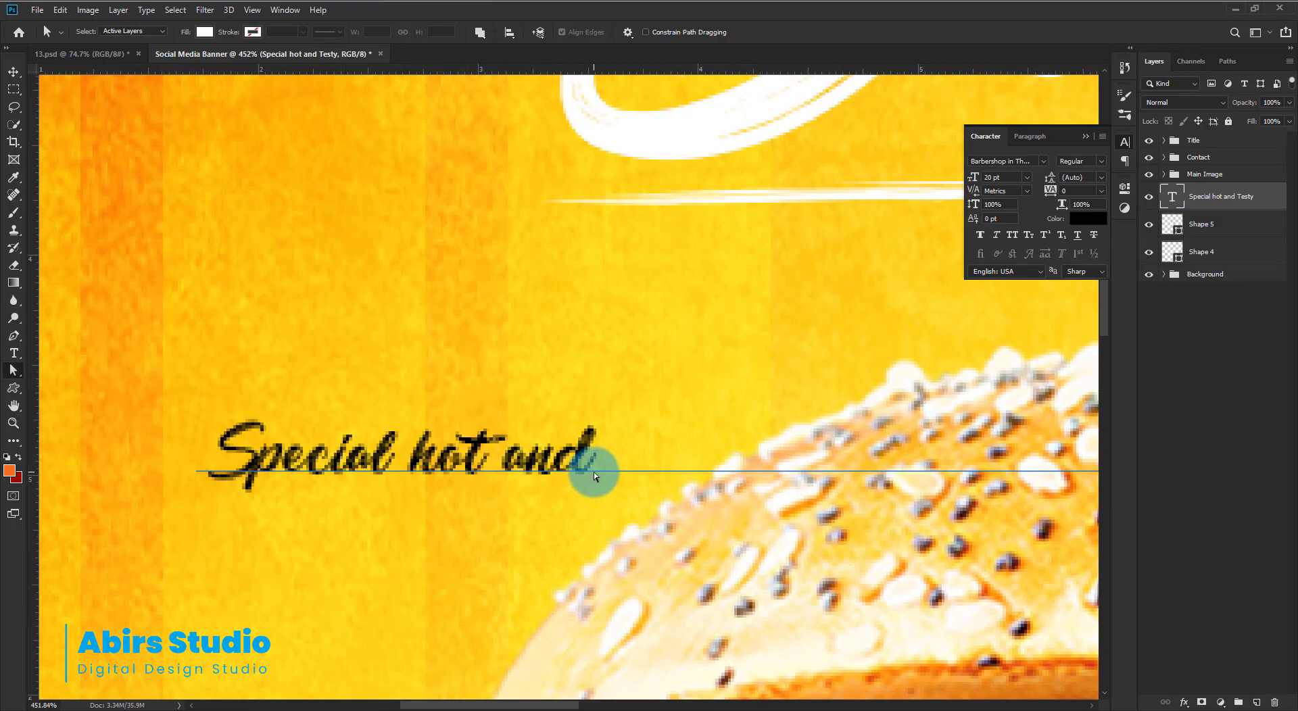
mouse_move(593, 469)
mouse_down()
mouse_move(997, 478)
mouse_move(542, 464)
mouse_move(472, 447)
mouse_up()
scroll(756, 469, down, 5)
Reposition the text path and tilt it so it rises toward the right above the top bun
drag(758, 467, 999, 474)
drag(597, 458, 284, 449)
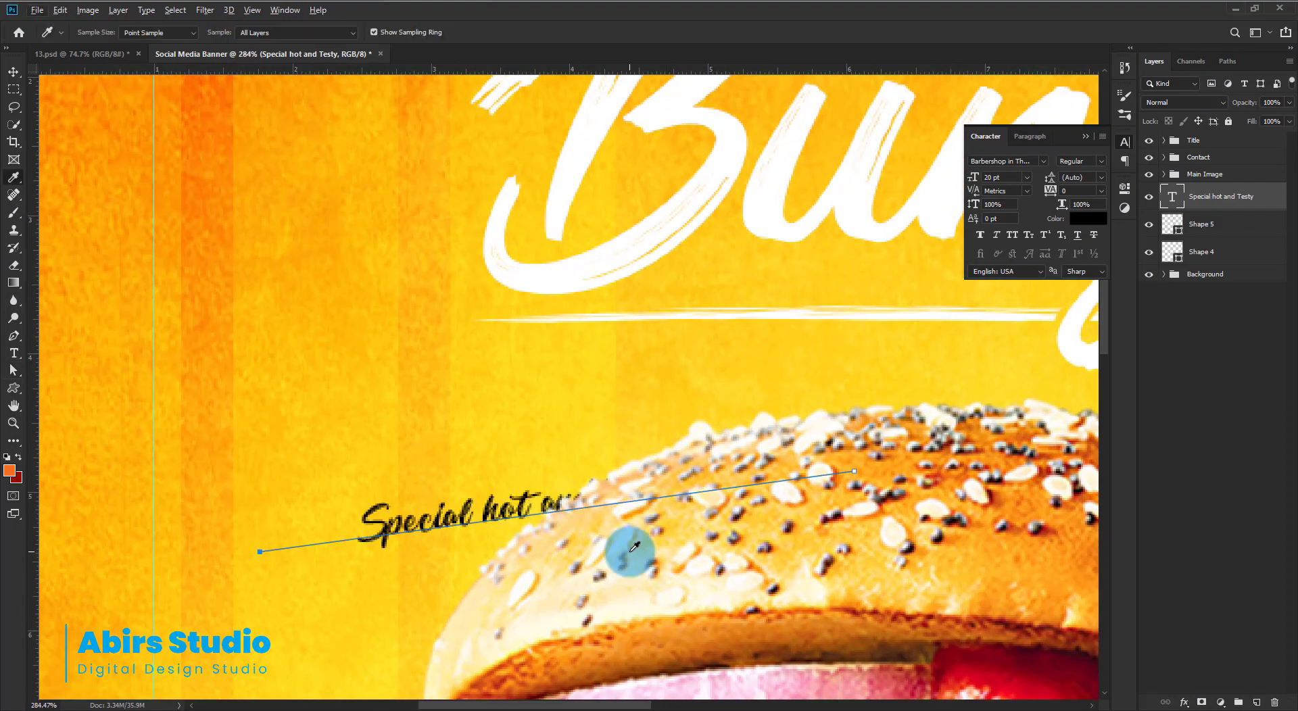
drag(628, 545, 793, 376)
Curve the text path by pulling a direction handle out of its right end point with the Convert Point tool
key(p)
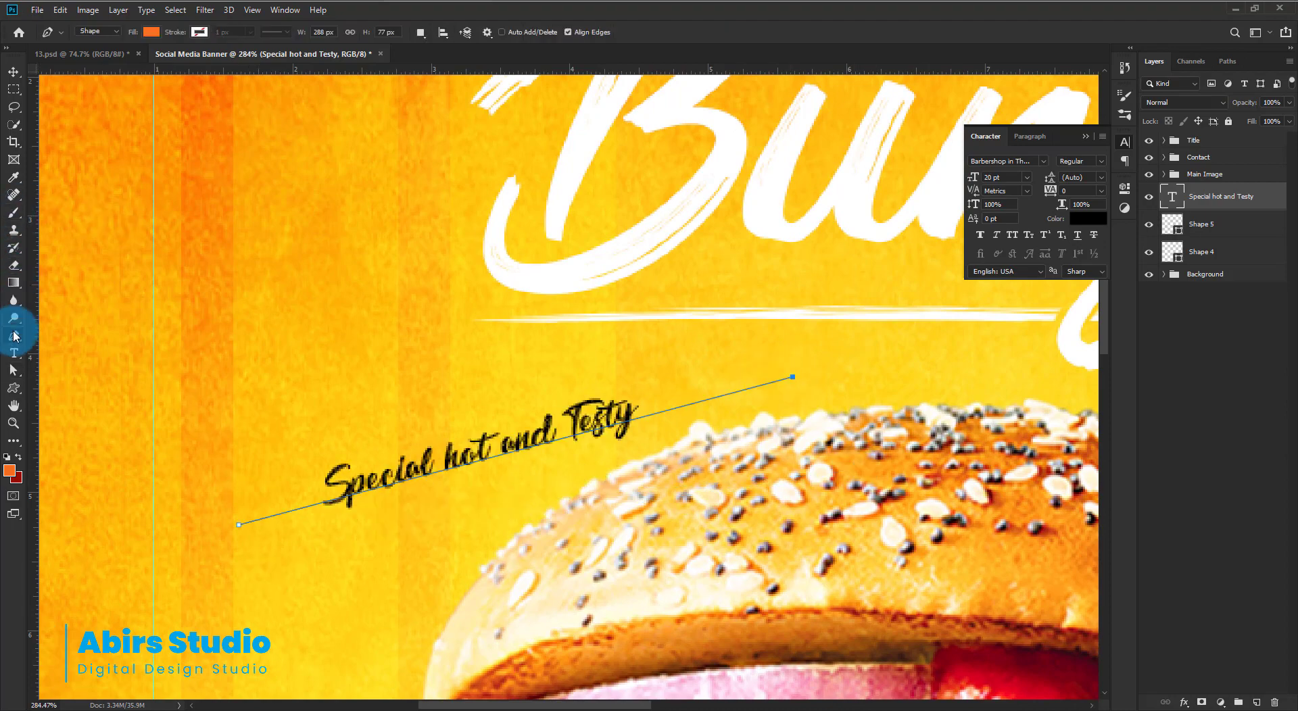
drag(13, 345, 140, 404)
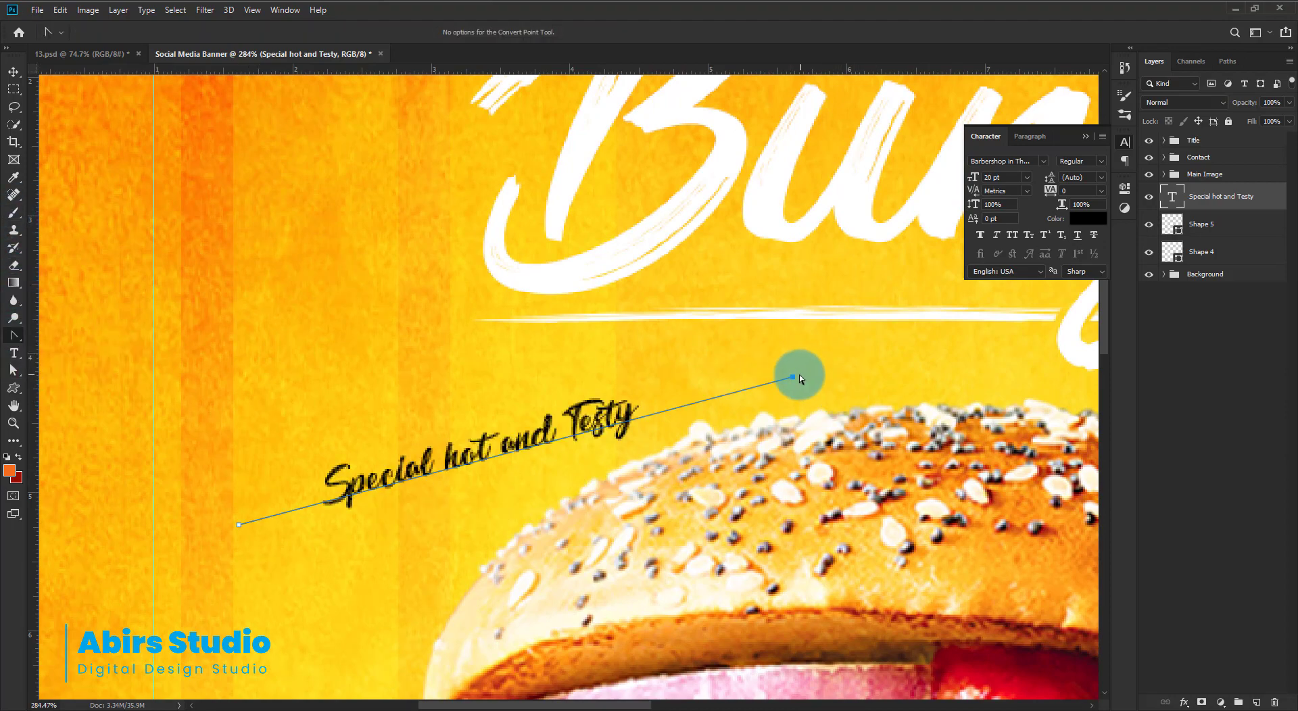
drag(793, 377, 533, 331)
Adjust the curved path's end points and handle so the text arcs around the upper left of the top bun
key(a)
drag(239, 525, 359, 634)
drag(792, 377, 789, 406)
drag(530, 359, 520, 390)
drag(789, 405, 760, 391)
drag(360, 635, 375, 655)
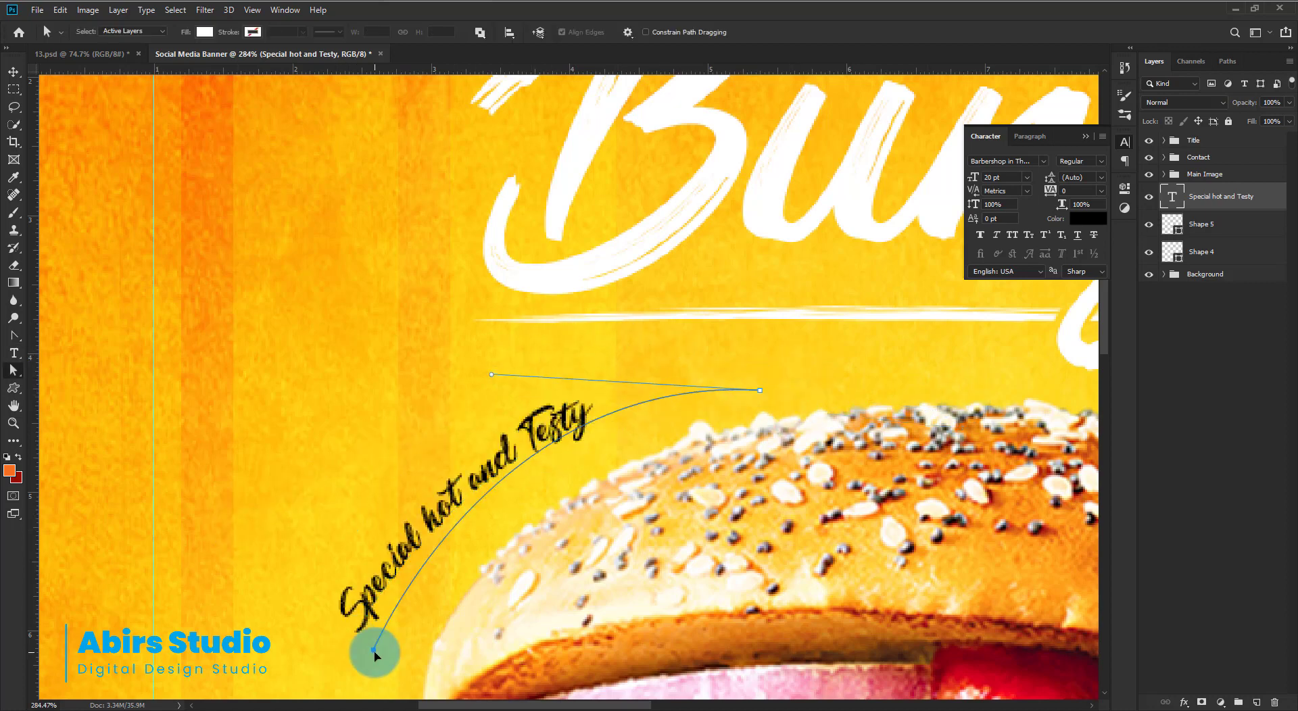
Refine the right end of the tagline's curved path and enlarge the whole text to 24 pt
drag(492, 375, 486, 376)
drag(632, 408, 760, 391)
key(t)
click(541, 439)
key(ctrl+a)
drag(349, 33, 286, 30)
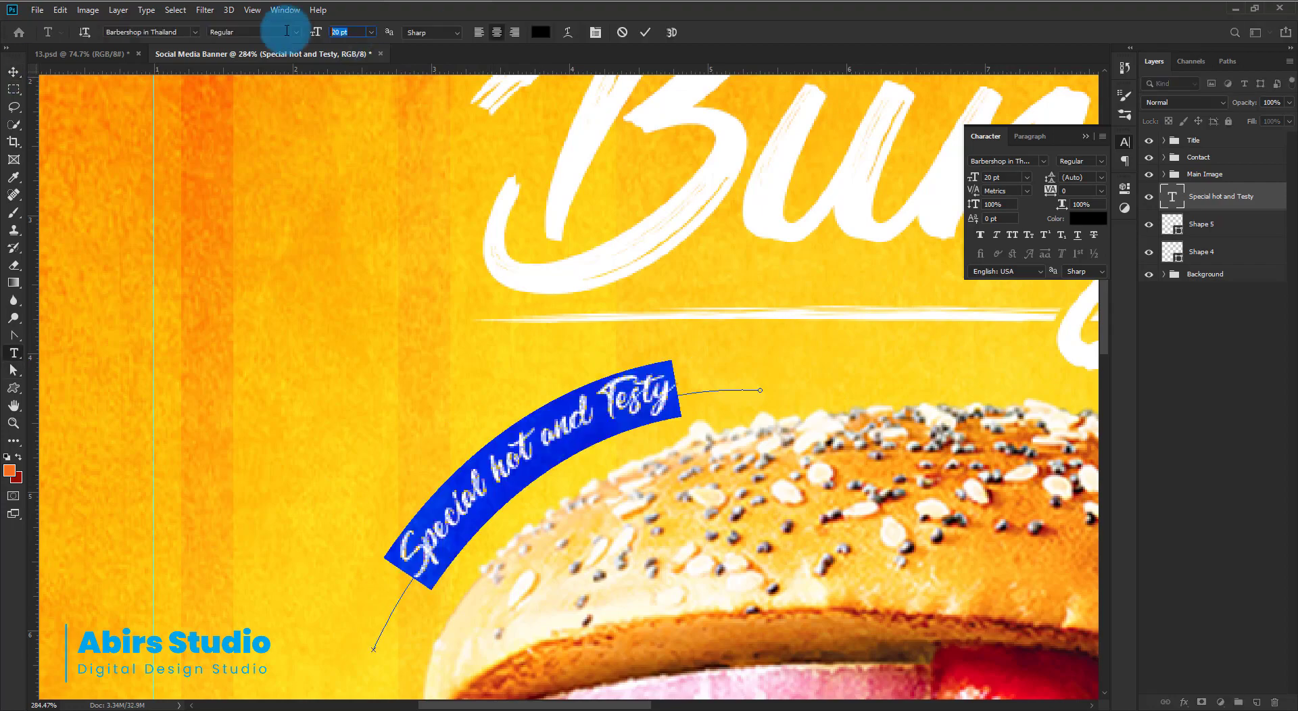
key(Up)
key(Up)
key(Up)
key(Up)
key(Up)
key(Down)
click(645, 32)
Reshape the tagline's curved path by moving its end points so it follows the upper left of the bun
scroll(766, 410, down, 1)
drag(766, 408, 626, 401)
key(a)
drag(276, 627, 284, 641)
mouse_move(380, 390)
mouse_down()
mouse_move(344, 415)
mouse_move(358, 402)
mouse_up()
drag(626, 401, 622, 391)
Change the tagline's text color to white and its font size to 28 pt
double_click(1174, 198)
click(1088, 218)
click(1206, 156)
scroll(516, 261, down, 10)
drag(357, 32, 329, 33)
key(Up)
key(Up)
key(Up)
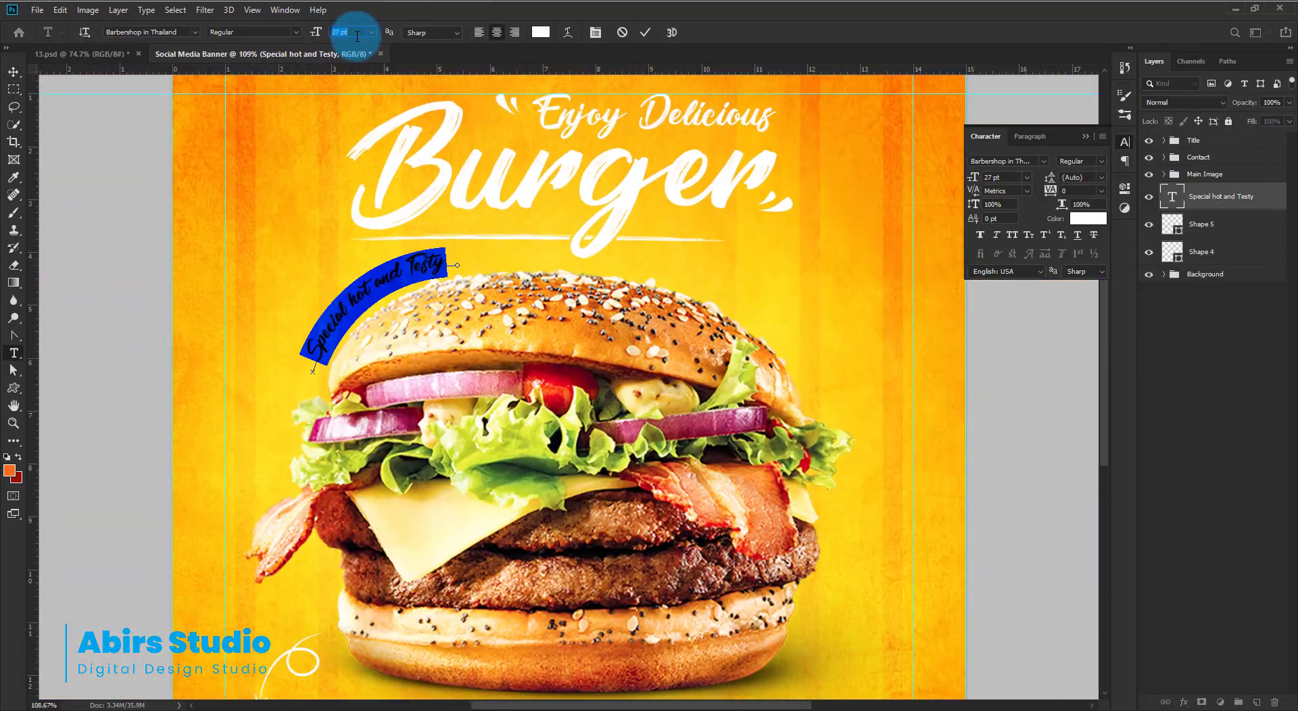
key(Up)
click(646, 33)
Shift the start of the tagline along its path and rotate the text to follow the bun's upper left edge
key(v)
scroll(406, 284, up, 7)
key(a)
drag(270, 432, 250, 432)
key(ctrl+t)
key(Return)
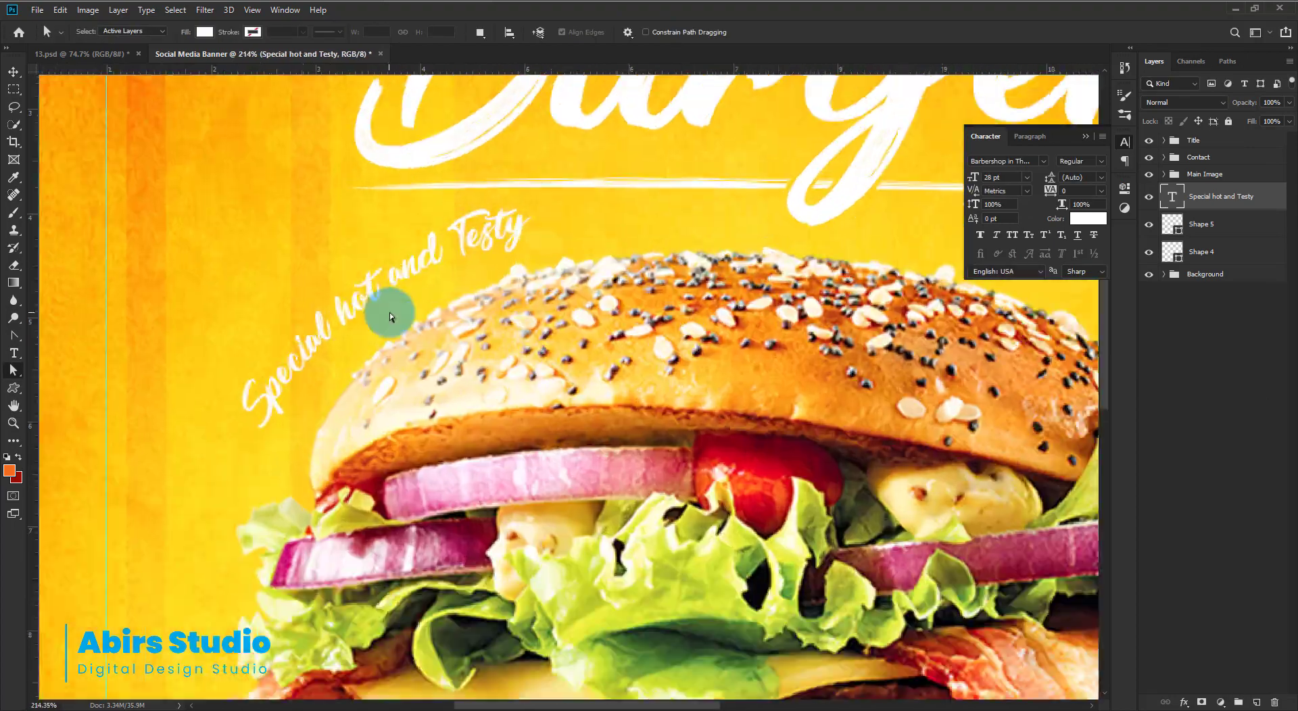
key(ctrl+t)
drag(580, 189, 595, 225)
key(Return)
key(t)
click(472, 224)
key(ctrl+a)
click(646, 32)
scroll(667, 278, down, 9)
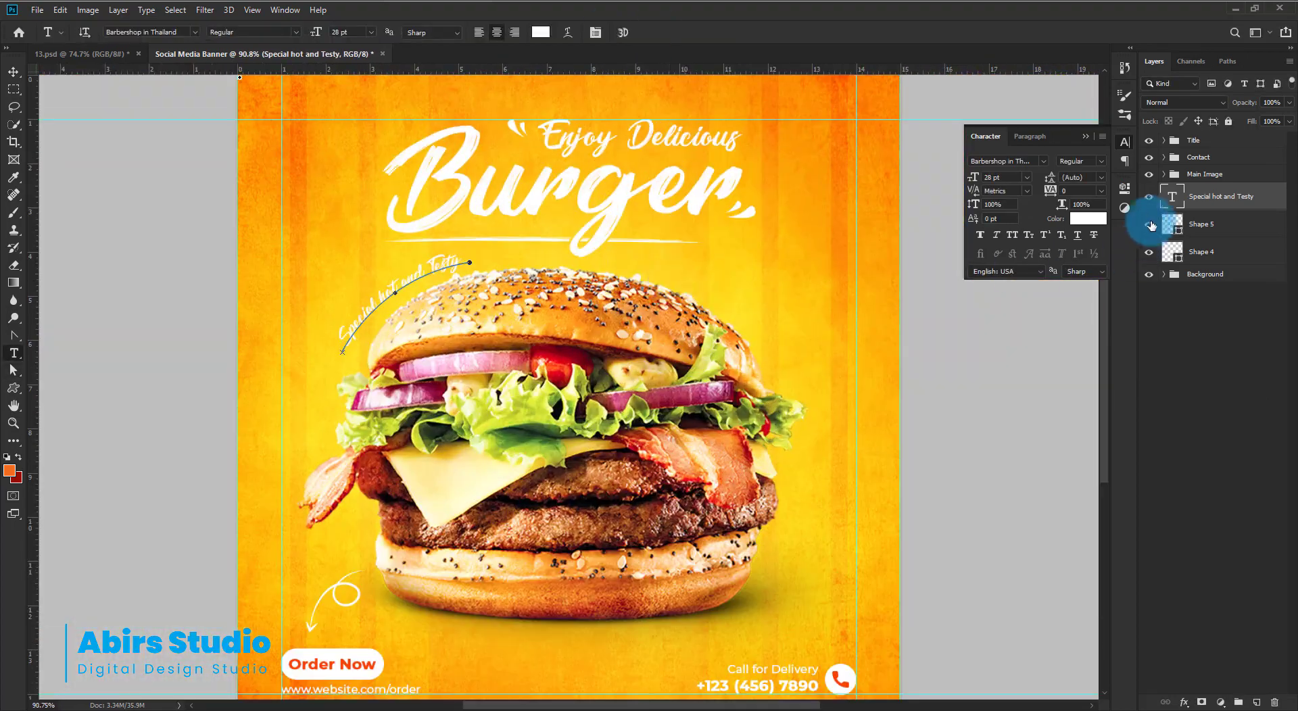
Expand the Background group and raise the opacity of the Layer 1 texture to 100%
click(1229, 270)
click(1164, 274)
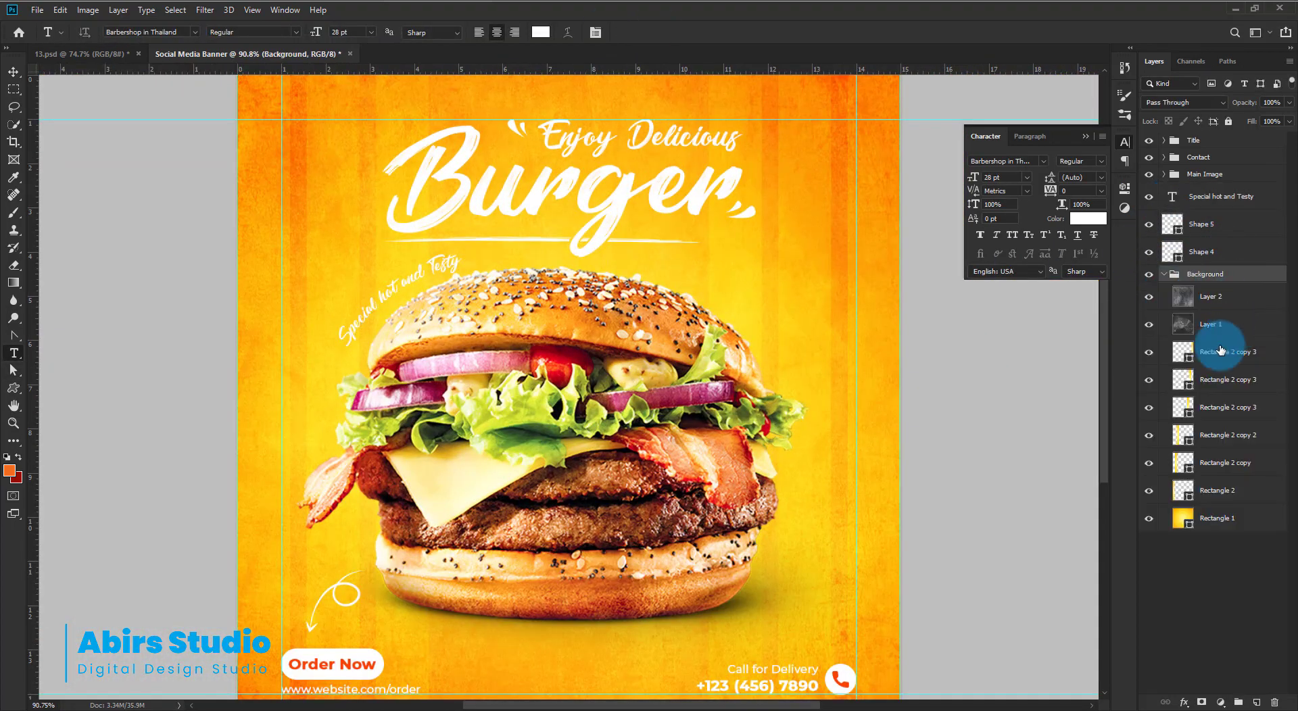
click(1209, 334)
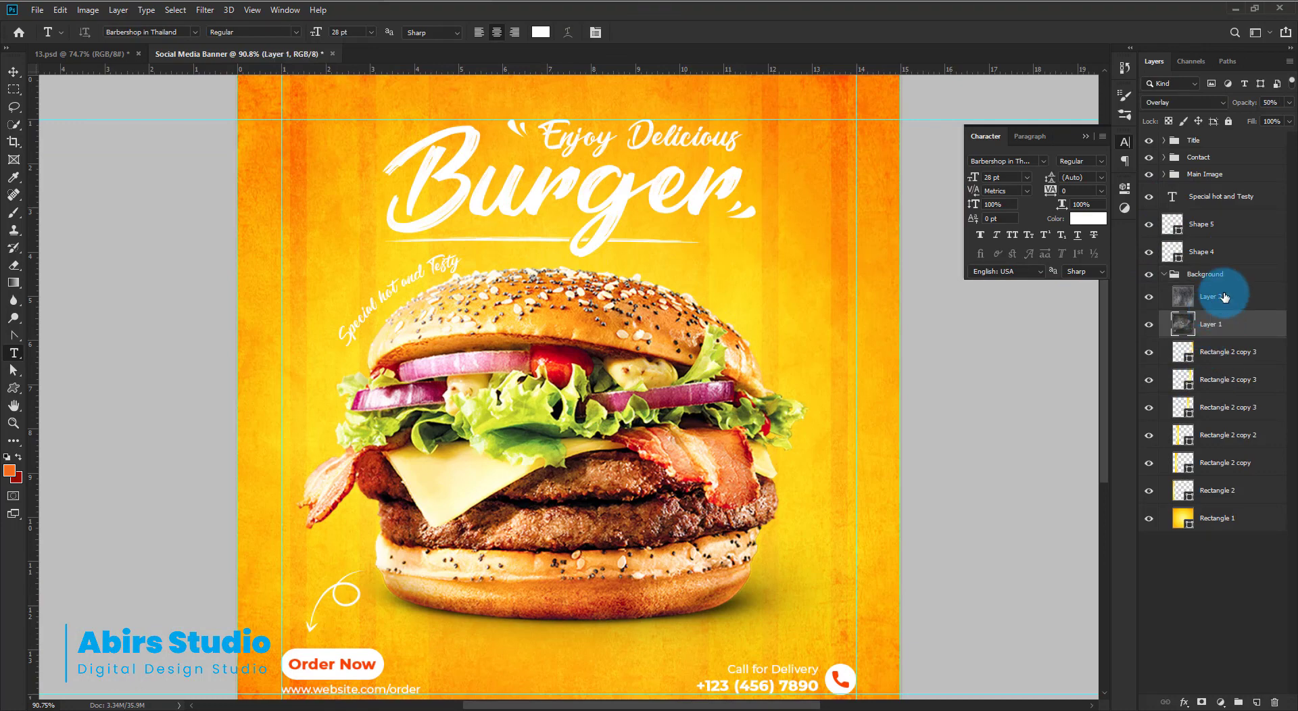
drag(1269, 123, 1290, 130)
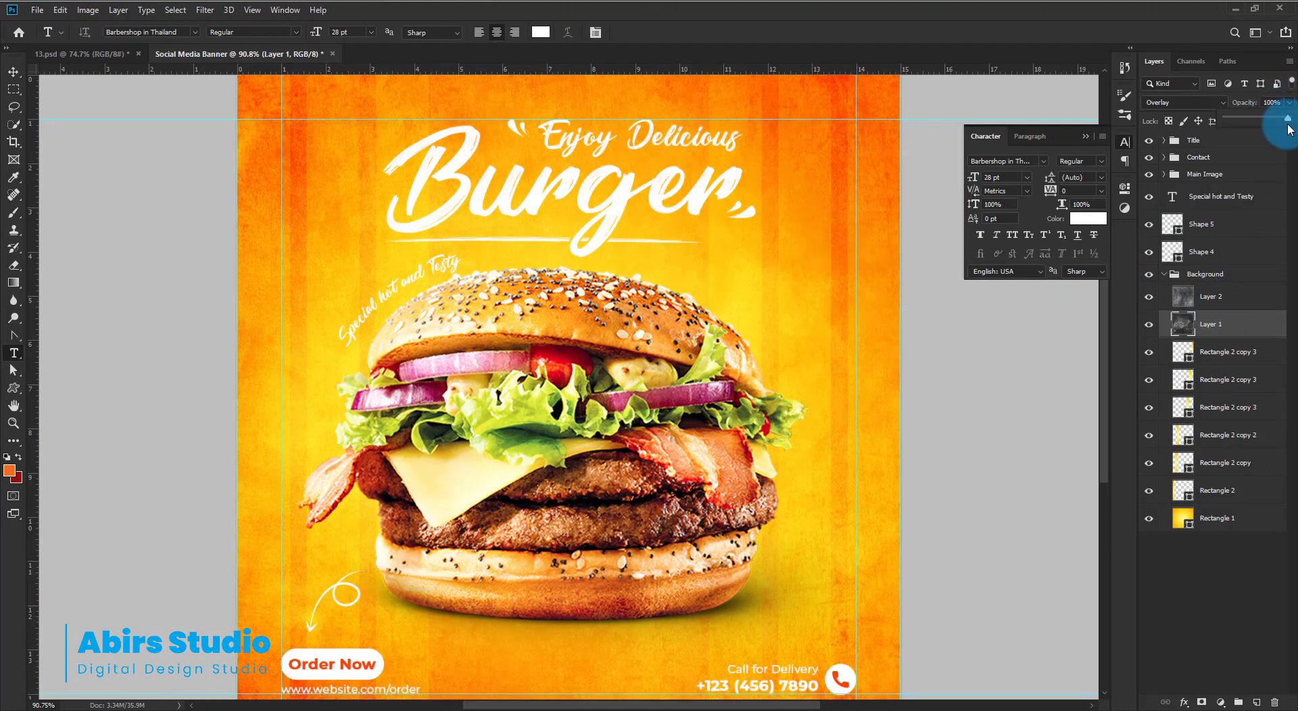
click(12, 73)
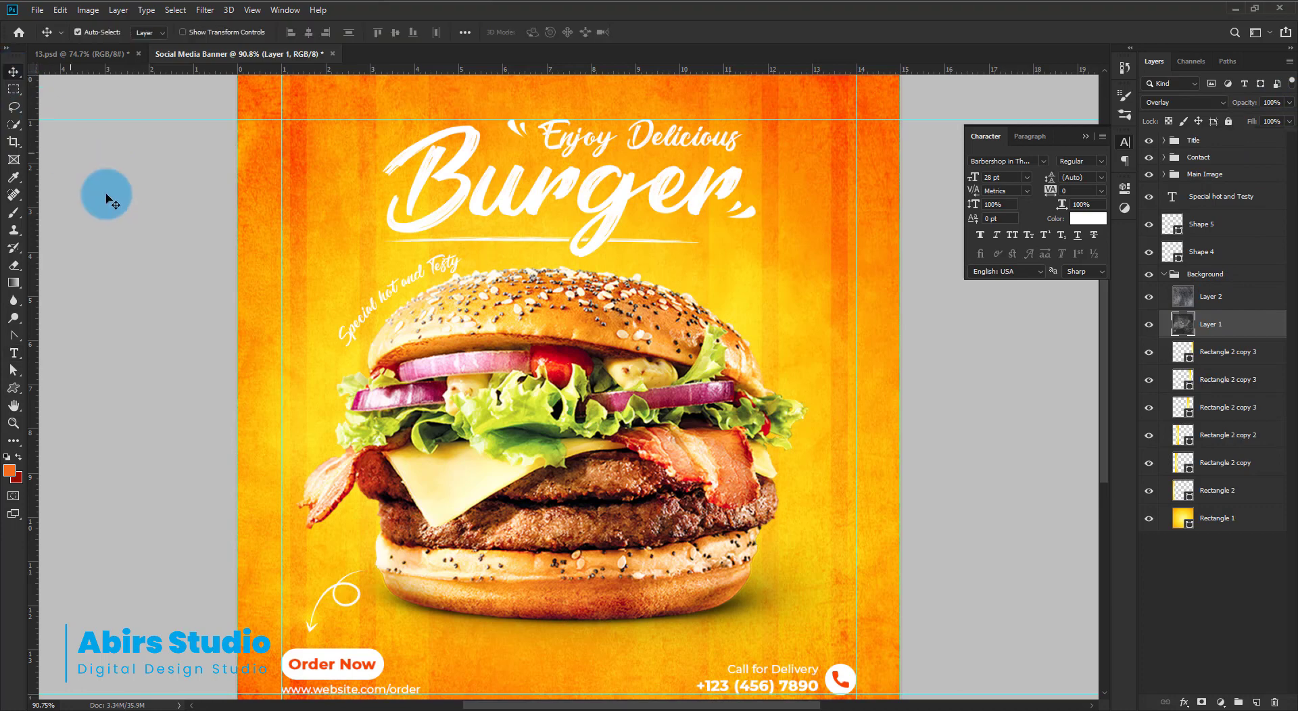
Set the scale of the radial gradient fill on the Rectangle 1 background to 100%
click(1190, 530)
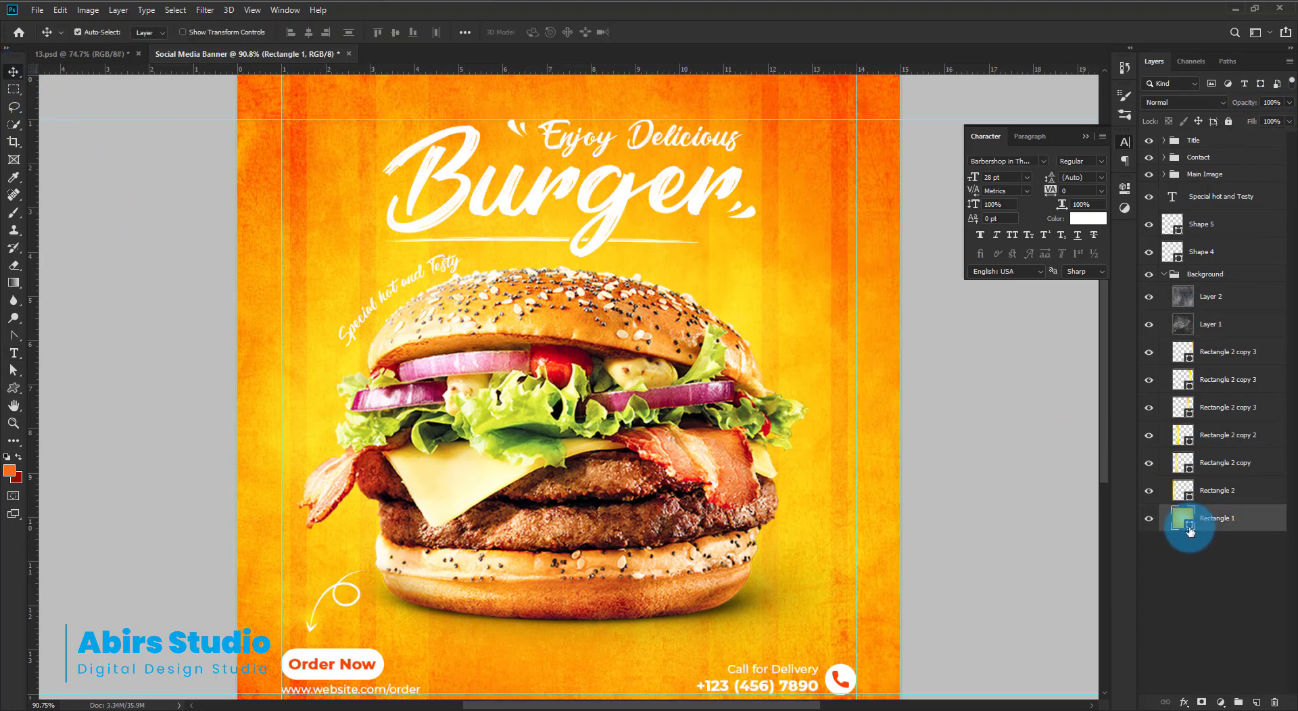
double_click(1191, 530)
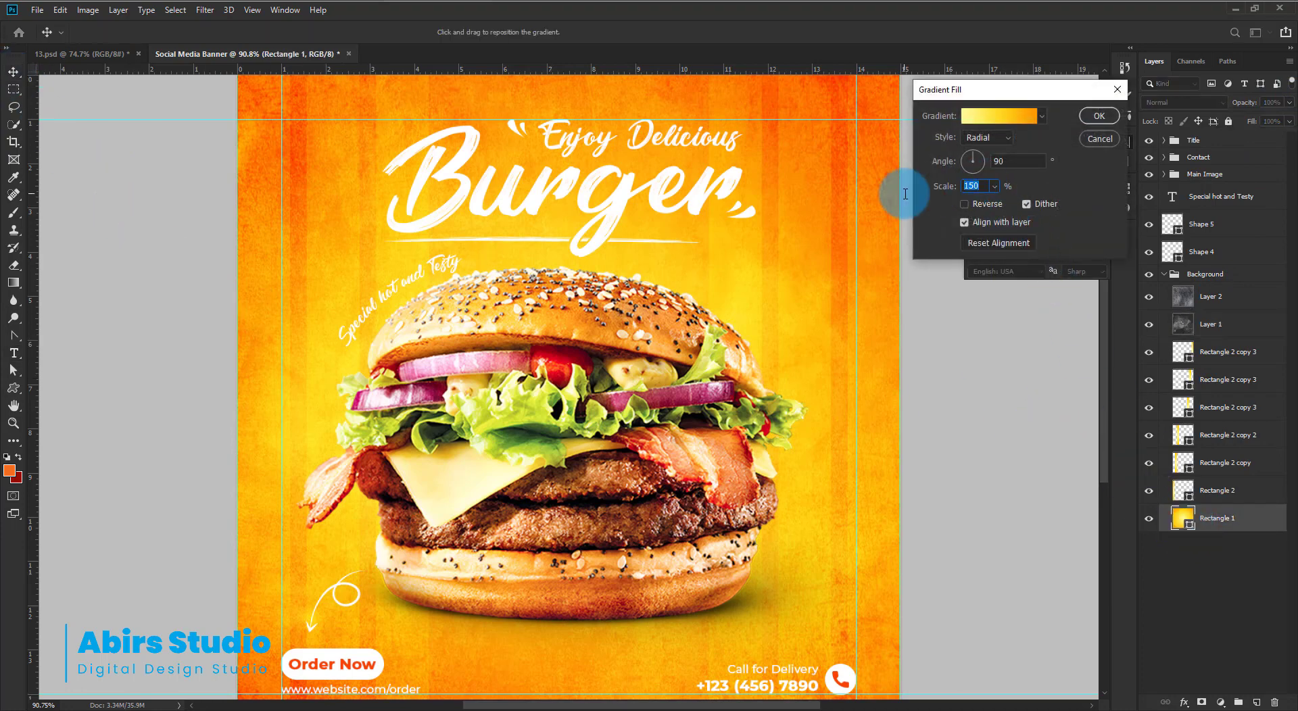
text(100)
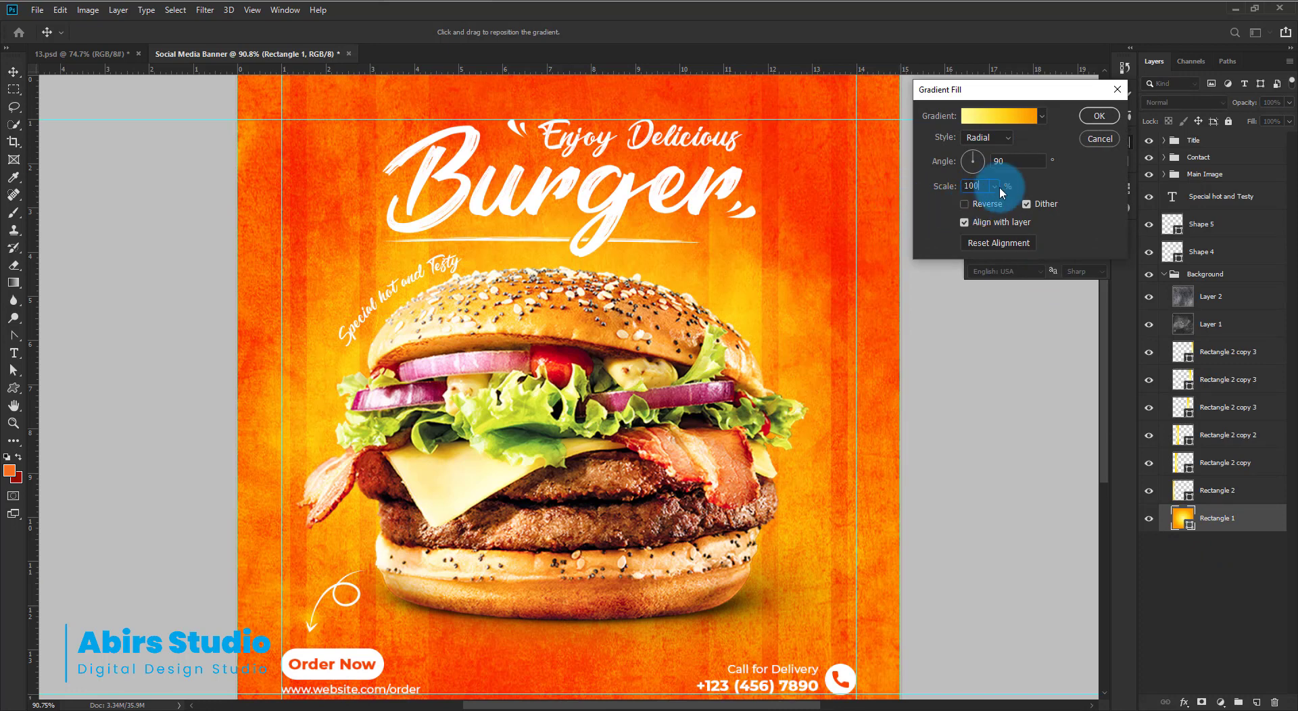
click(1106, 118)
Set the opacity of the Layer 1 texture to 50% and deselect the layers
click(1200, 325)
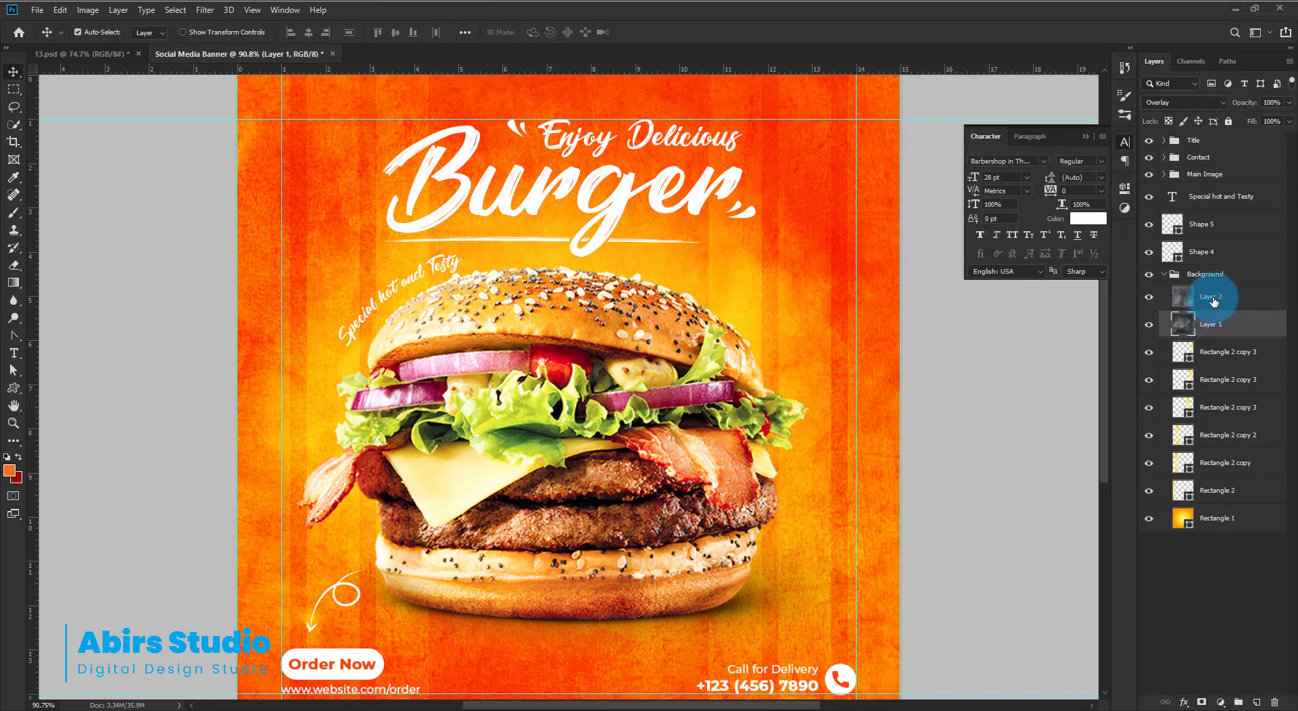
shift+click(1212, 296)
click(1216, 315)
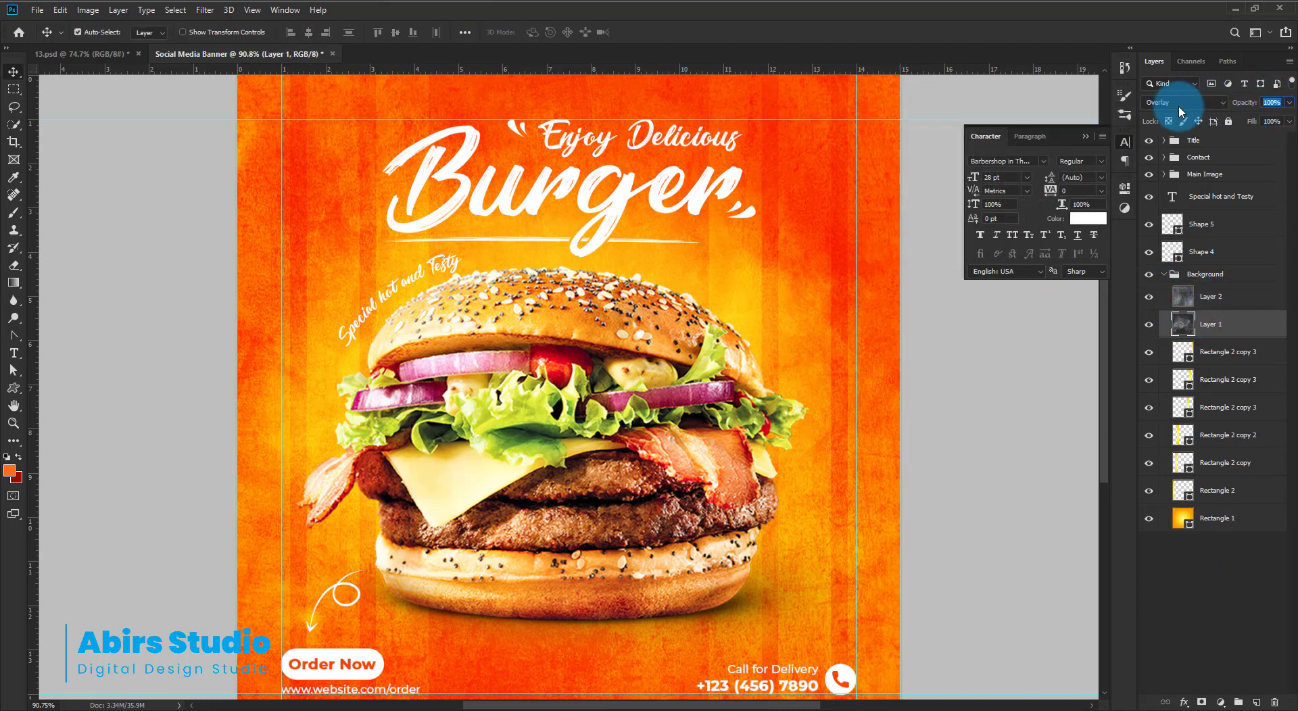
text(50)
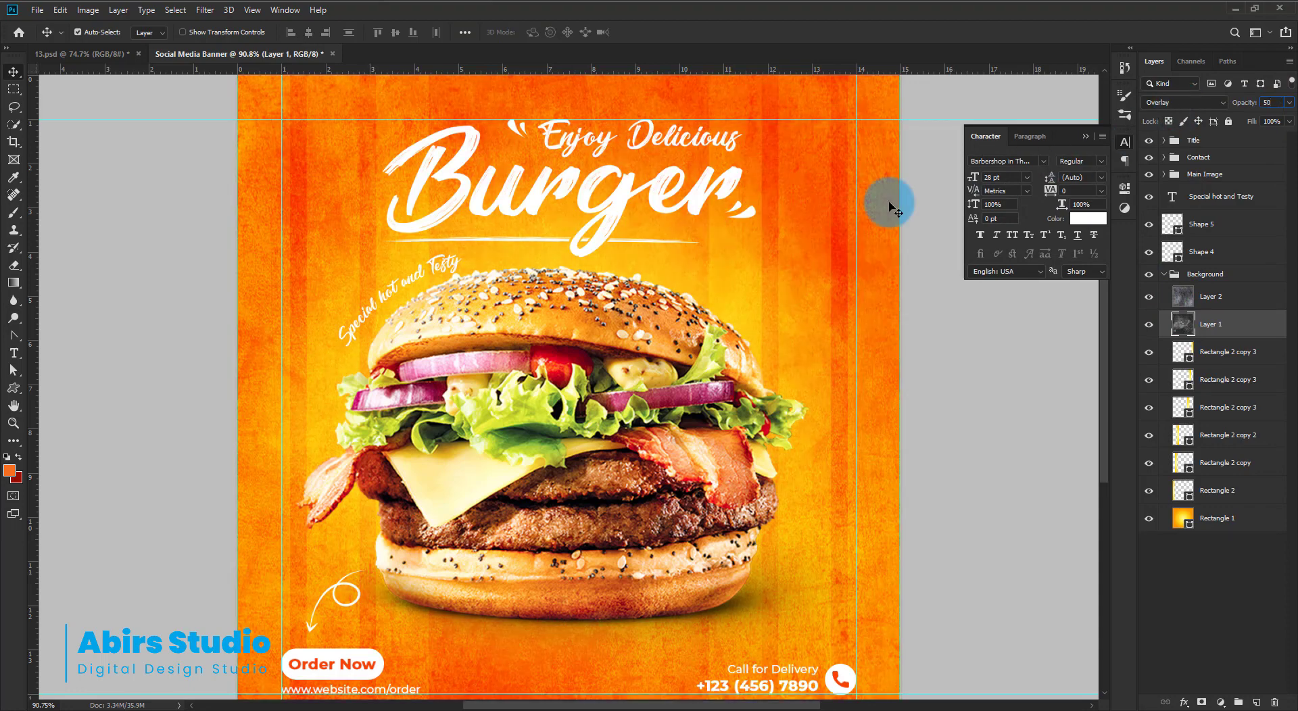
key(Return)
drag(779, 310, 619, 292)
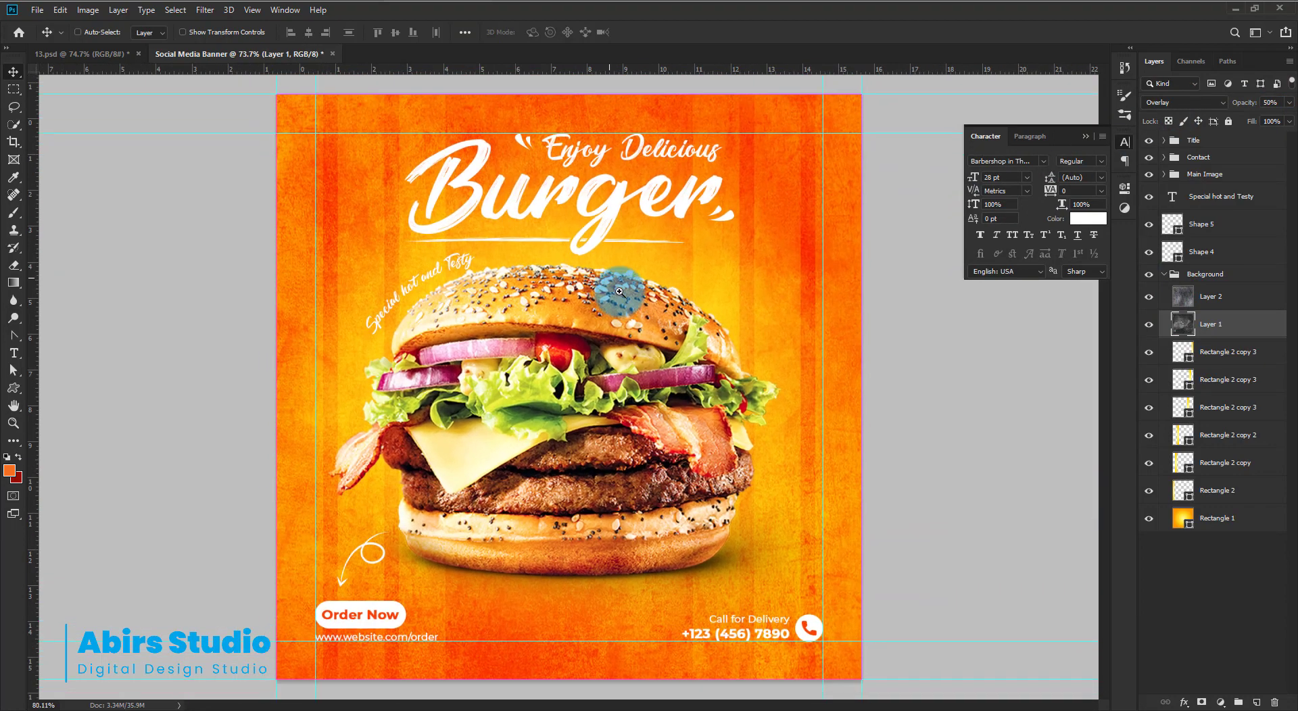
key(ctrl+0)
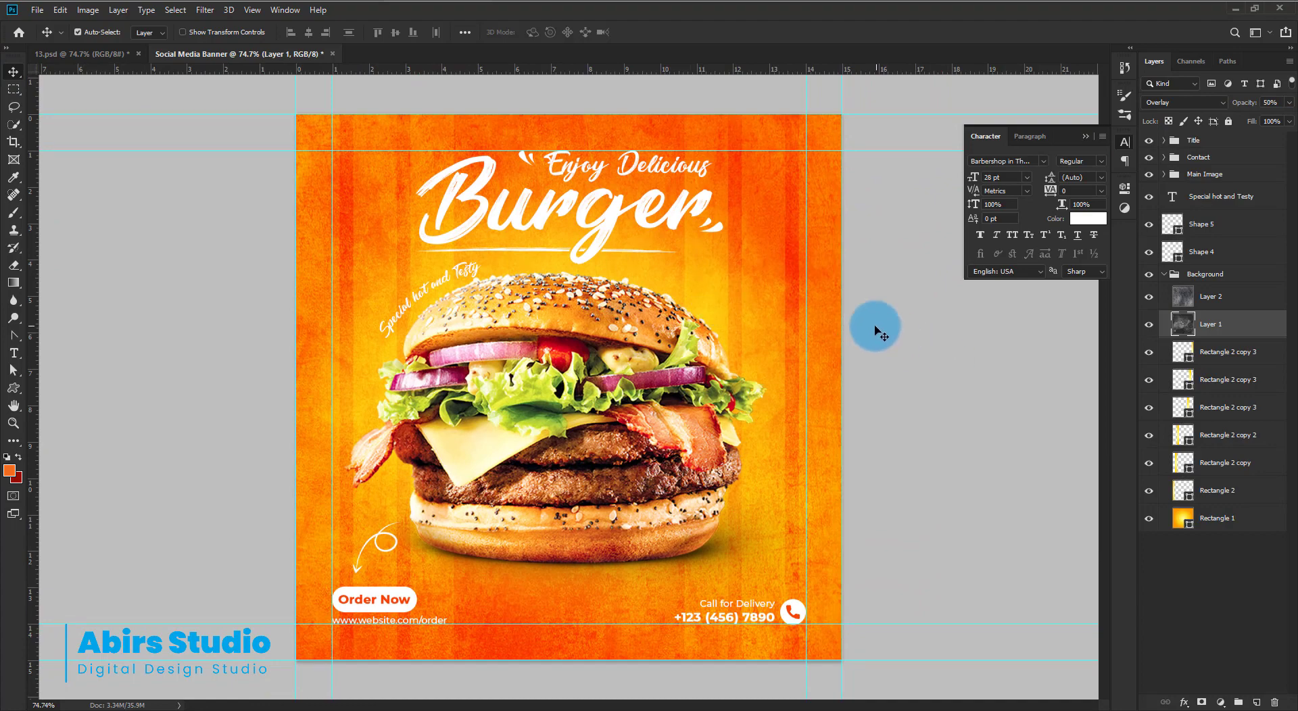
click(893, 349)
mouse_move(901, 358)
mouse_down()
mouse_move(869, 327)
mouse_move(894, 374)
mouse_up()
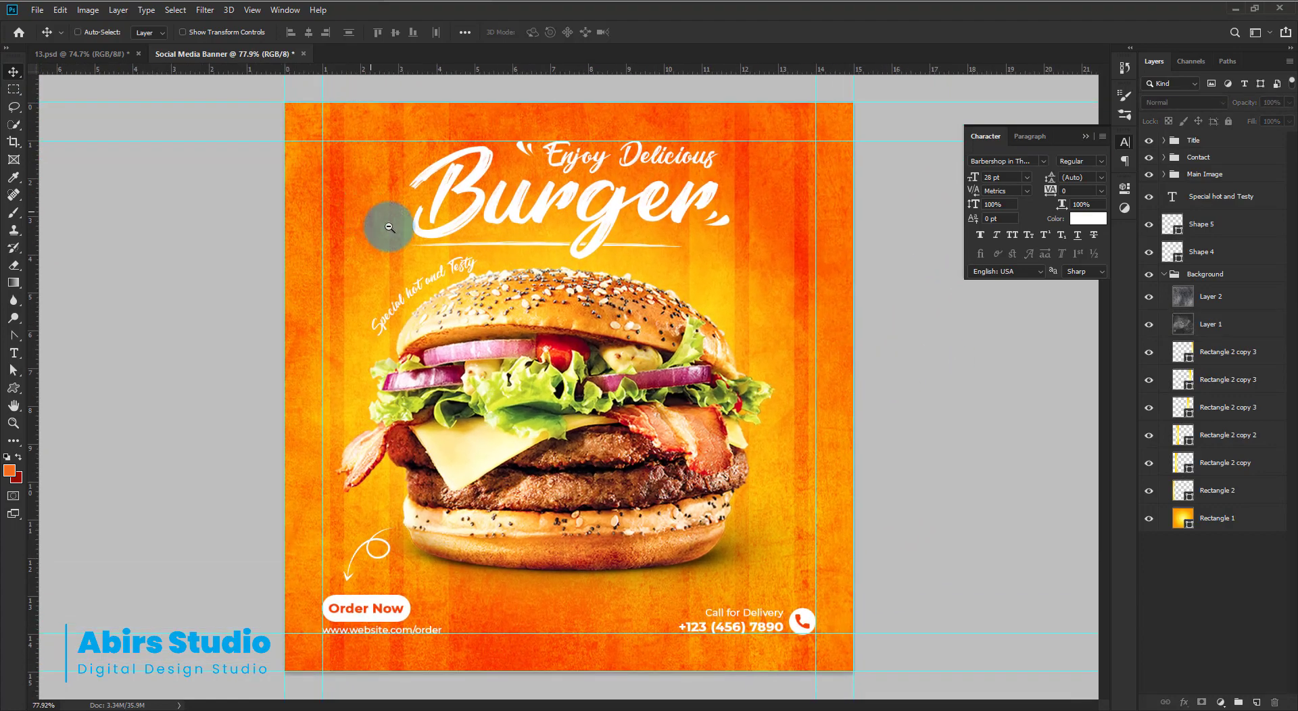
Rotate the curved tagline slightly with Free Transform to fit the bun's curve
drag(392, 227, 414, 311)
click(411, 302)
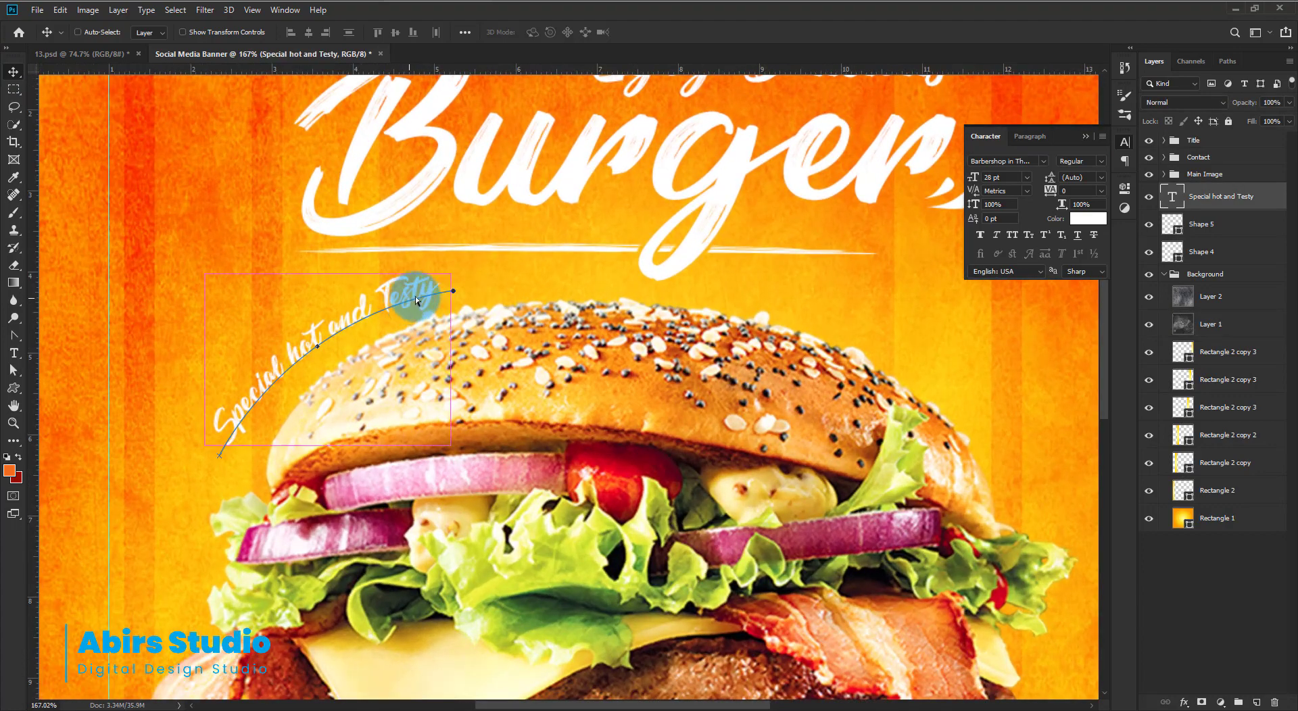
key(ctrl+t)
drag(493, 261, 493, 256)
key(Return)
key(ctrl+0)
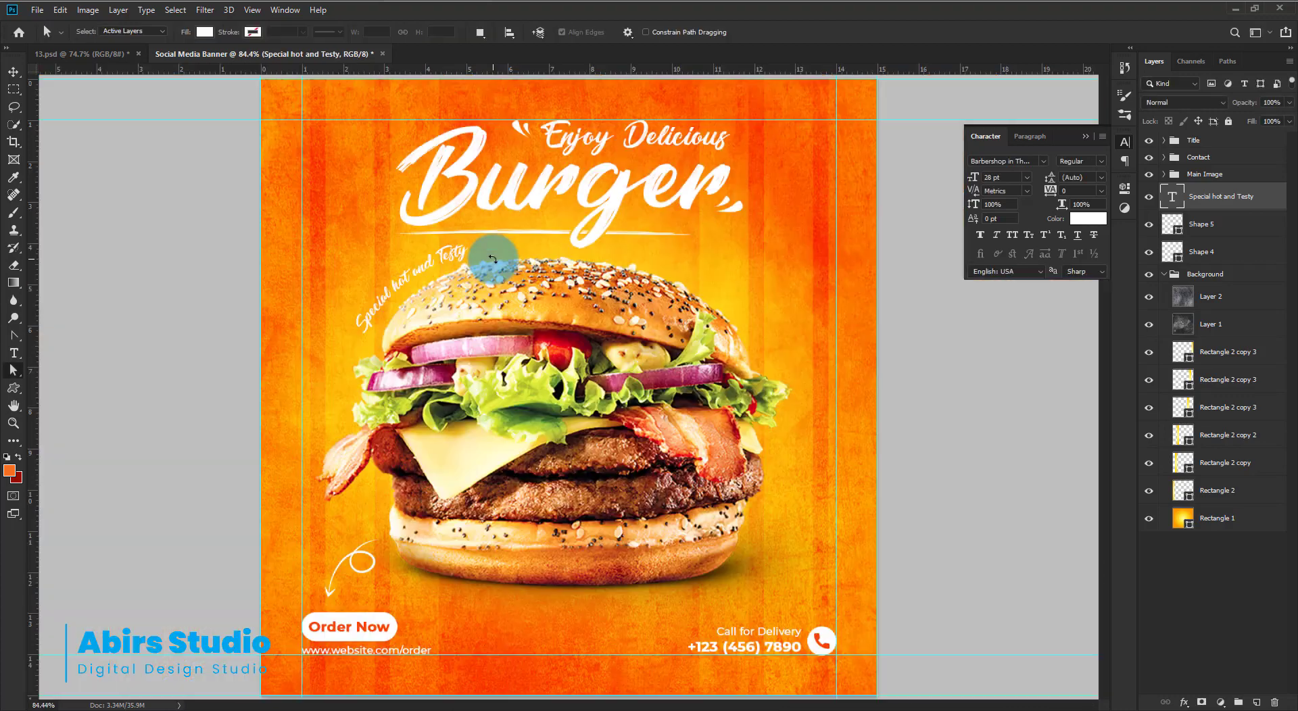
Collapse the Background group and move the Main Image group slightly down, away from the title
click(1164, 274)
click(1205, 175)
key(ctrl+t)
drag(525, 349, 525, 365)
key(Return)
Capitalize "Hot" in the tagline and put the text layer into a collapsed group named Text
click(477, 287)
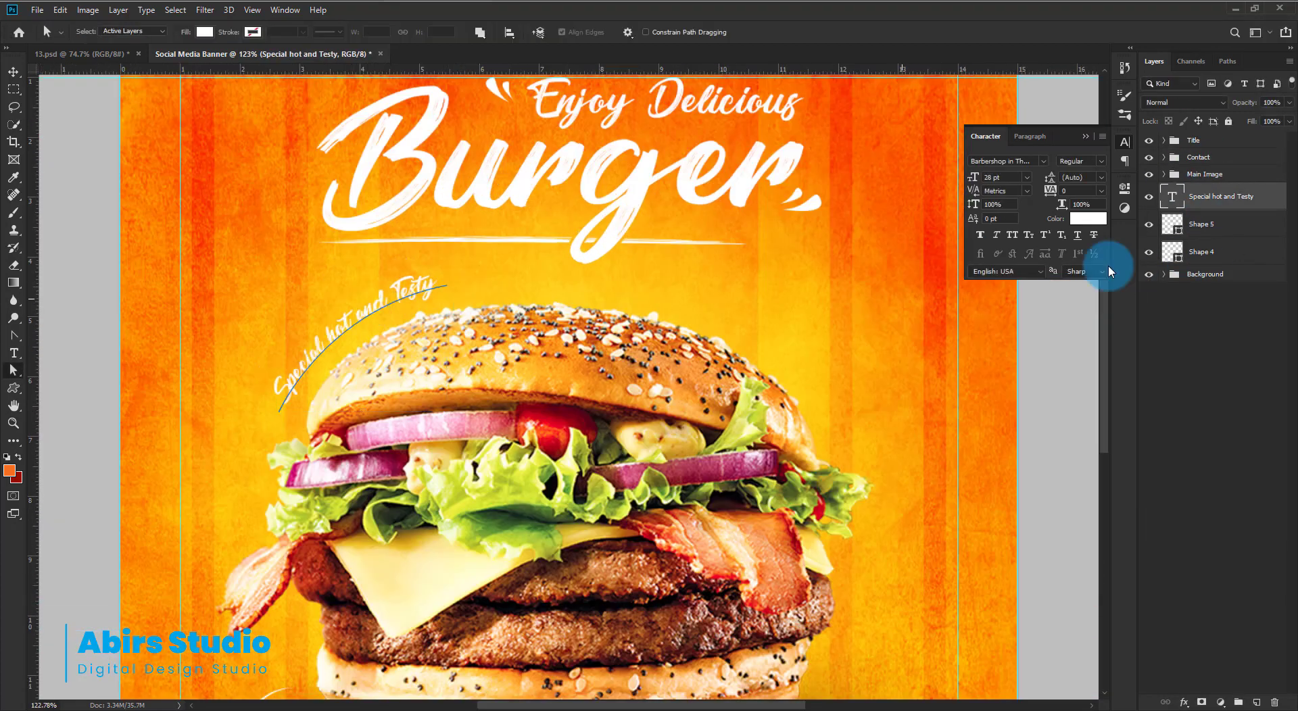
scroll(449, 261, up, 2)
scroll(339, 342, down, 3)
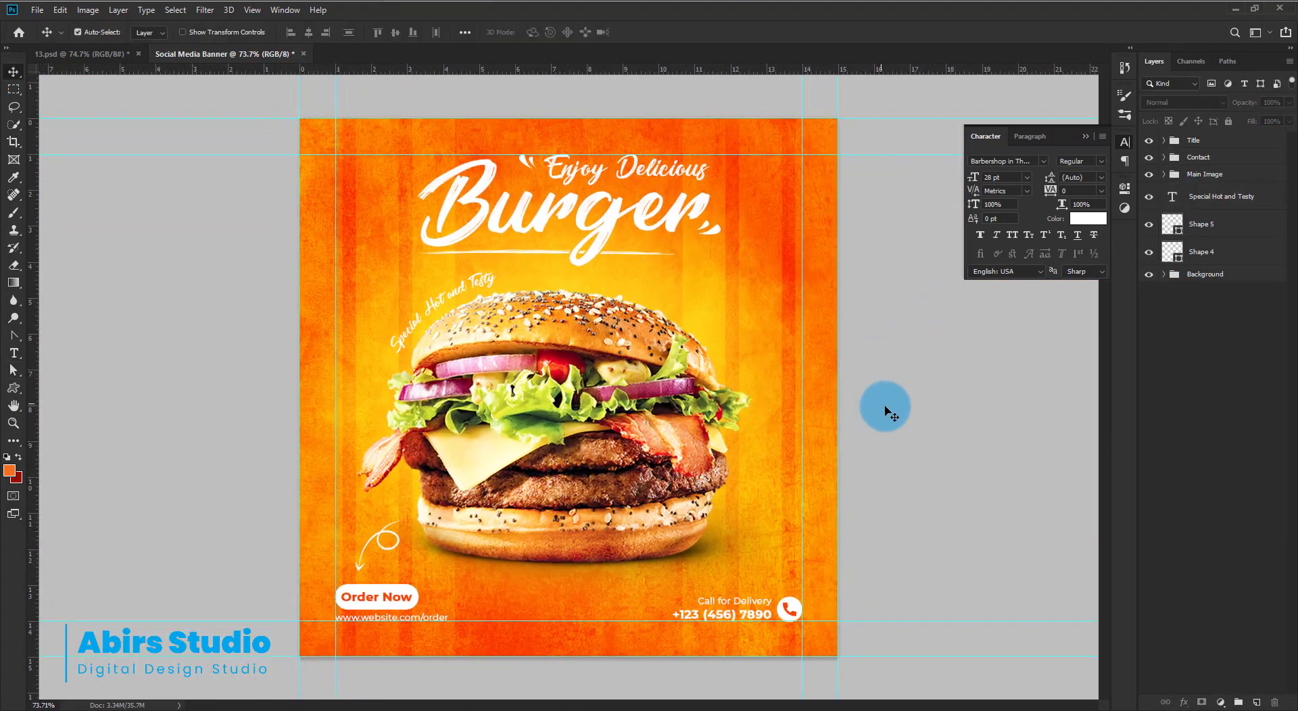
click(1164, 191)
Select the Shape 5 layer and choose the outlined triangle as the Custom Shape tool's shape
click(1202, 213)
click(14, 390)
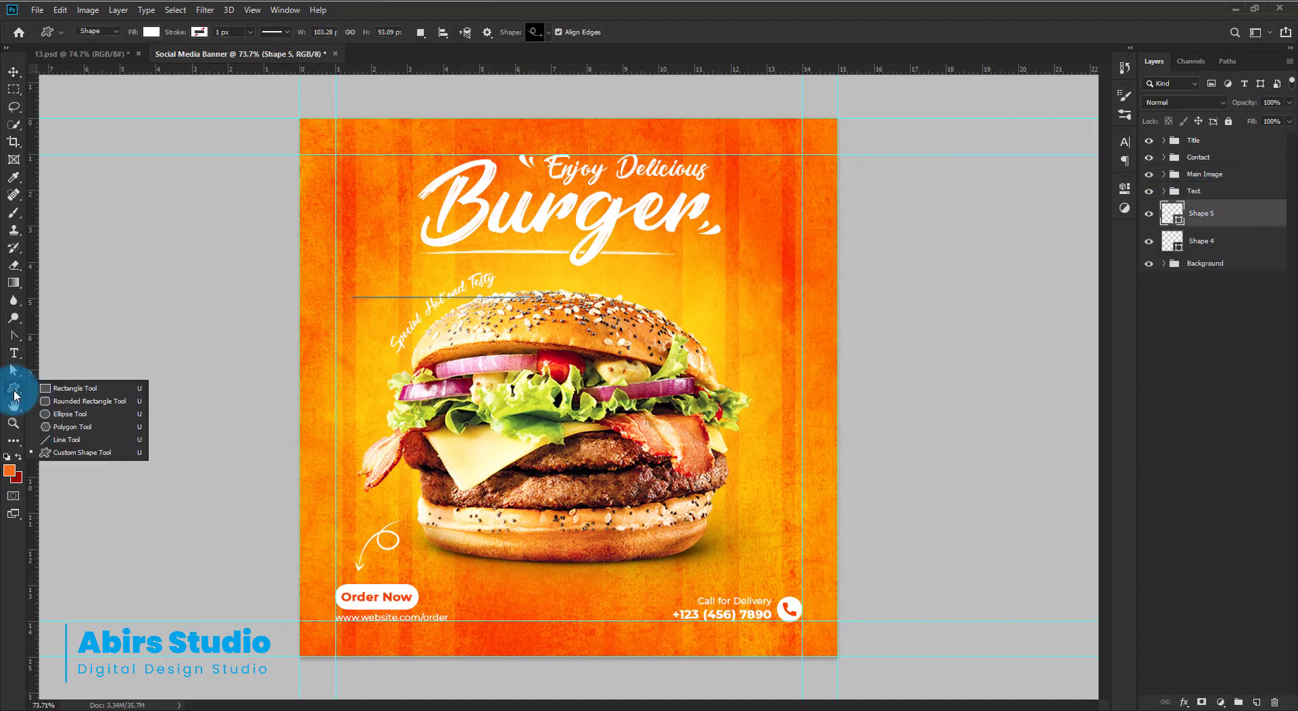
click(59, 456)
click(545, 32)
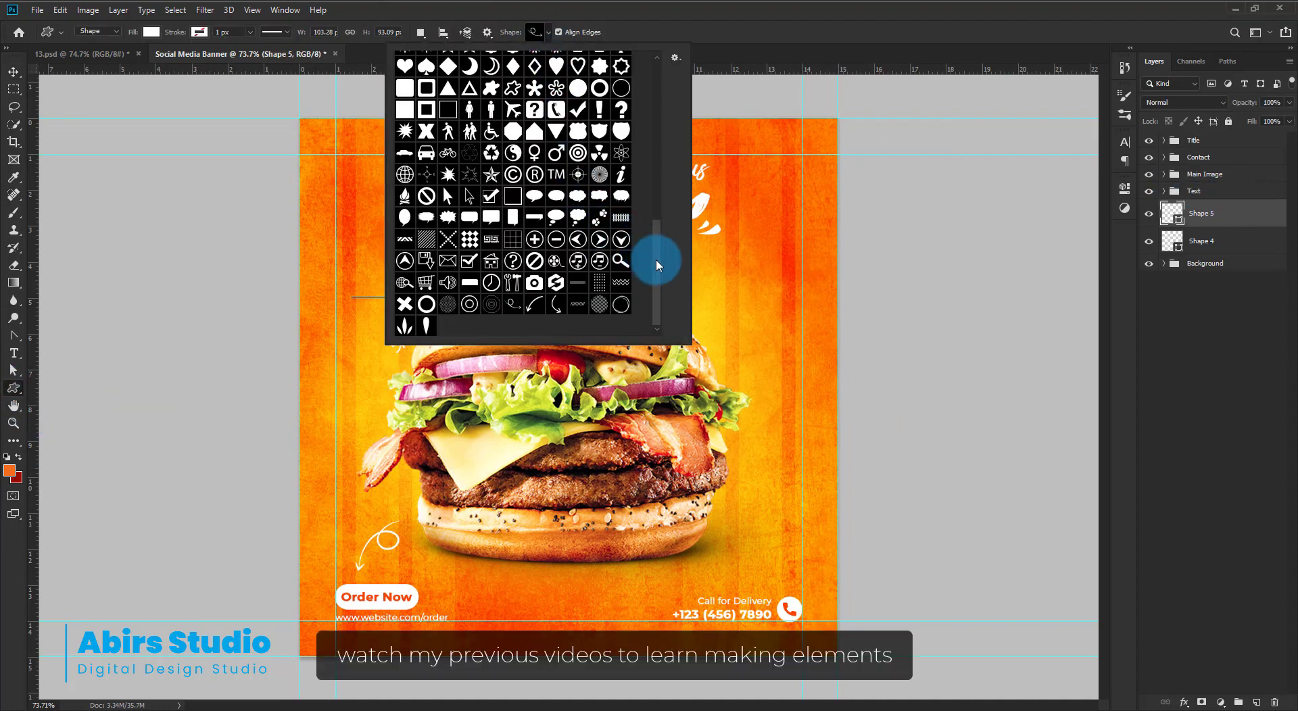
drag(655, 258, 658, 91)
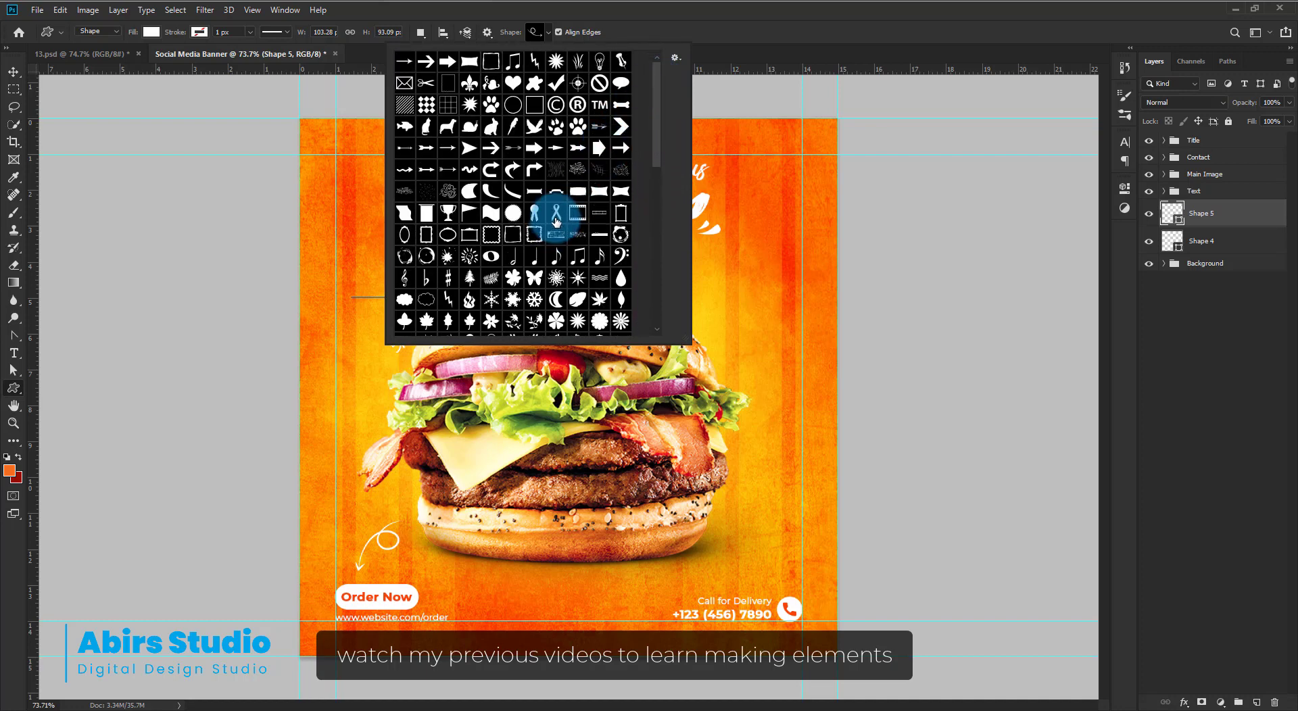
scroll(562, 247, down, 2)
scroll(563, 246, down, 8)
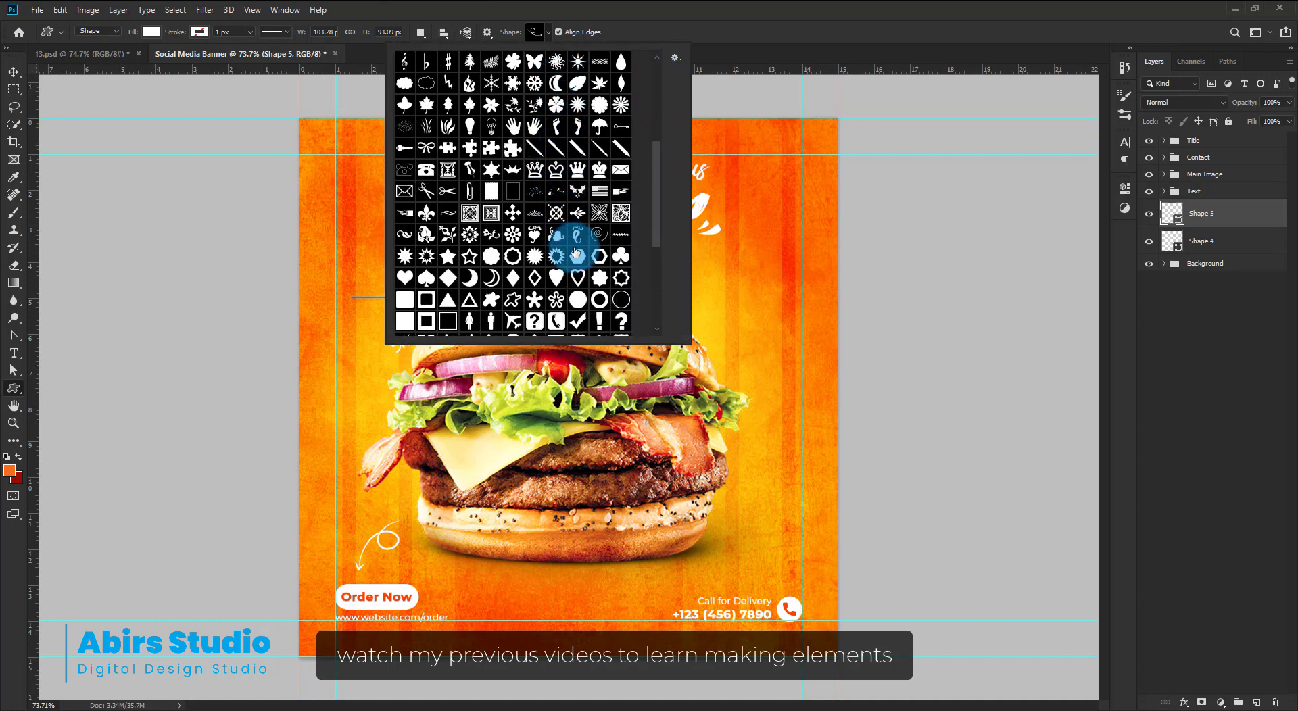
scroll(575, 252, down, 1)
click(467, 271)
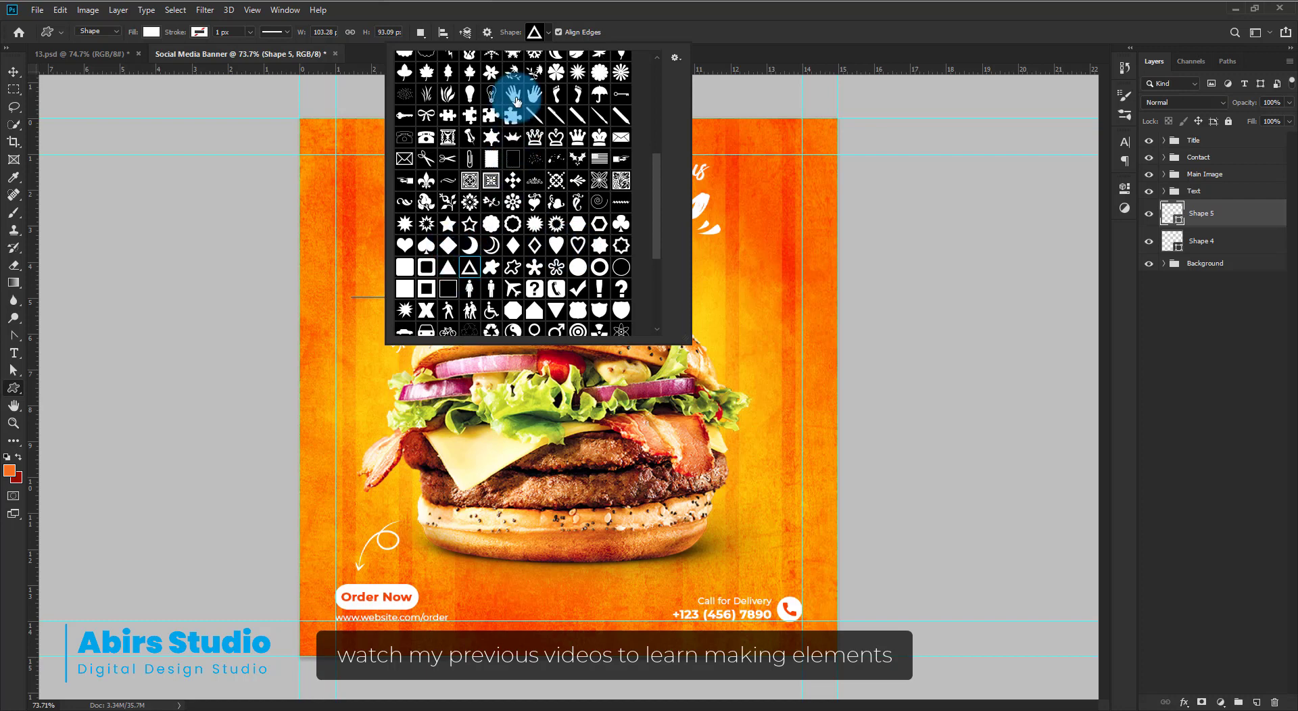
click(545, 29)
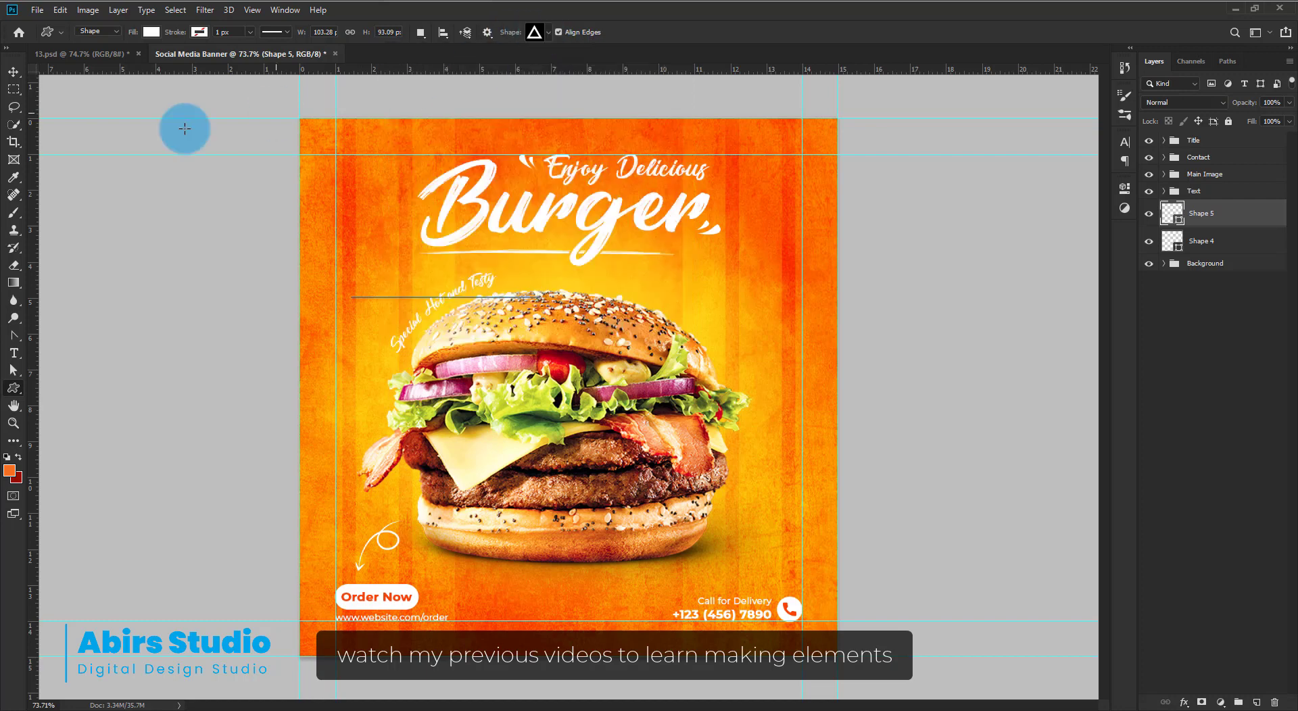
click(15, 71)
scroll(435, 254, up, 2)
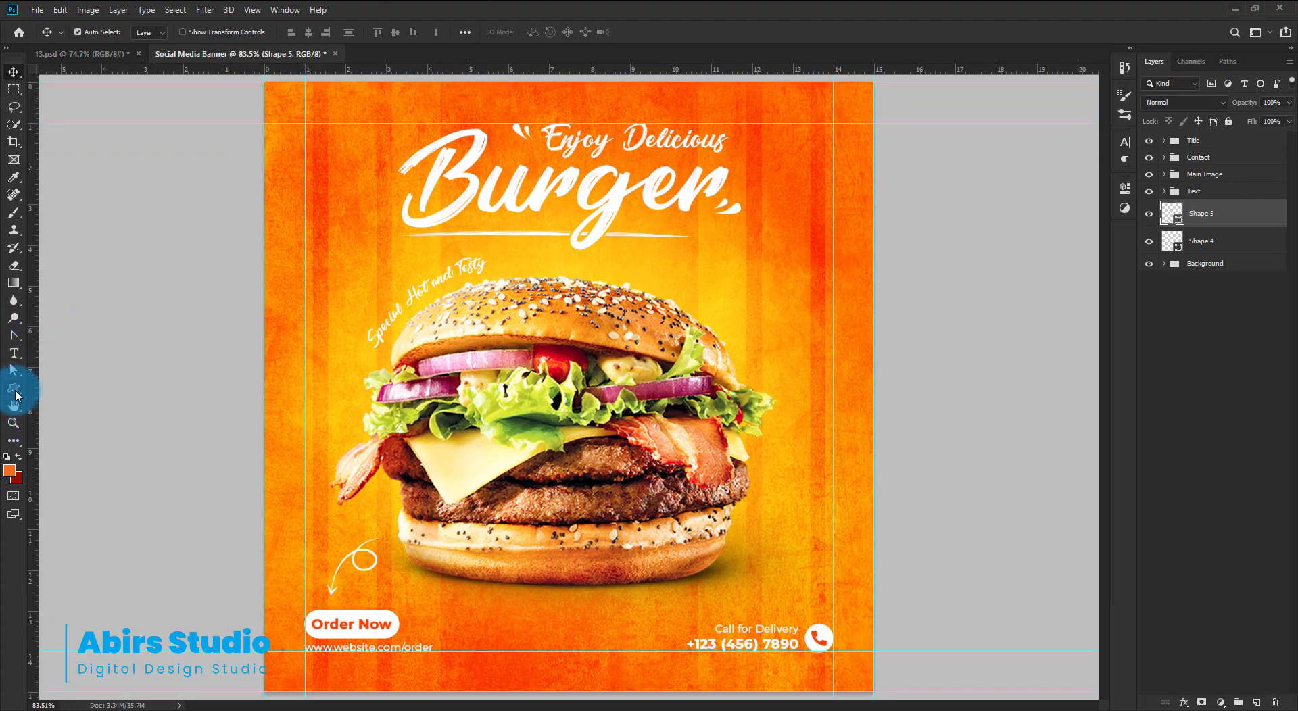
Draw a small white outlined triangle left of the title's underline, then rotate and place it beside the tagline
click(15, 392)
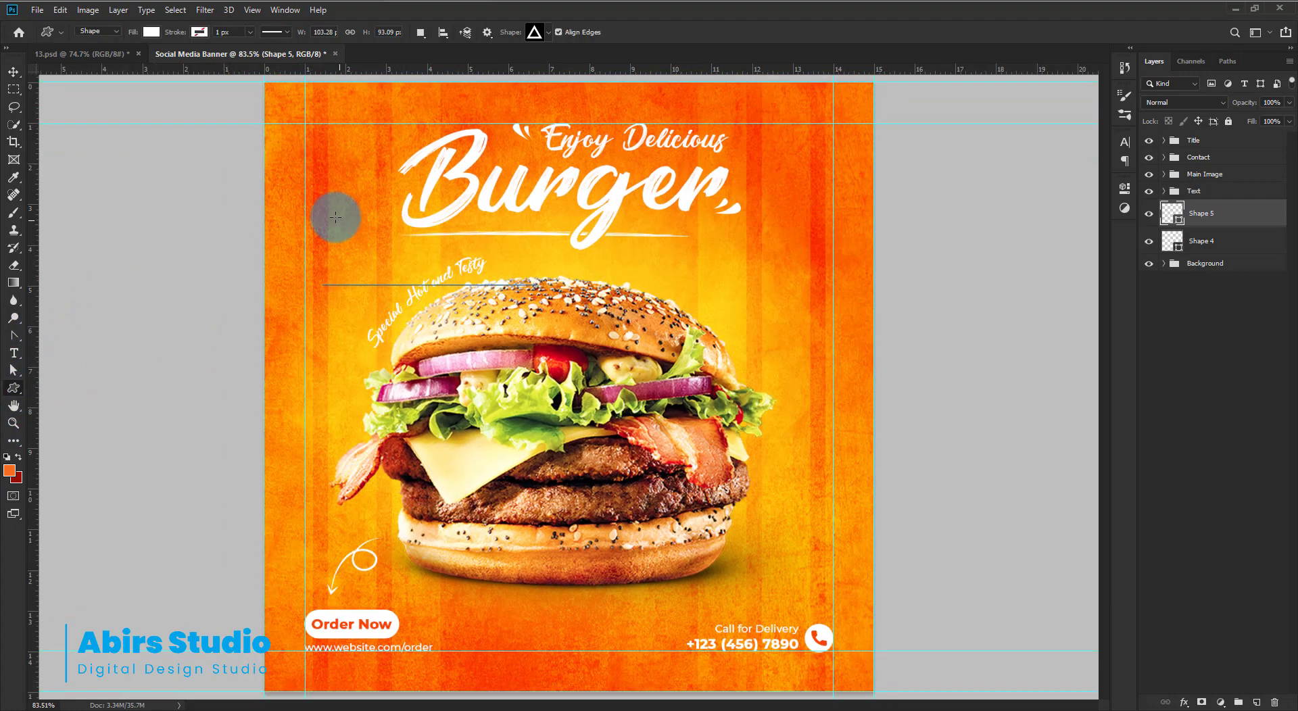
drag(352, 223, 392, 248)
key(ctrl+t)
mouse_move(350, 183)
mouse_down()
mouse_move(377, 220)
mouse_move(277, 253)
mouse_move(311, 294)
mouse_up()
key(Return)
Add a larger outlined triangle right of the bun, pointing right, and a small one right of the patties
drag(809, 240, 844, 281)
drag(824, 496, 844, 513)
mouse_move(887, 511)
mouse_down()
mouse_move(835, 411)
mouse_move(865, 405)
mouse_up()
key(v)
mouse_move(831, 272)
mouse_down()
mouse_move(830, 284)
mouse_move(805, 238)
mouse_move(829, 231)
mouse_up()
key(ctrl+t)
key(Return)
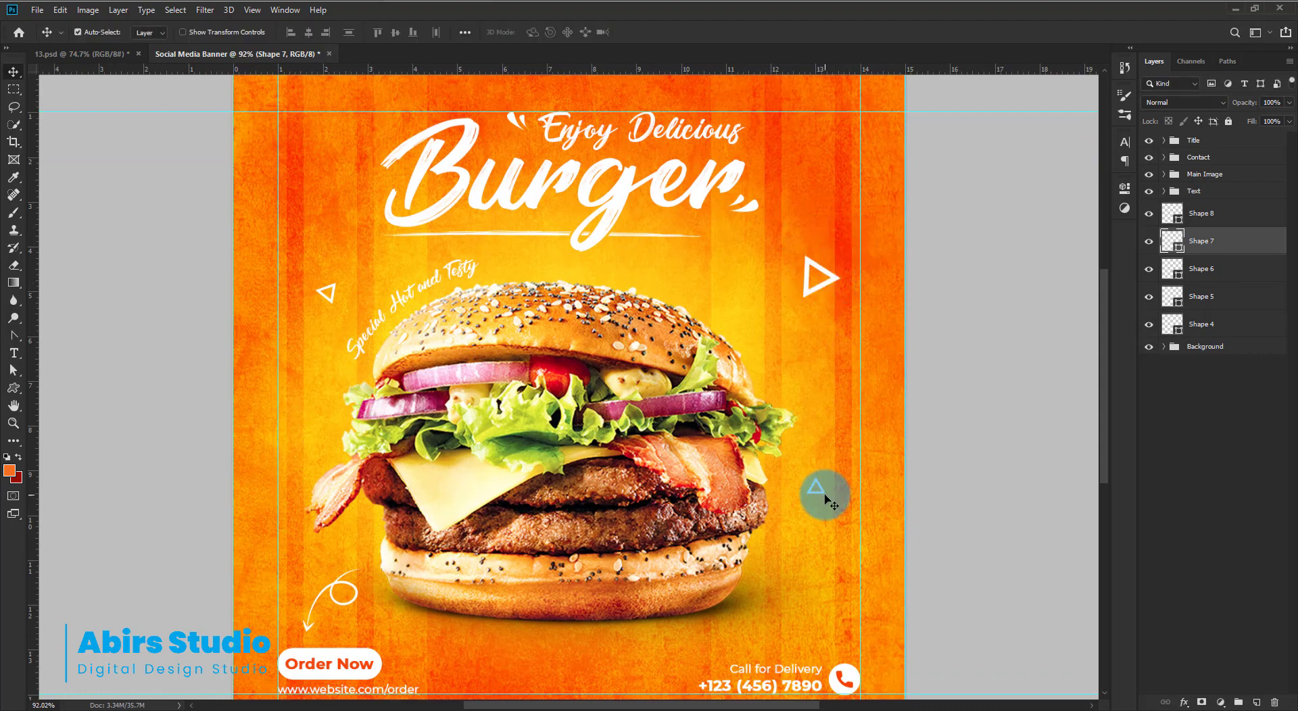
Rotate the small triangle beside the patties and move the triangle near the tagline slightly up and left
ctrl+click(818, 490)
key(ctrl+t)
drag(834, 474, 815, 499)
key(Return)
mouse_move(568, 370)
mouse_down()
mouse_move(536, 358)
mouse_move(568, 358)
mouse_up()
drag(311, 296, 302, 272)
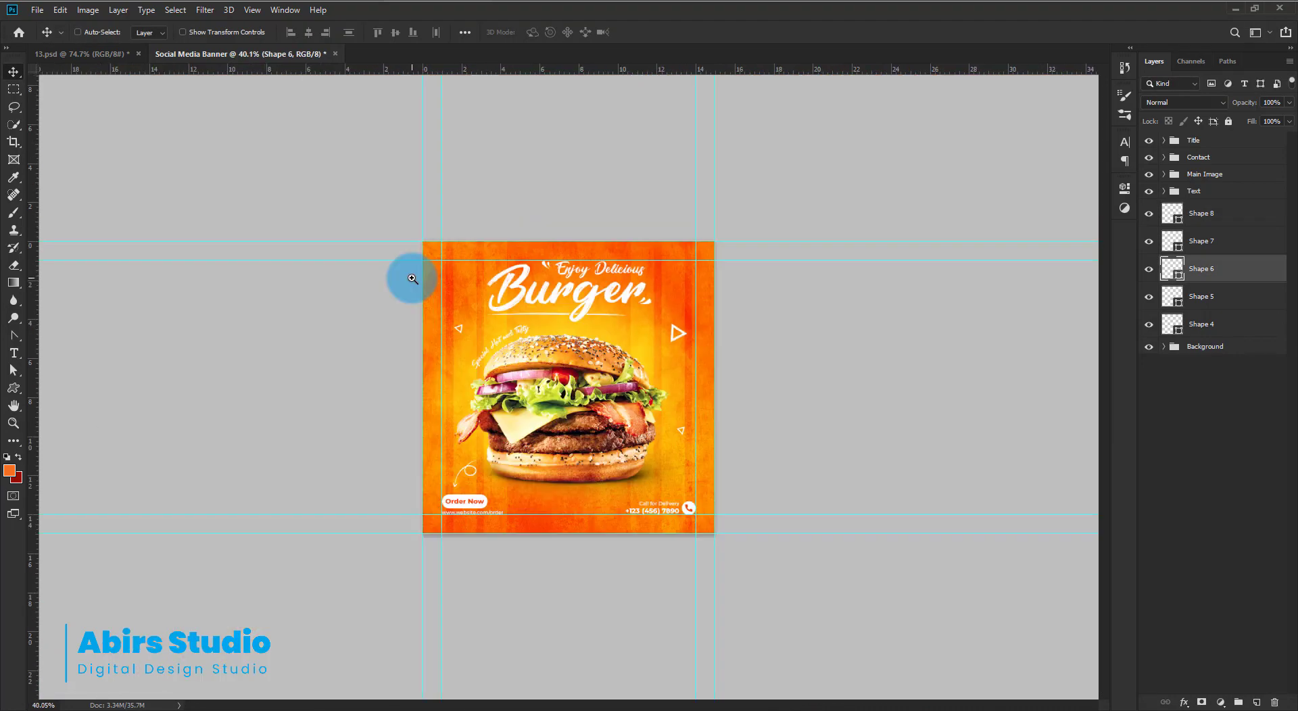
Draw a small white ring above the top bun with the Custom Shape tool
drag(411, 282, 410, 341)
click(13, 388)
click(81, 452)
click(549, 32)
click(607, 269)
mouse_move(606, 264)
mouse_down()
mouse_move(639, 250)
mouse_move(662, 269)
mouse_move(318, 415)
mouse_move(805, 359)
mouse_up()
Duplicate the ring twice, placing one copy left of the burger and one below the large triangle
key(ctrl+j)
key(ctrl+t)
key(Return)
key(ctrl+j)
key(ctrl+t)
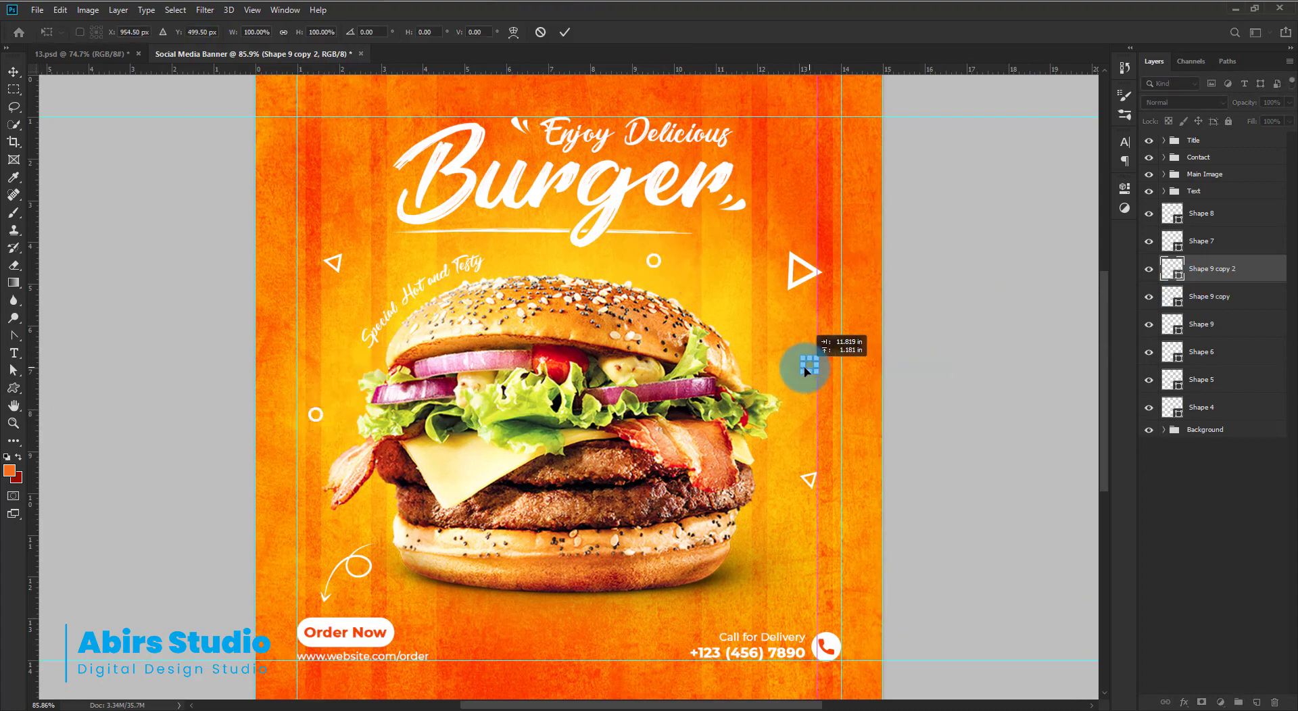
key(Return)
Select all three ring layers and scale them down together
shift+click(1244, 323)
key(ctrl+t)
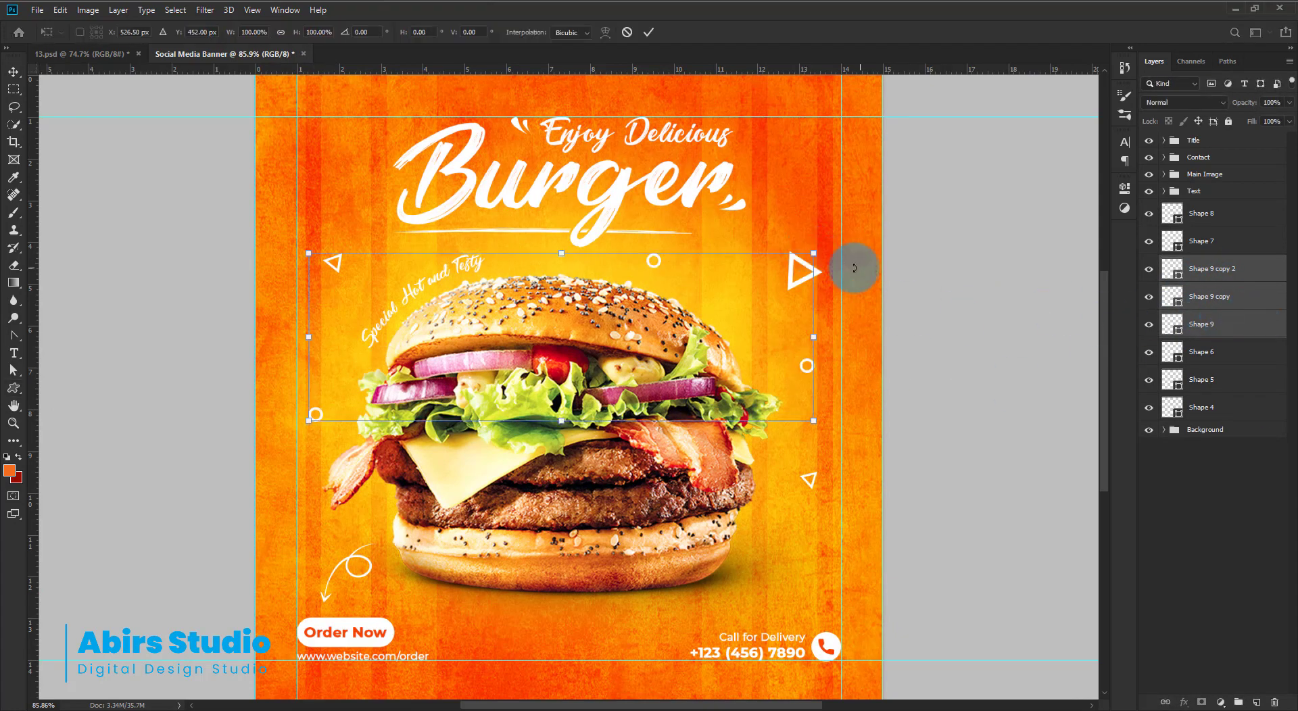
drag(816, 253, 764, 270)
key(Return)
Reposition the three rings individually: below the large triangle, left of the onion slices, and above the top bun
click(1224, 270)
key(ctrl+t)
drag(754, 359, 803, 372)
key(Return)
click(1219, 301)
key(ctrl+t)
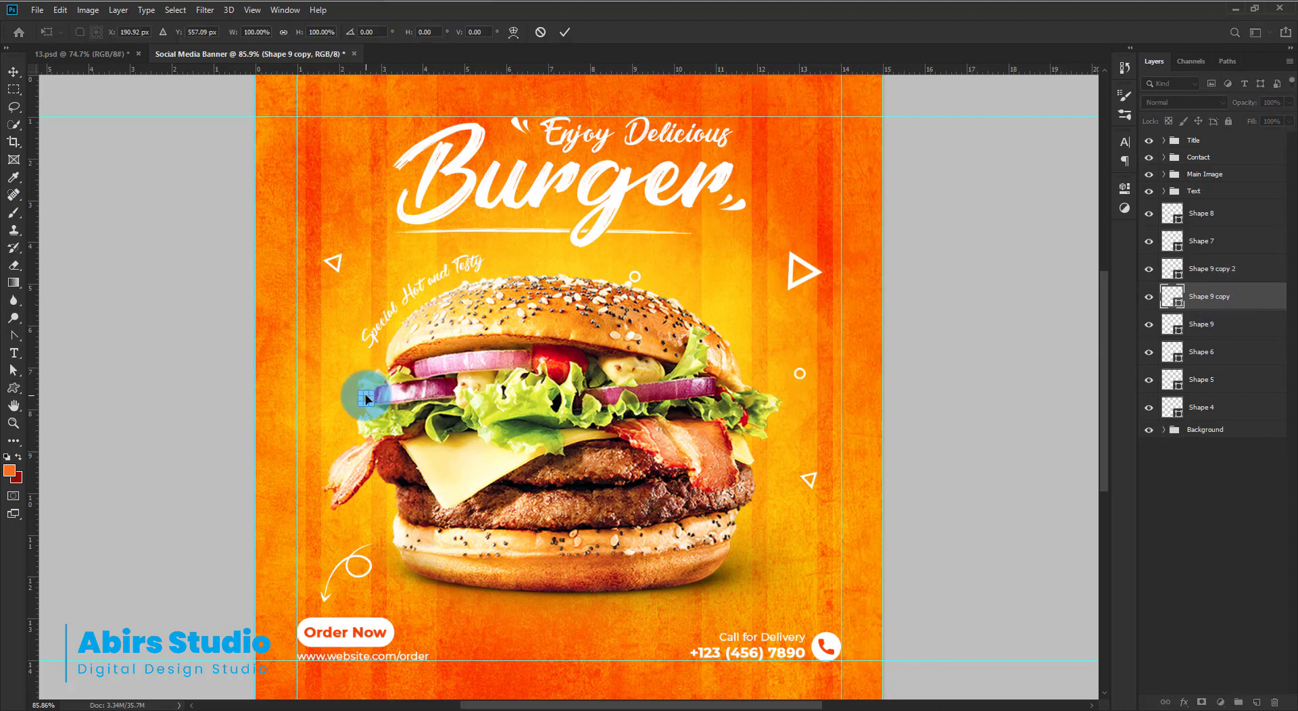
drag(367, 396, 312, 420)
click(1236, 325)
key(ctrl+t)
key(Return)
drag(637, 279, 710, 269)
key(v)
click(909, 356)
Move the small triangle beside the burger's lower right further down, level with the bottom bun
scroll(909, 355, down, 1)
scroll(713, 263, up, 6)
scroll(717, 277, down, 5)
click(808, 472)
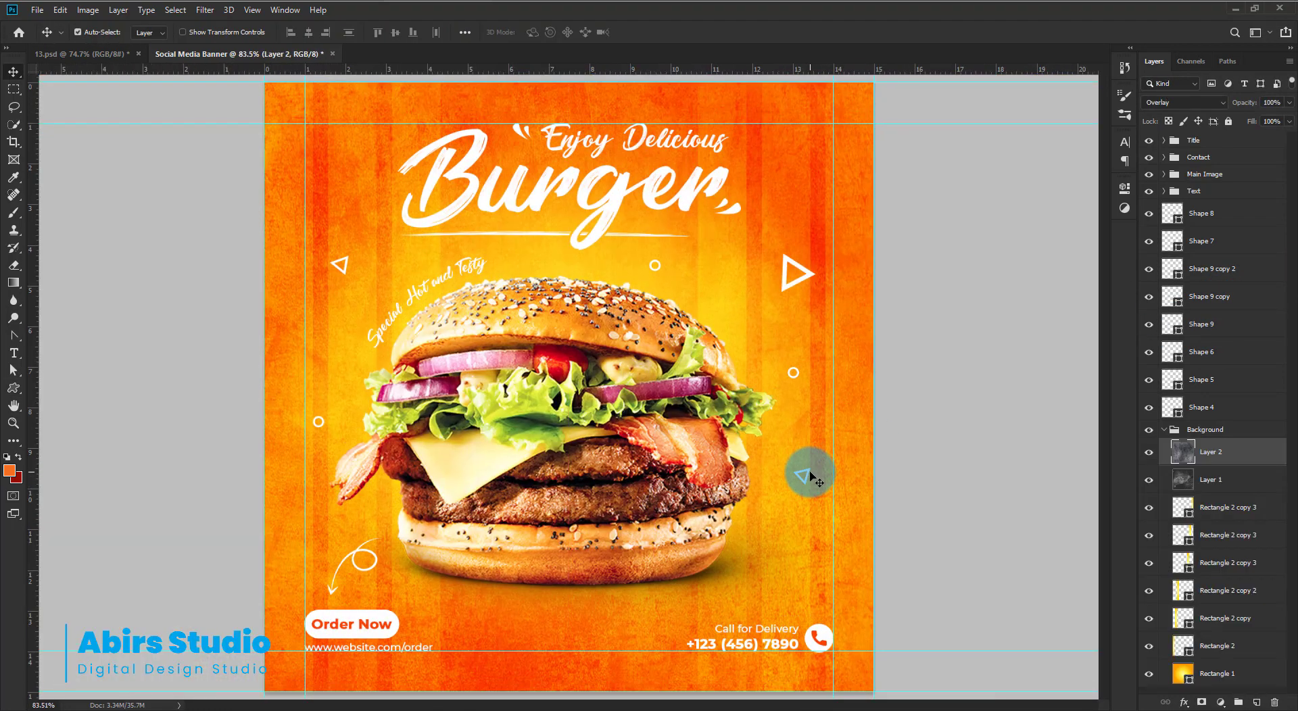
drag(809, 473, 947, 473)
drag(970, 471, 967, 551)
drag(581, 467, 409, 410)
Nudge the small triangle above the curved tagline slightly inward and down
ctrl+click(319, 249)
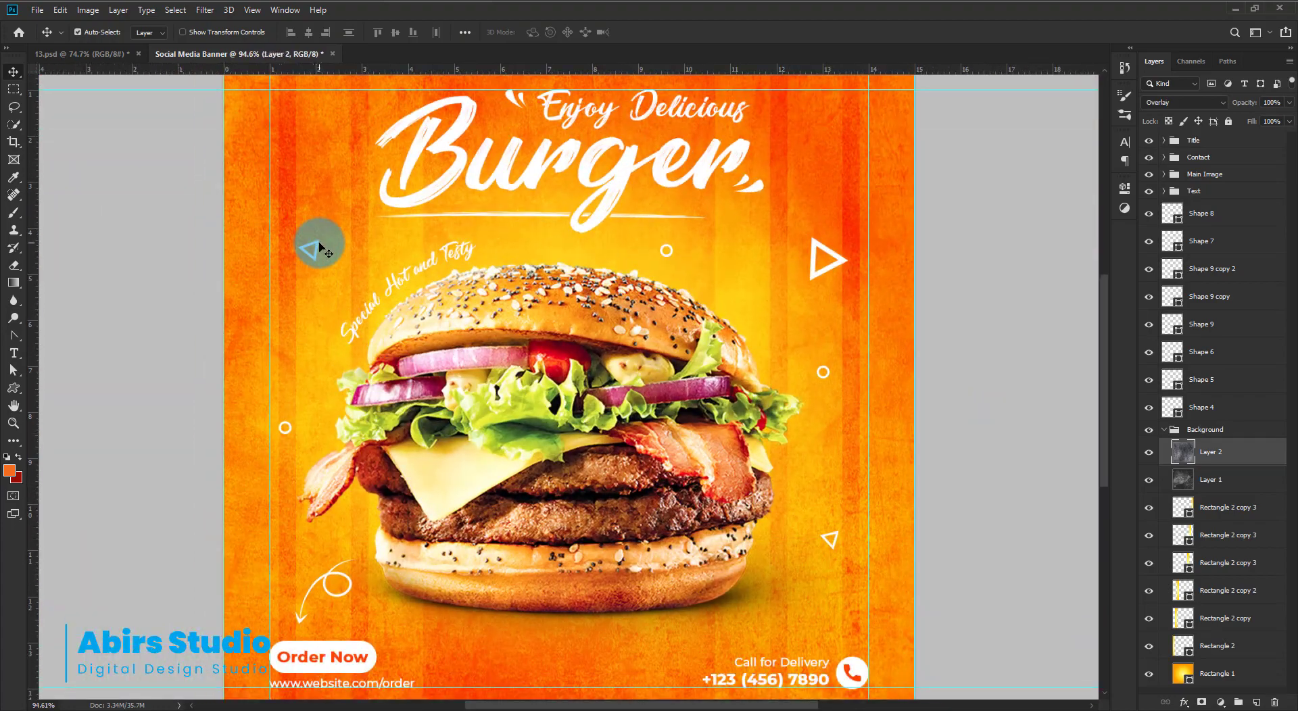
drag(318, 257, 399, 257)
drag(325, 255, 337, 265)
drag(676, 338, 582, 338)
ctrl+click(767, 378)
Draw a diagonal-hatch custom shape about 124 × 28 px in the banner's upper-left corner and fill it with ffffff
click(744, 387)
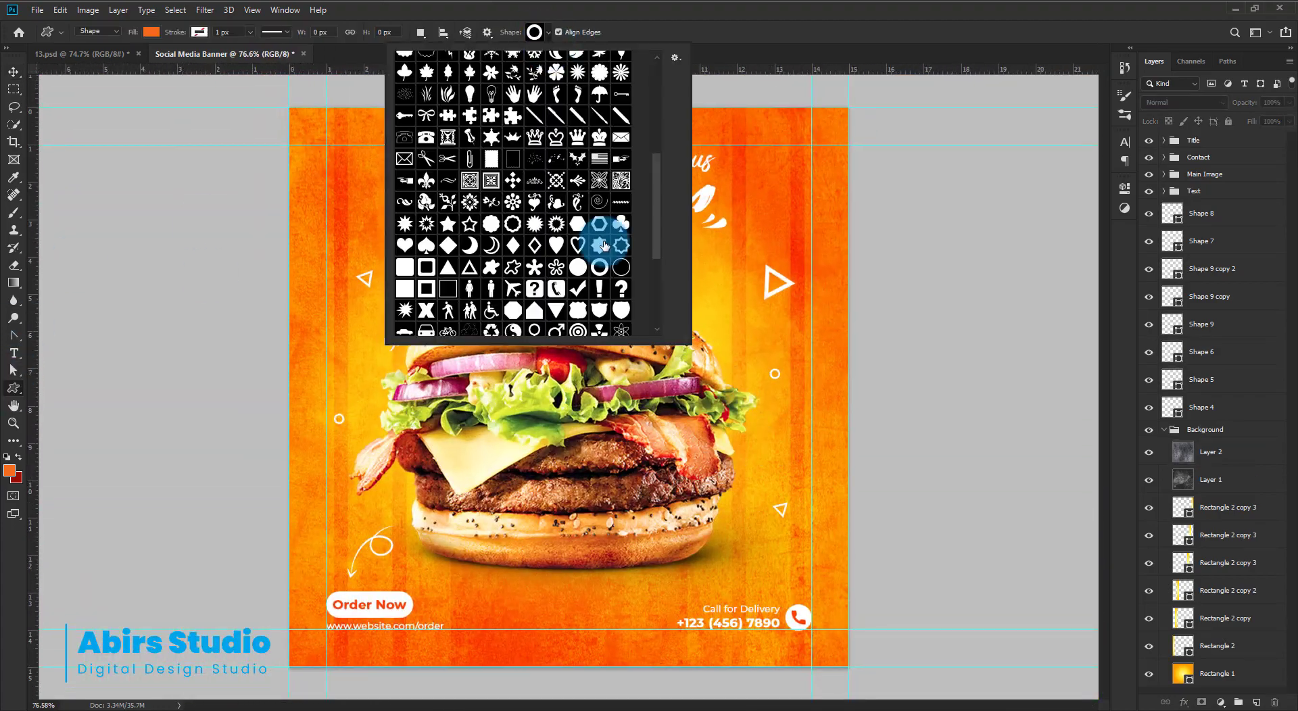
double_click(580, 311)
drag(326, 159, 394, 178)
drag(1223, 222, 1221, 228)
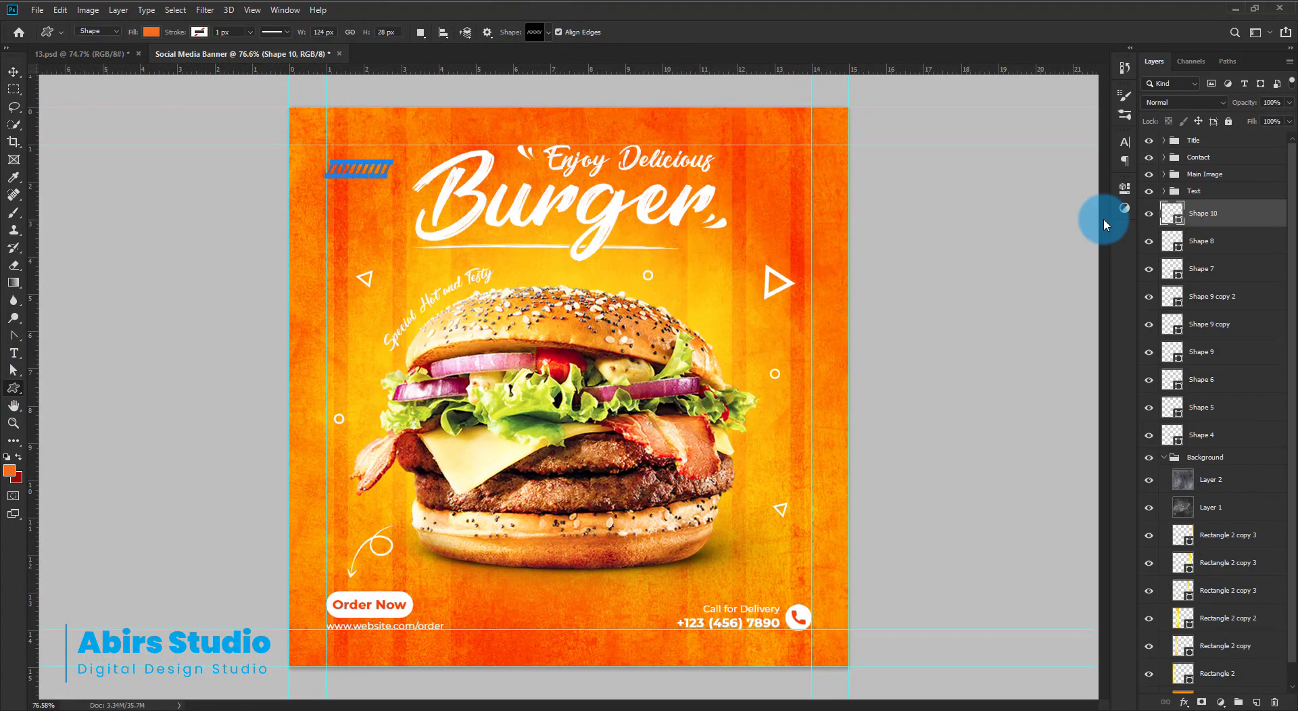
key(a)
double_click(1179, 215)
text(ffffff)
key(Return)
Duplicate the white hatch shape and place the copy above the Call for Delivery text
key(ctrl+j)
key(ctrl+t)
drag(360, 167, 788, 591)
key(Return)
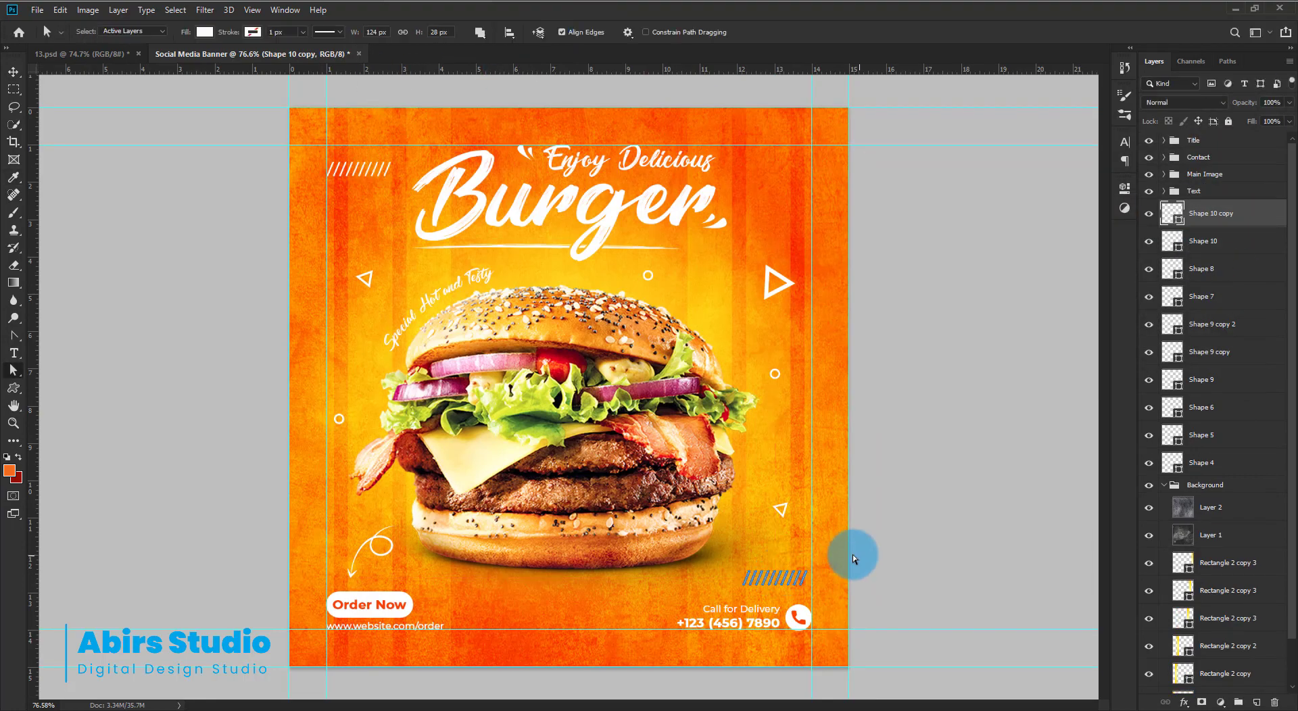
click(853, 555)
Move the large triangle beside the top bun slightly up and scale it down a little
scroll(785, 519, up, 8)
key(v)
drag(885, 458, 913, 362)
scroll(913, 351, down, 8)
click(800, 282)
drag(800, 282, 872, 287)
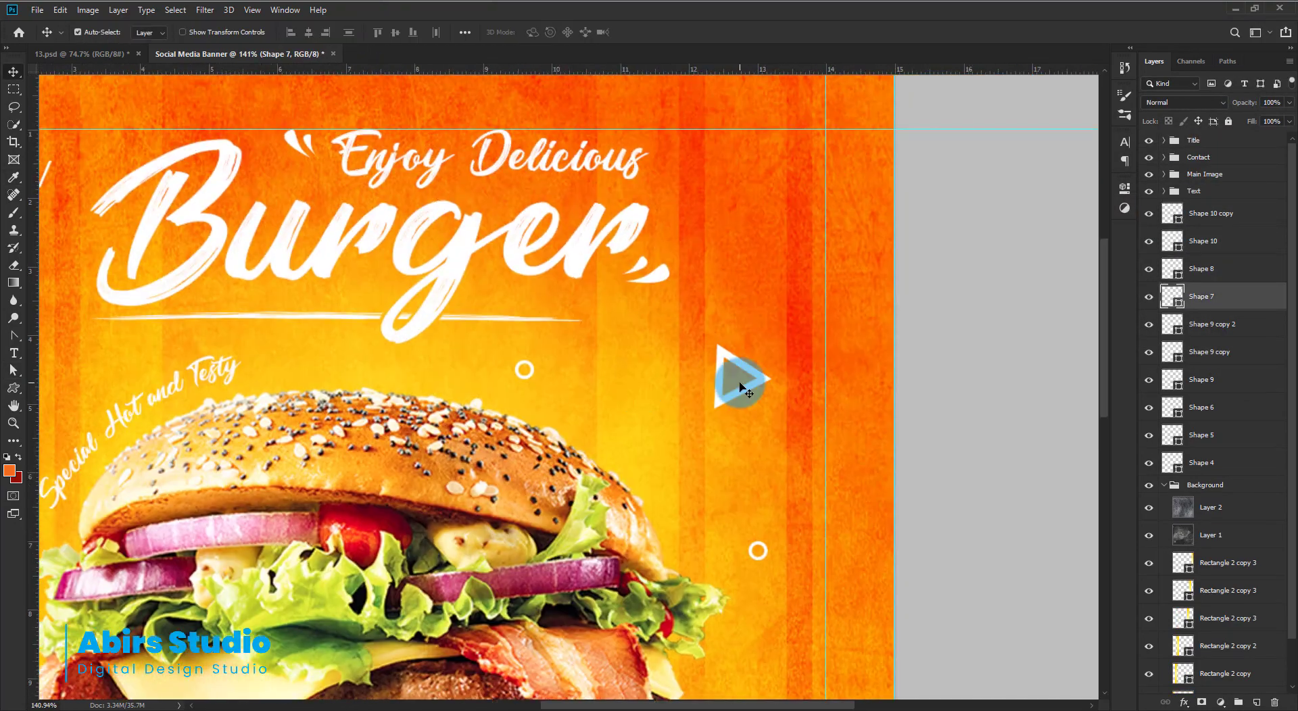
drag(736, 384, 750, 362)
key(ctrl+t)
drag(726, 326, 734, 338)
key(Return)
key(a)
drag(815, 336, 751, 360)
key(v)
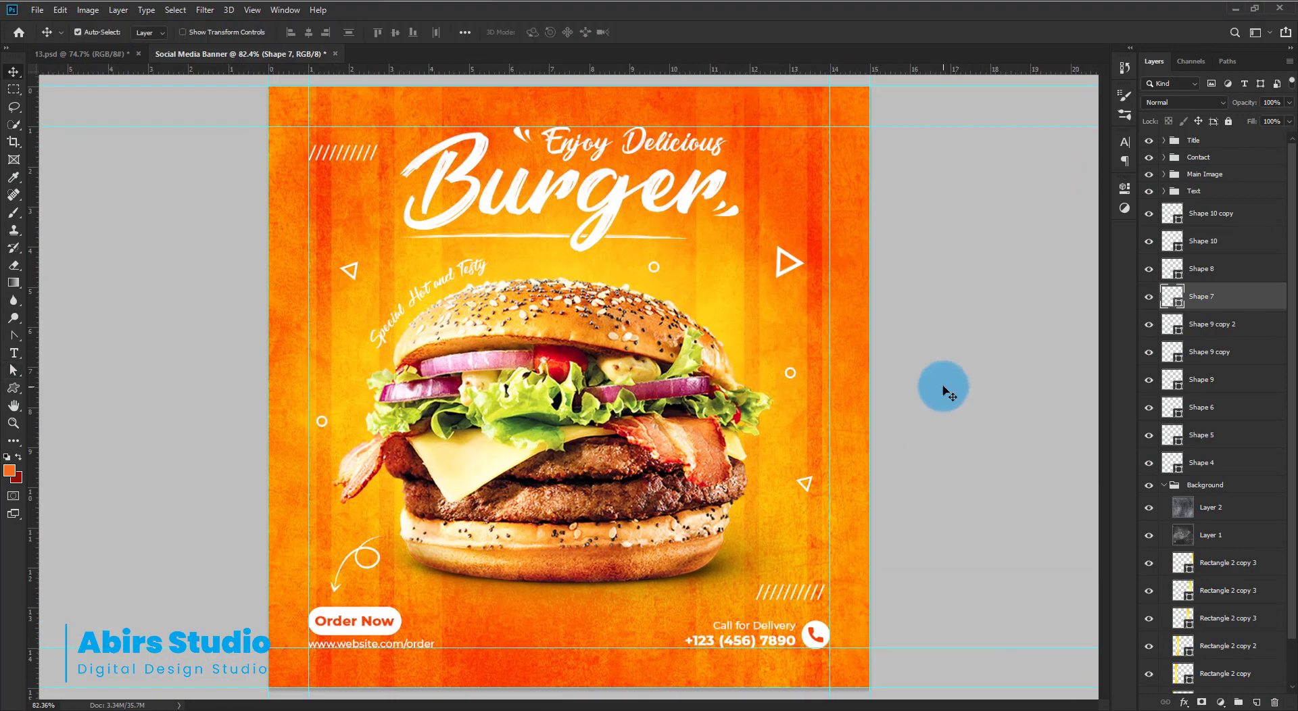
Deselect the layer, fit the whole banner on screen and hide the guides
click(944, 393)
key(ctrl+0)
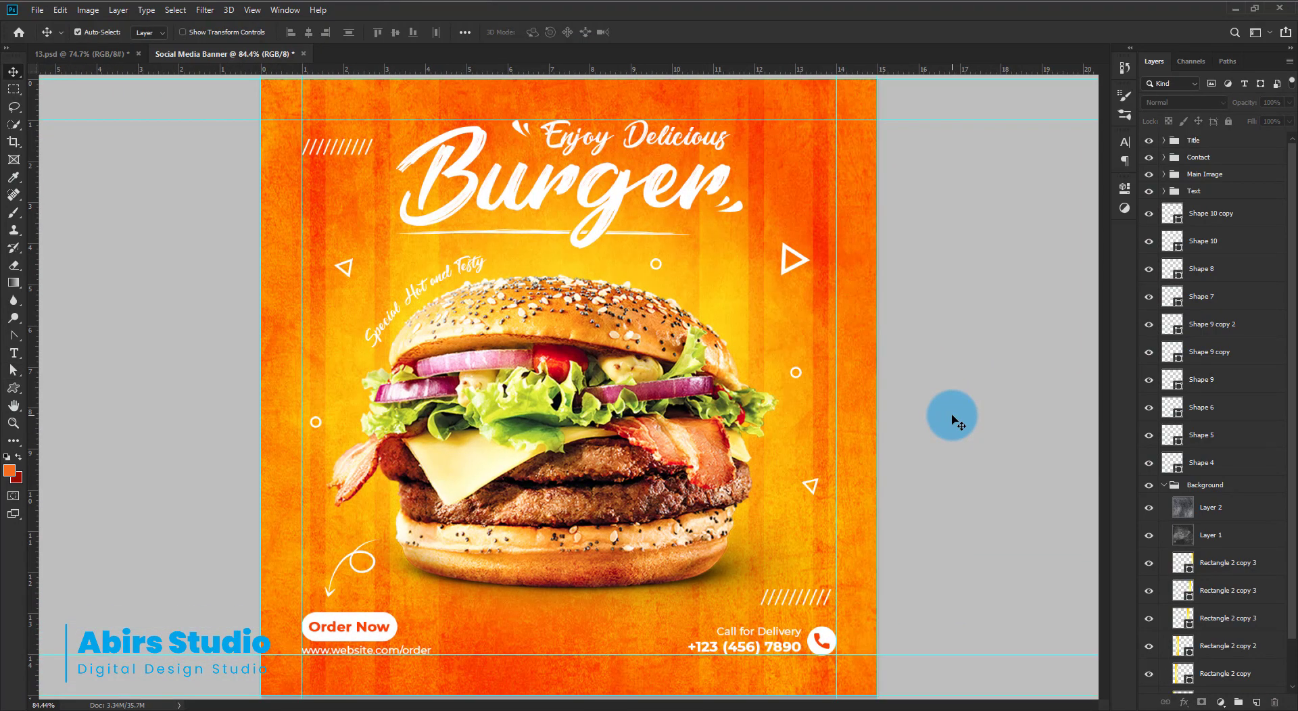
key(ctrl+semicolon)
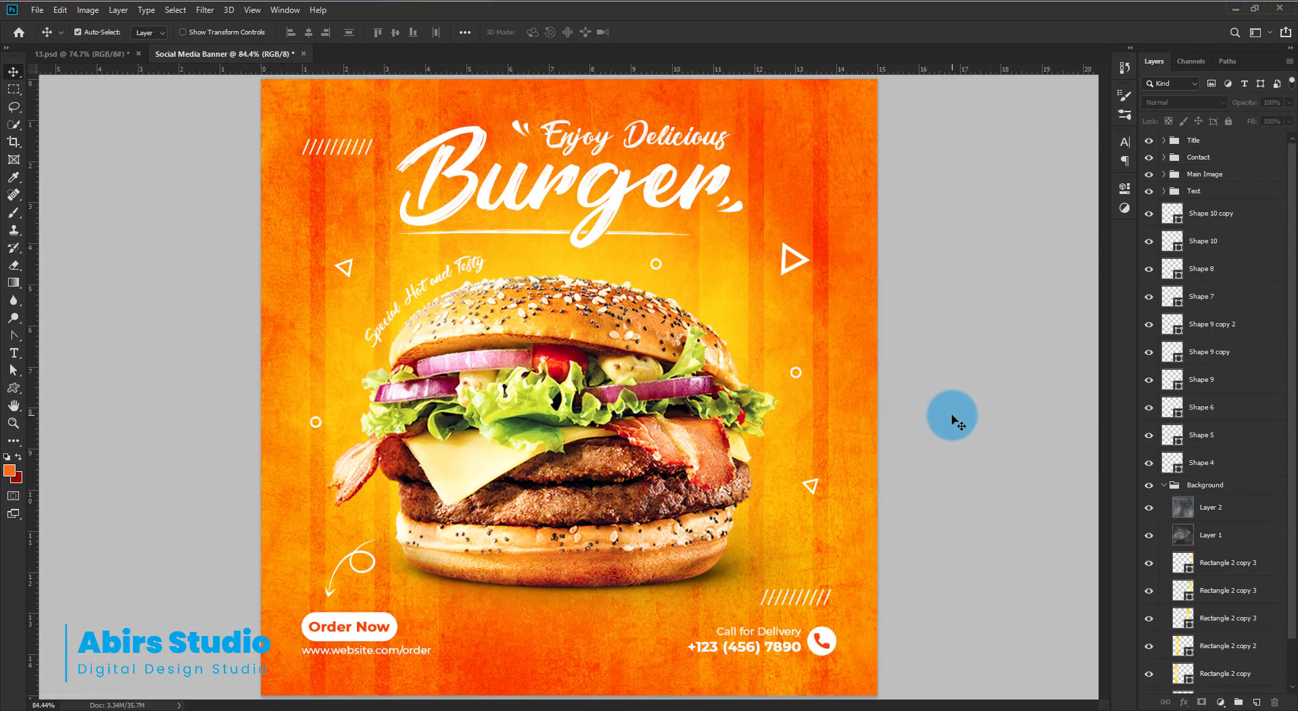